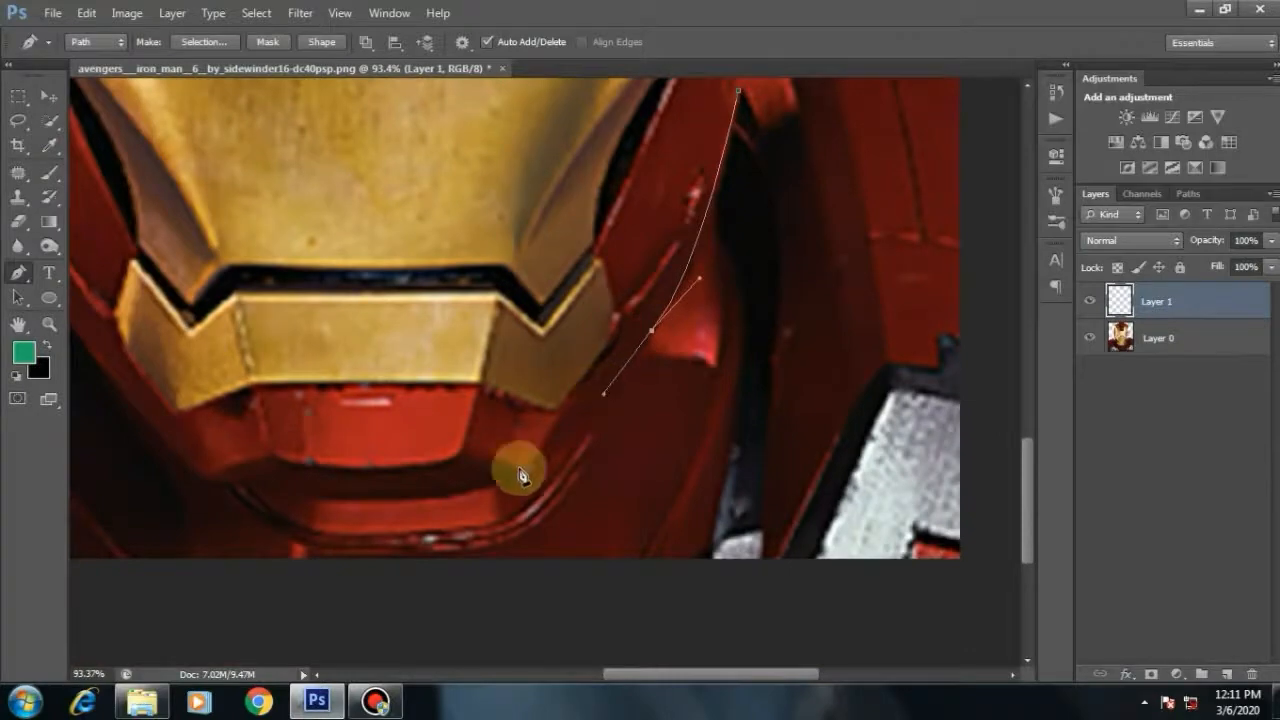
Step: Extend the helmet outline path around the chin and up the image-left side to the upper corner of the head
{"action": "left_click_drag", "start_coordinate": [530, 477], "coordinate": [689, 420]}
{"action": "left_click_drag", "start_coordinate": [361, 421], "coordinate": [308, 235]}
{"action": "scroll", "coordinate": [300, 342], "scroll_direction": "up", "scroll_amount": 3}
{"action": "scroll", "coordinate": [300, 342], "scroll_direction": "left", "scroll_amount": 2}
{"action": "scroll", "coordinate": [296, 244], "scroll_direction": "up", "scroll_amount": 4}
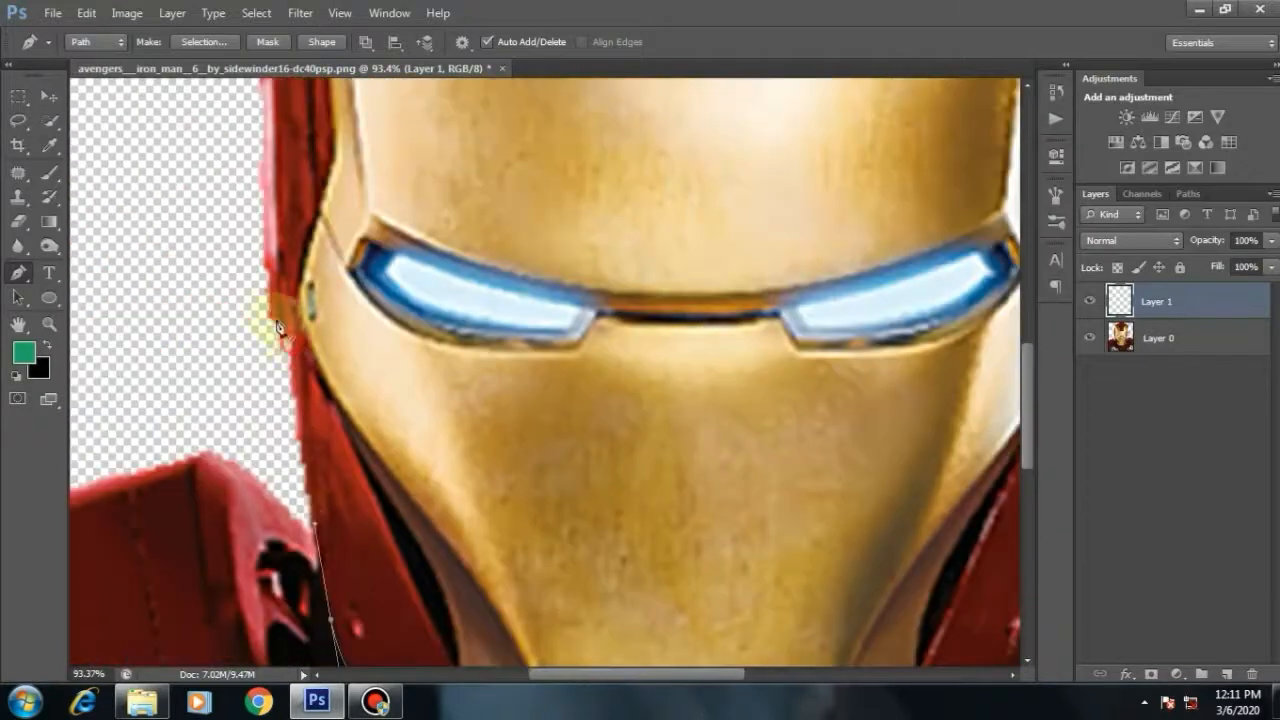
{"action": "scroll", "coordinate": [285, 333], "scroll_direction": "up", "scroll_amount": 8}
{"action": "scroll", "coordinate": [323, 290], "scroll_direction": "left", "scroll_amount": 1}
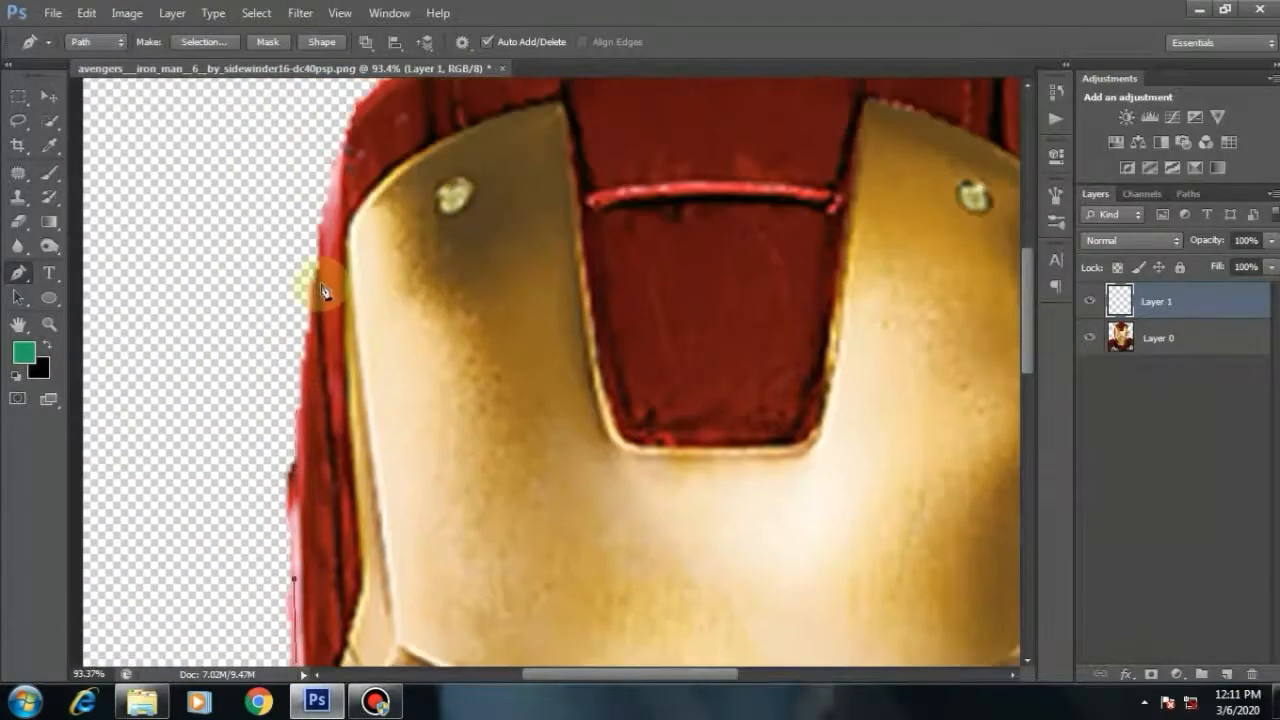
{"action": "scroll", "coordinate": [347, 249], "scroll_direction": "up", "scroll_amount": 5}
{"action": "left_click", "coordinate": [358, 281]}
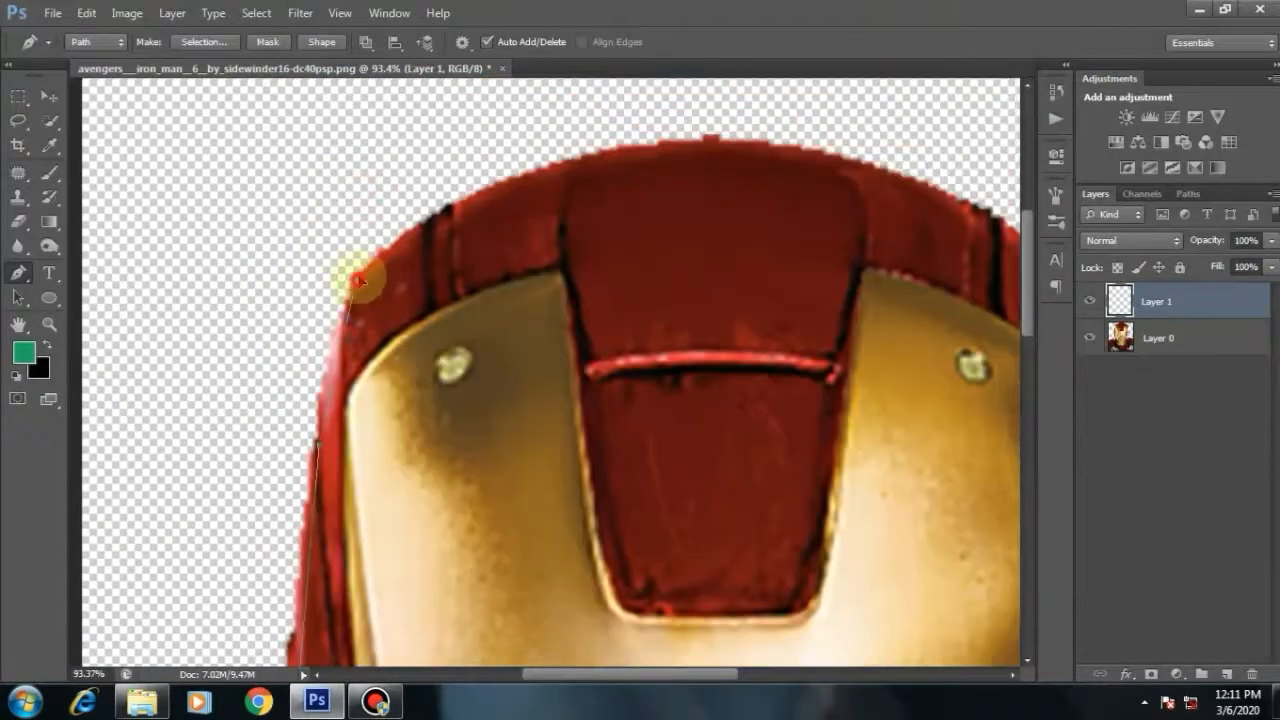
Step: Curve the helmet path over the crown and down the image-right side, closing it at its starting anchor
{"action": "left_click_drag", "start_coordinate": [759, 158], "coordinate": [615, 207]}
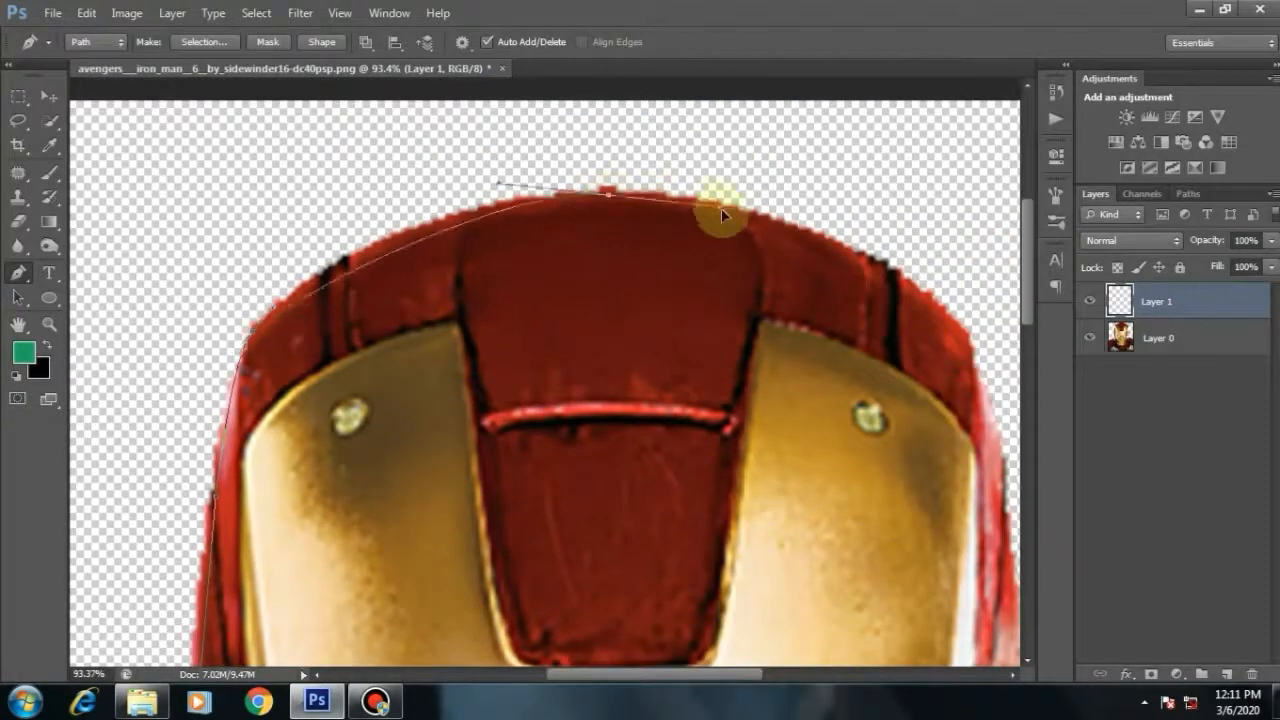
{"action": "left_click_drag", "start_coordinate": [797, 256], "coordinate": [457, 178]}
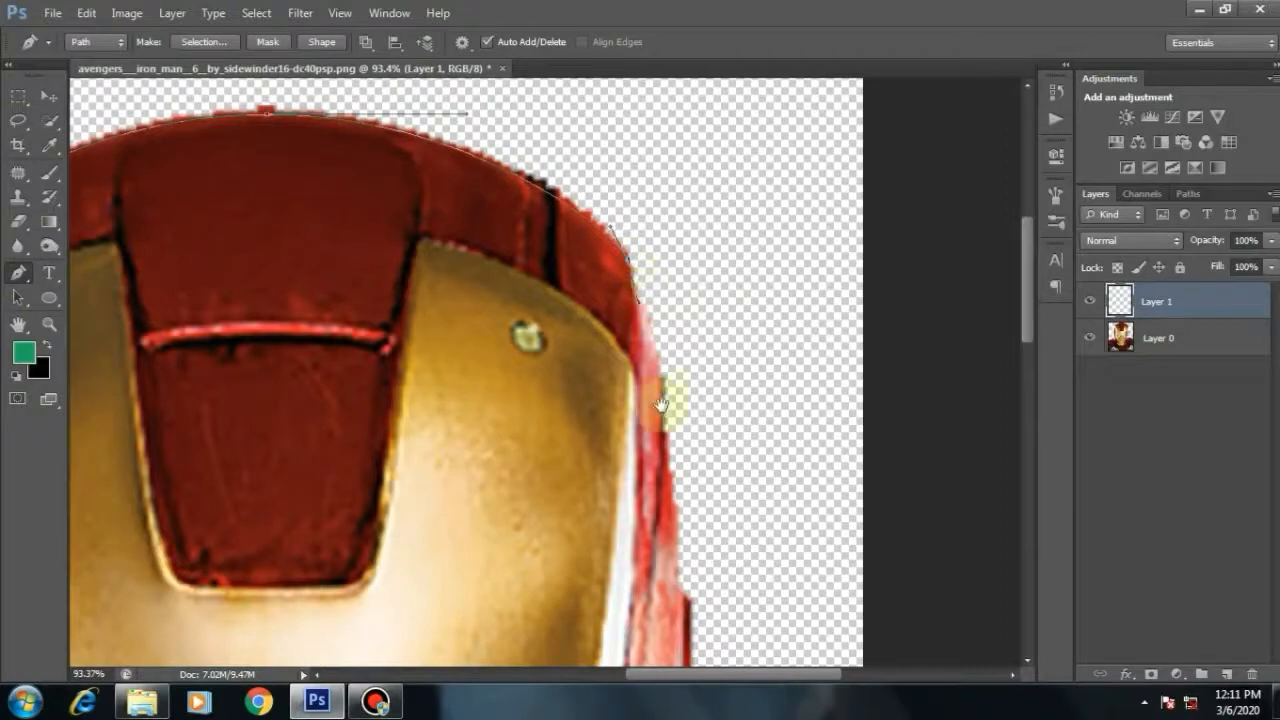
{"action": "left_click_drag", "start_coordinate": [660, 403], "coordinate": [617, 277]}
{"action": "left_click_drag", "start_coordinate": [645, 365], "coordinate": [625, 165]}
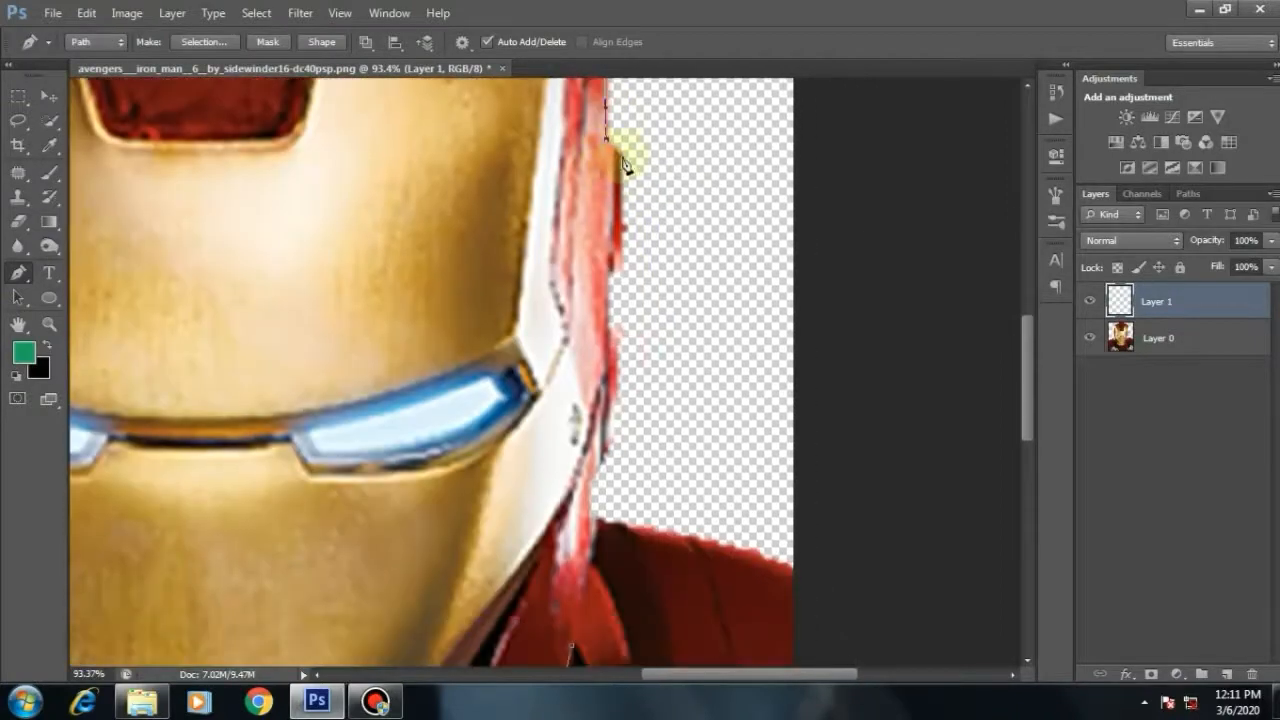
{"action": "scroll", "coordinate": [603, 300], "scroll_direction": "down", "scroll_amount": 3}
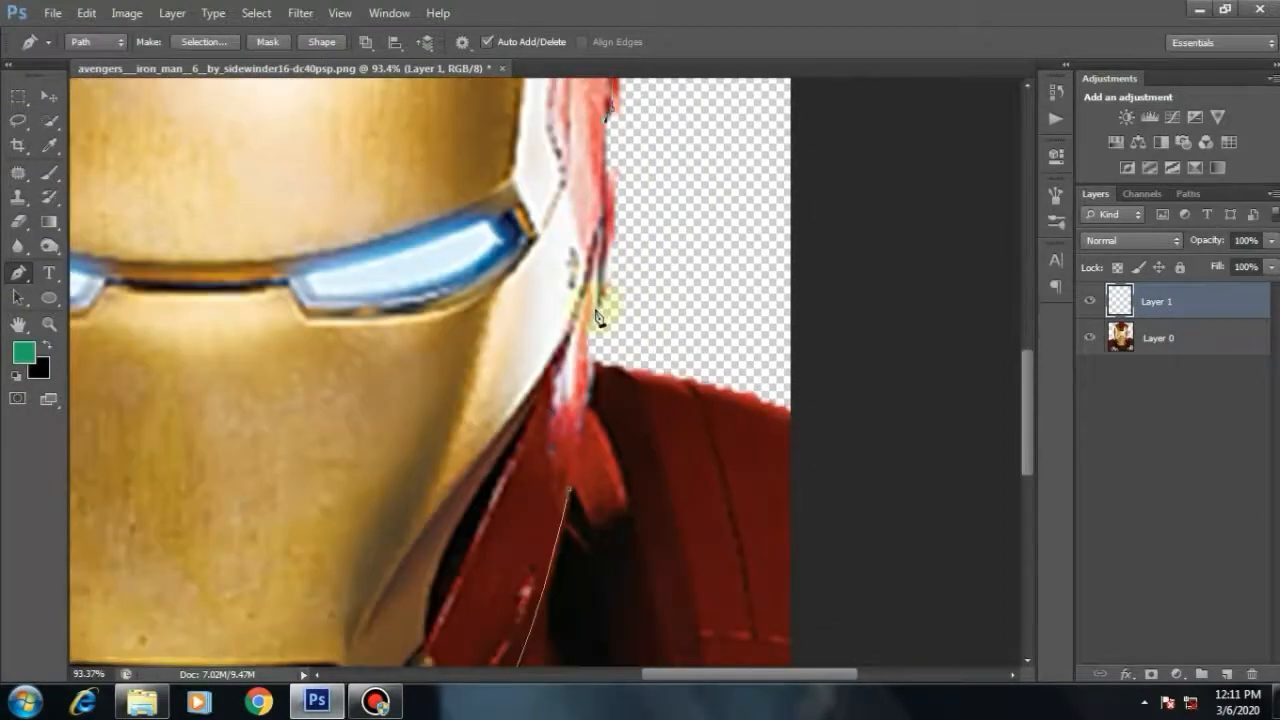
{"action": "scroll", "coordinate": [594, 337], "scroll_direction": "down", "scroll_amount": 3}
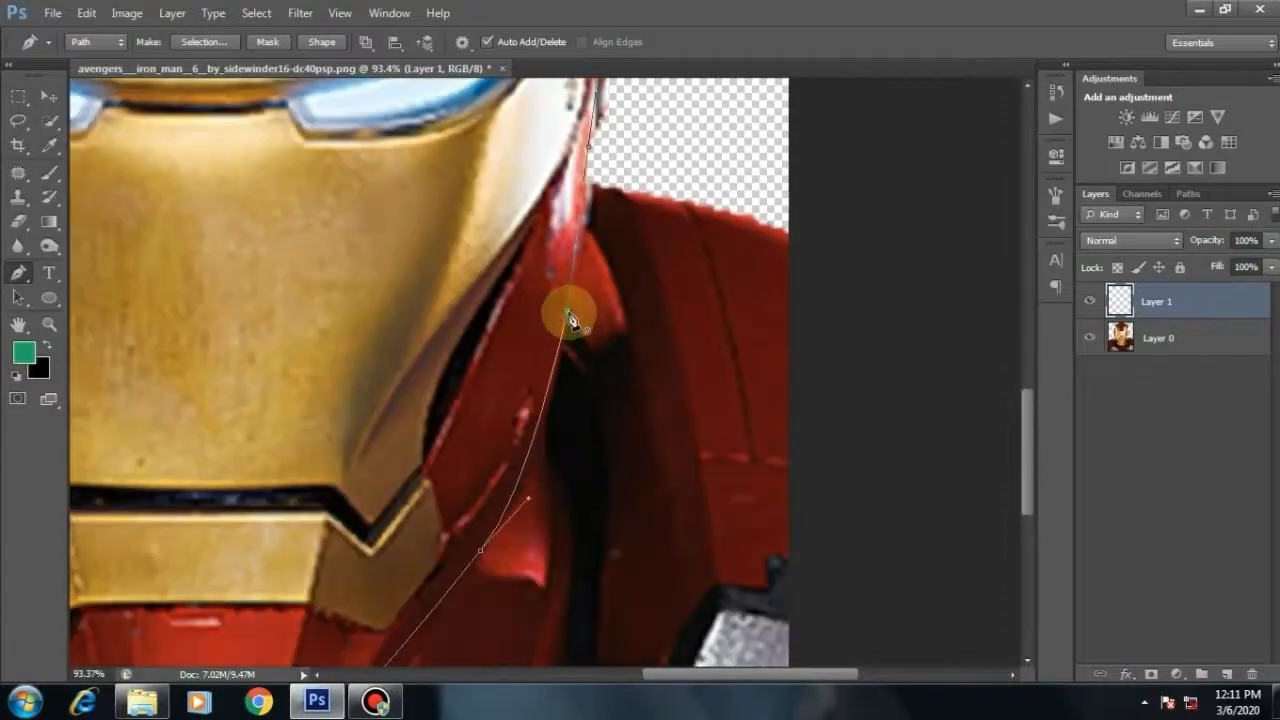
{"action": "scroll", "coordinate": [571, 314], "scroll_direction": "down", "scroll_amount": 5}
Step: Convert the closed helmet path into a selection
{"action": "left_click", "coordinate": [190, 42]}
{"action": "key", "text": "Return"}
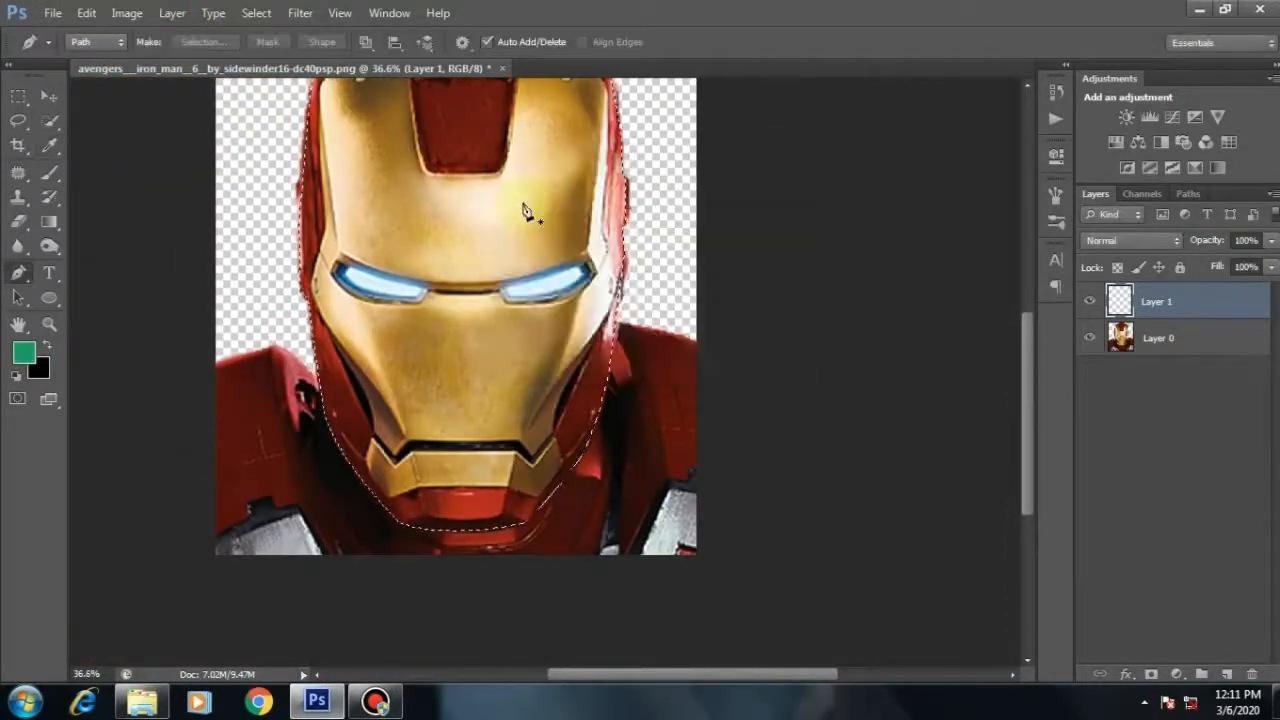
{"action": "scroll", "coordinate": [549, 194], "scroll_direction": "up", "scroll_amount": 1}
Step: Fill the helmet selection on Layer 1 with a custom dark red sampled from the forehead panel, and deselect
{"action": "key", "text": "m"}
{"action": "right_click", "coordinate": [516, 285]}
{"action": "left_click", "coordinate": [580, 553]}
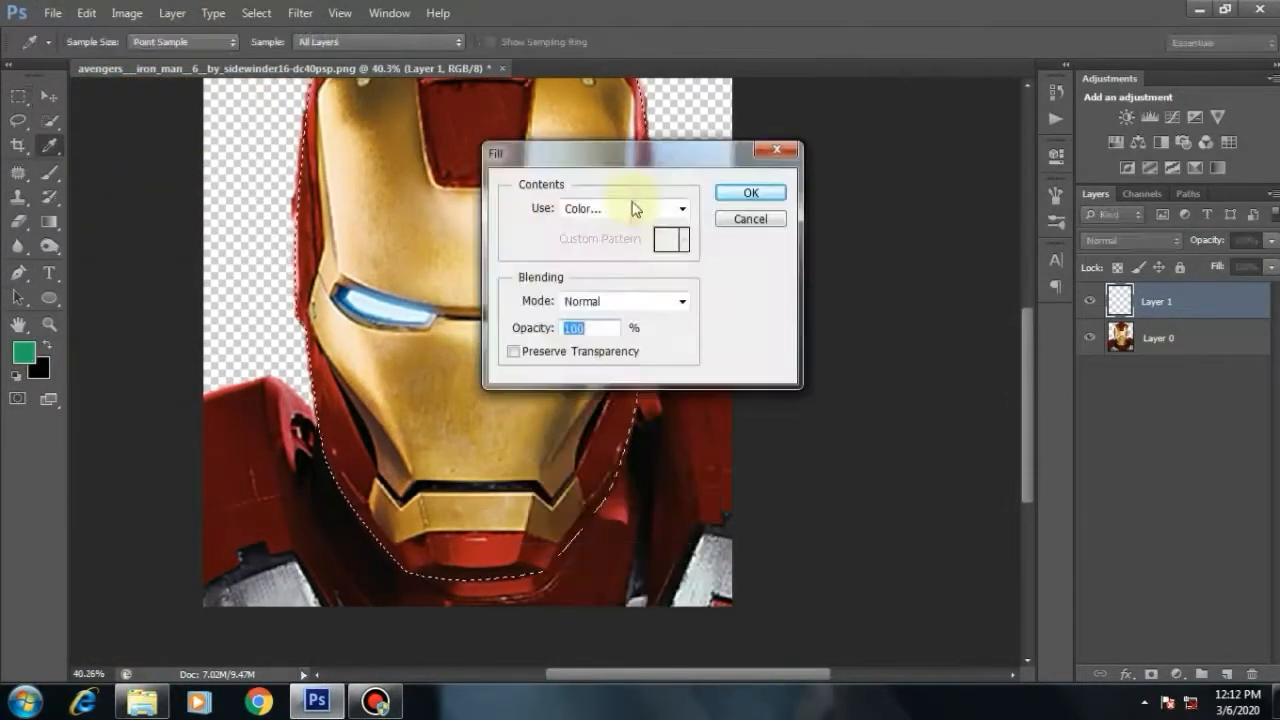
{"action": "left_click", "coordinate": [631, 209]}
{"action": "left_click", "coordinate": [586, 255]}
{"action": "left_click", "coordinate": [478, 137]}
{"action": "key", "text": "Return"}
{"action": "key", "text": "Return"}
{"action": "left_click_drag", "start_coordinate": [550, 244], "coordinate": [611, 302]}
{"action": "key", "text": "ctrl+d"}
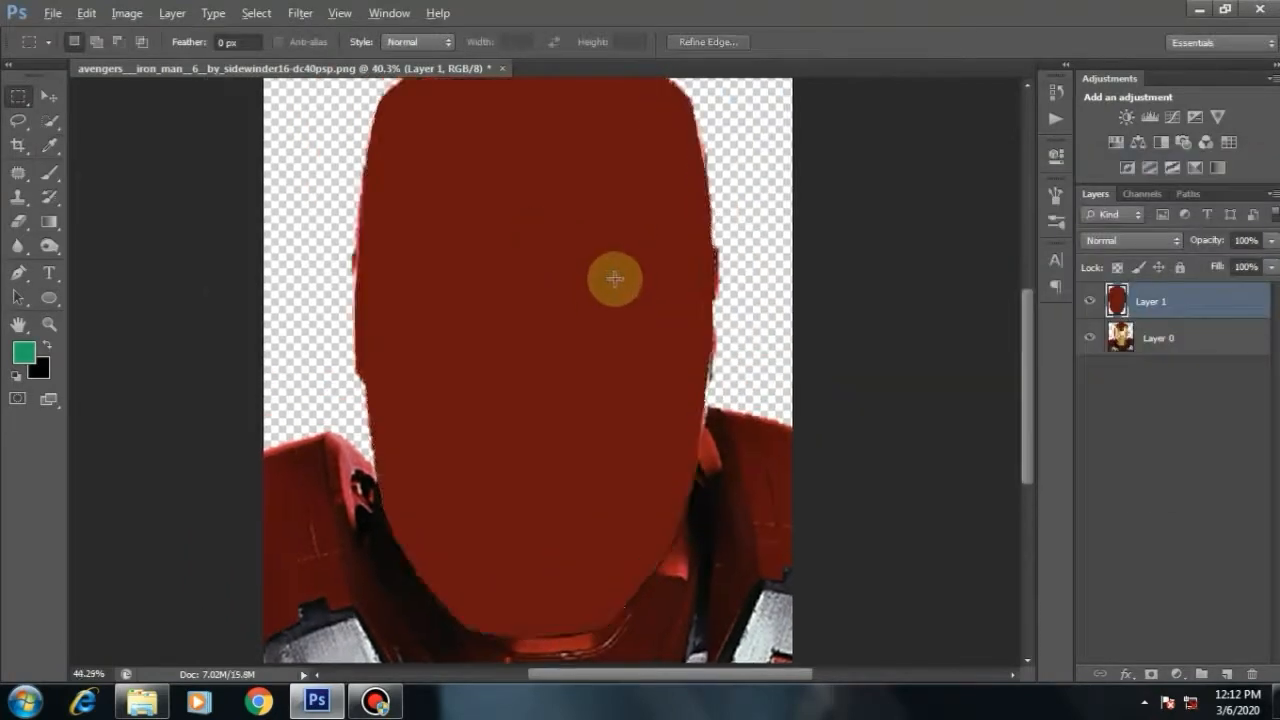
Step: Hide the red helmet shape on Layer 1 and add a new empty layer above it
{"action": "scroll", "coordinate": [614, 277], "scroll_direction": "up", "scroll_amount": 4}
{"action": "scroll", "coordinate": [494, 391], "scroll_direction": "down", "scroll_amount": 4}
{"action": "scroll", "coordinate": [434, 382], "scroll_direction": "up", "scroll_amount": 4}
{"action": "scroll", "coordinate": [467, 382], "scroll_direction": "down", "scroll_amount": 3}
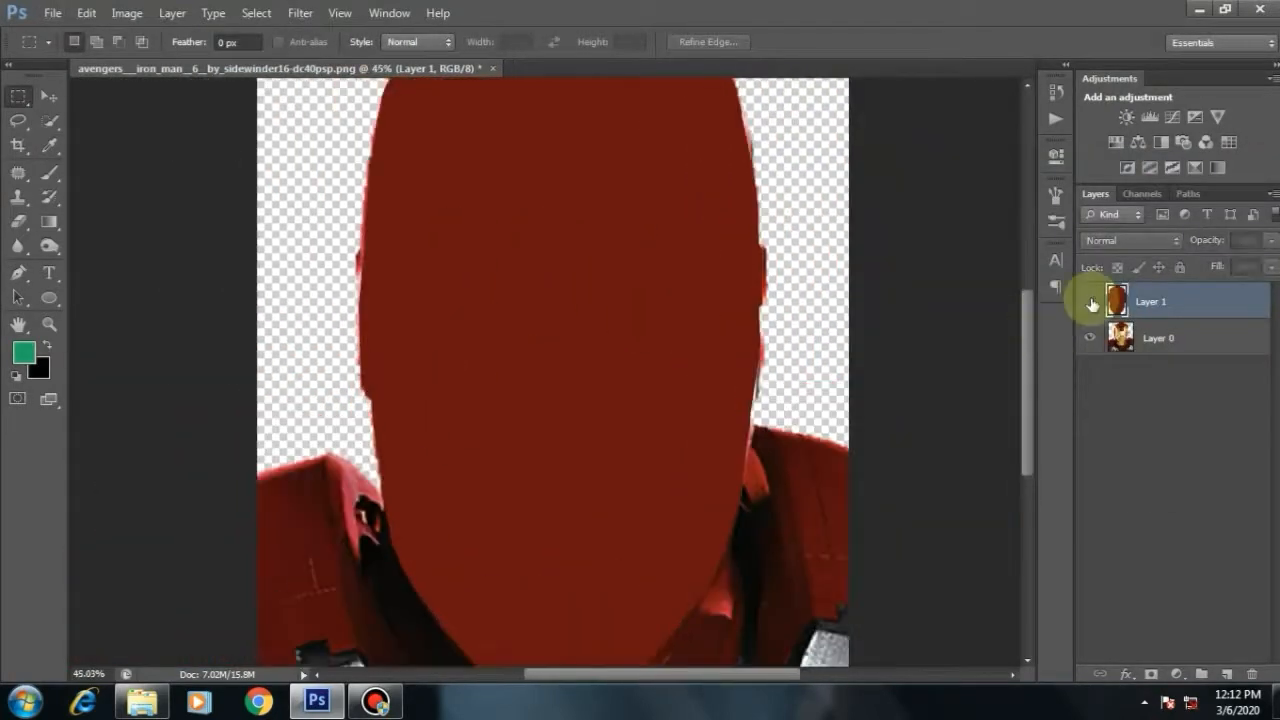
{"action": "left_click", "coordinate": [1090, 301]}
{"action": "scroll", "coordinate": [720, 355], "scroll_direction": "up", "scroll_amount": 2}
{"action": "key", "text": "ctrl+shift+alt+n"}
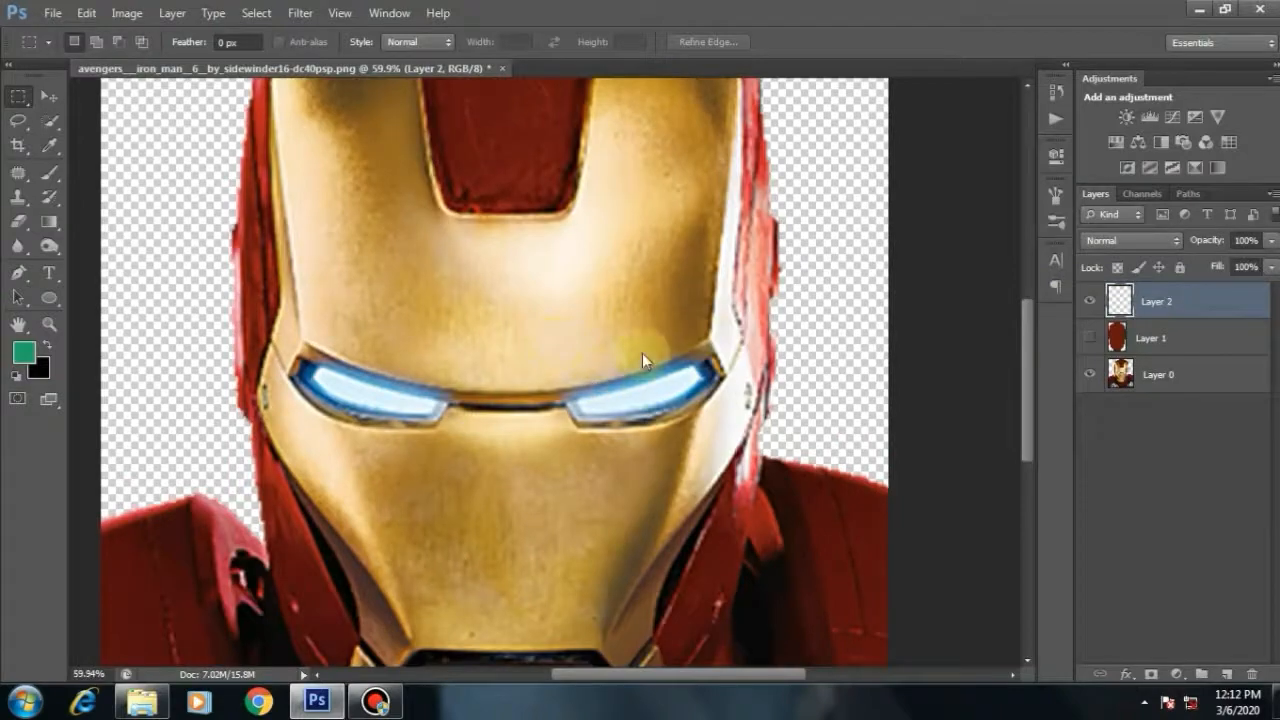
Step: Save the document as a layered Photoshop PSD file in New Folder1
{"action": "key", "text": "ctrl+shift+s"}
{"action": "key", "text": "Return"}
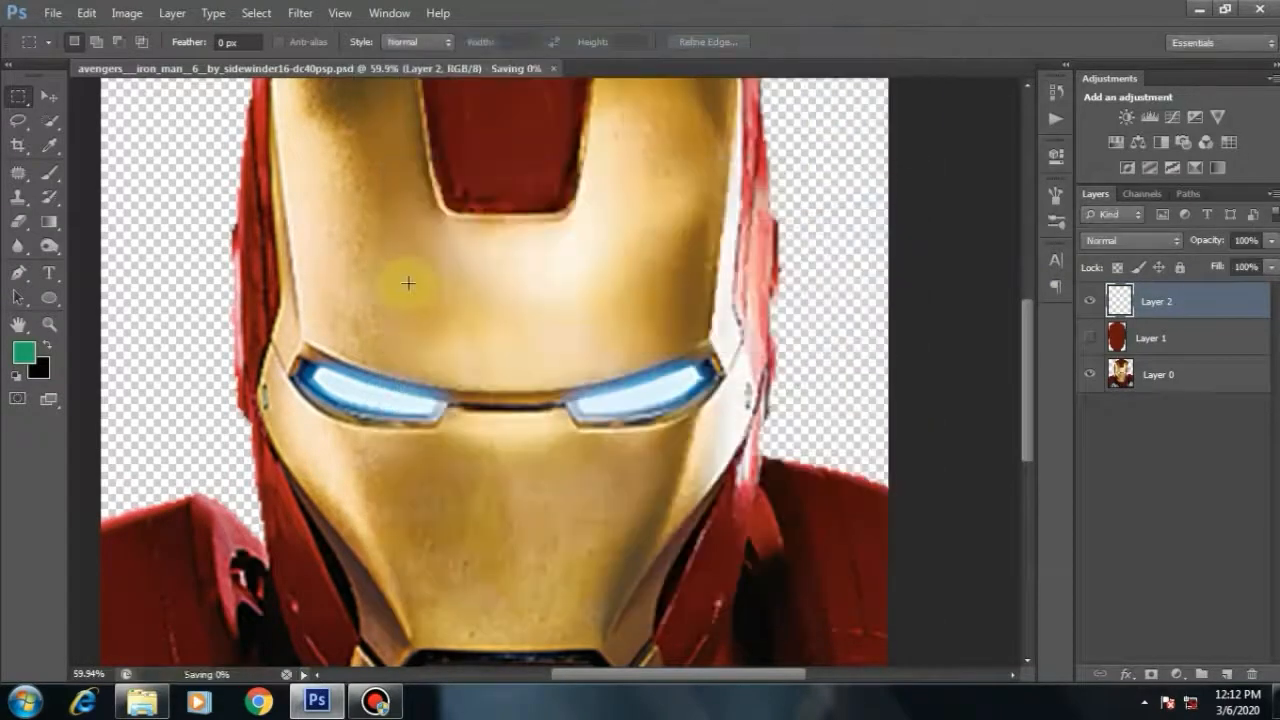
{"action": "scroll", "coordinate": [514, 222], "scroll_direction": "up", "scroll_amount": 1}
{"action": "scroll", "coordinate": [514, 222], "scroll_direction": "down", "scroll_amount": 2}
{"action": "key", "text": "ctrl+shift+s"}
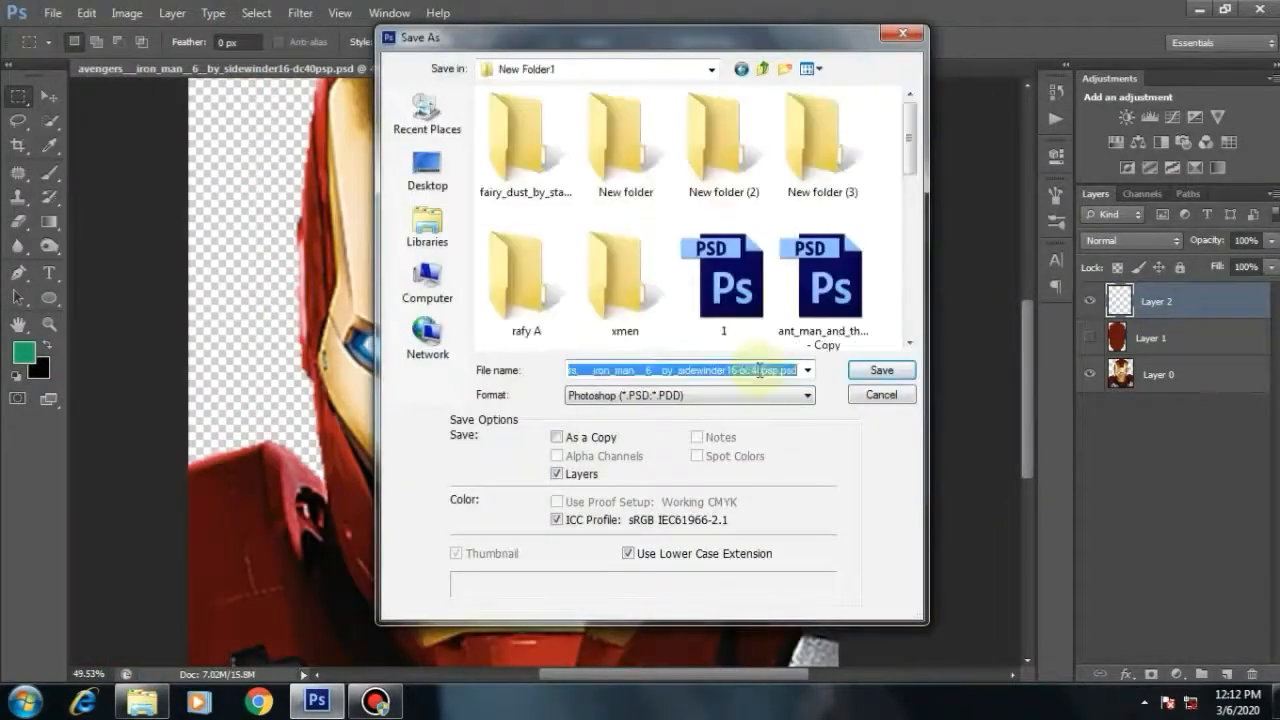
{"action": "key", "text": "Return"}
{"action": "key", "text": "Return"}
{"action": "scroll", "coordinate": [582, 310], "scroll_direction": "up", "scroll_amount": 2}
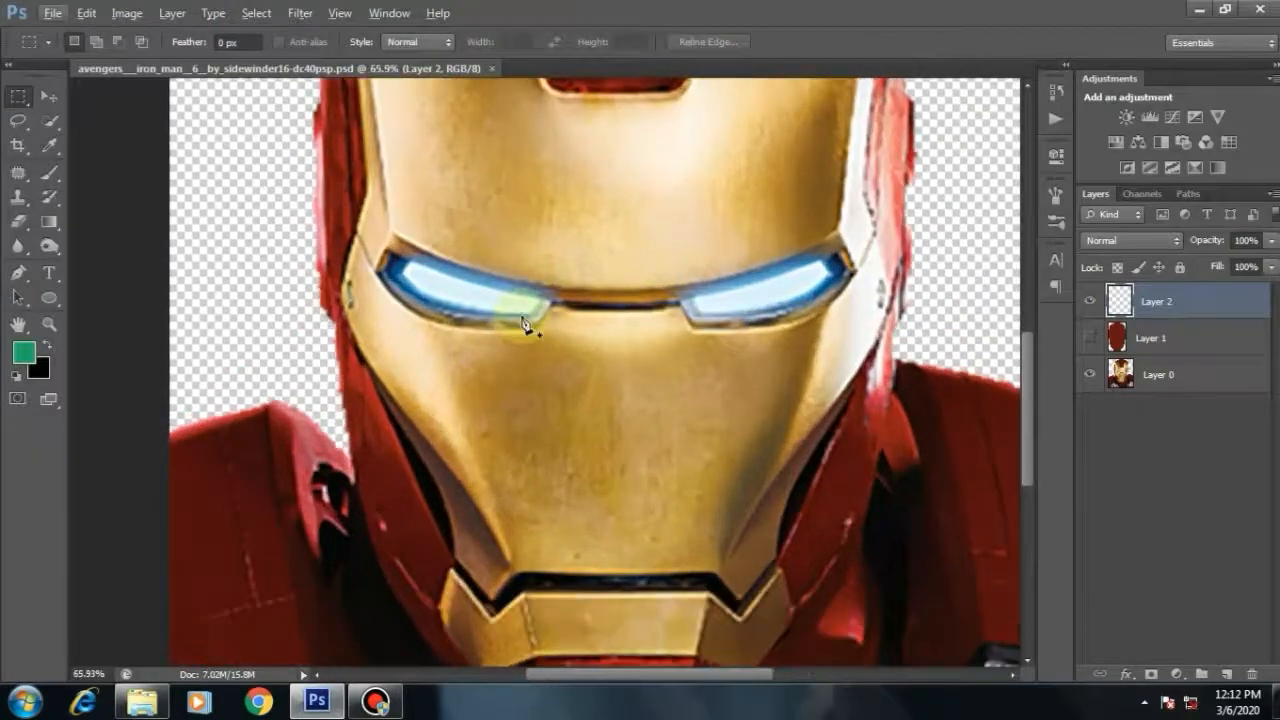
Step: Start a Pen path on Layer 2 at the gold faceplate's forehead notch and curve it around the image-left upper corner
{"action": "key", "text": "p"}
{"action": "scroll", "coordinate": [522, 350], "scroll_direction": "up", "scroll_amount": 3}
{"action": "scroll", "coordinate": [556, 243], "scroll_direction": "up", "scroll_amount": 1}
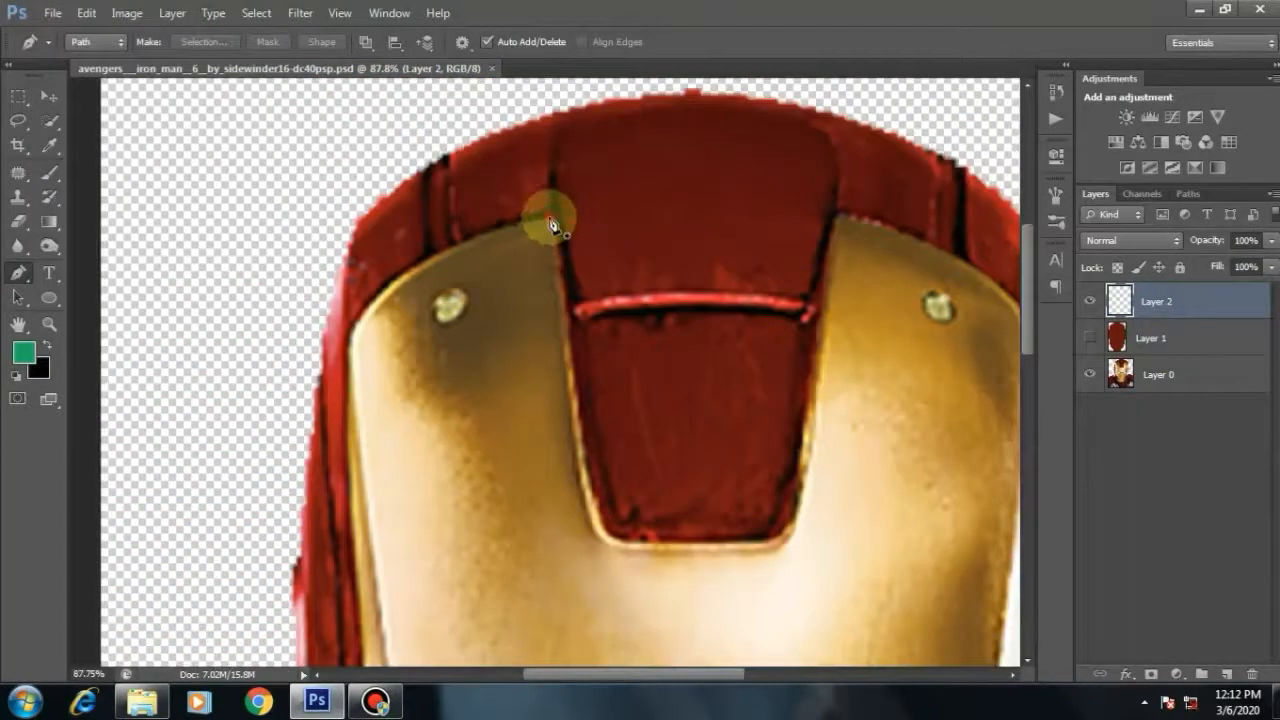
{"action": "left_click", "coordinate": [553, 224]}
{"action": "scroll", "coordinate": [491, 229], "scroll_direction": "down", "scroll_amount": 2}
{"action": "scroll", "coordinate": [491, 229], "scroll_direction": "left", "scroll_amount": 3}
{"action": "left_click_drag", "start_coordinate": [476, 246], "coordinate": [422, 385]}
{"action": "key", "text": "ctrl+z"}
{"action": "scroll", "coordinate": [486, 238], "scroll_direction": "up", "scroll_amount": 3}
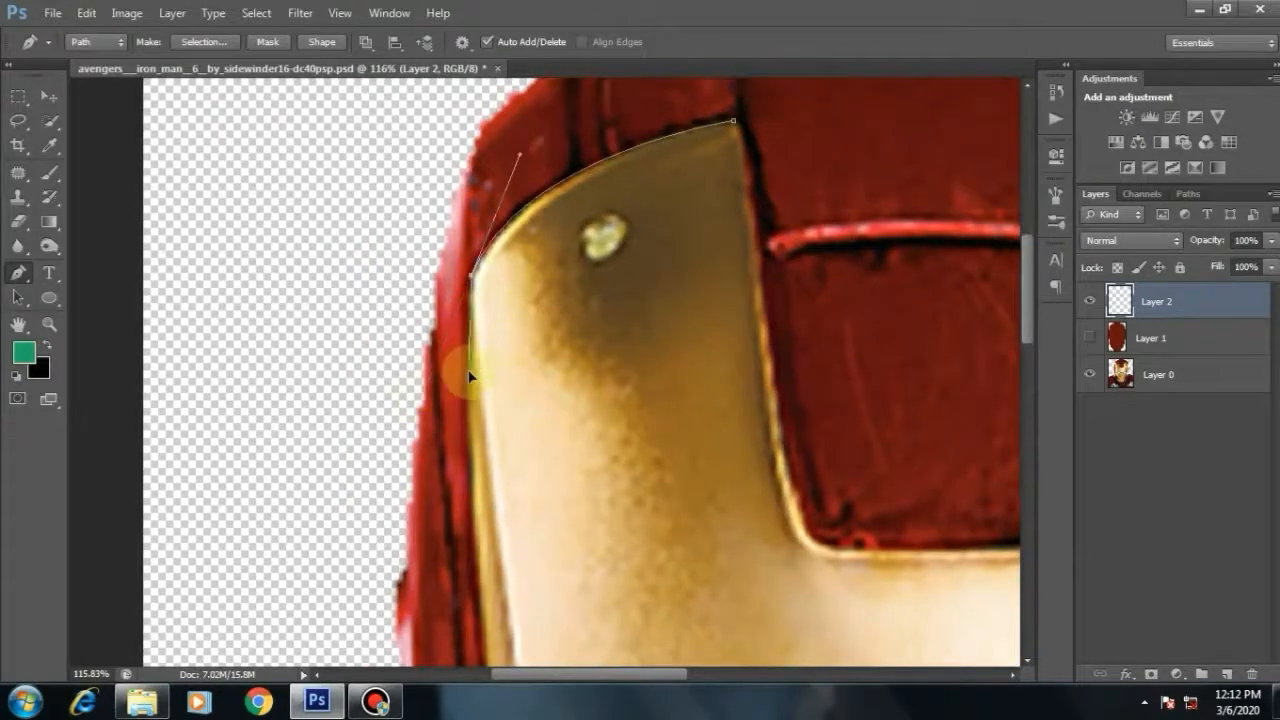
Step: Continue the faceplate path down its image-left edge, past the eye and cheek, to the jaw corner
{"action": "scroll", "coordinate": [469, 375], "scroll_direction": "down", "scroll_amount": 3}
{"action": "left_click", "coordinate": [472, 440]}
{"action": "scroll", "coordinate": [450, 280], "scroll_direction": "down", "scroll_amount": 3}
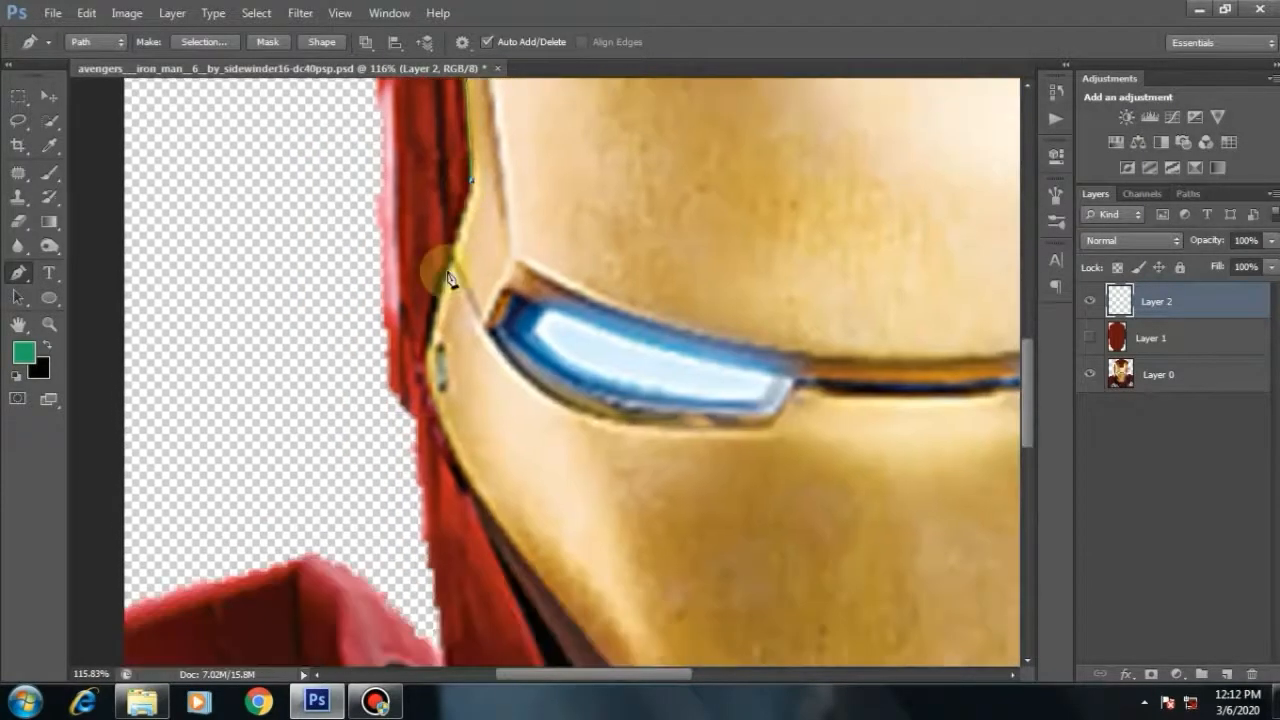
{"action": "left_click", "coordinate": [452, 453]}
{"action": "scroll", "coordinate": [452, 453], "scroll_direction": "down", "scroll_amount": 3}
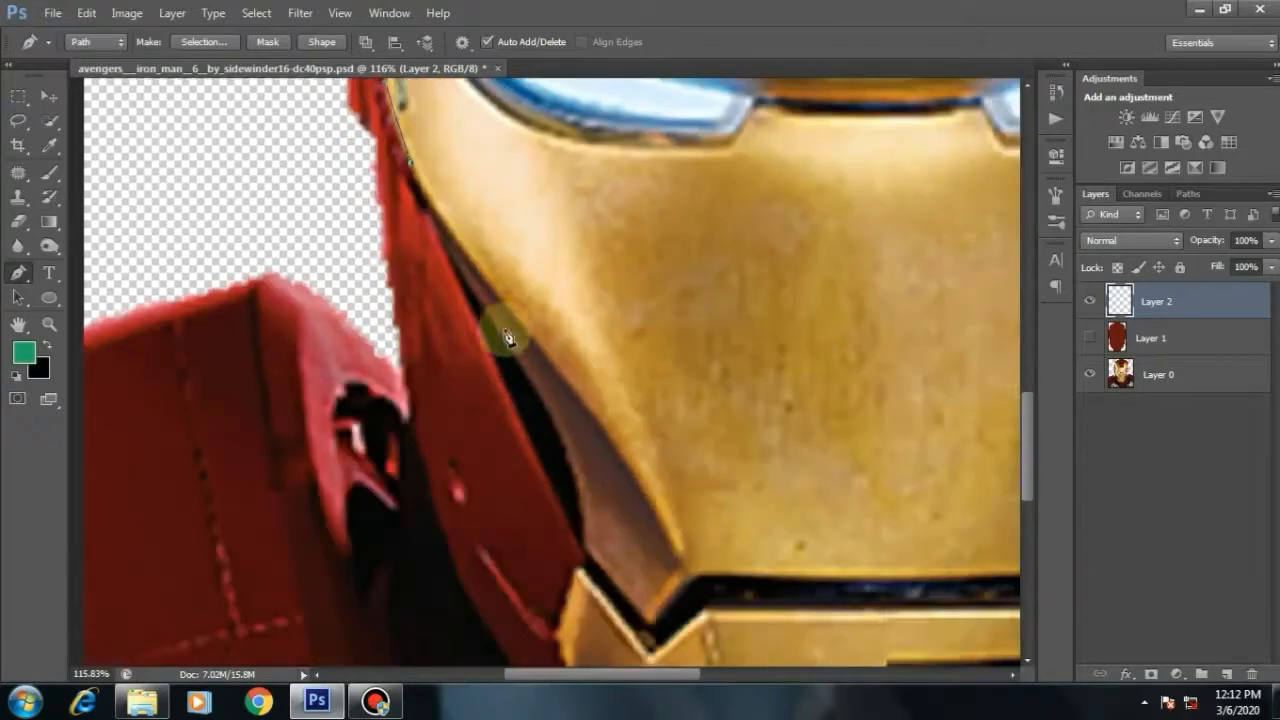
{"action": "left_click", "coordinate": [508, 345]}
{"action": "scroll", "coordinate": [558, 418], "scroll_direction": "down", "scroll_amount": 3}
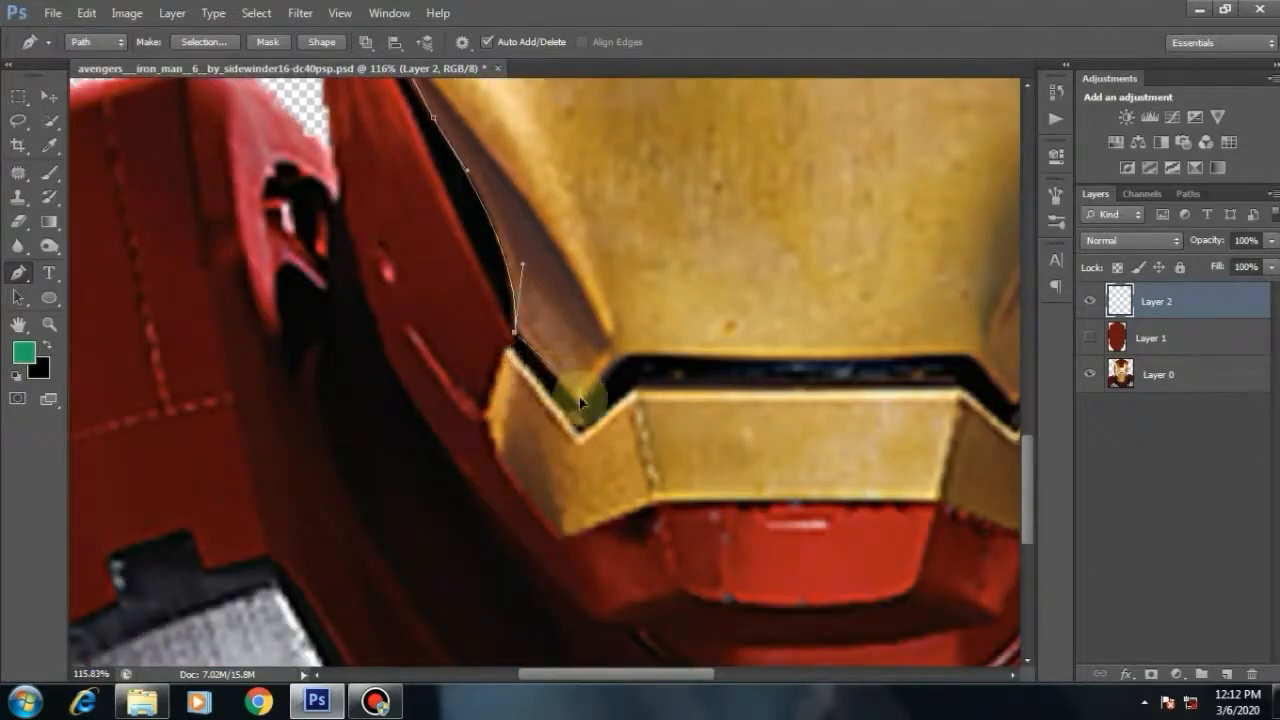
Step: Trace the faceplate's lower edge along the mouth gap to the jaw corner on the image-right side
{"action": "left_click", "coordinate": [624, 359]}
{"action": "left_click_drag", "start_coordinate": [738, 351], "coordinate": [264, 244]}
{"action": "left_click", "coordinate": [498, 252]}
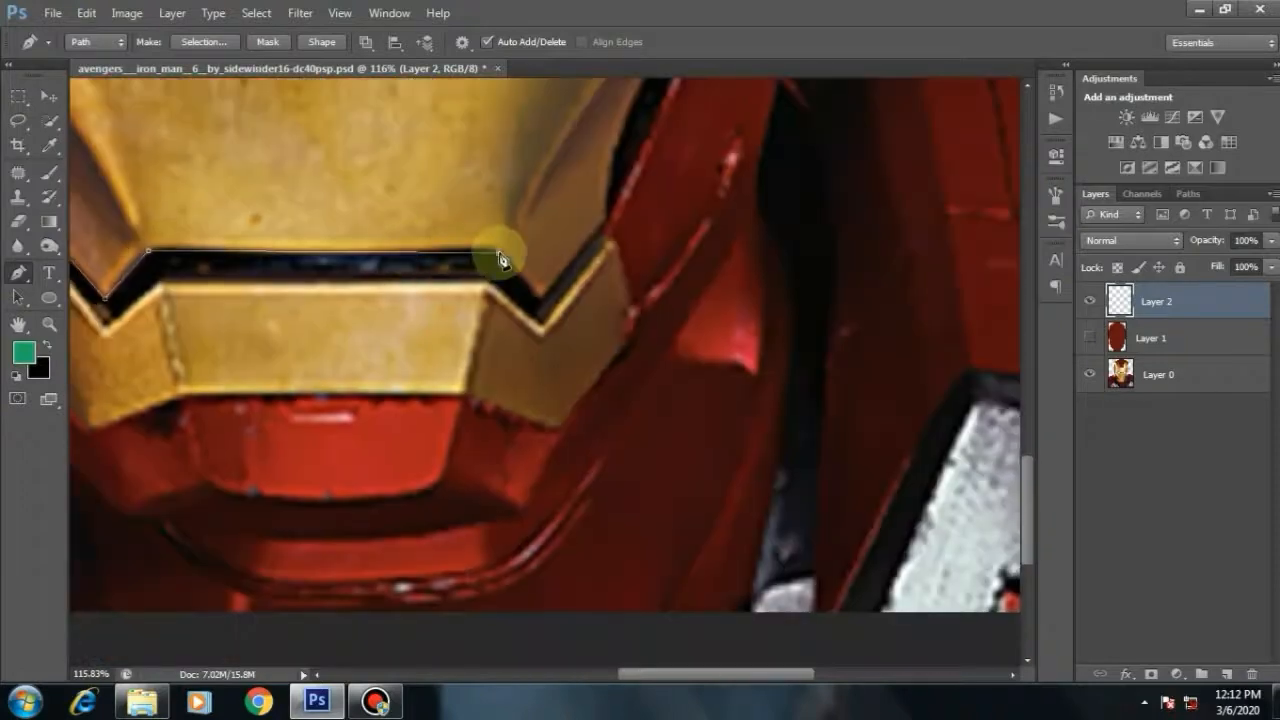
{"action": "left_click", "coordinate": [539, 298]}
{"action": "left_click", "coordinate": [603, 222]}
Step: Continue the faceplate path up the image-right cheek and around the outer edge beside the eye
{"action": "left_click_drag", "start_coordinate": [630, 133], "coordinate": [414, 633]}
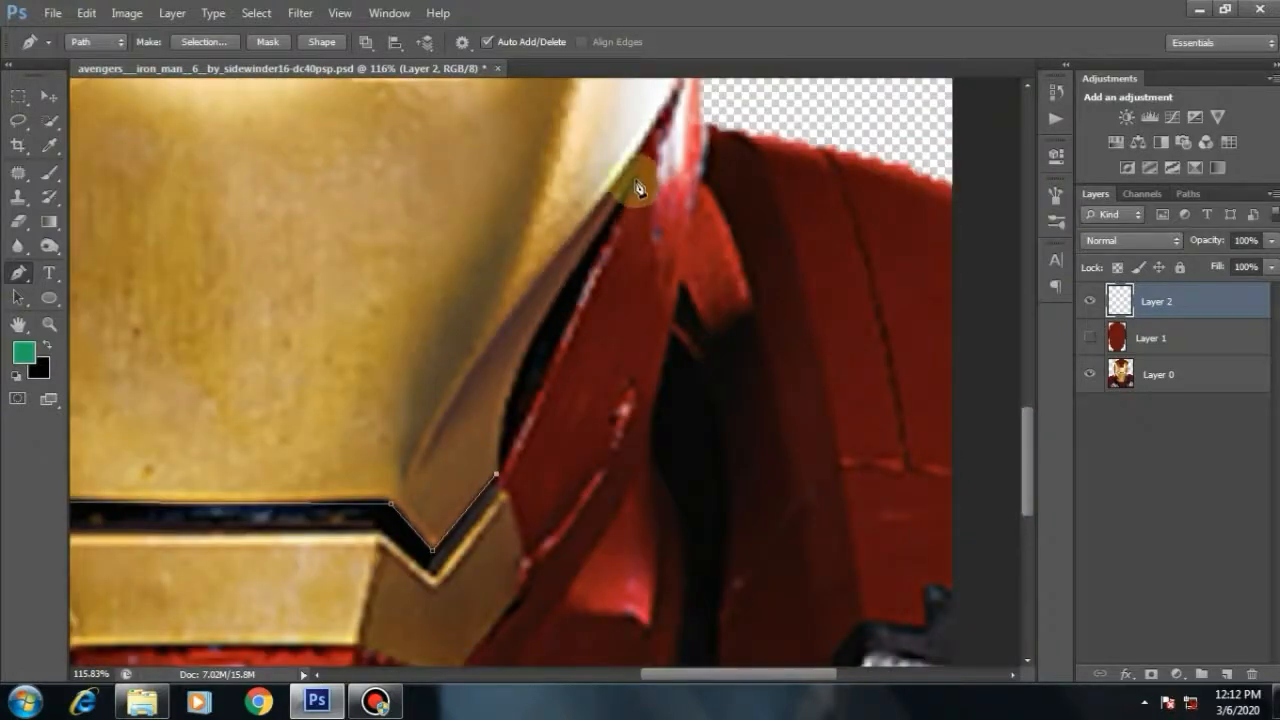
{"action": "scroll", "coordinate": [760, 200], "scroll_direction": "up", "scroll_amount": 2}
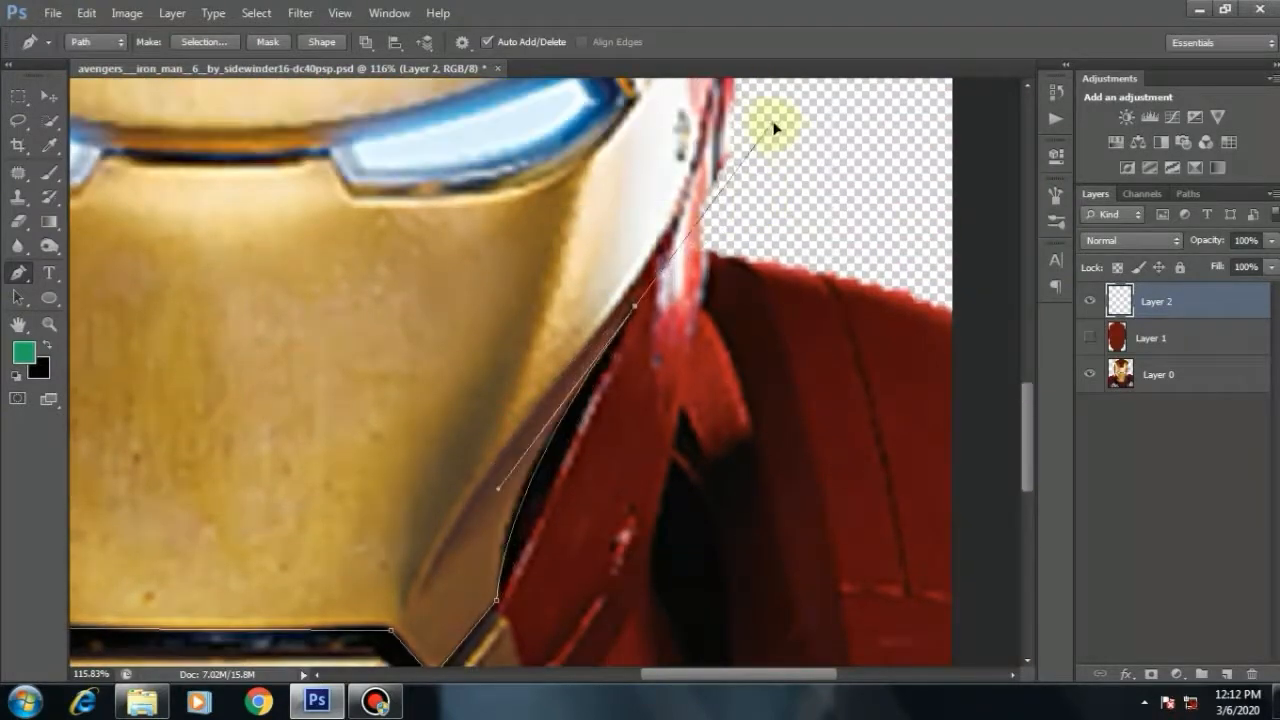
{"action": "left_click", "coordinate": [675, 230]}
{"action": "left_click_drag", "start_coordinate": [700, 152], "coordinate": [630, 352]}
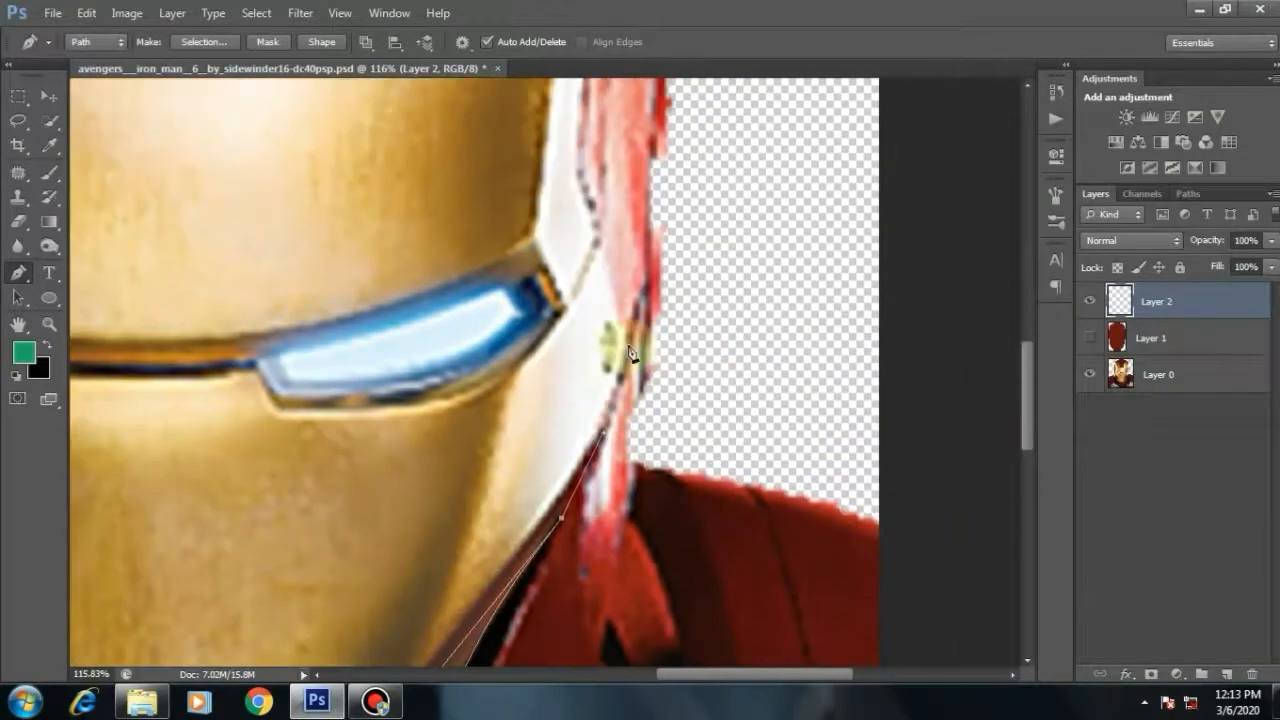
{"action": "left_click_drag", "start_coordinate": [599, 231], "coordinate": [619, 344]}
{"action": "scroll", "coordinate": [610, 210], "scroll_direction": "down", "scroll_amount": 2}
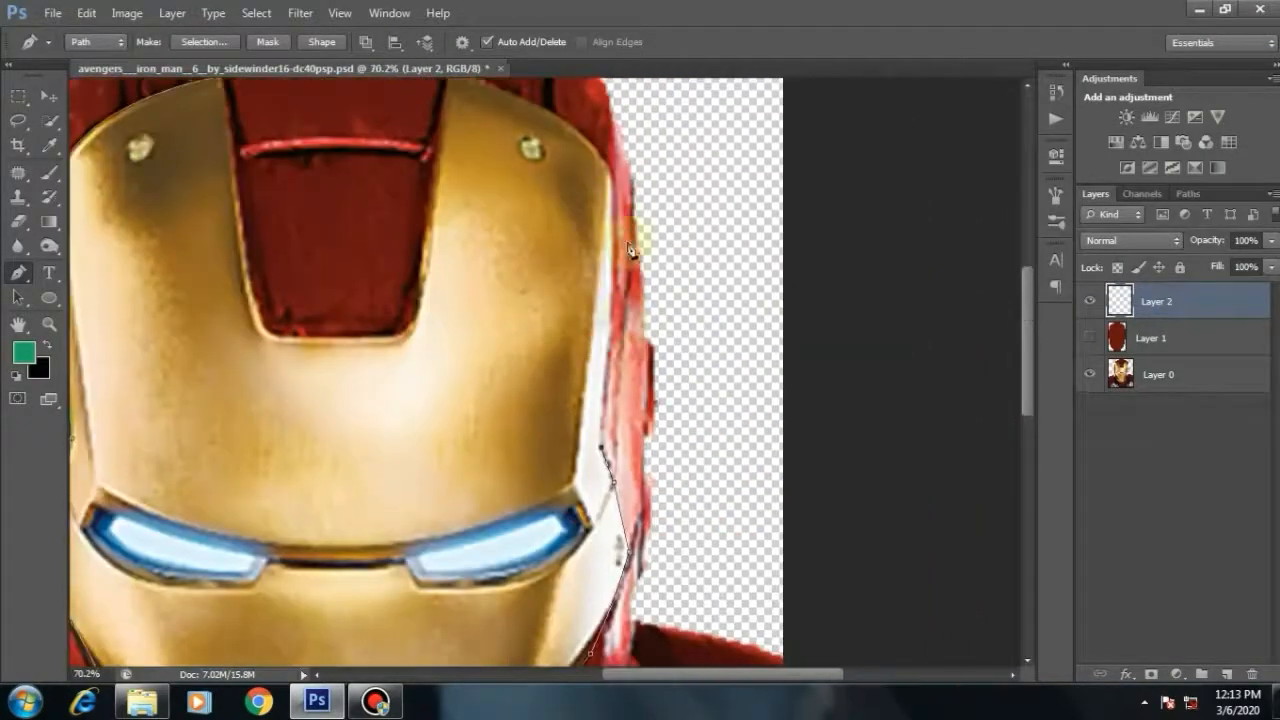
Step: Curve the faceplate path around the image-right upper corner and along the top edge to the forehead notch
{"action": "left_click_drag", "start_coordinate": [601, 160], "coordinate": [767, 440]}
{"action": "scroll", "coordinate": [668, 321], "scroll_direction": "up", "scroll_amount": 3}
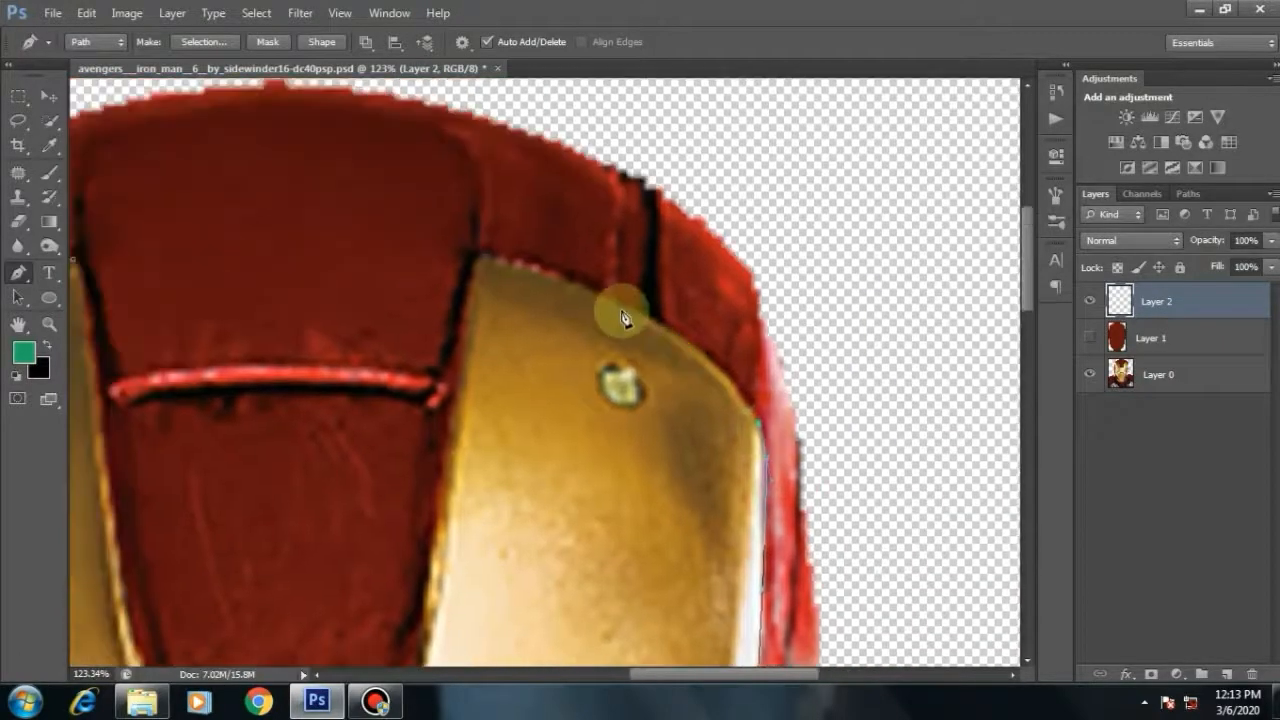
{"action": "left_click_drag", "start_coordinate": [615, 300], "coordinate": [549, 271]}
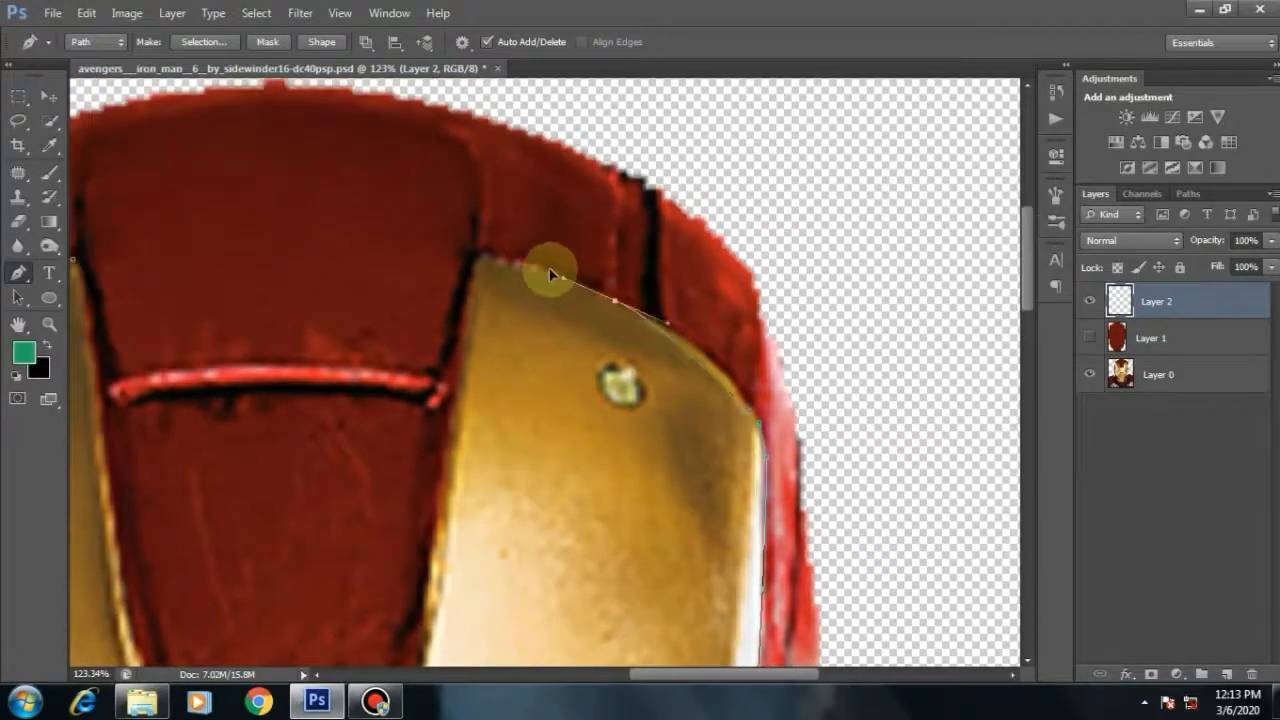
{"action": "left_click", "coordinate": [476, 262]}
Step: Trace the faceplate edge around the red forehead notch with rounded lower corners and close the path
{"action": "left_click_drag", "start_coordinate": [477, 461], "coordinate": [513, 373]}
{"action": "left_click", "coordinate": [485, 358]}
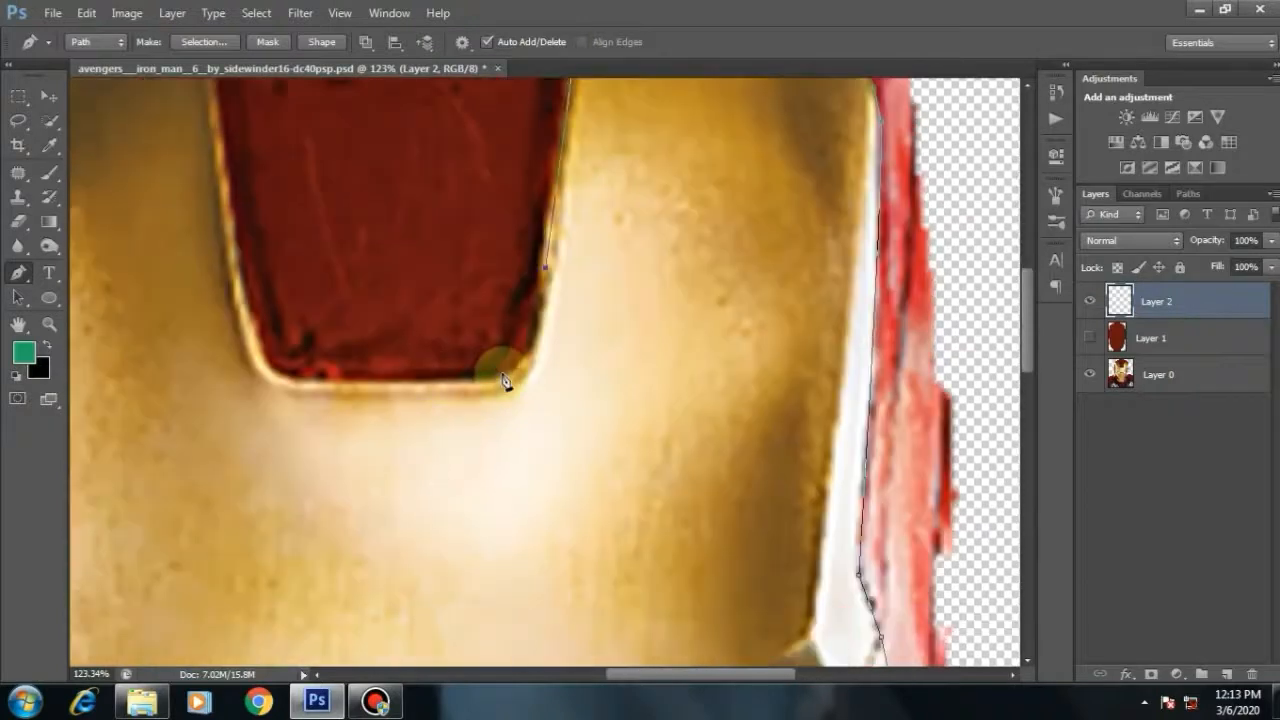
{"action": "left_click_drag", "start_coordinate": [303, 383], "coordinate": [486, 449]}
{"action": "scroll", "coordinate": [714, 466], "scroll_direction": "up", "scroll_amount": 2}
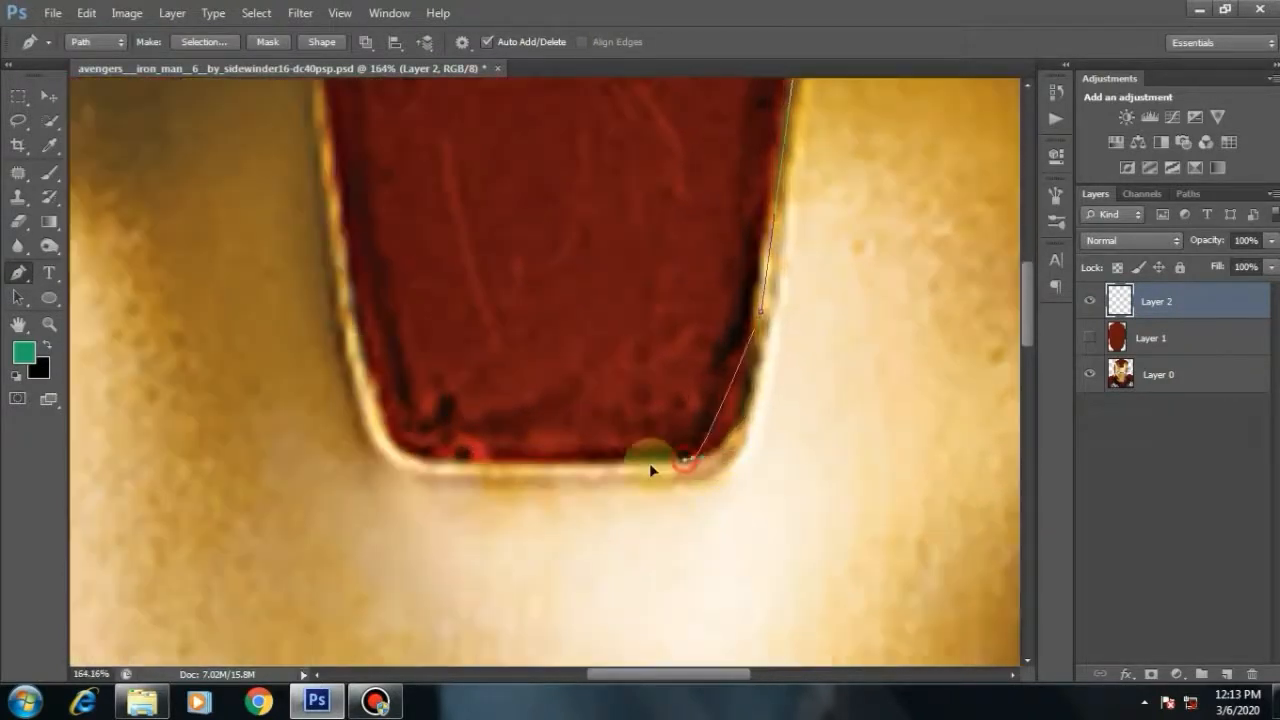
{"action": "left_click_drag", "start_coordinate": [443, 428], "coordinate": [553, 503]}
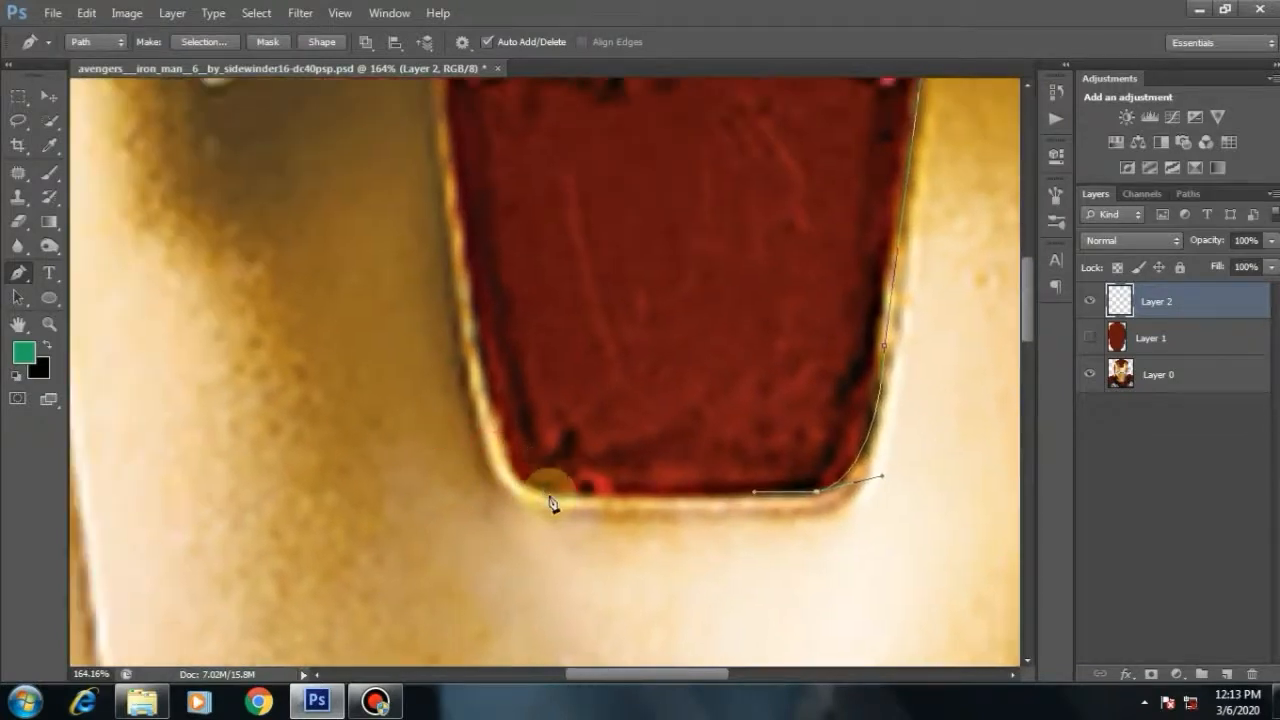
{"action": "left_click_drag", "start_coordinate": [493, 407], "coordinate": [479, 327]}
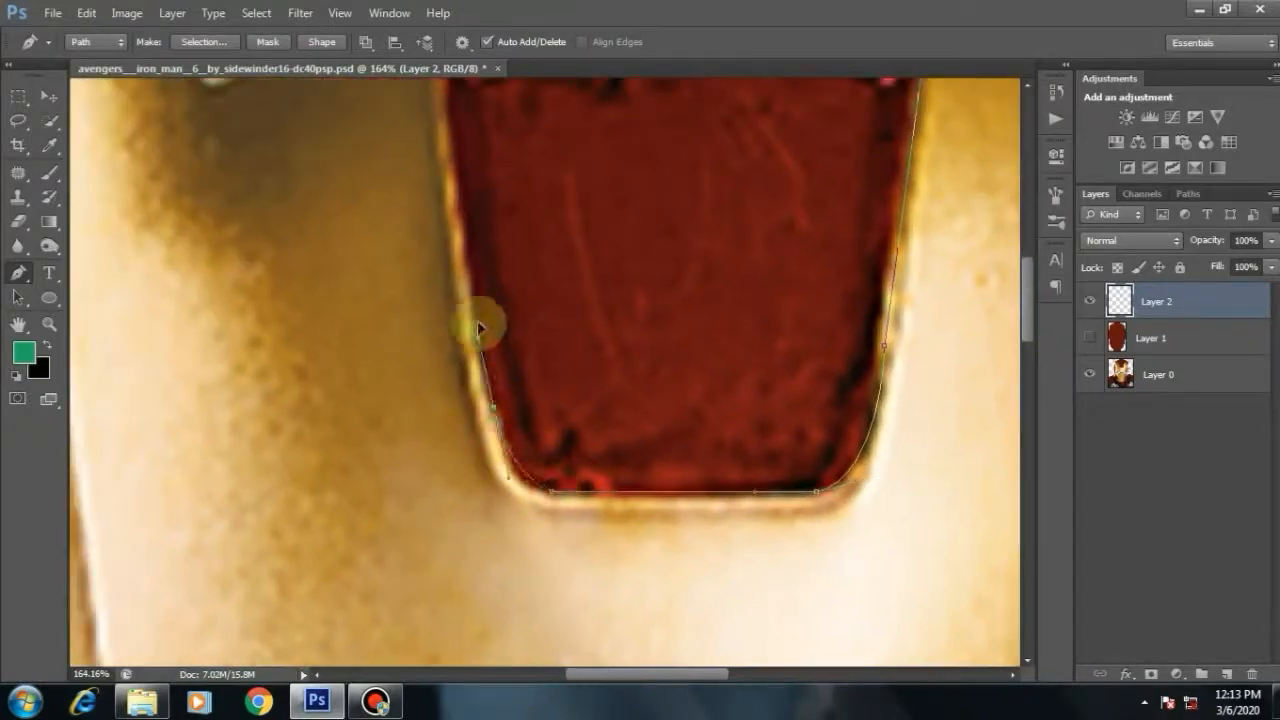
{"action": "scroll", "coordinate": [486, 423], "scroll_direction": "up", "scroll_amount": 3}
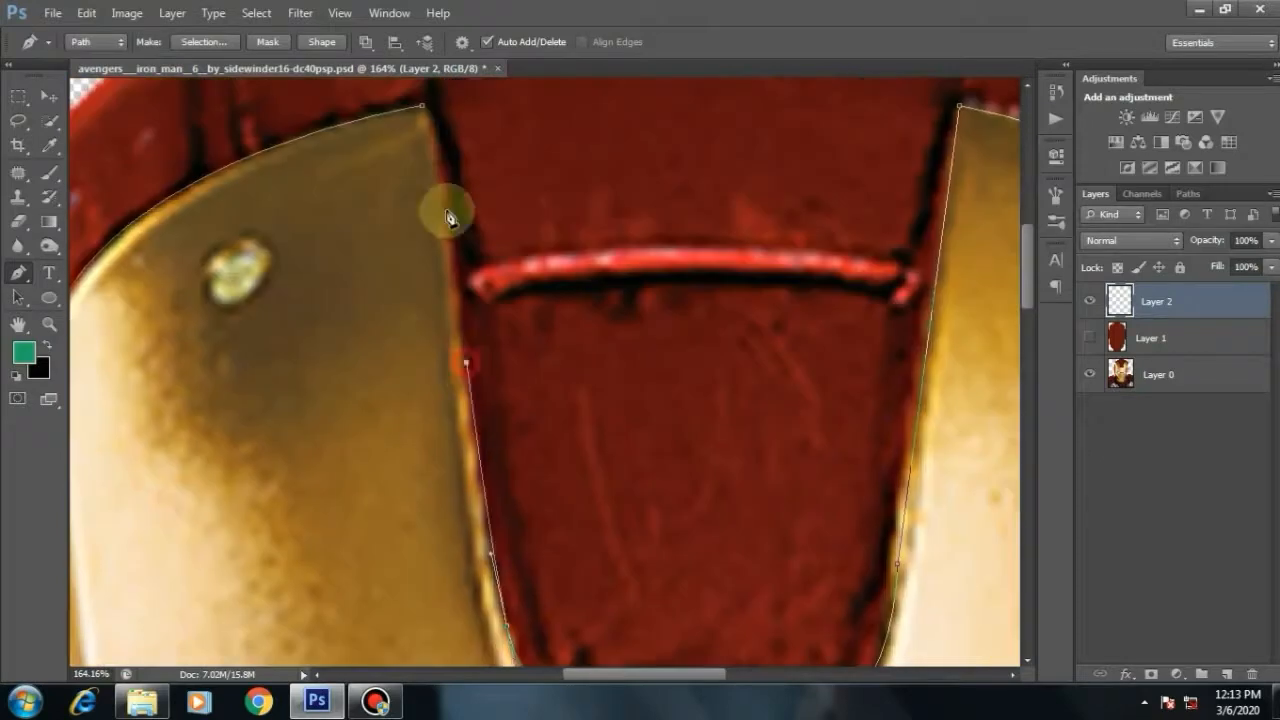
Step: Convert the closed faceplate path into a new anti-aliased selection with a 0-pixel feather radius
{"action": "key", "text": "ctrl+0"}
{"action": "left_click", "coordinate": [204, 42]}
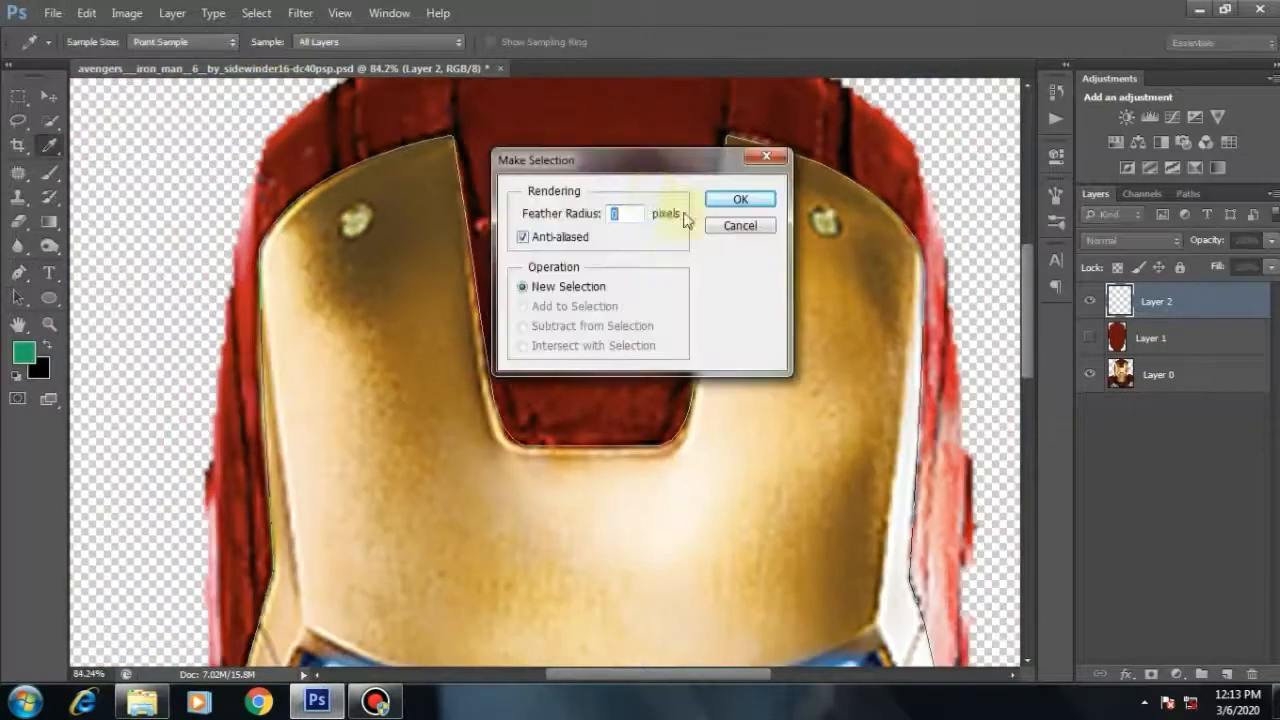
{"action": "left_click", "coordinate": [743, 197]}
Step: Fill the faceplate selection with a golden orange based on the gold sampled from the helmet photo
{"action": "key", "text": "m"}
{"action": "right_click", "coordinate": [608, 181]}
{"action": "left_click", "coordinate": [652, 447]}
{"action": "left_click", "coordinate": [680, 208]}
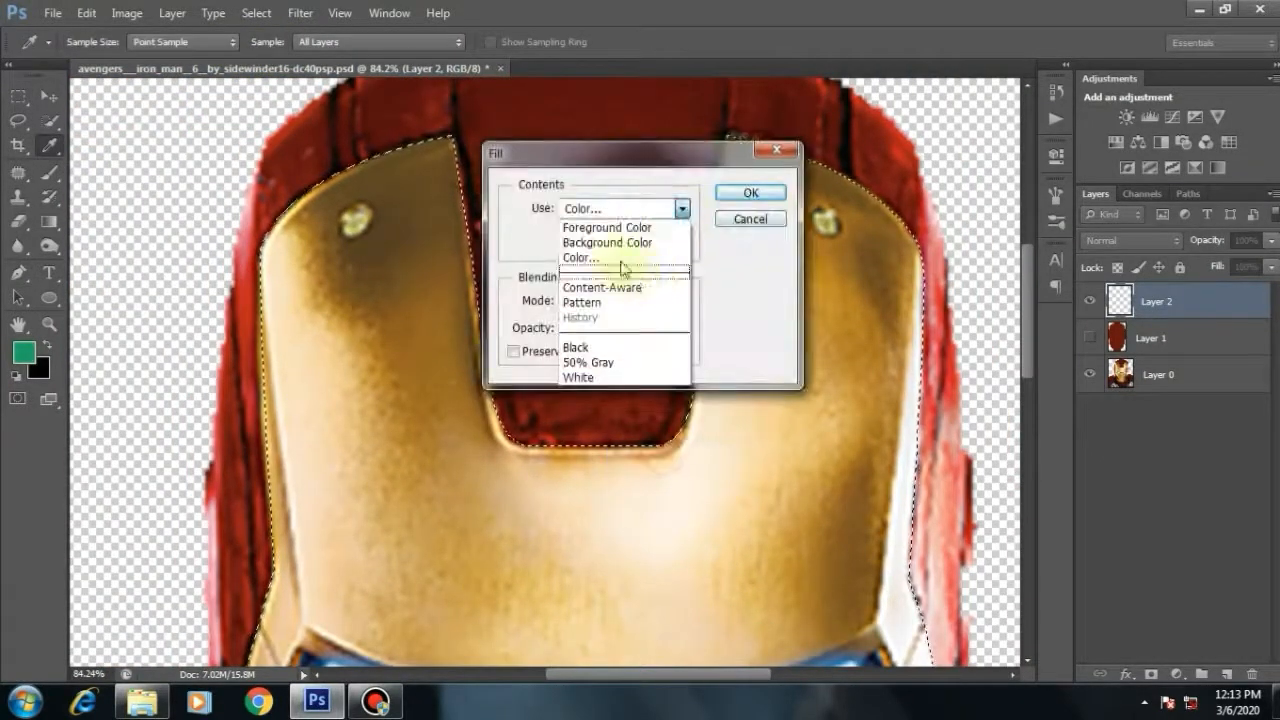
{"action": "left_click", "coordinate": [600, 209]}
{"action": "left_click", "coordinate": [478, 468]}
{"action": "left_click", "coordinate": [428, 496]}
{"action": "left_click", "coordinate": [421, 437]}
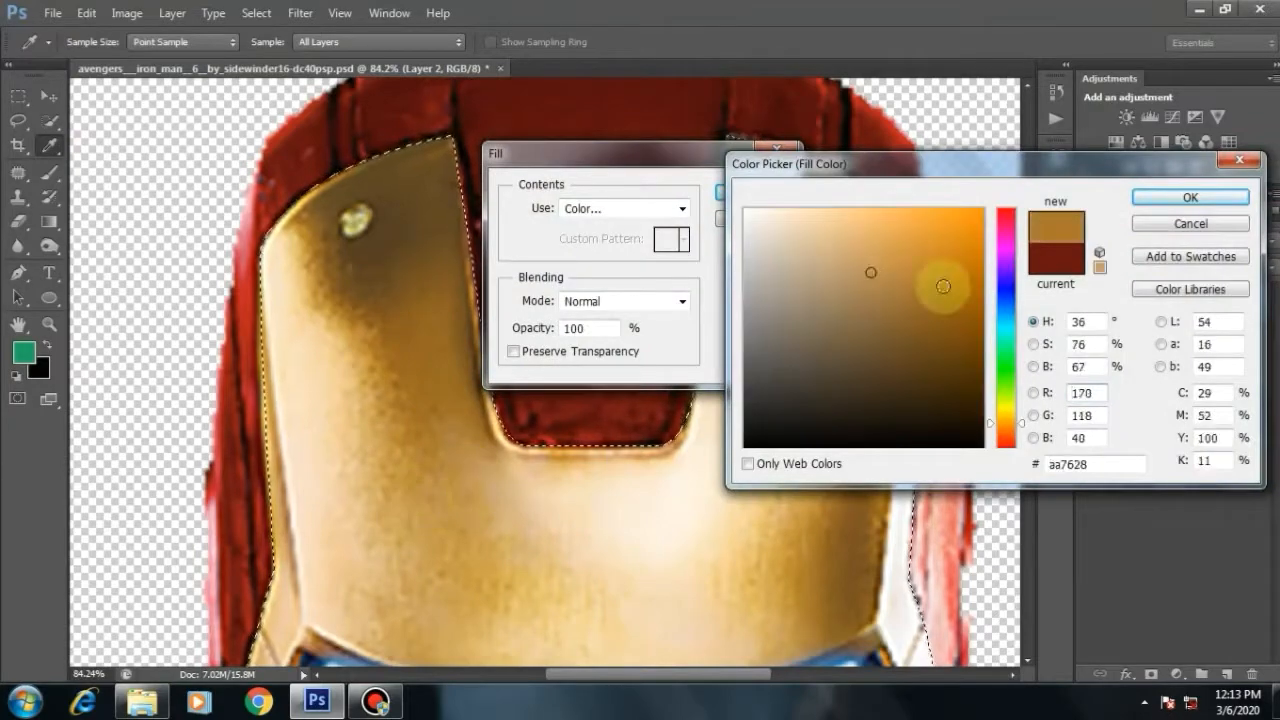
{"action": "left_click", "coordinate": [941, 256]}
{"action": "key", "text": "Return"}
{"action": "key", "text": "Return"}
Step: Hide the red helmet and gold faceplate layers, and add a new empty layer at the top of the stack
{"action": "scroll", "coordinate": [692, 316], "scroll_direction": "down", "scroll_amount": 3}
{"action": "left_click", "coordinate": [697, 374]}
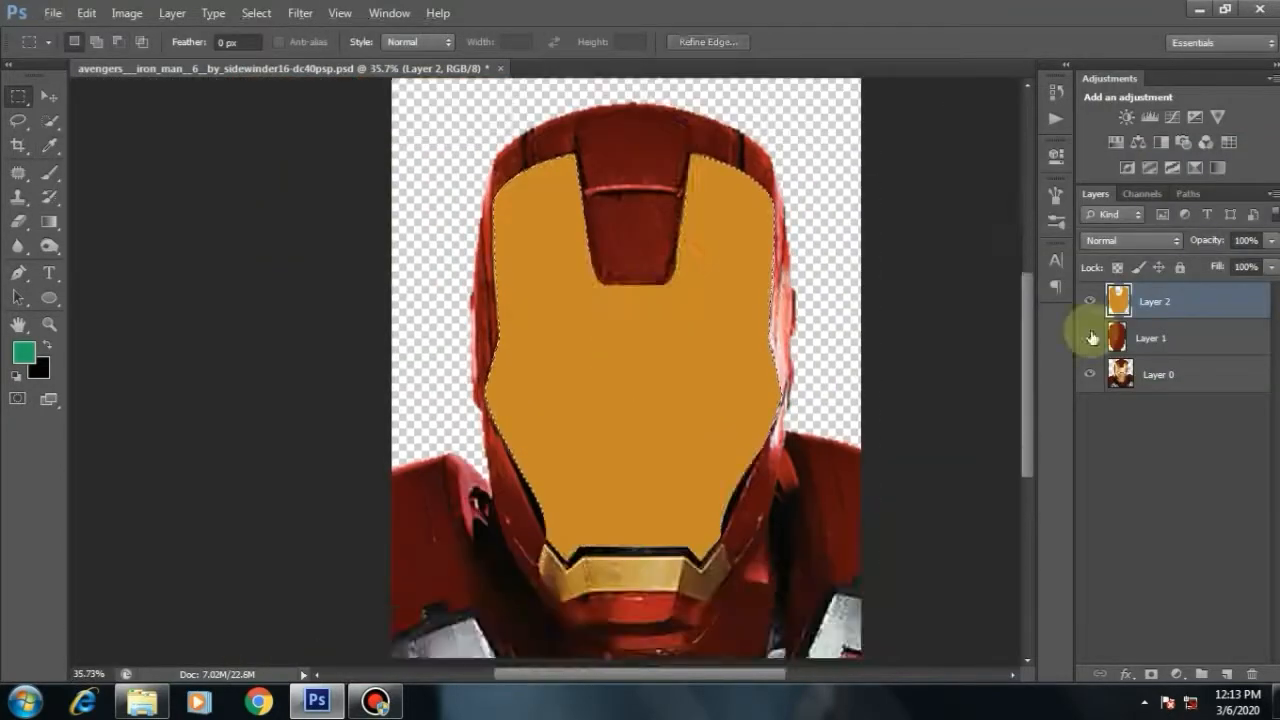
{"action": "left_click", "coordinate": [1090, 338]}
{"action": "left_click", "coordinate": [1160, 338]}
{"action": "left_click", "coordinate": [1090, 338]}
{"action": "left_click", "coordinate": [1090, 301]}
{"action": "scroll", "coordinate": [640, 314], "scroll_direction": "up", "scroll_amount": 7}
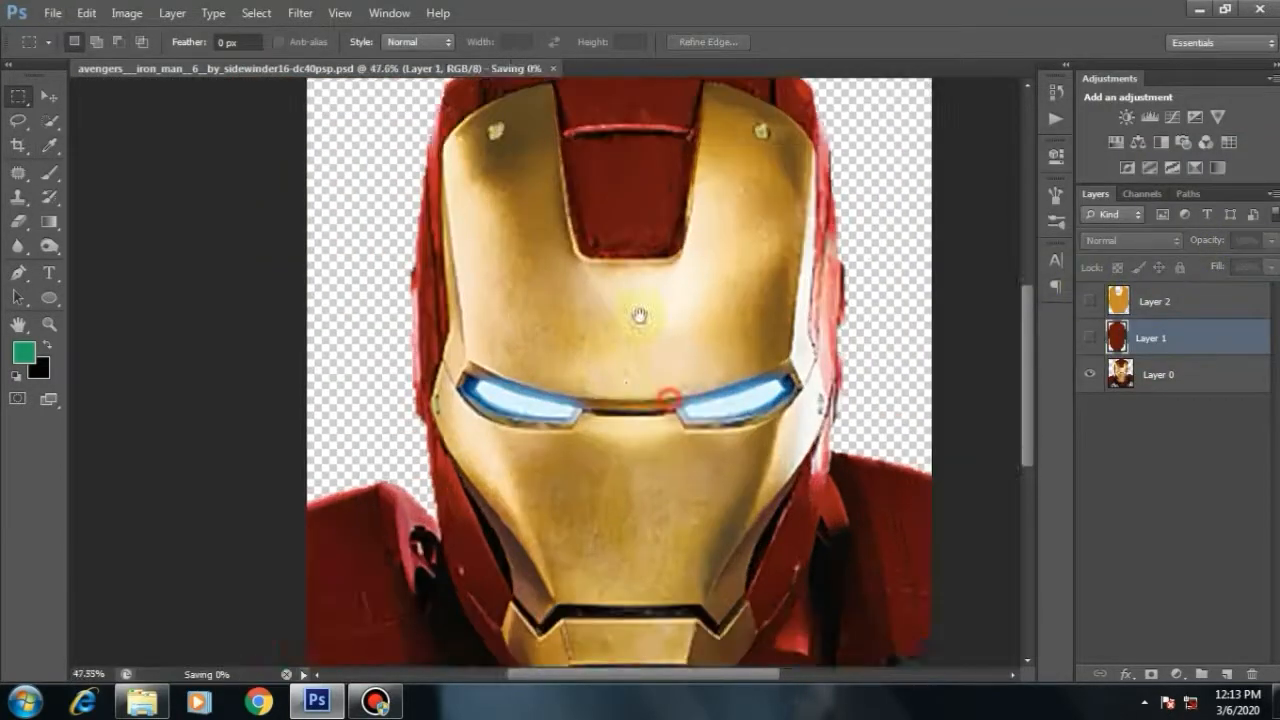
{"action": "key", "text": "ctrl+alt+shift+n"}
{"action": "left_click_drag", "start_coordinate": [1195, 338], "coordinate": [1155, 300]}
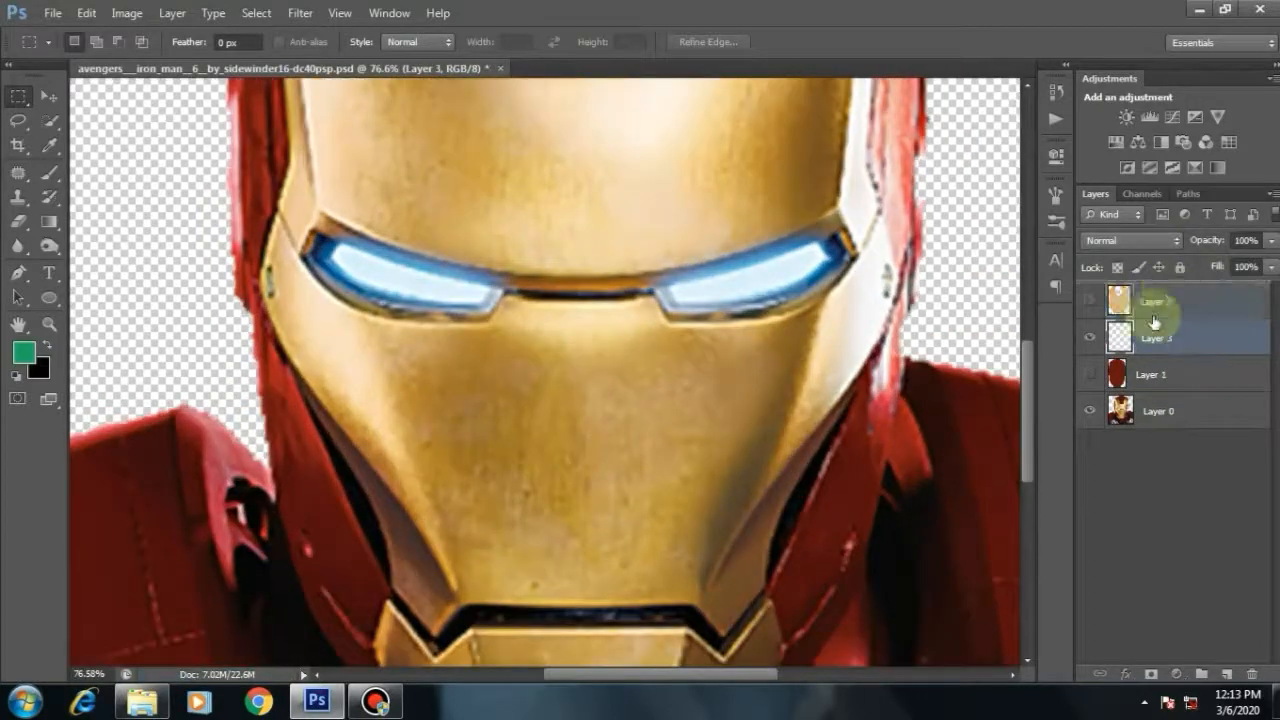
Step: Trace the image-left eye with the Pen tool, following its slanted inner end and curved lower edge
{"action": "scroll", "coordinate": [520, 320], "scroll_direction": "up", "scroll_amount": 4}
{"action": "scroll", "coordinate": [515, 316], "scroll_direction": "up", "scroll_amount": 2}
{"action": "key", "text": "p"}
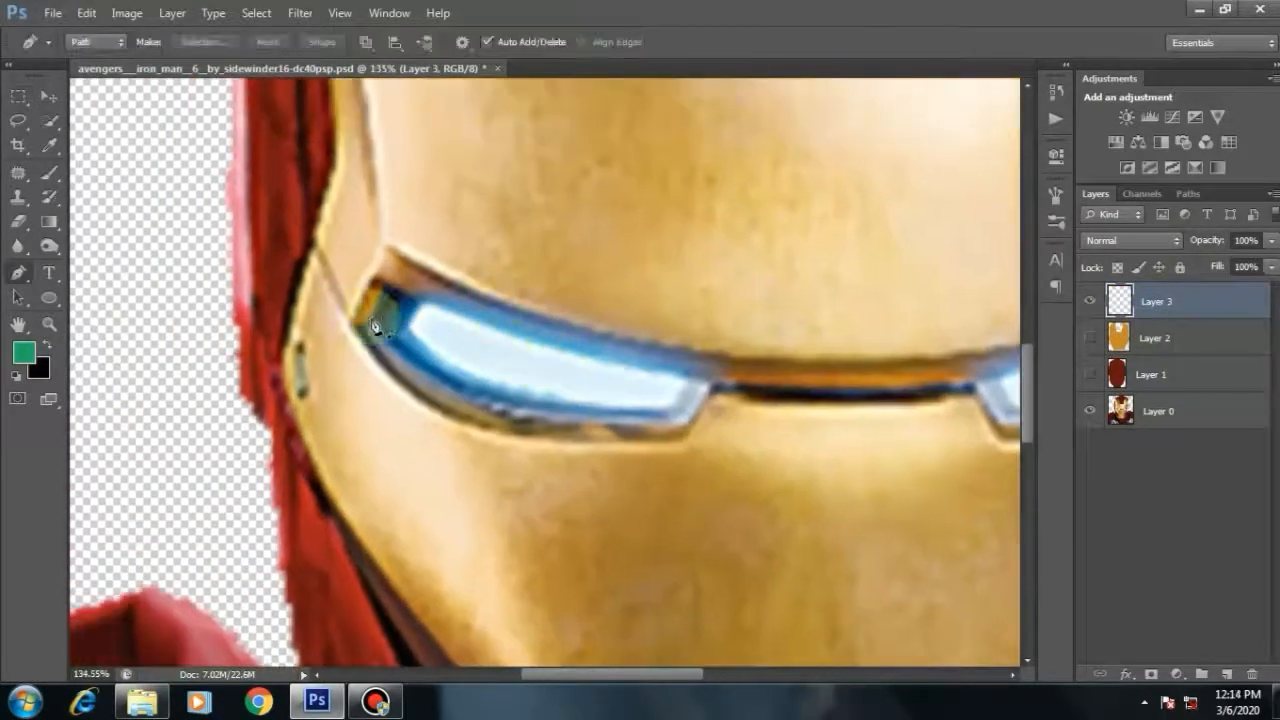
{"action": "scroll", "coordinate": [500, 320], "scroll_direction": "up", "scroll_amount": 2}
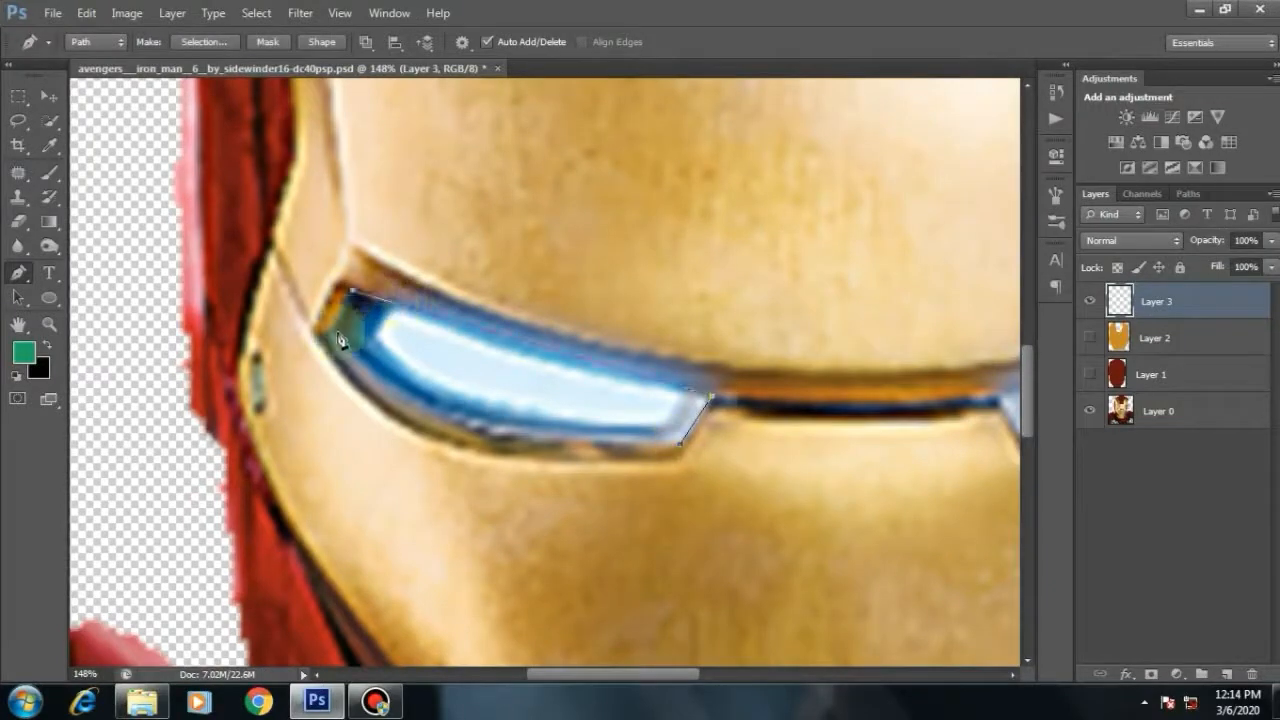
{"action": "left_click_drag", "start_coordinate": [676, 448], "coordinate": [423, 358]}
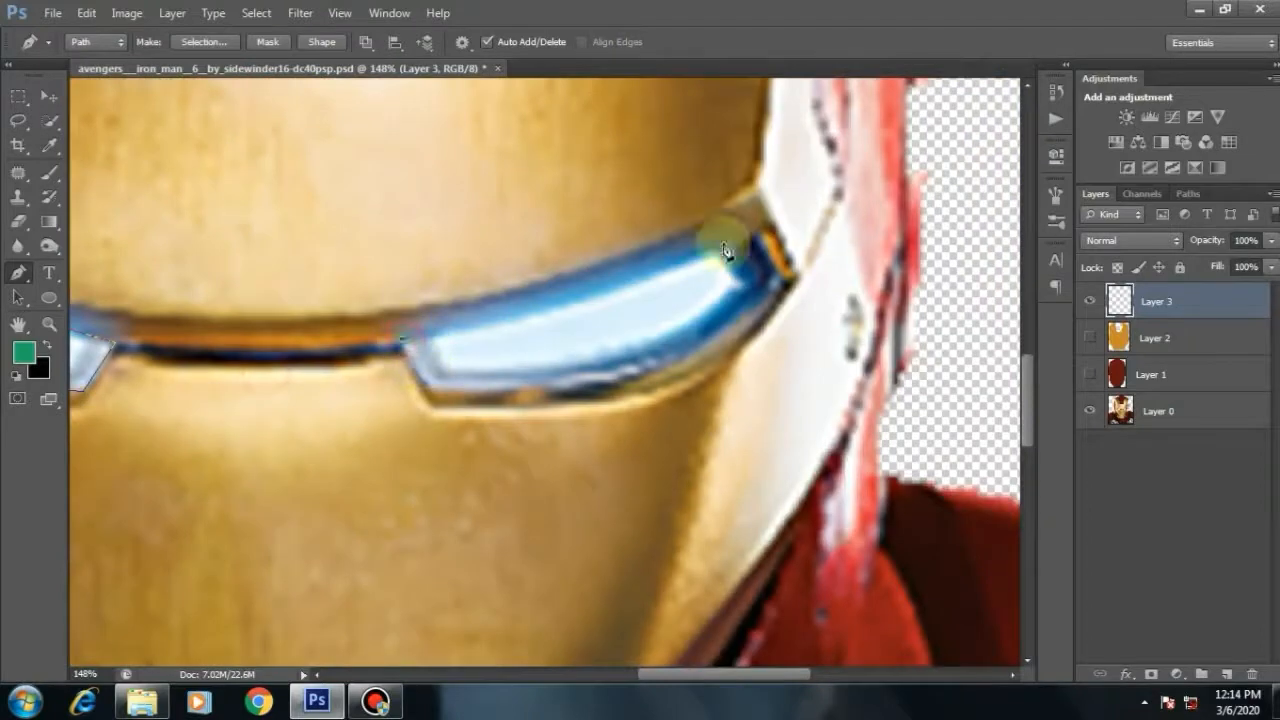
Step: Trace the image-right eye with the Pen tool, curving the lower edge back to its inner corner
{"action": "scroll", "coordinate": [745, 247], "scroll_direction": "down", "scroll_amount": 2}
{"action": "scroll", "coordinate": [748, 250], "scroll_direction": "up", "scroll_amount": 1}
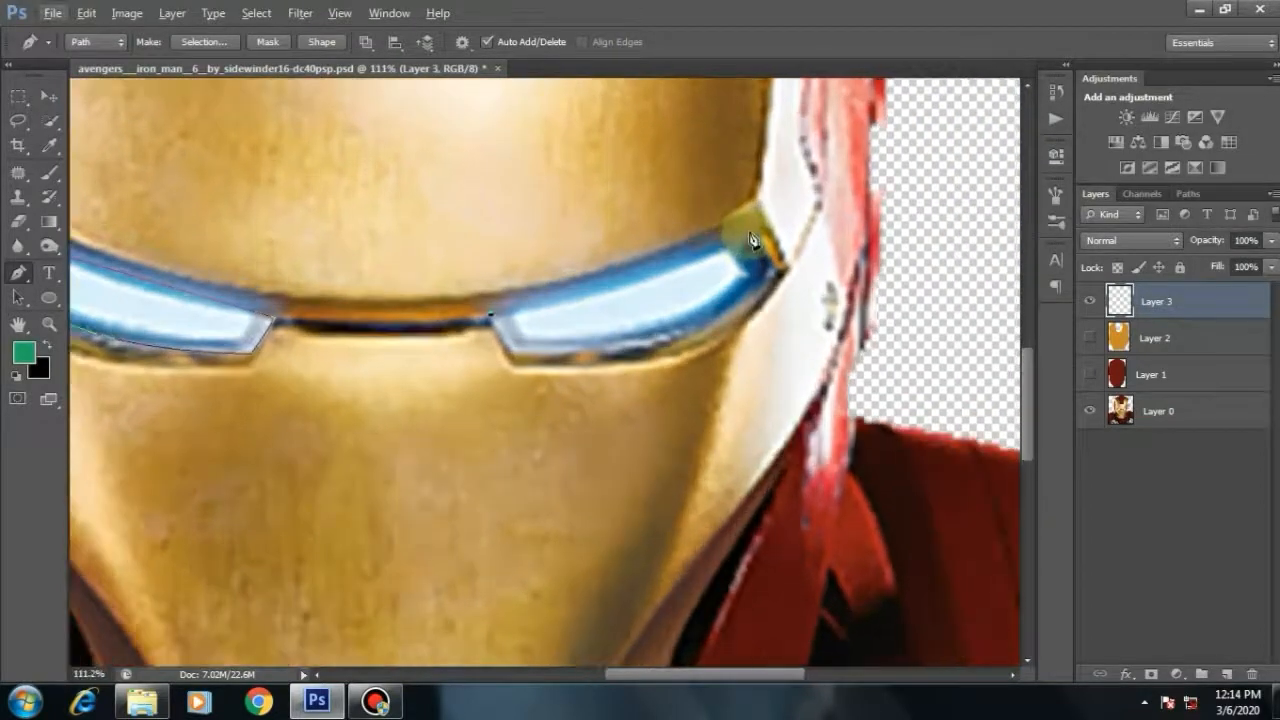
{"action": "left_click", "coordinate": [748, 233]}
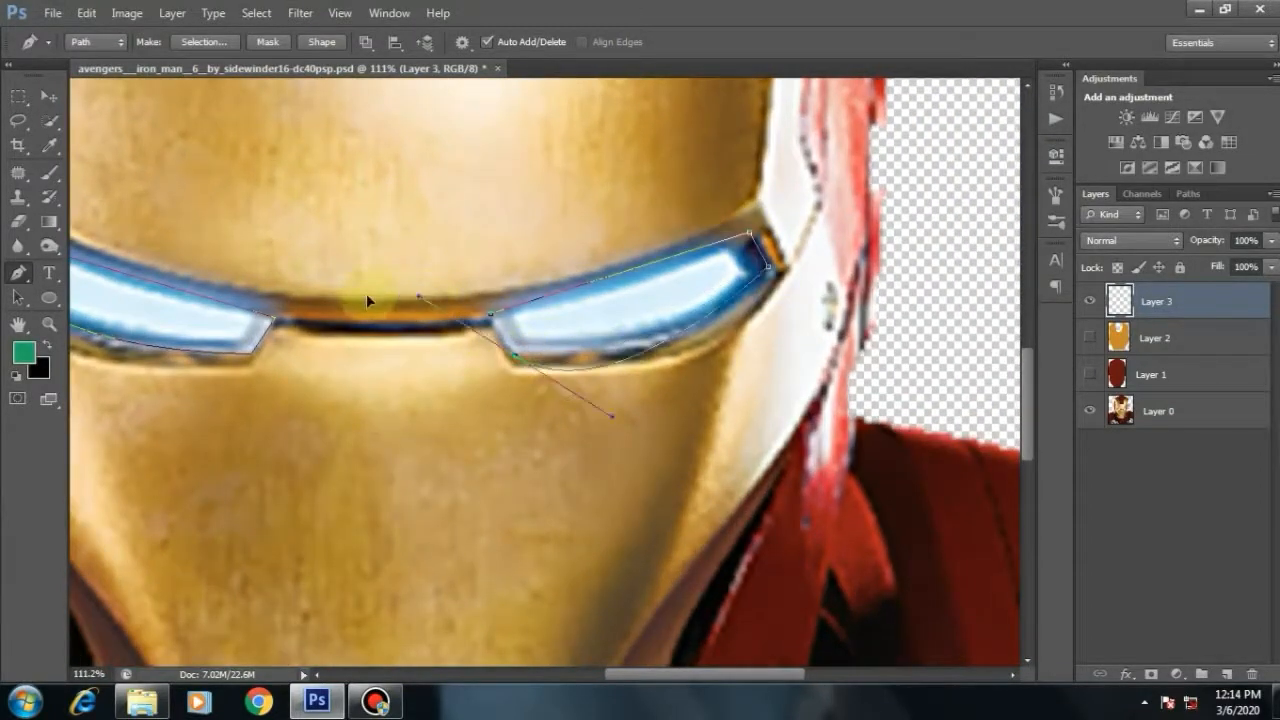
{"action": "left_click", "coordinate": [514, 356]}
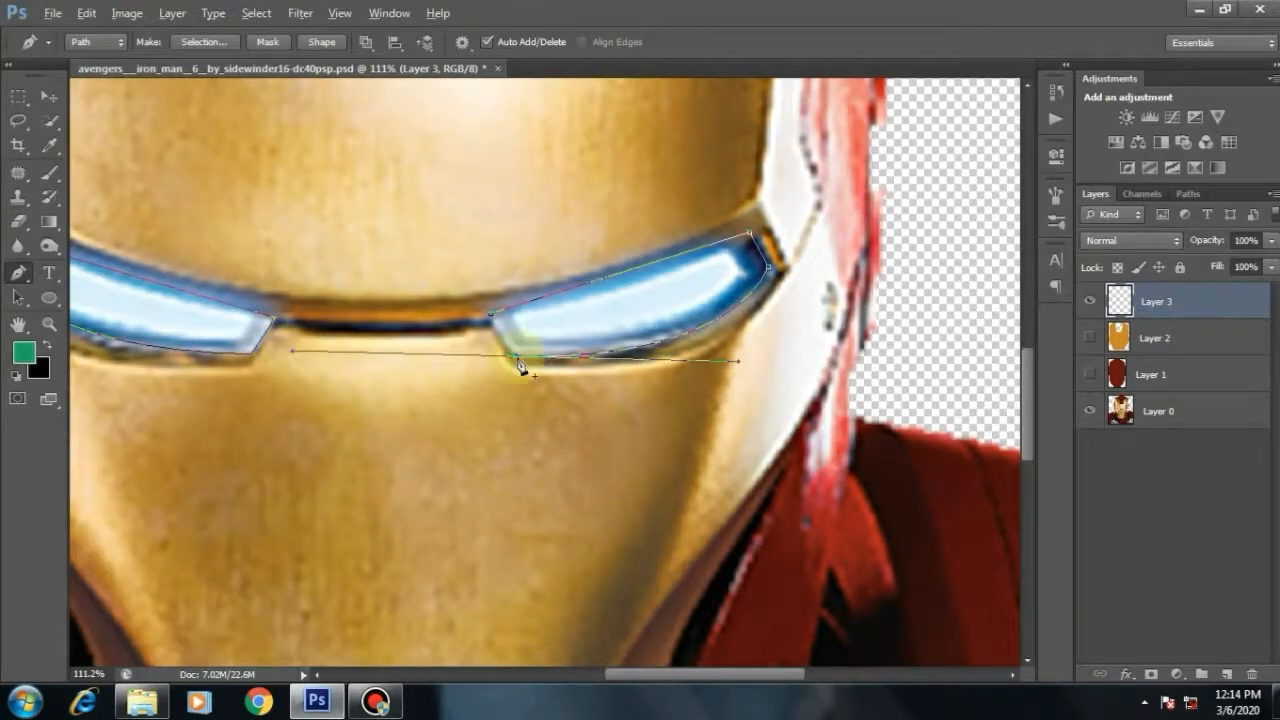
{"action": "scroll", "coordinate": [520, 356], "scroll_direction": "up", "scroll_amount": 1}
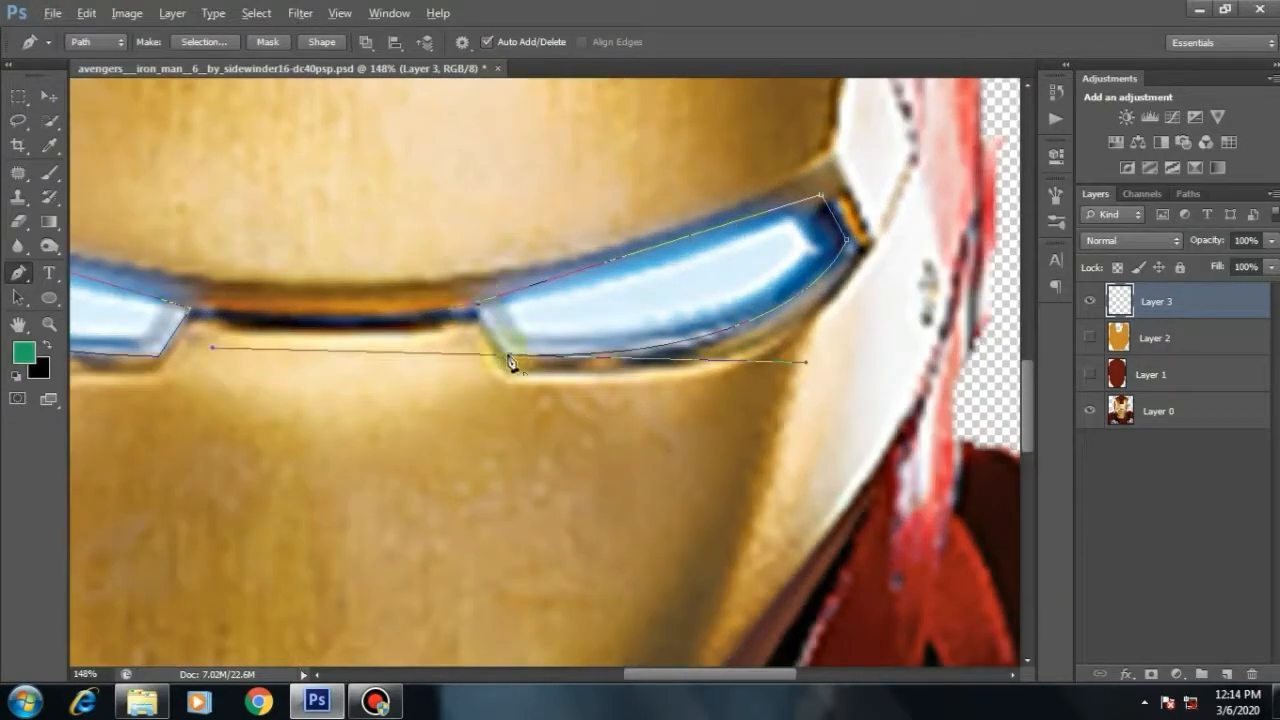
{"action": "scroll", "coordinate": [374, 191], "scroll_direction": "down", "scroll_amount": 2}
Step: Convert the two eye paths into a selection and fill it with bright blue
{"action": "right_click", "coordinate": [482, 137]}
{"action": "left_click", "coordinate": [620, 272]}
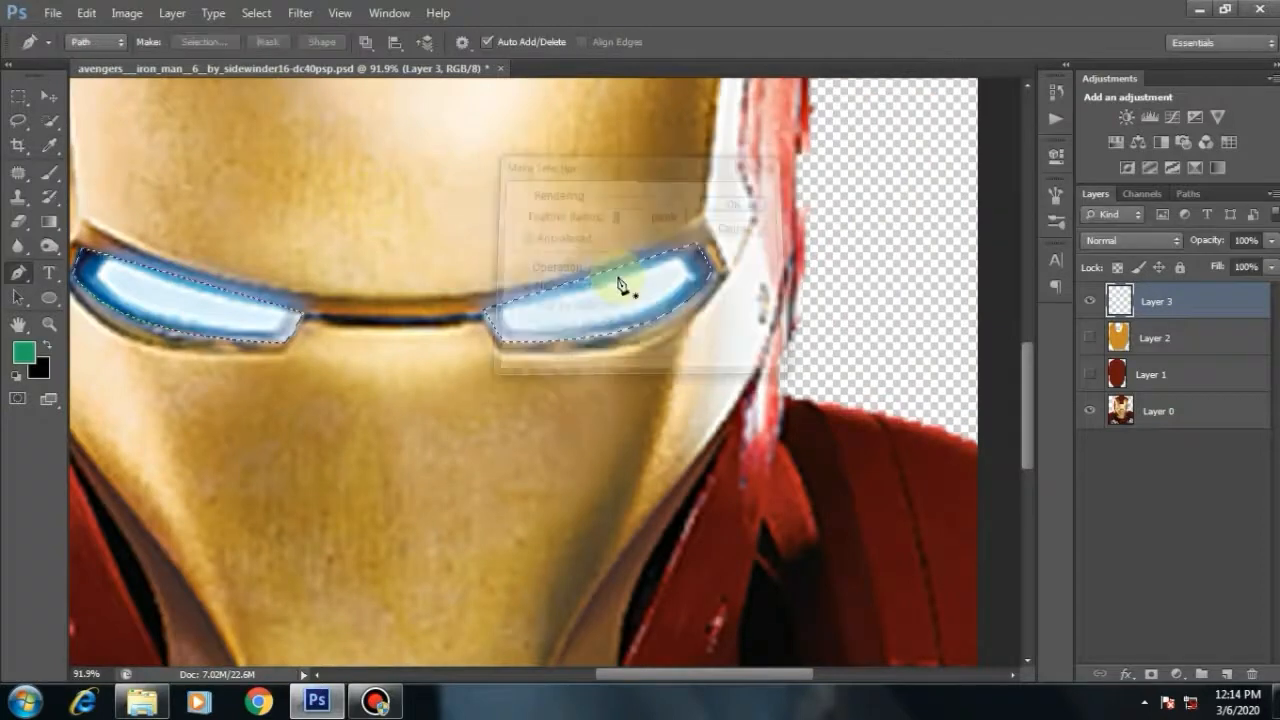
{"action": "key", "text": "m"}
{"action": "right_click", "coordinate": [614, 248]}
{"action": "left_click", "coordinate": [655, 514]}
{"action": "left_click", "coordinate": [625, 208]}
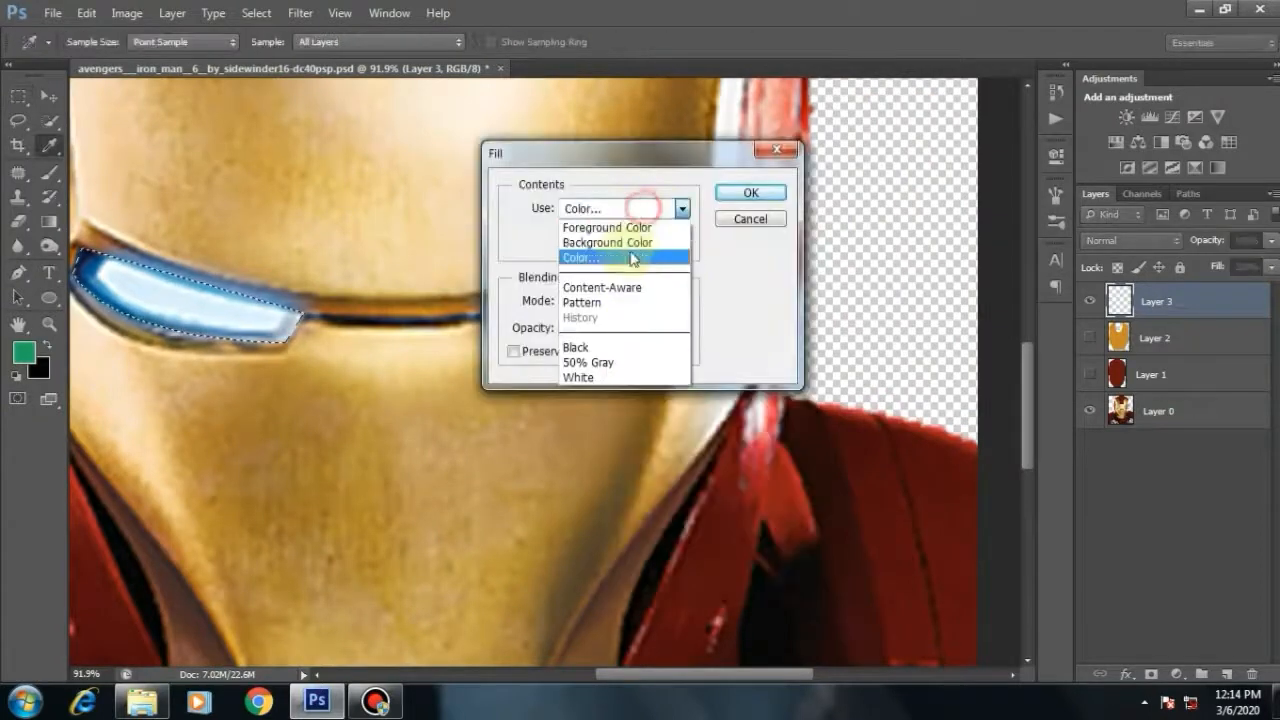
{"action": "left_click", "coordinate": [640, 251]}
{"action": "left_click", "coordinate": [256, 306]}
{"action": "left_click", "coordinate": [924, 210]}
{"action": "left_click", "coordinate": [1190, 197]}
{"action": "left_click", "coordinate": [753, 192]}
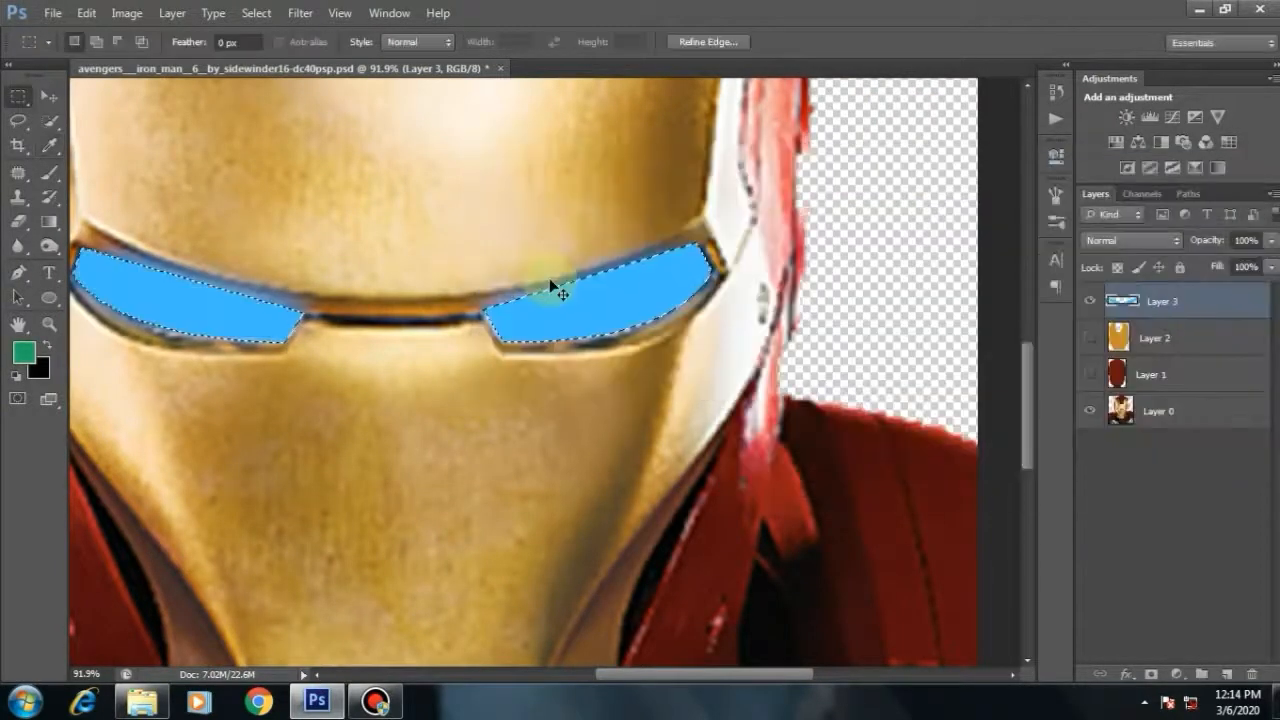
Step: Review the blue eyes together with the gold faceplate and red helmet fills, and hide all three fill layers again
{"action": "scroll", "coordinate": [557, 286], "scroll_direction": "down", "scroll_amount": 2}
{"action": "left_click", "coordinate": [1090, 338]}
{"action": "left_click", "coordinate": [1089, 373]}
{"action": "scroll", "coordinate": [503, 365], "scroll_direction": "down", "scroll_amount": 3}
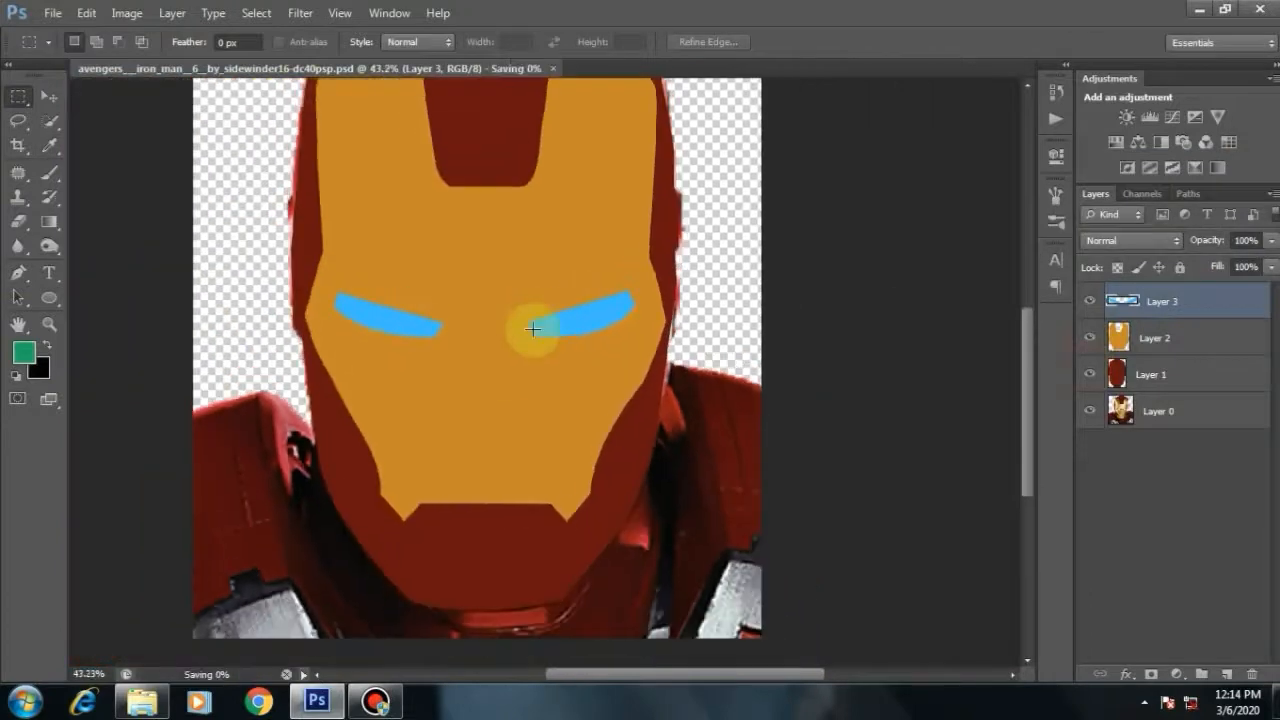
{"action": "scroll", "coordinate": [532, 329], "scroll_direction": "up", "scroll_amount": 4}
{"action": "left_click", "coordinate": [1090, 373]}
{"action": "left_click", "coordinate": [1088, 338]}
{"action": "left_click", "coordinate": [1087, 305]}
{"action": "scroll", "coordinate": [286, 309], "scroll_direction": "up", "scroll_amount": 3}
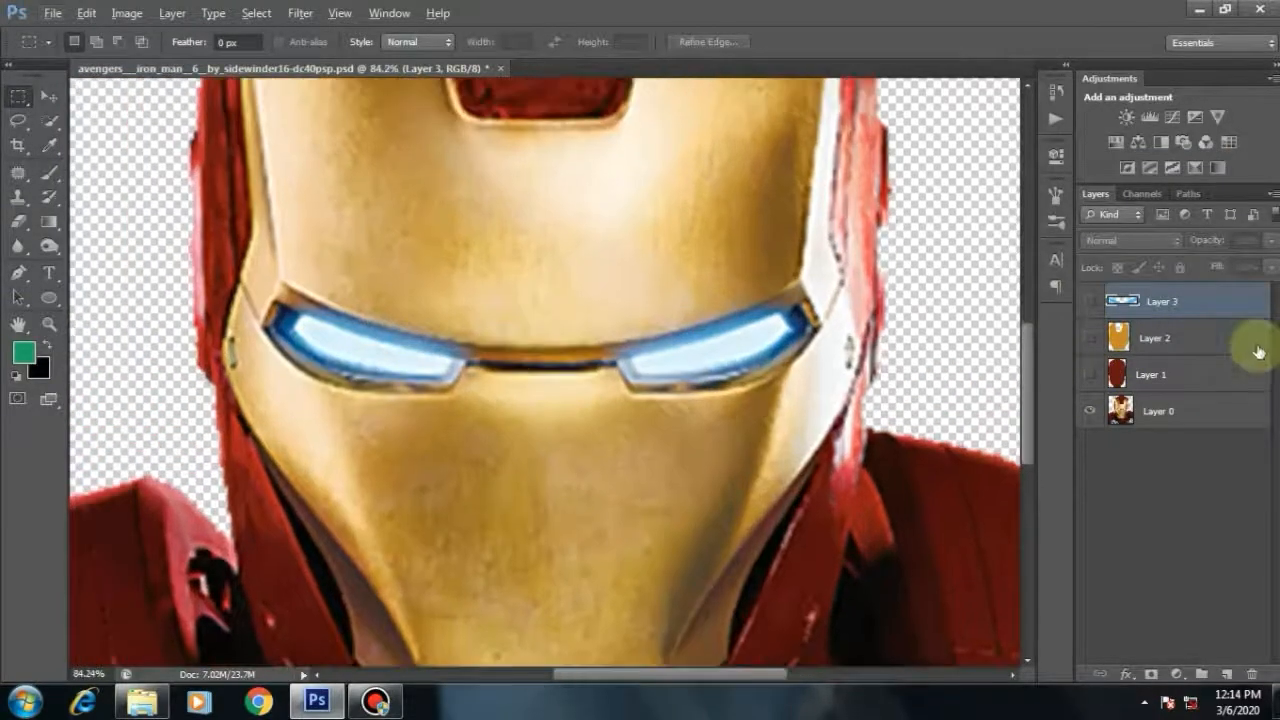
Step: Show the blue eye layer and trace a closed shading shape along the lower part of the image-left eye
{"action": "left_click", "coordinate": [1091, 303]}
{"action": "scroll", "coordinate": [400, 330], "scroll_direction": "up", "scroll_amount": 5}
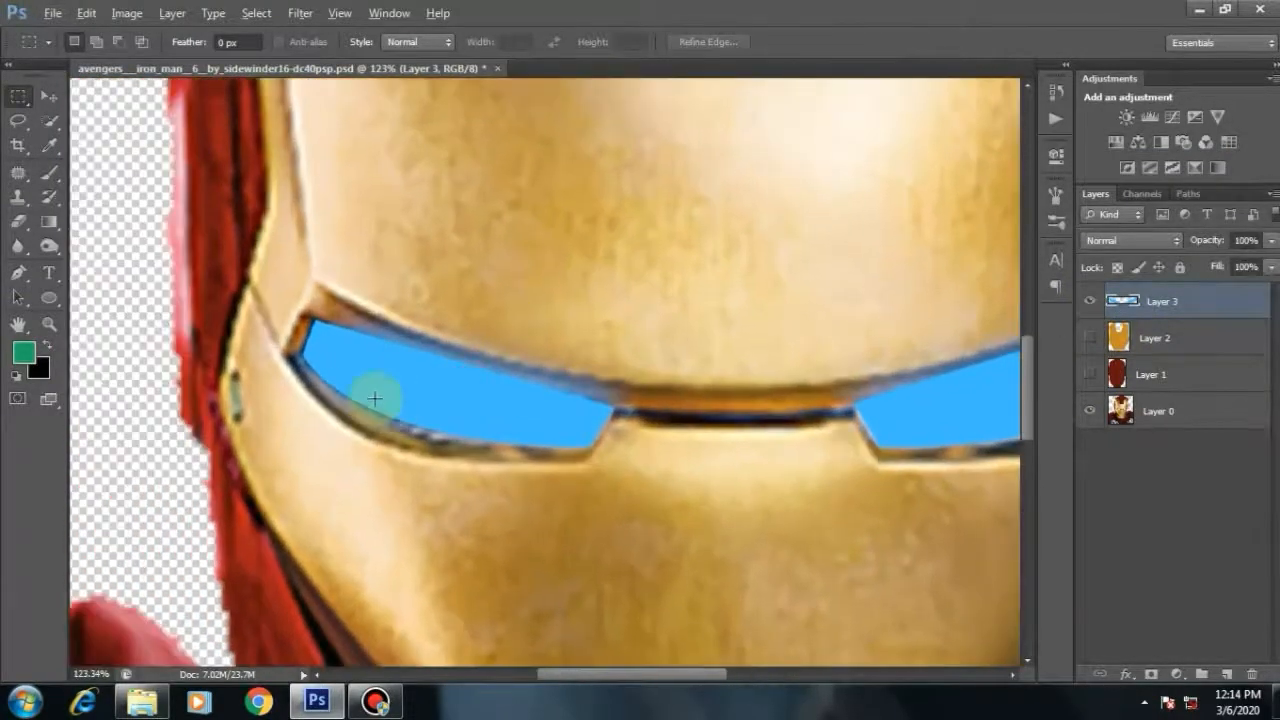
{"action": "key", "text": "p"}
{"action": "scroll", "coordinate": [318, 345], "scroll_direction": "up", "scroll_amount": 2}
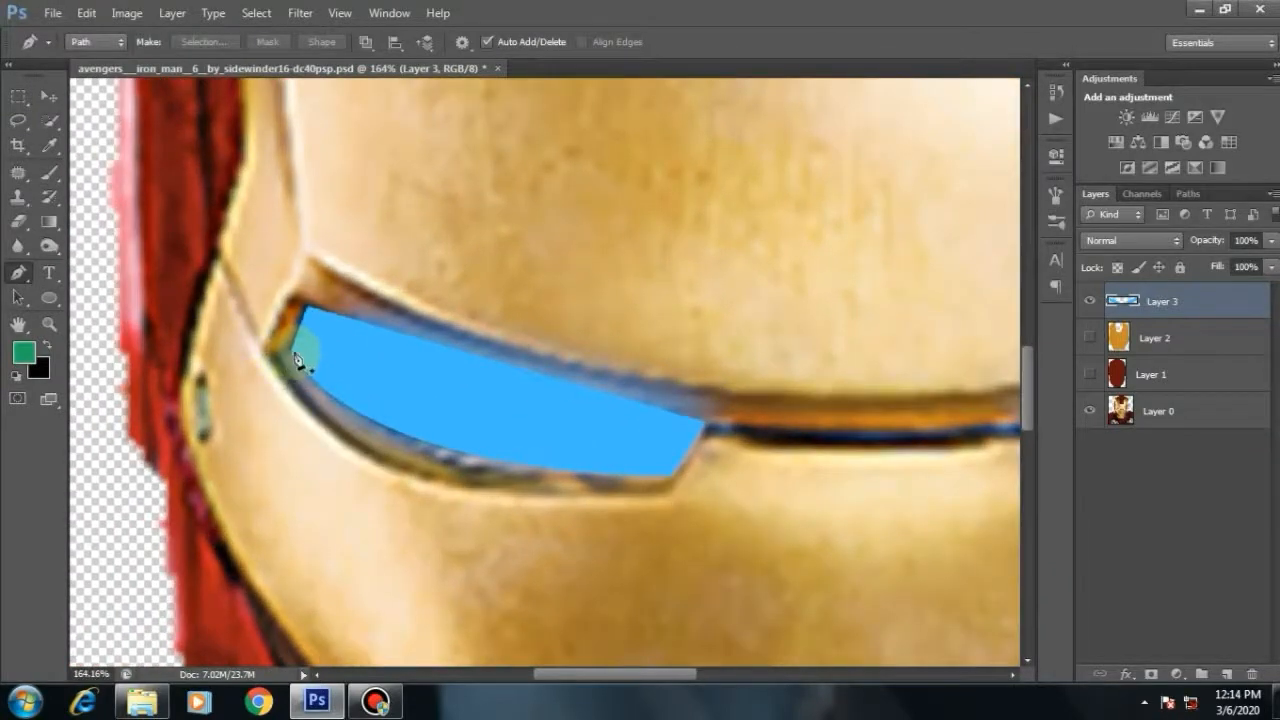
{"action": "left_click_drag", "start_coordinate": [672, 473], "coordinate": [978, 449]}
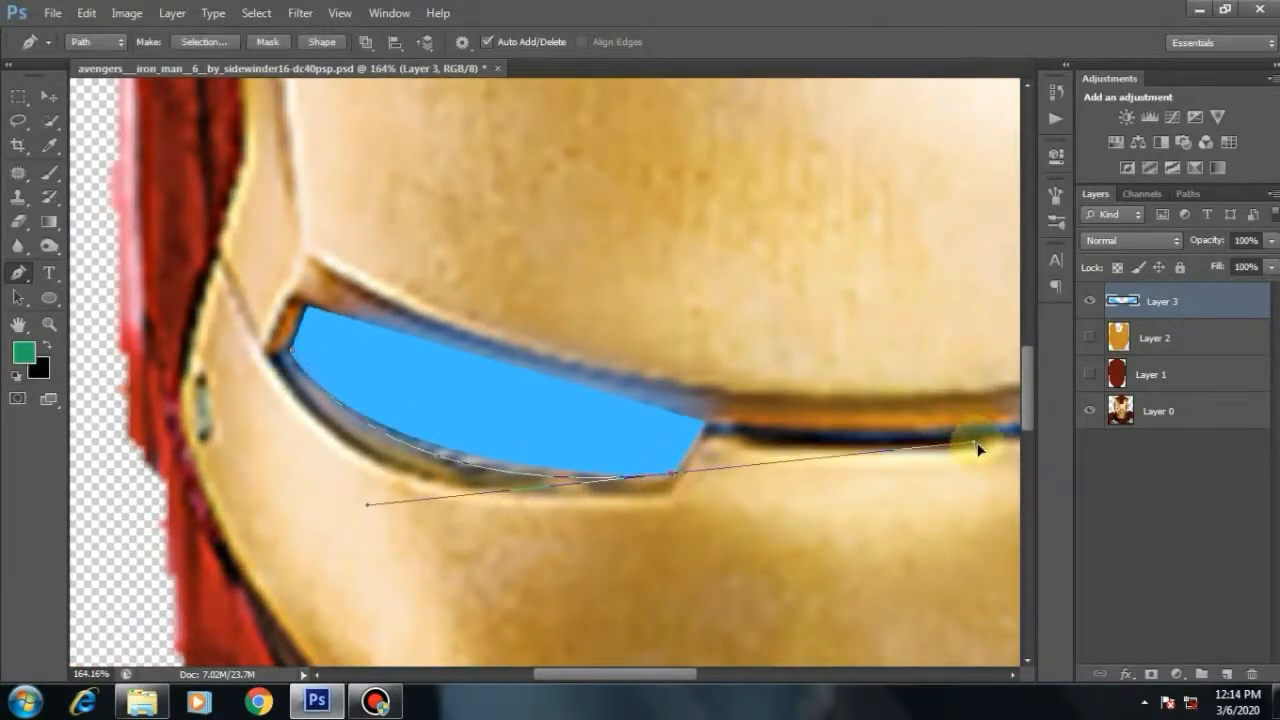
{"action": "left_click", "coordinate": [296, 344]}
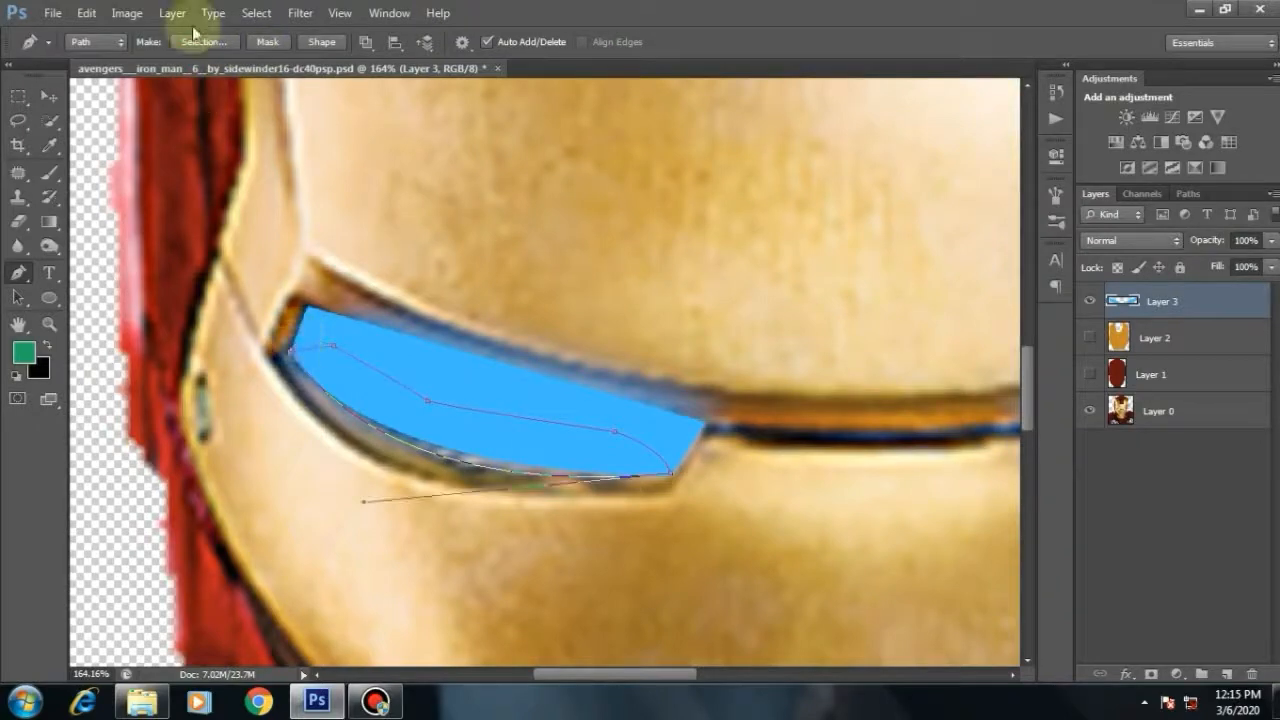
Step: Try to set up brush shading in the lower-eye shape by selecting it and sampling the eye's blue
{"action": "left_click", "coordinate": [198, 40]}
{"action": "key", "text": "Return"}
{"action": "key", "text": "b"}
{"action": "left_click", "coordinate": [384, 419], "text": "alt"}
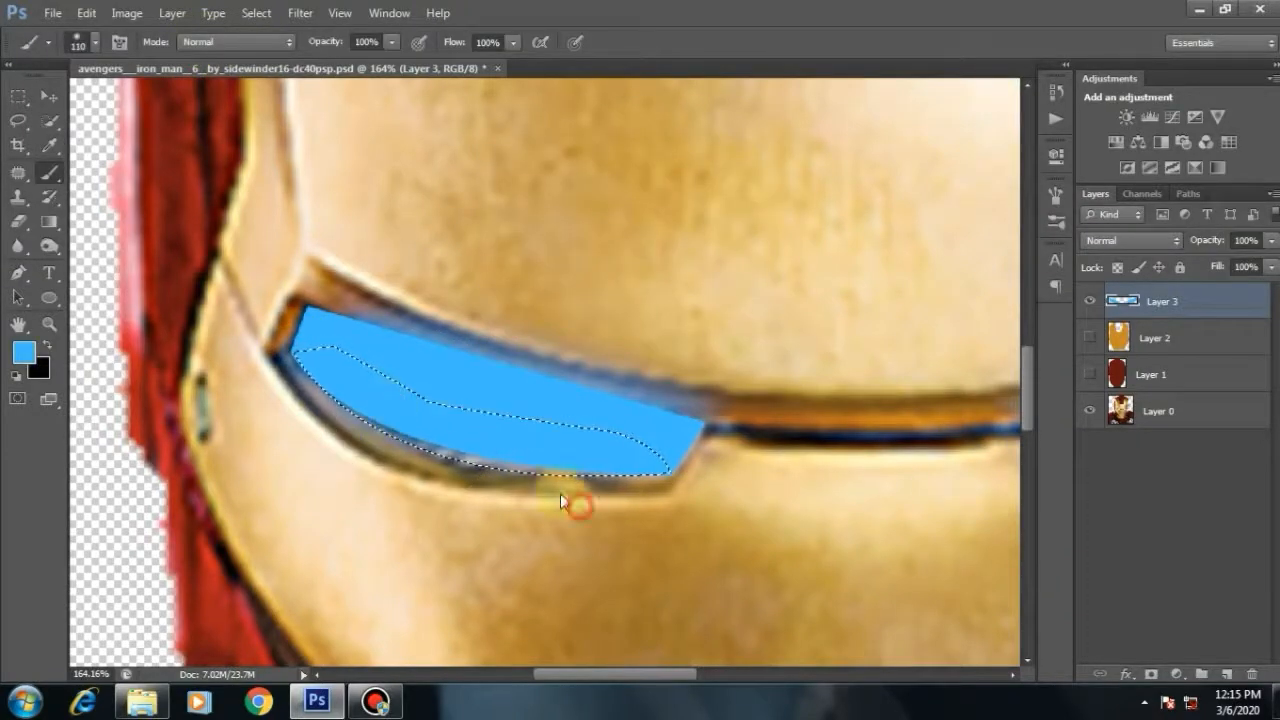
{"action": "key", "text": "ctrl+d"}
{"action": "scroll", "coordinate": [600, 360], "scroll_direction": "down", "scroll_amount": 5}
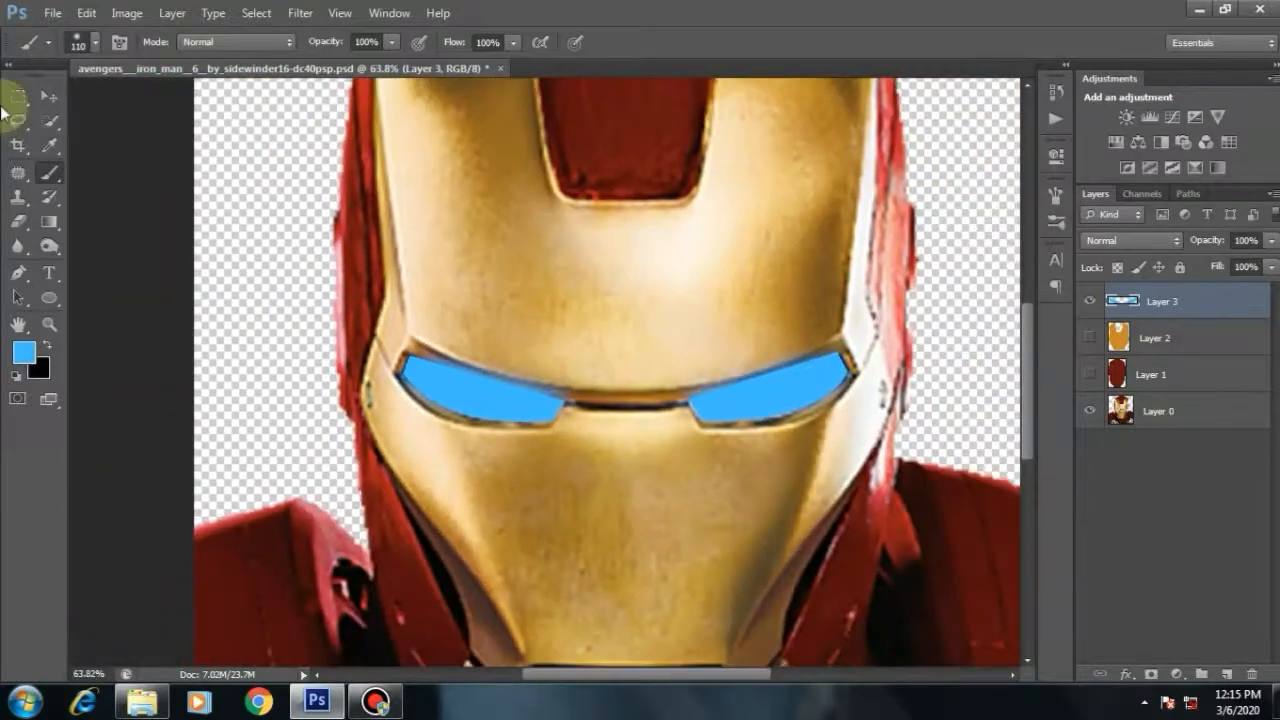
Step: Hide the blue eye layer and add a new empty layer above it
{"action": "key", "text": "v"}
{"action": "scroll", "coordinate": [585, 330], "scroll_direction": "up", "scroll_amount": 2}
{"action": "key", "text": "ctrl+comma"}
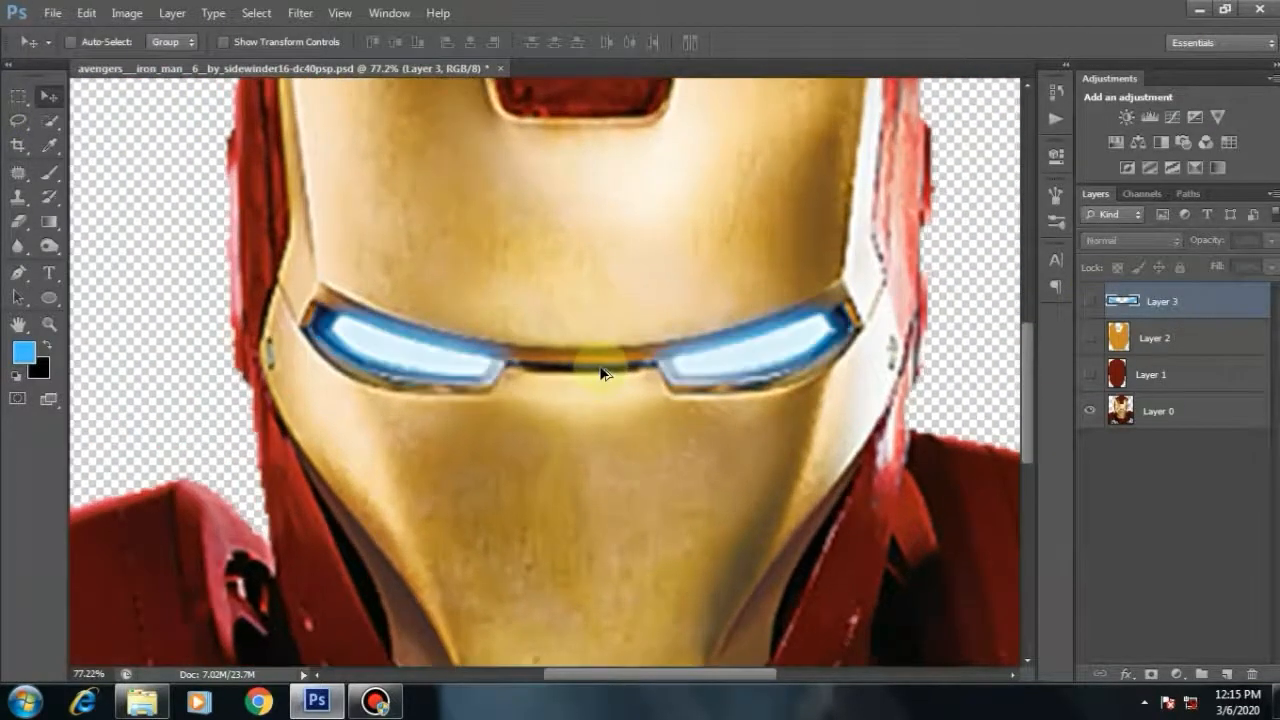
{"action": "key", "text": "ctrl+shift+alt+n"}
Step: Trace the top edge of the gold chin plate with the Pen tool, including both V-shaped notches
{"action": "scroll", "coordinate": [457, 443], "scroll_direction": "down", "scroll_amount": 2}
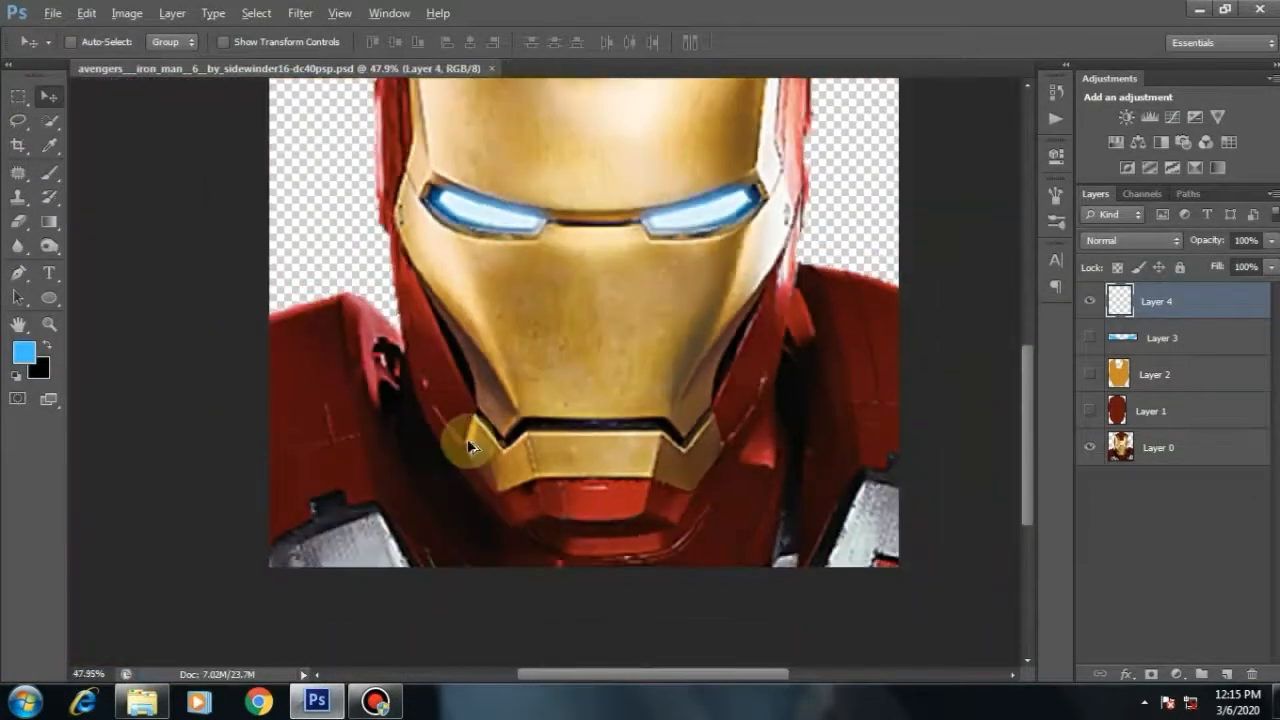
{"action": "scroll", "coordinate": [467, 427], "scroll_direction": "up", "scroll_amount": 4}
{"action": "scroll", "coordinate": [466, 421], "scroll_direction": "up", "scroll_amount": 1}
{"action": "key", "text": "p"}
{"action": "left_click", "coordinate": [414, 356]}
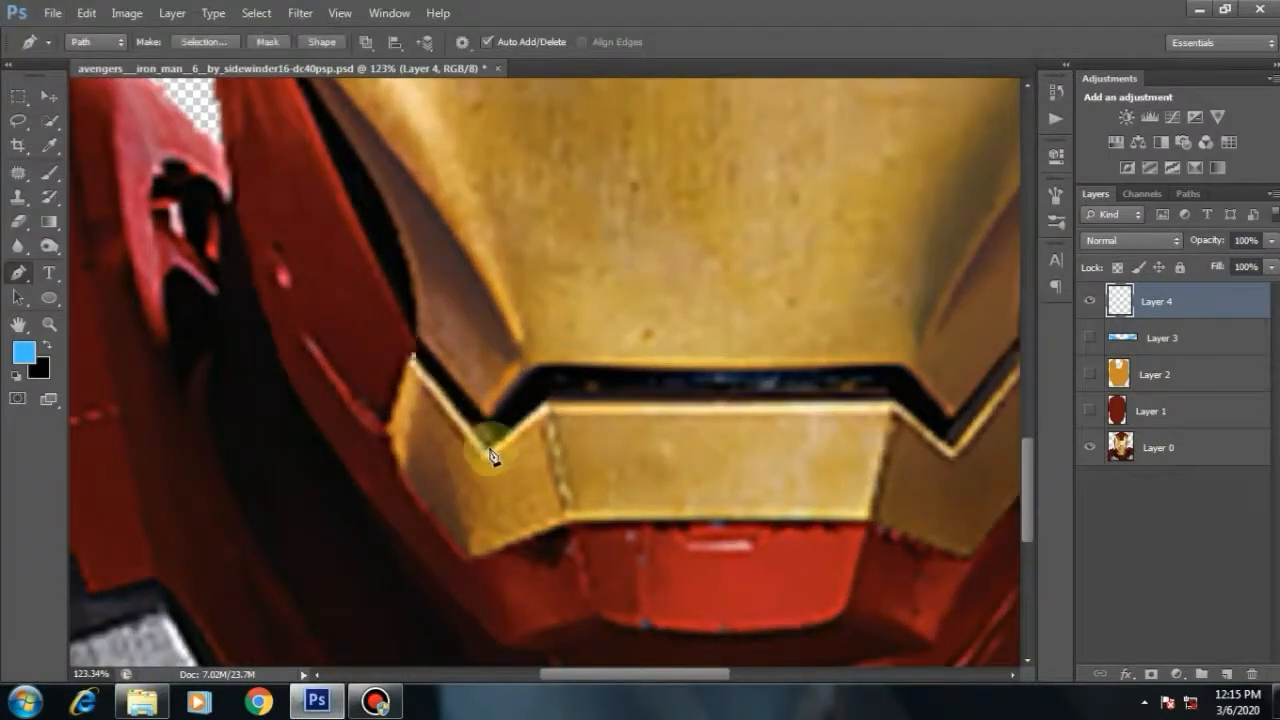
{"action": "left_click_drag", "start_coordinate": [781, 408], "coordinate": [557, 400]}
{"action": "left_click", "coordinate": [562, 386]}
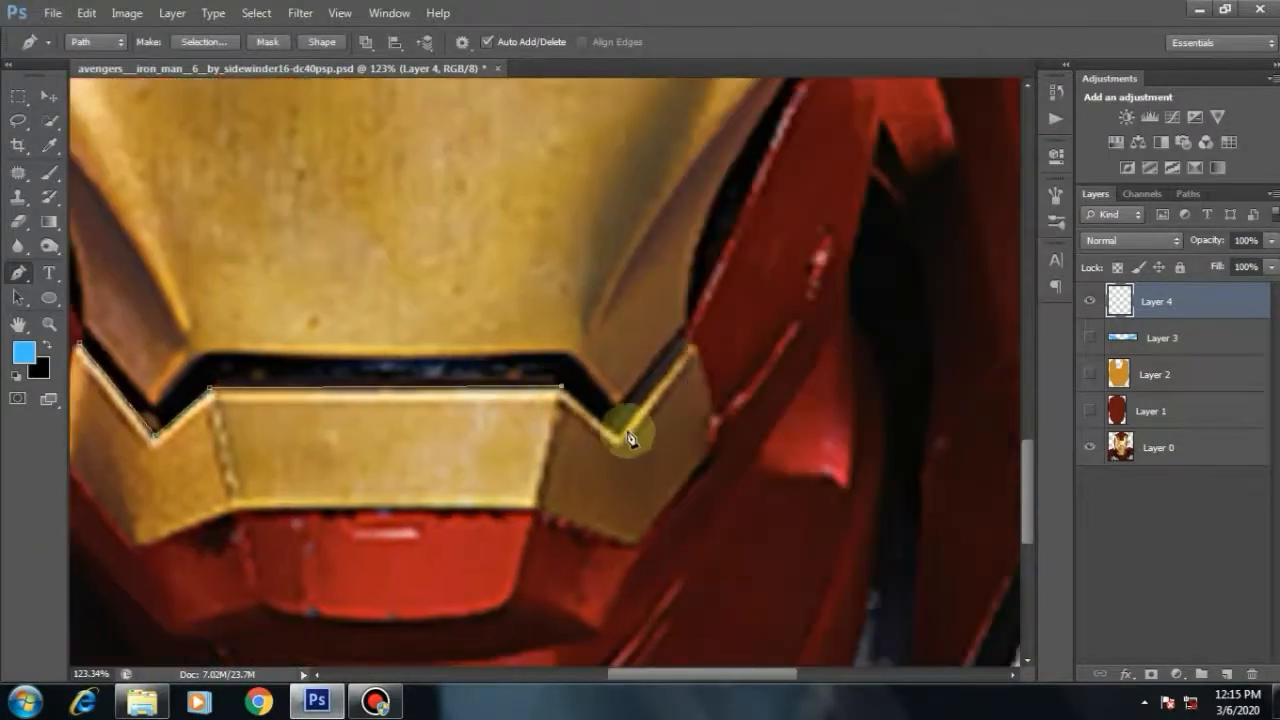
{"action": "left_click", "coordinate": [617, 436]}
{"action": "left_click", "coordinate": [690, 343]}
Step: Continue the chin plate path down its image-right side, along the lower edge and up the image-left side, and close it
{"action": "left_click_drag", "start_coordinate": [724, 425], "coordinate": [779, 373]}
{"action": "left_click", "coordinate": [702, 461]}
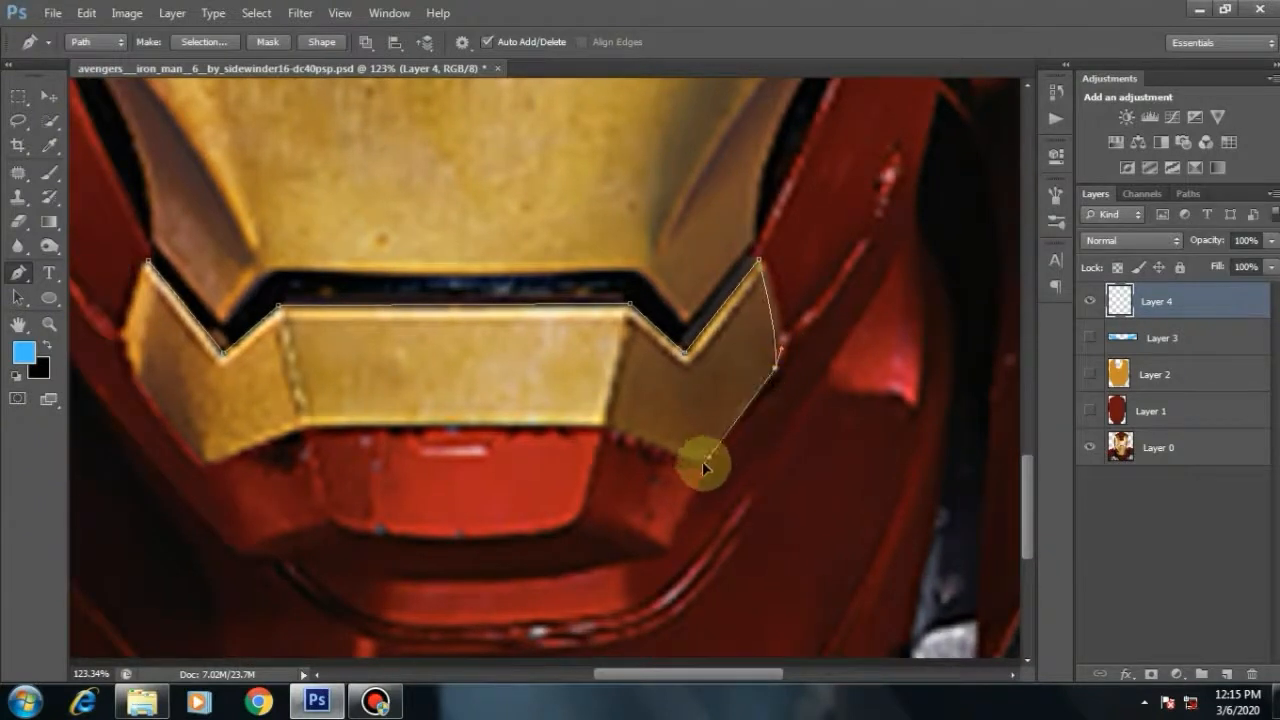
{"action": "left_click", "coordinate": [669, 436]}
{"action": "left_click_drag", "start_coordinate": [651, 449], "coordinate": [803, 440]}
{"action": "left_click", "coordinate": [499, 433]}
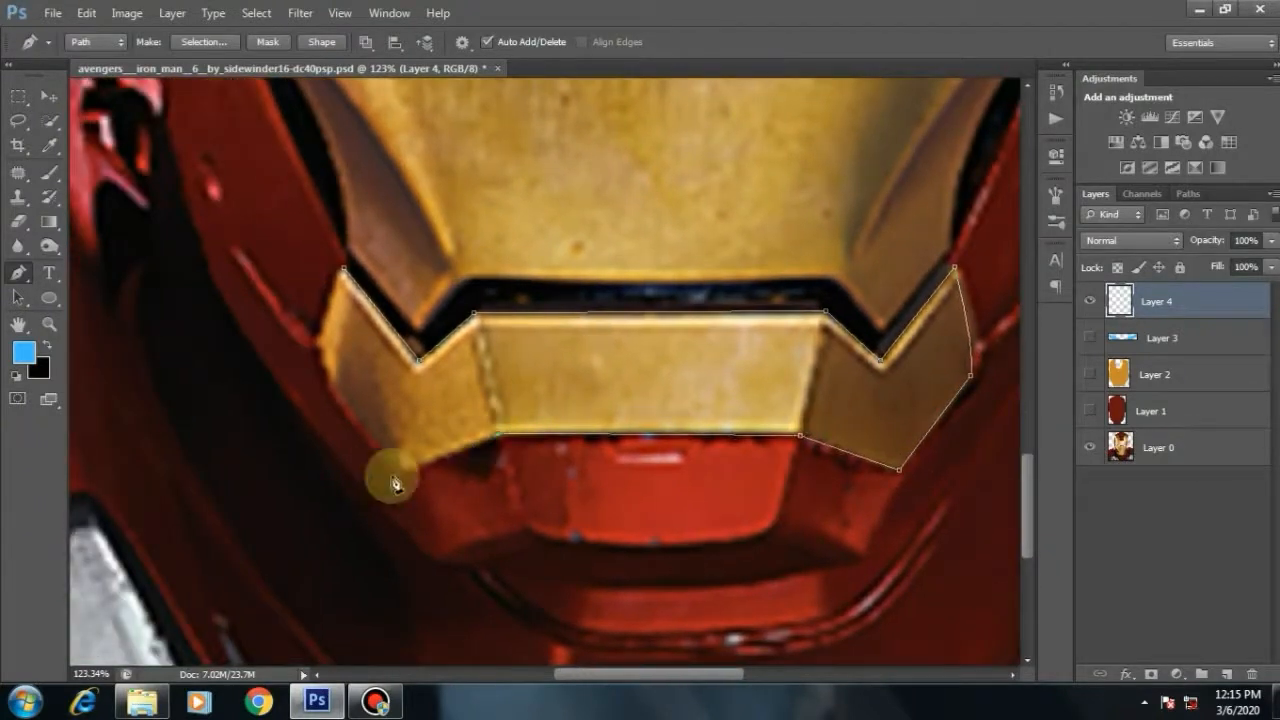
{"action": "left_click", "coordinate": [400, 470]}
{"action": "left_click", "coordinate": [328, 383]}
{"action": "left_click", "coordinate": [343, 268]}
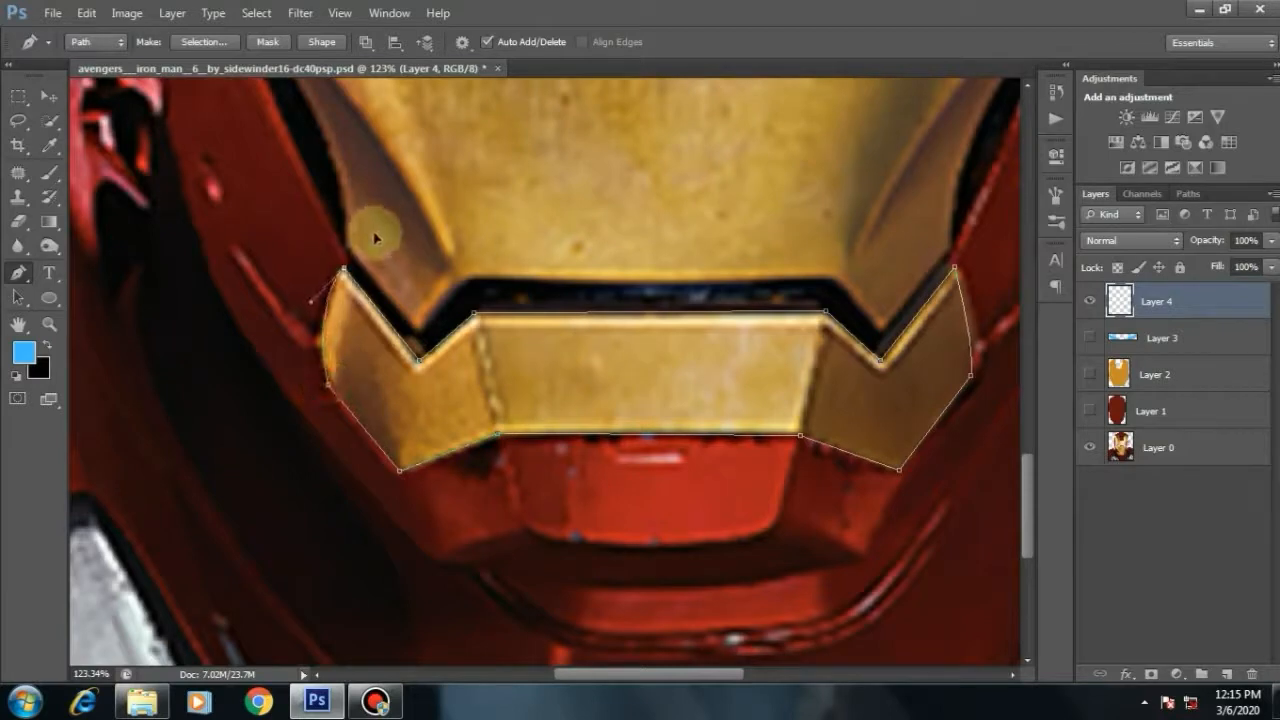
Step: Convert the chin plate path into a selection and show the gold faceplate layer for colour sampling
{"action": "left_click", "coordinate": [213, 43]}
{"action": "key", "text": "Return"}
{"action": "scroll", "coordinate": [675, 332], "scroll_direction": "down", "scroll_amount": 4}
{"action": "left_click", "coordinate": [1092, 374]}
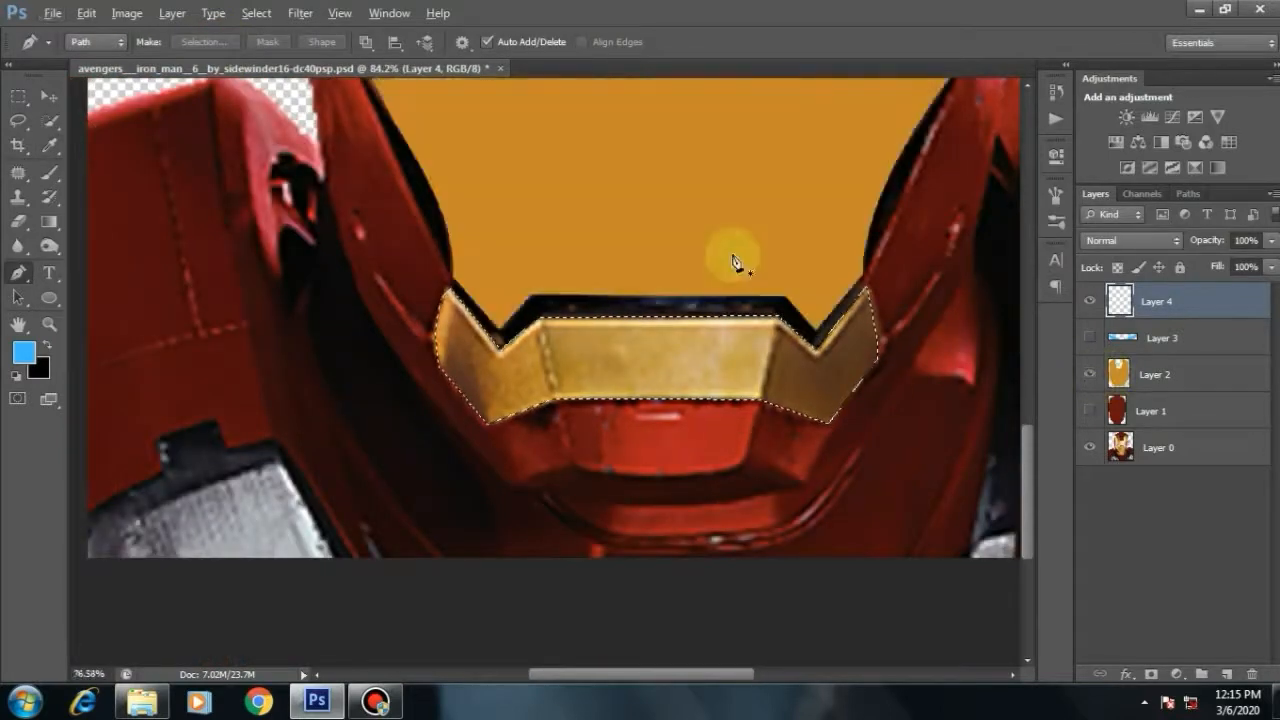
Step: Fill the chin plate selection with the golden orange sampled from the faceplate and deselect it
{"action": "scroll", "coordinate": [720, 245], "scroll_direction": "down", "scroll_amount": 2}
{"action": "key", "text": "m"}
{"action": "right_click", "coordinate": [673, 162]}
{"action": "left_click", "coordinate": [720, 428]}
{"action": "left_click", "coordinate": [640, 208]}
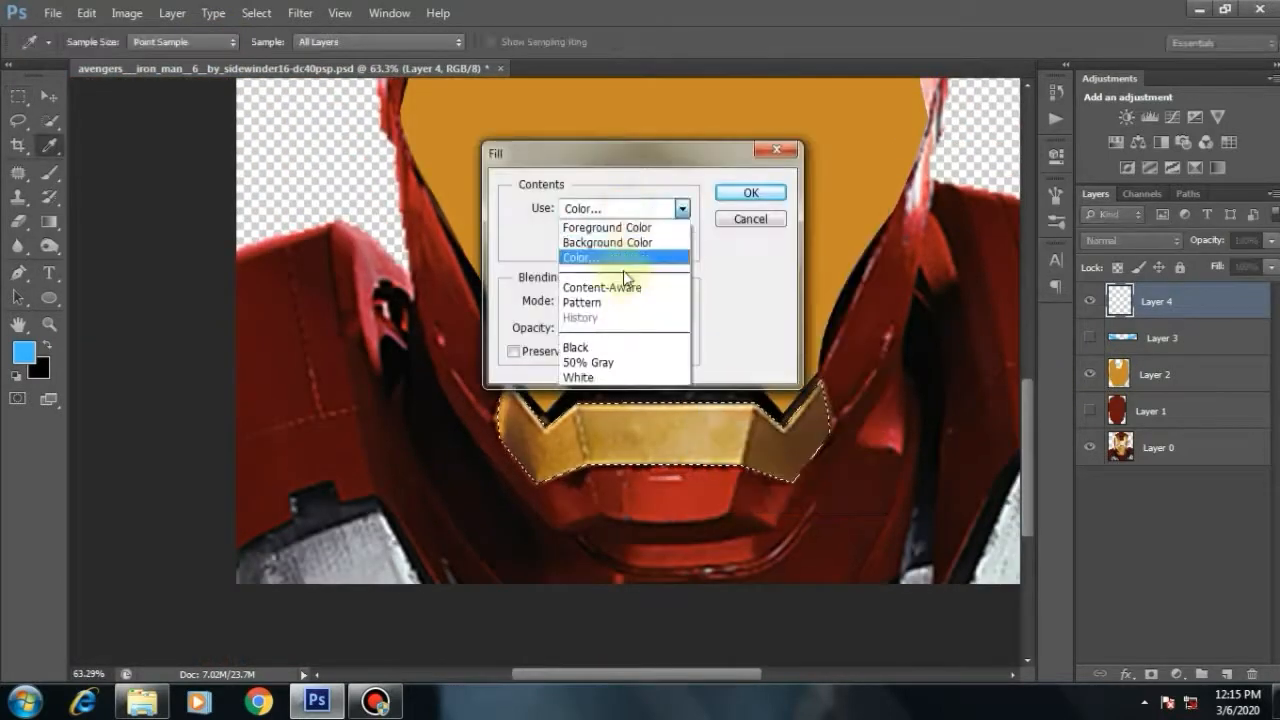
{"action": "left_click", "coordinate": [621, 258]}
{"action": "left_click", "coordinate": [876, 132]}
{"action": "key", "text": "Return"}
{"action": "key", "text": "Return"}
{"action": "key", "text": "ctrl+d"}
{"action": "scroll", "coordinate": [718, 331], "scroll_direction": "down", "scroll_amount": 3}
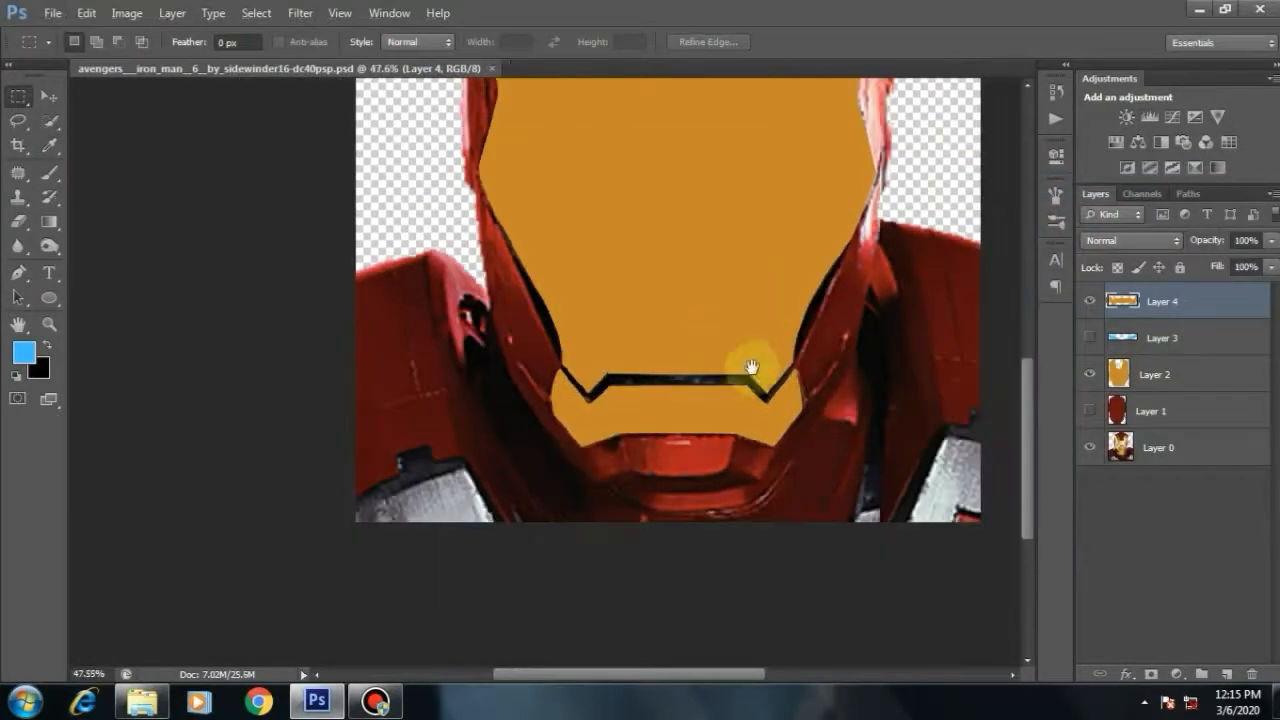
Step: Hide the chin plate and faceplate layers, save the document, and activate the Move tool
{"action": "left_click", "coordinate": [1090, 301]}
{"action": "left_click", "coordinate": [1090, 374]}
{"action": "scroll", "coordinate": [700, 380], "scroll_direction": "down", "scroll_amount": 3}
{"action": "key", "text": "ctrl+s"}
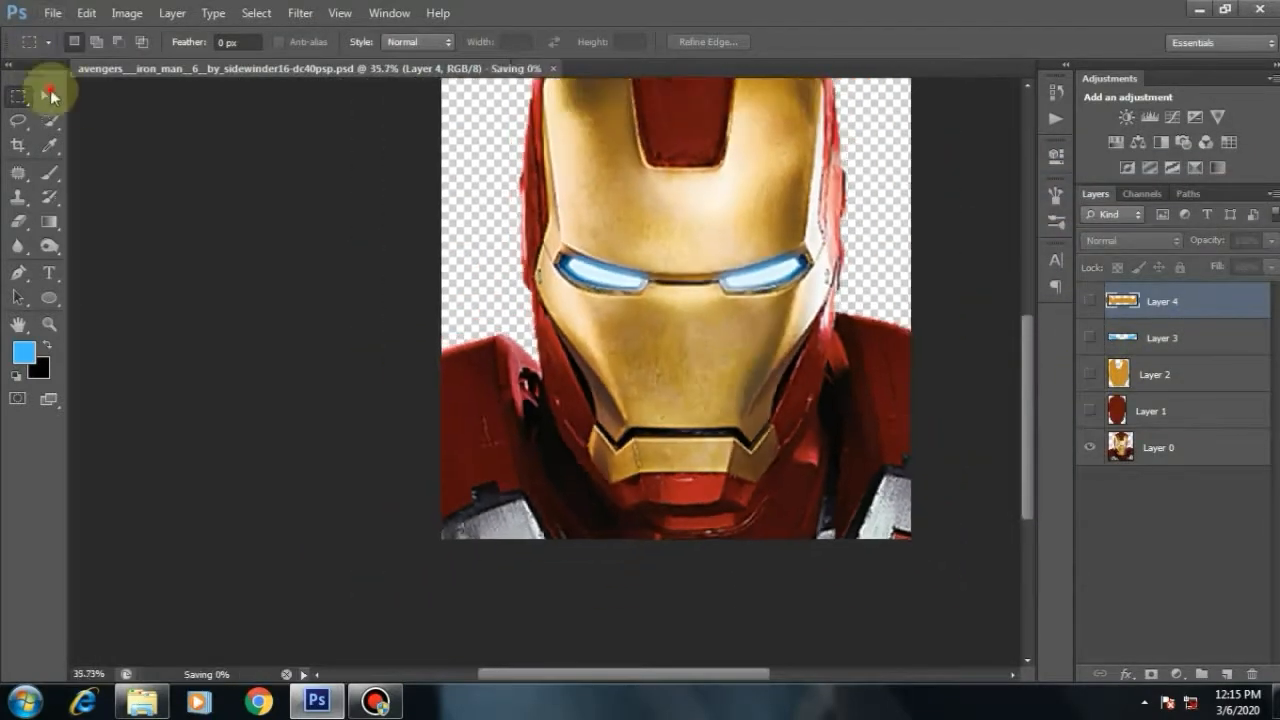
{"action": "left_click", "coordinate": [49, 96]}
{"action": "scroll", "coordinate": [607, 371], "scroll_direction": "up", "scroll_amount": 3}
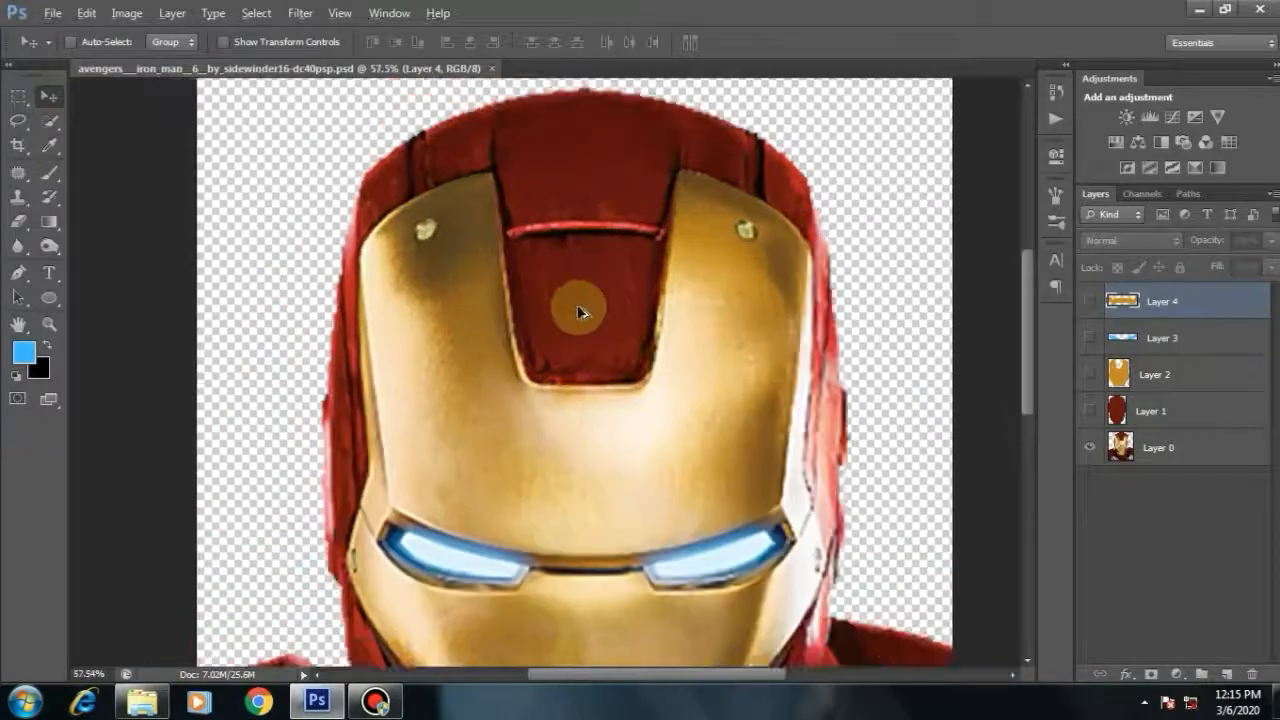
Step: Add a new layer for the dark jaw gap and set the Pen tool to Shape mode with a black fill
{"action": "scroll", "coordinate": [585, 318], "scroll_direction": "down", "scroll_amount": 4}
{"action": "scroll", "coordinate": [610, 423], "scroll_direction": "up", "scroll_amount": 3}
{"action": "key", "text": "ctrl+shift+alt+n"}
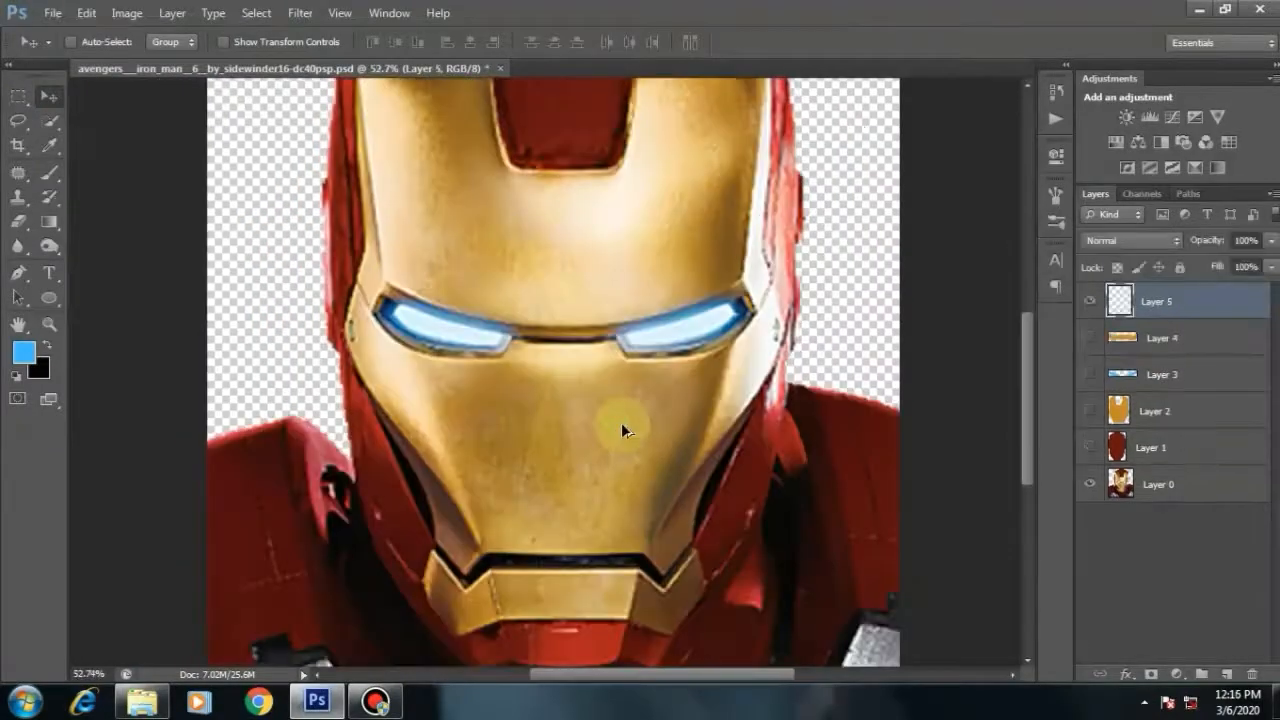
{"action": "scroll", "coordinate": [563, 430], "scroll_direction": "up", "scroll_amount": 4}
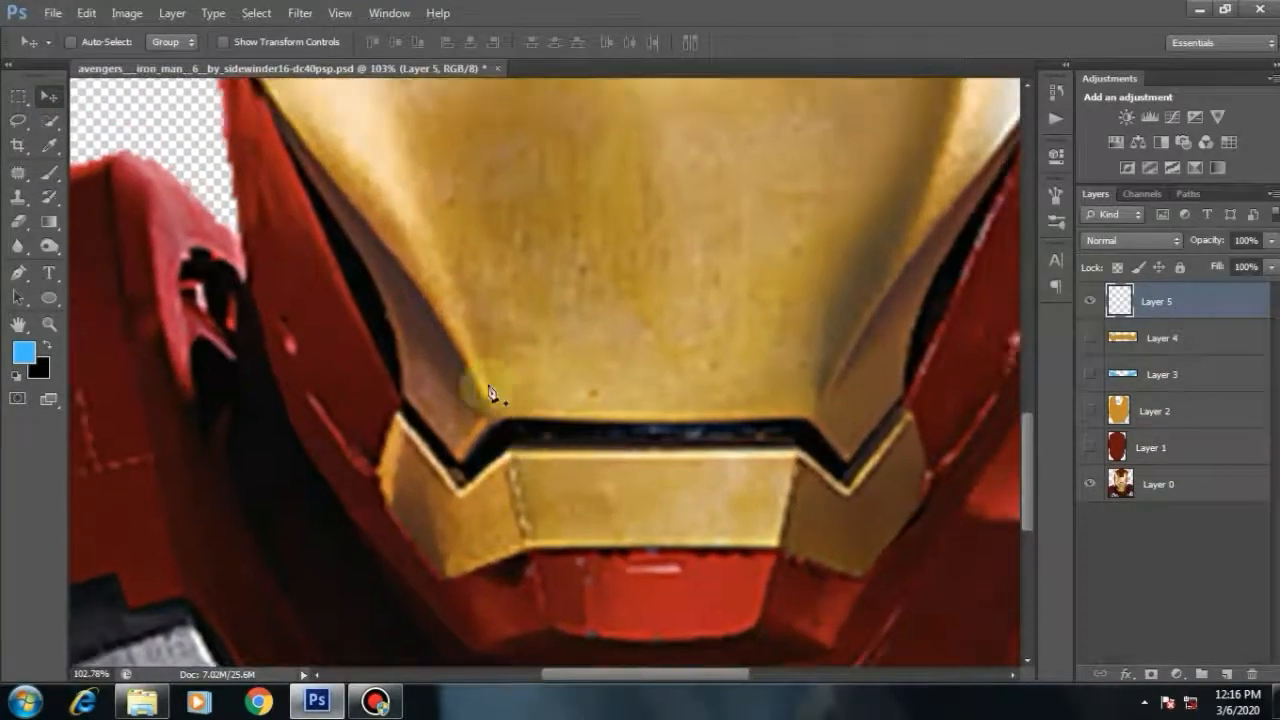
{"action": "key", "text": "p"}
{"action": "left_click", "coordinate": [122, 42]}
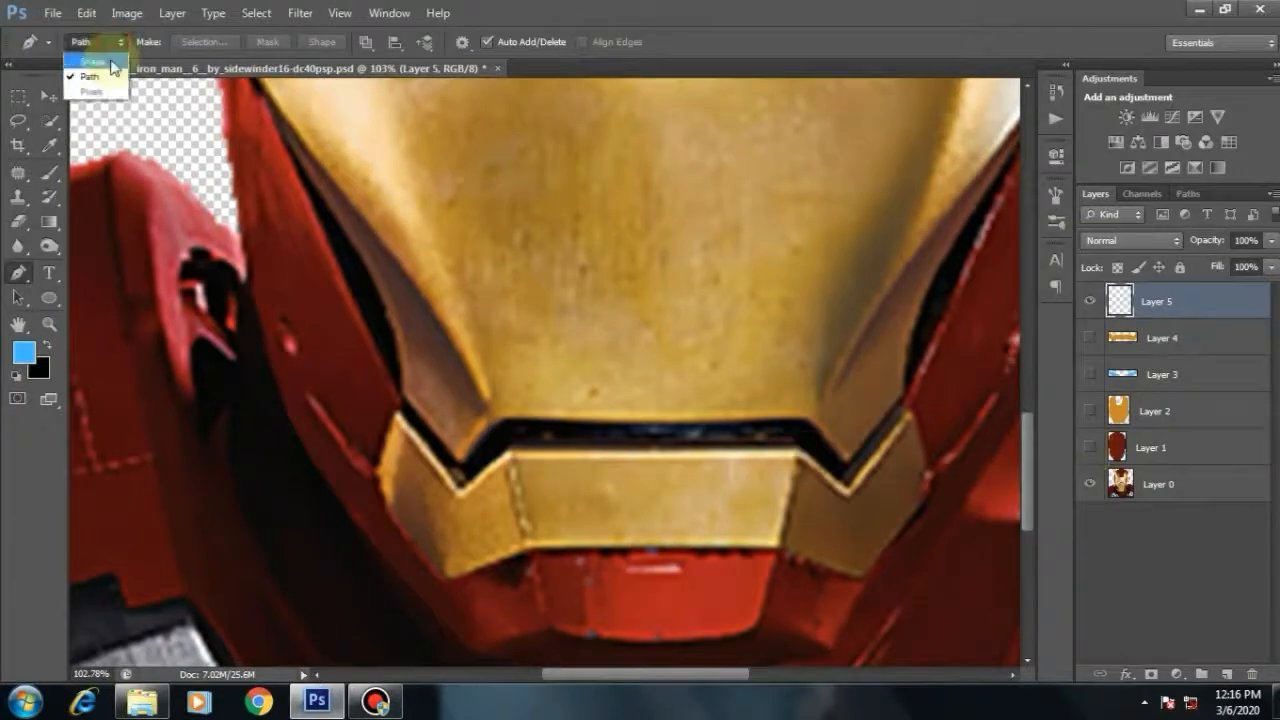
{"action": "left_click", "coordinate": [100, 60]}
{"action": "left_click", "coordinate": [171, 42]}
Step: Trace the outer edge of the dark jaw gap down the image-left side and around the chin plate's image-left notch
{"action": "left_click", "coordinate": [324, 223]}
{"action": "left_click_drag", "start_coordinate": [403, 310], "coordinate": [485, 511]}
{"action": "left_click", "coordinate": [347, 267]}
{"action": "left_click_drag", "start_coordinate": [481, 557], "coordinate": [436, 380]}
{"action": "left_click", "coordinate": [431, 393]}
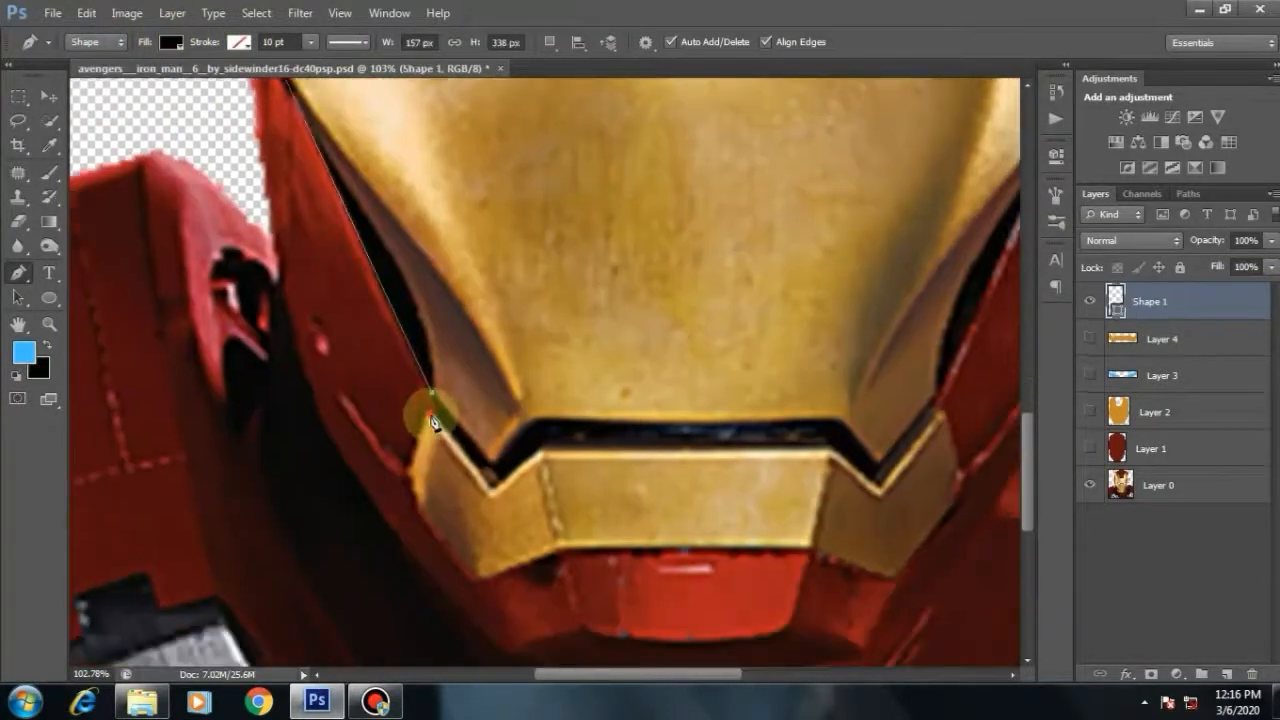
{"action": "left_click", "coordinate": [429, 413]}
{"action": "left_click", "coordinate": [491, 488]}
{"action": "left_click", "coordinate": [539, 458]}
Step: Continue the jaw gap outline along the chin plate's upper edge, around its image-right notch and up the image-right jaw
{"action": "left_click_drag", "start_coordinate": [559, 429], "coordinate": [343, 397]}
{"action": "left_click", "coordinate": [621, 428]}
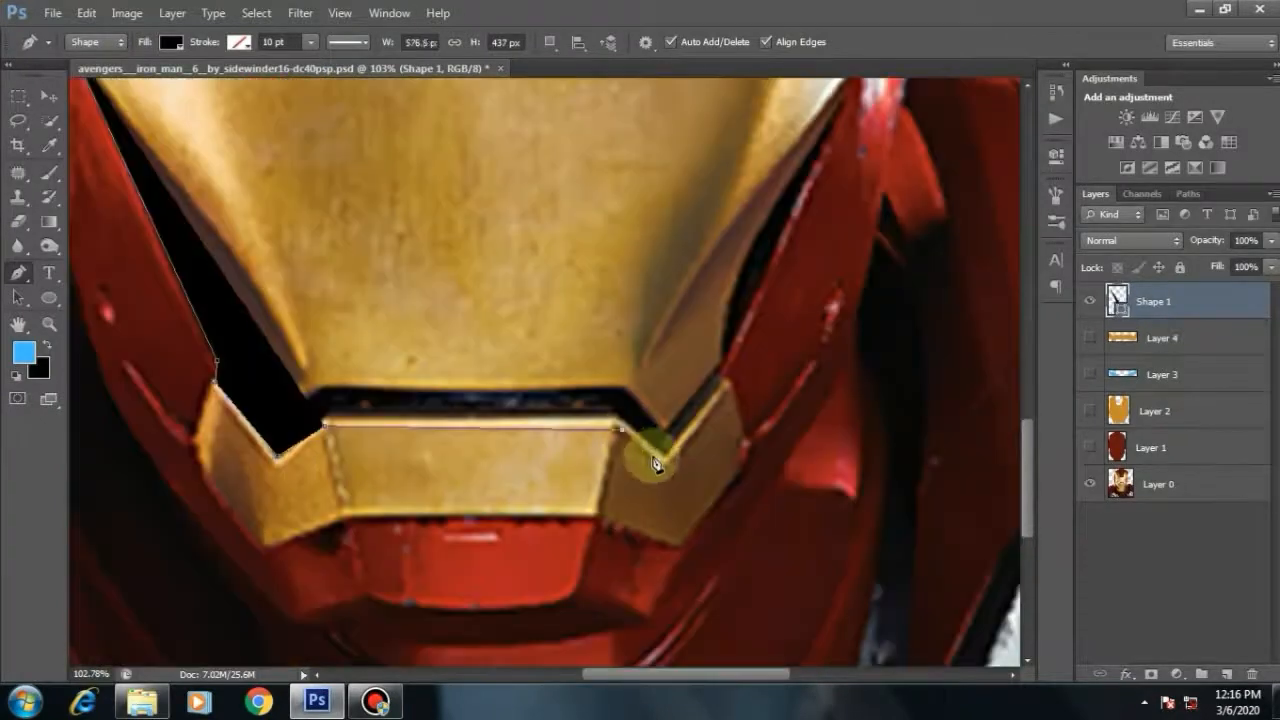
{"action": "left_click", "coordinate": [666, 465]}
{"action": "left_click", "coordinate": [726, 380]}
{"action": "left_click_drag", "start_coordinate": [626, 466], "coordinate": [500, 613]}
{"action": "left_click", "coordinate": [729, 226]}
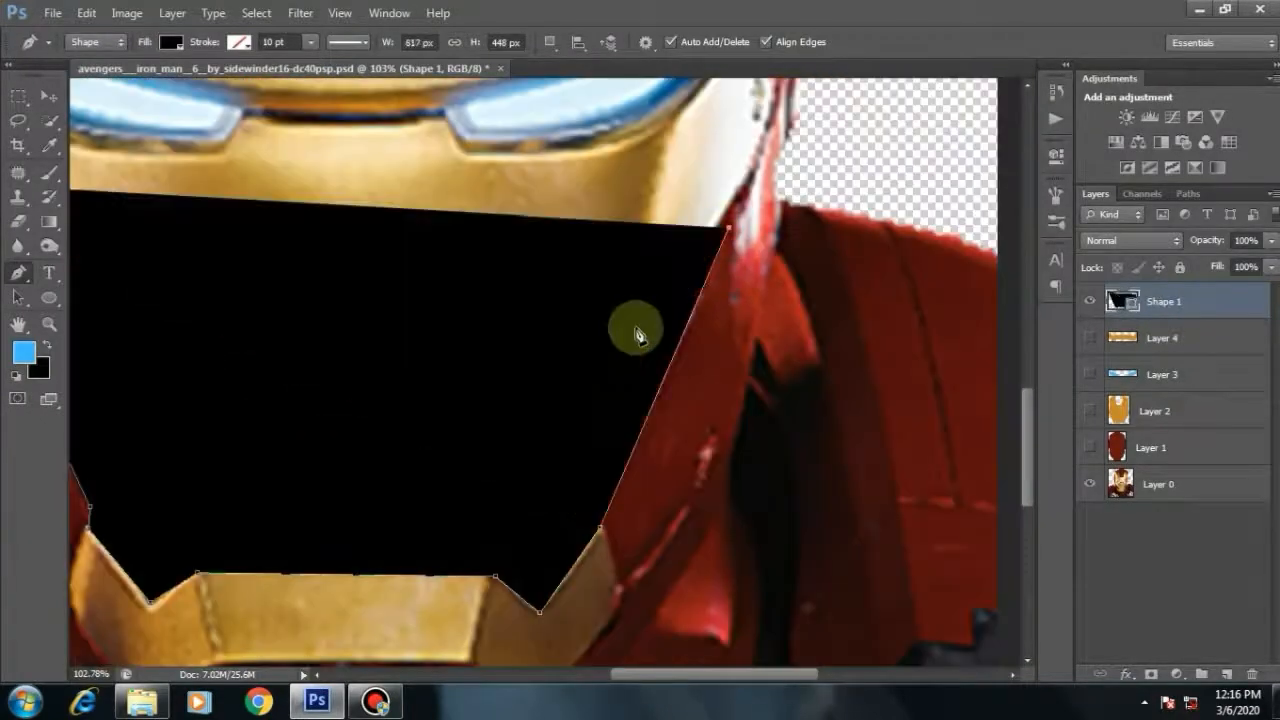
Step: Bring the jaw gap outline back inside the faceplate's lower edge and close it at the image-left starting point
{"action": "left_click", "coordinate": [598, 381]}
{"action": "left_click", "coordinate": [557, 462]}
{"action": "left_click", "coordinate": [497, 519]}
{"action": "left_click_drag", "start_coordinate": [454, 506], "coordinate": [700, 457]}
{"action": "left_click", "coordinate": [429, 458]}
{"action": "left_click_drag", "start_coordinate": [412, 363], "coordinate": [515, 452]}
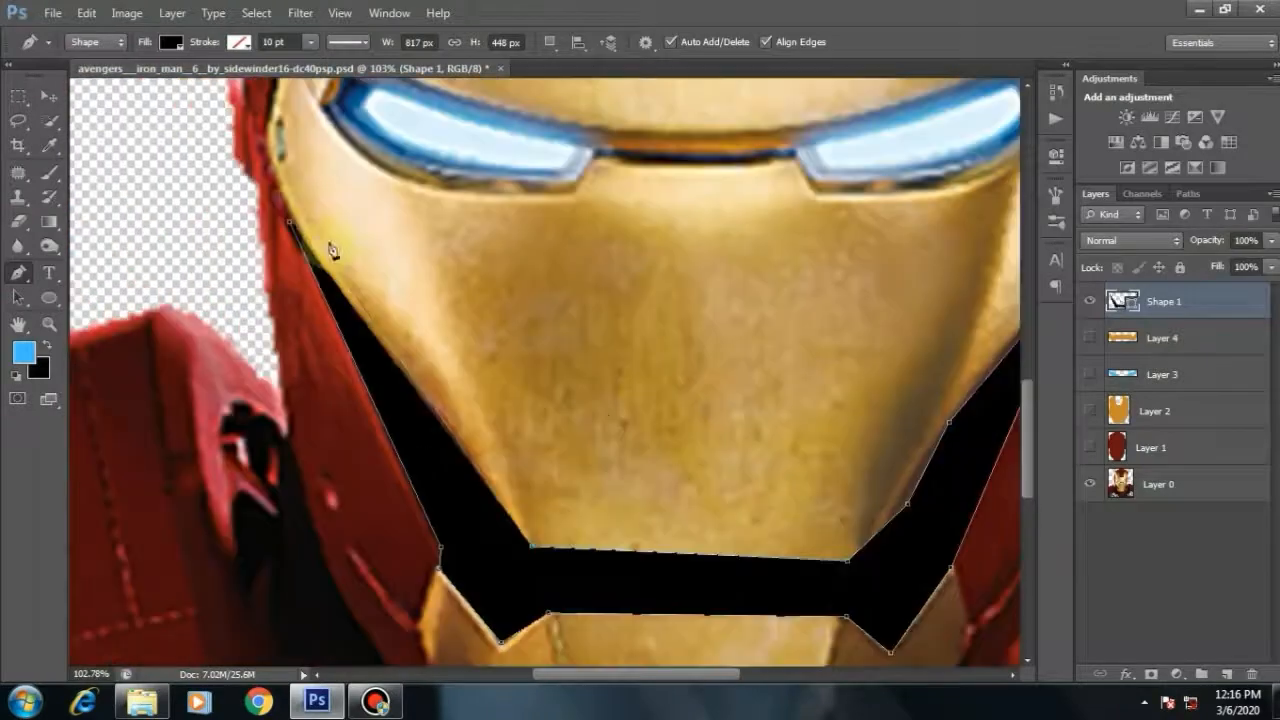
{"action": "scroll", "coordinate": [560, 282], "scroll_direction": "down", "scroll_amount": 2}
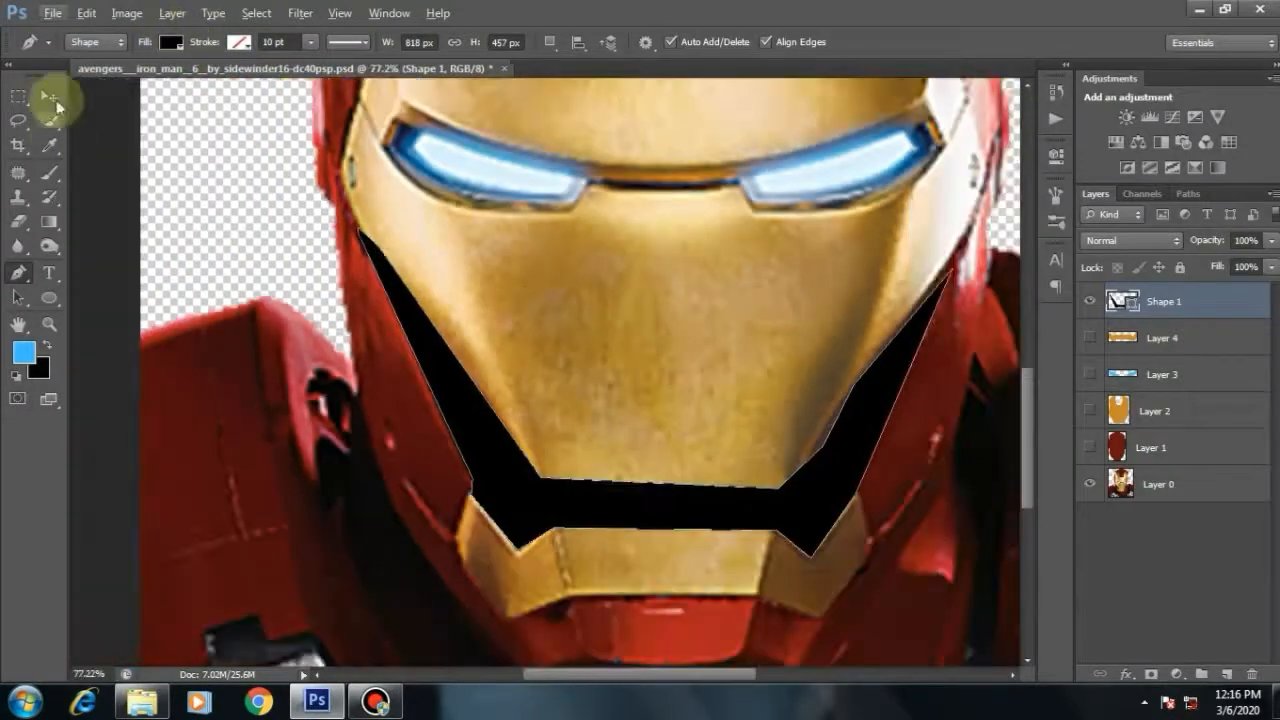
Step: Move the jaw gap shape beneath the gold faceplate layer with all layers shown, and rasterize it
{"action": "left_click", "coordinate": [48, 96]}
{"action": "left_click_drag", "start_coordinate": [1221, 312], "coordinate": [1197, 430]}
{"action": "left_click_drag", "start_coordinate": [1090, 447], "coordinate": [1092, 307]}
{"action": "scroll", "coordinate": [664, 329], "scroll_direction": "down", "scroll_amount": 2}
{"action": "right_click", "coordinate": [1178, 410]}
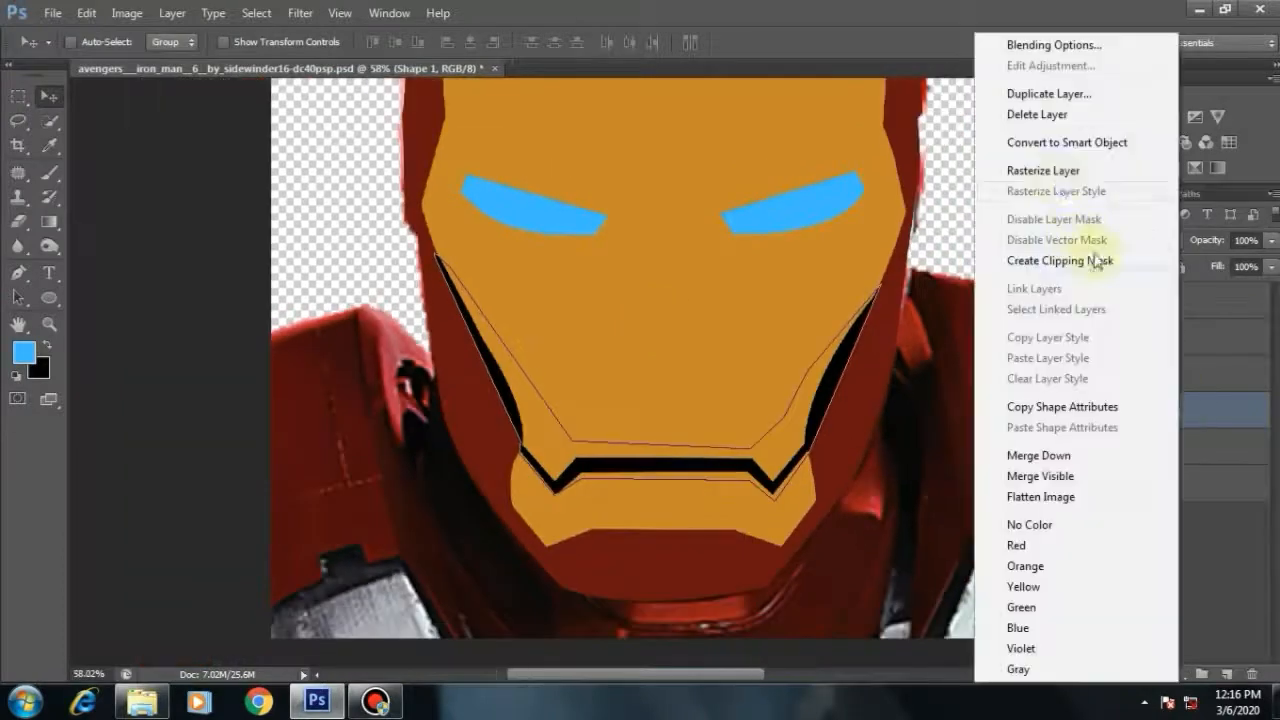
{"action": "left_click", "coordinate": [1057, 180]}
Step: Hide the original photo layer to review the flat helmet, and show the photo again
{"action": "scroll", "coordinate": [651, 296], "scroll_direction": "down", "scroll_amount": 2}
{"action": "scroll", "coordinate": [700, 271], "scroll_direction": "up", "scroll_amount": 2}
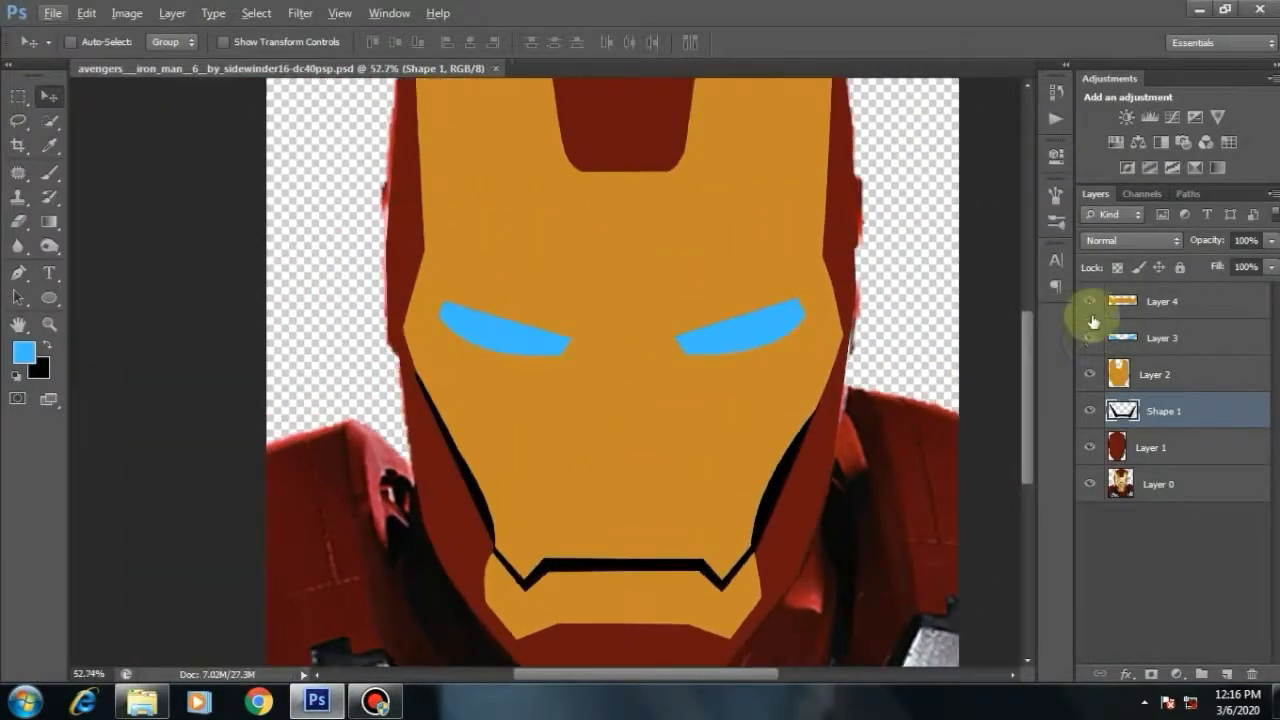
{"action": "scroll", "coordinate": [786, 379], "scroll_direction": "down", "scroll_amount": 2}
{"action": "left_click", "coordinate": [1090, 484]}
{"action": "scroll", "coordinate": [680, 362], "scroll_direction": "down", "scroll_amount": 3}
{"action": "scroll", "coordinate": [678, 366], "scroll_direction": "up", "scroll_amount": 2}
{"action": "left_click_drag", "start_coordinate": [626, 430], "coordinate": [666, 314]}
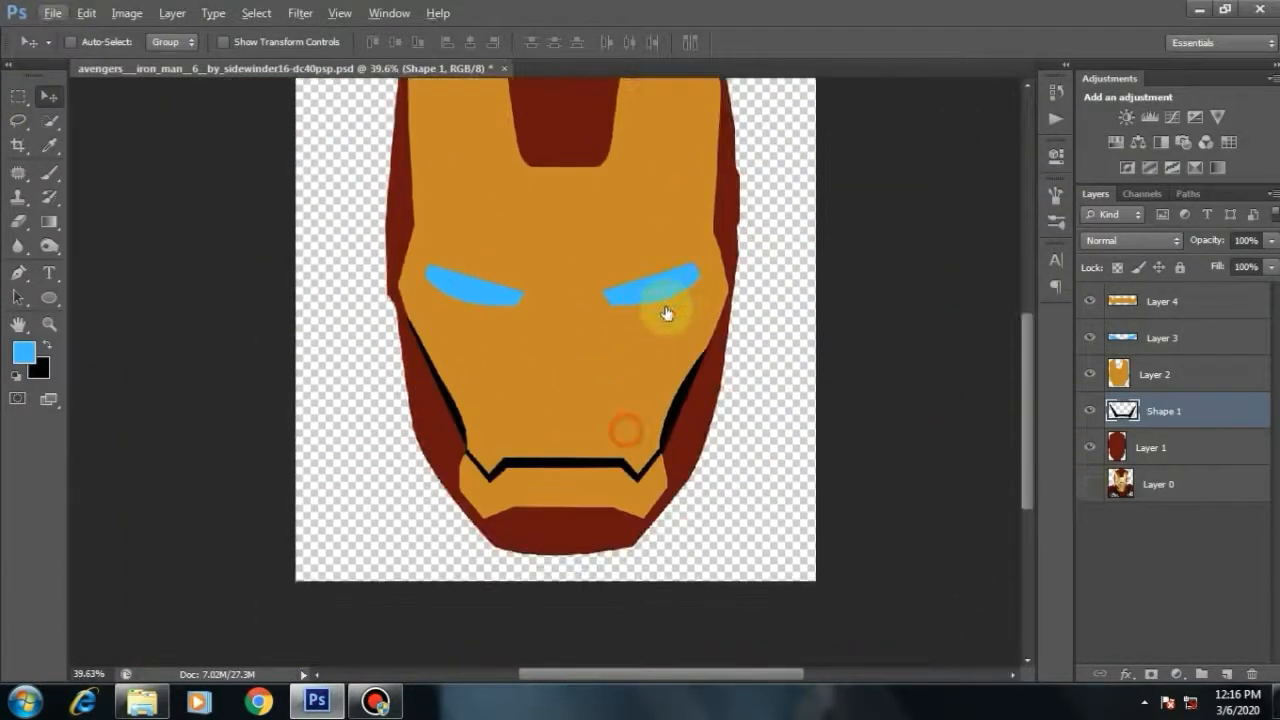
{"action": "left_click", "coordinate": [1090, 484]}
{"action": "scroll", "coordinate": [634, 309], "scroll_direction": "up", "scroll_amount": 1}
Step: Hide all artwork layers above the photo and add a new layer above the jaw gap layer
{"action": "left_click", "coordinate": [1090, 301]}
{"action": "left_click", "coordinate": [1090, 338]}
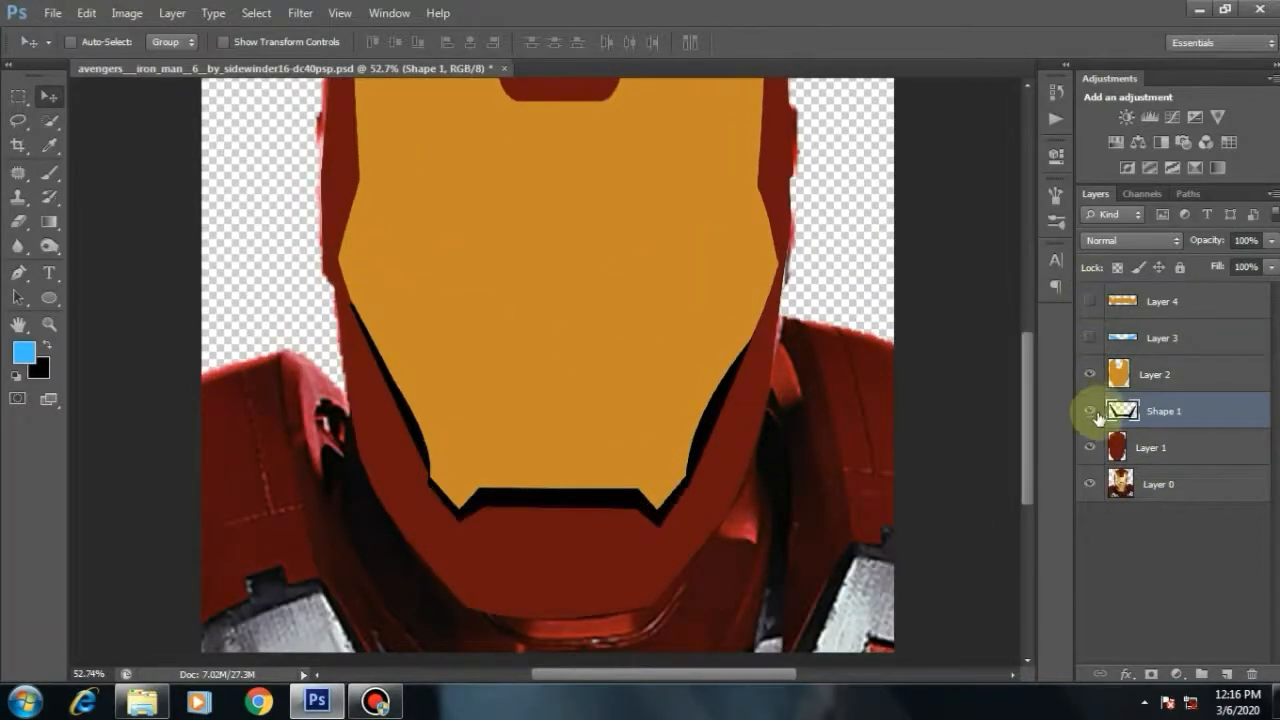
{"action": "left_click", "coordinate": [1090, 374]}
{"action": "left_click", "coordinate": [1090, 411]}
{"action": "left_click", "coordinate": [1090, 448]}
{"action": "scroll", "coordinate": [743, 371], "scroll_direction": "up", "scroll_amount": 14}
{"action": "key", "text": "ctrl+shift+alt+n"}
Step: Draw the curved lower edge of the dark line between the eyes as a black Pen shape about 236 px wide
{"action": "scroll", "coordinate": [700, 362], "scroll_direction": "up", "scroll_amount": 2}
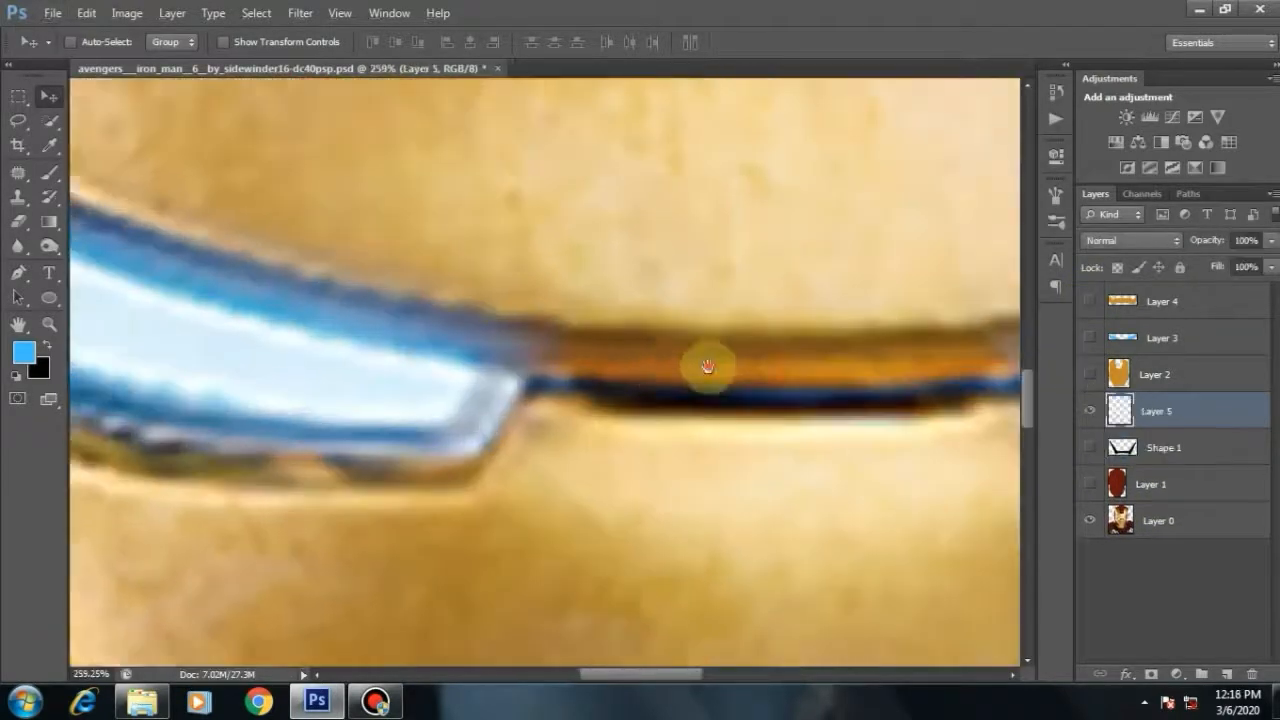
{"action": "left_click_drag", "start_coordinate": [707, 367], "coordinate": [602, 367]}
{"action": "key", "text": "p"}
{"action": "left_click_drag", "start_coordinate": [770, 446], "coordinate": [468, 438]}
{"action": "left_click_drag", "start_coordinate": [95, 402], "coordinate": [205, 408]}
{"action": "key", "text": "ctrl+z"}
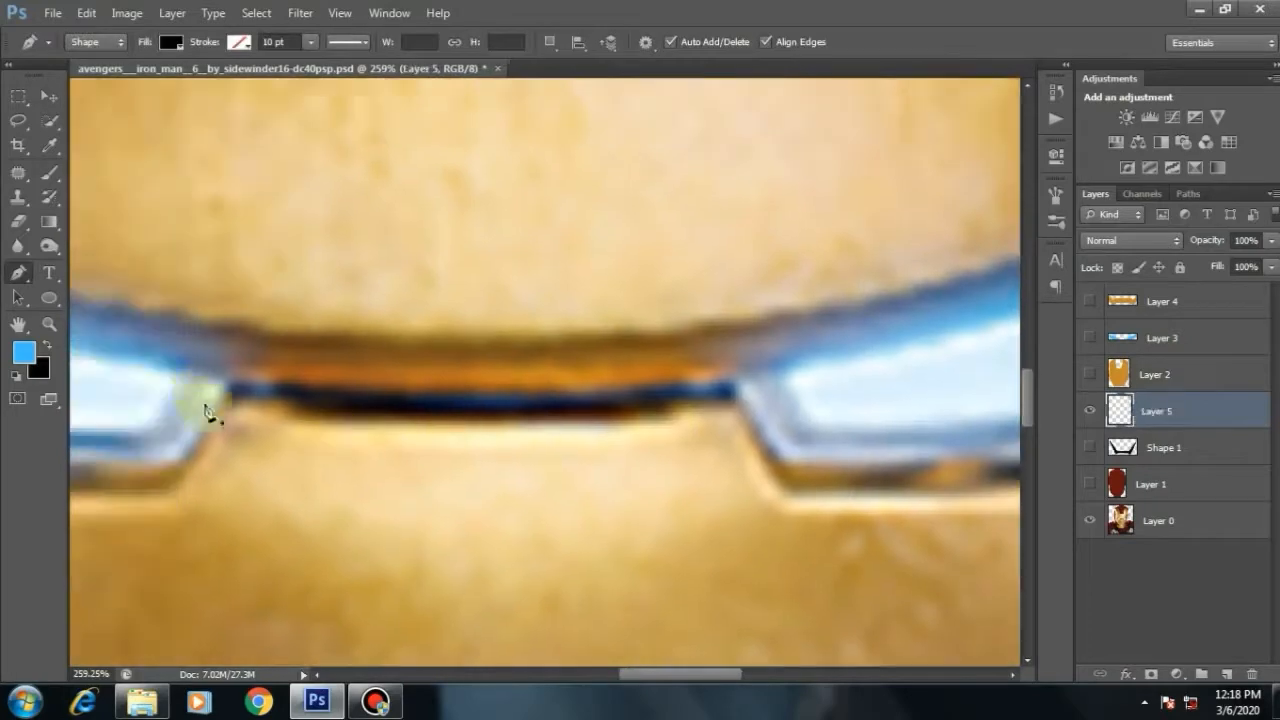
{"action": "left_click_drag", "start_coordinate": [775, 388], "coordinate": [1014, 316]}
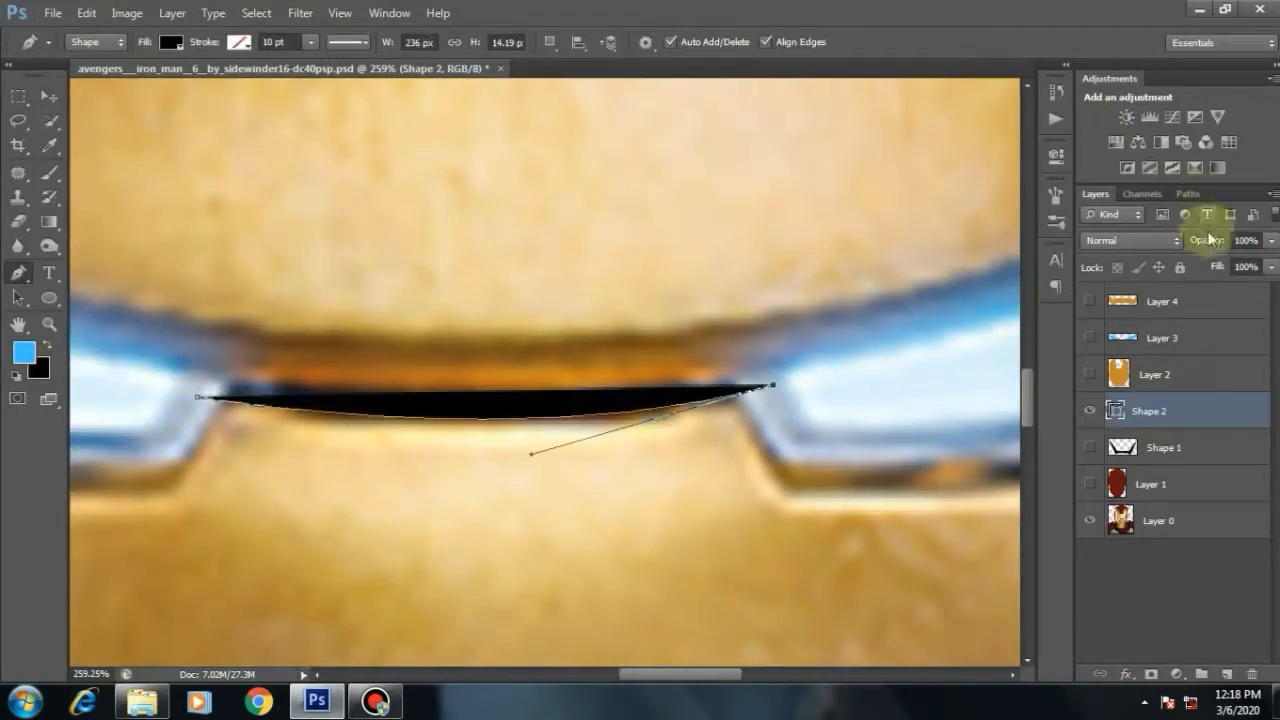
Step: Lower the shape's opacity to 17% and trace the dark line's curved upper edge back towards the image-left eye
{"action": "left_click_drag", "start_coordinate": [1205, 240], "coordinate": [1140, 250]}
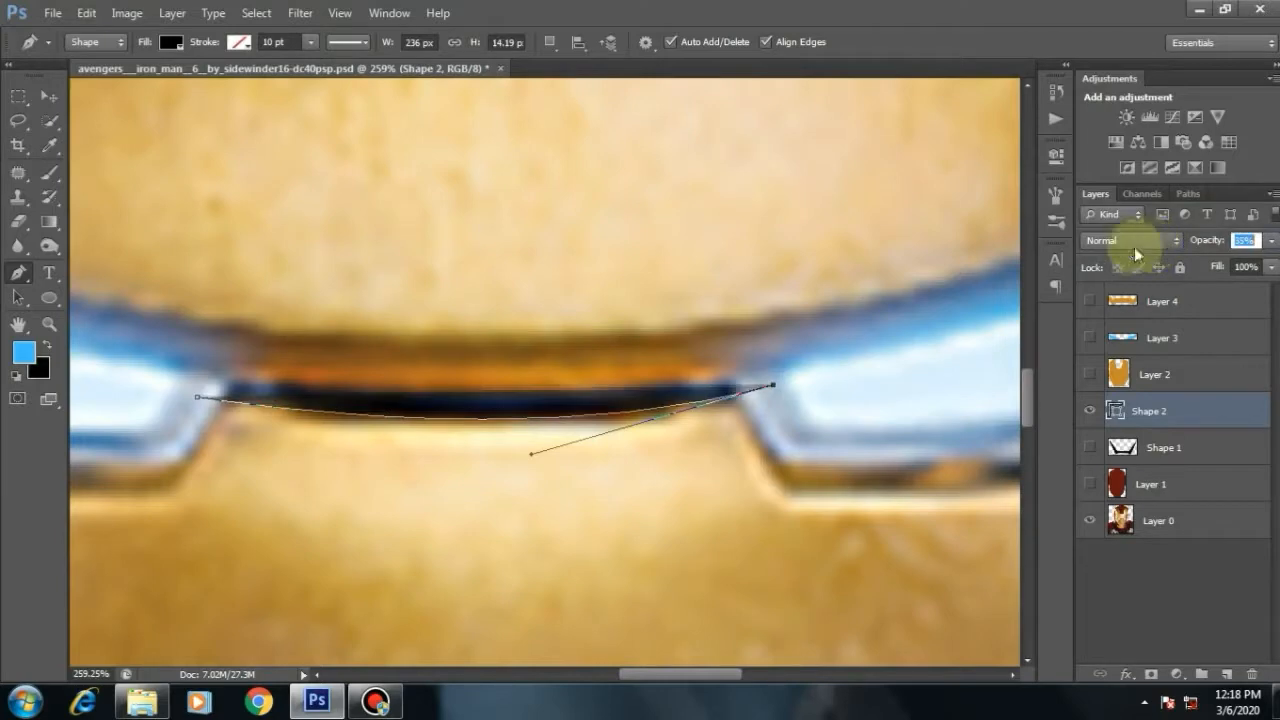
{"action": "left_click", "coordinate": [752, 375]}
{"action": "left_click_drag", "start_coordinate": [640, 376], "coordinate": [741, 392]}
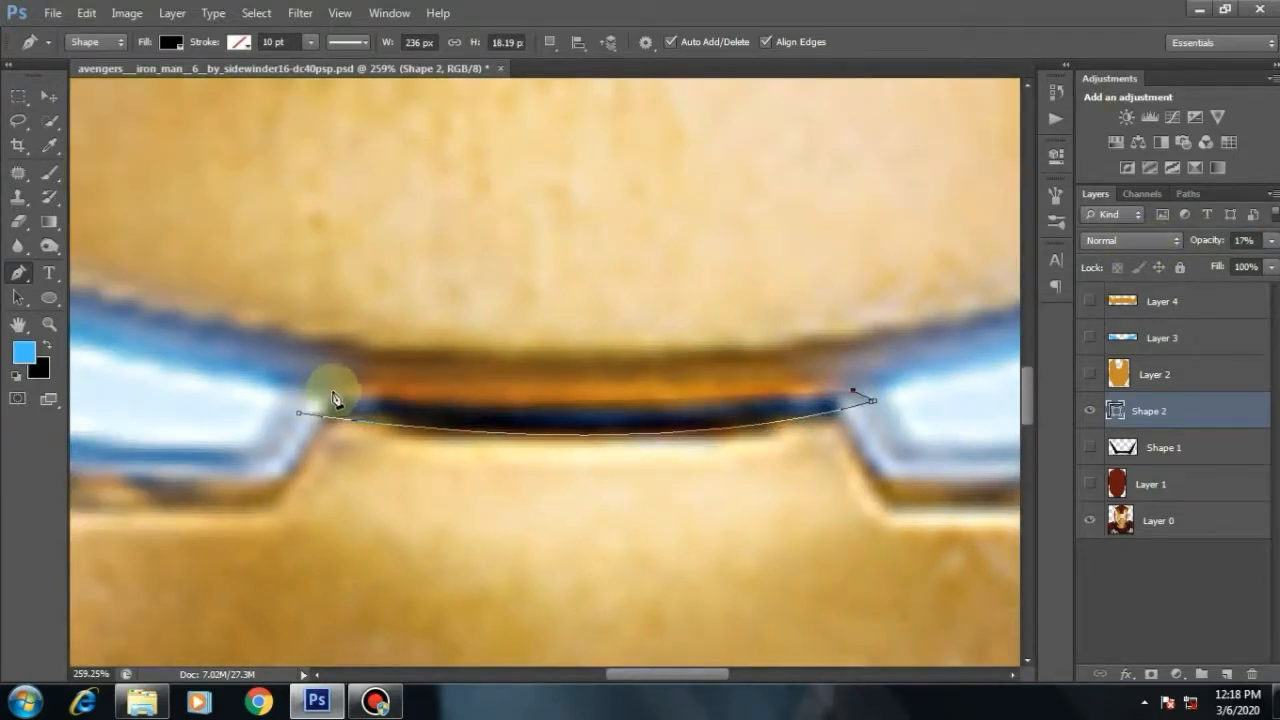
{"action": "left_click_drag", "start_coordinate": [334, 394], "coordinate": [125, 351]}
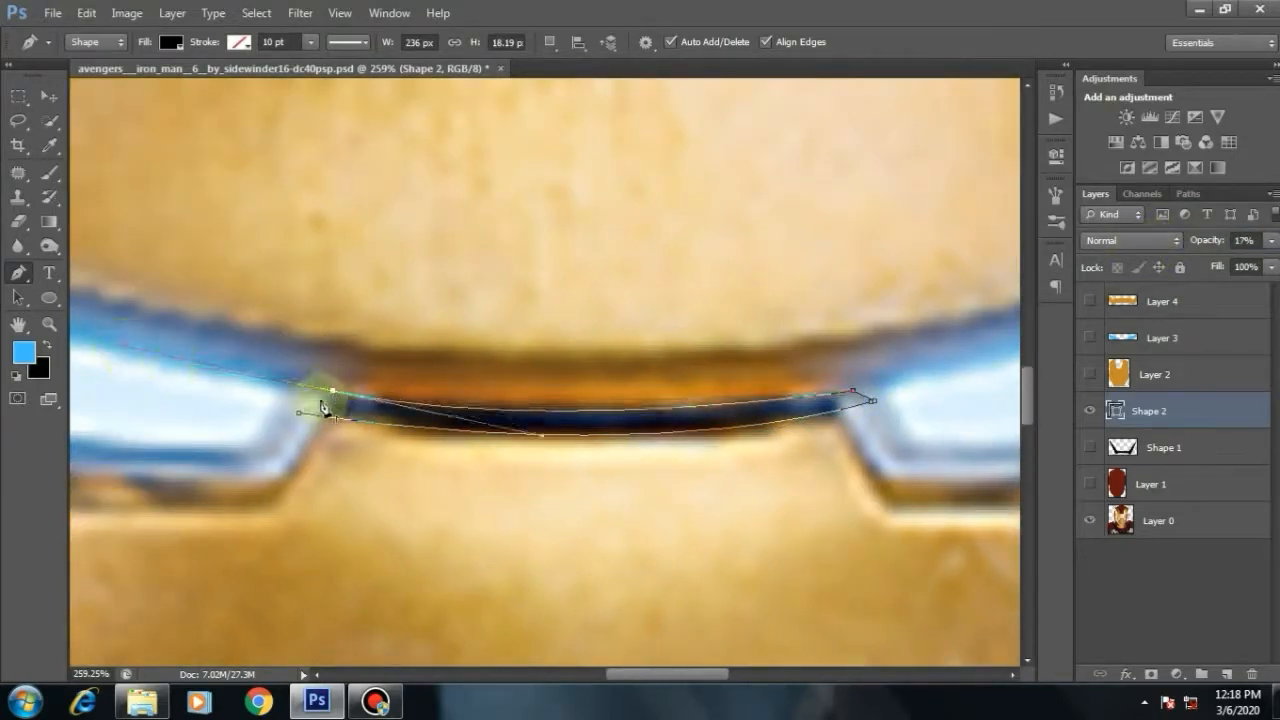
Step: Restore the line between the eyes to 100% opacity and rasterize its layer
{"action": "left_click_drag", "start_coordinate": [1209, 241], "coordinate": [1279, 241]}
{"action": "right_click", "coordinate": [1211, 403]}
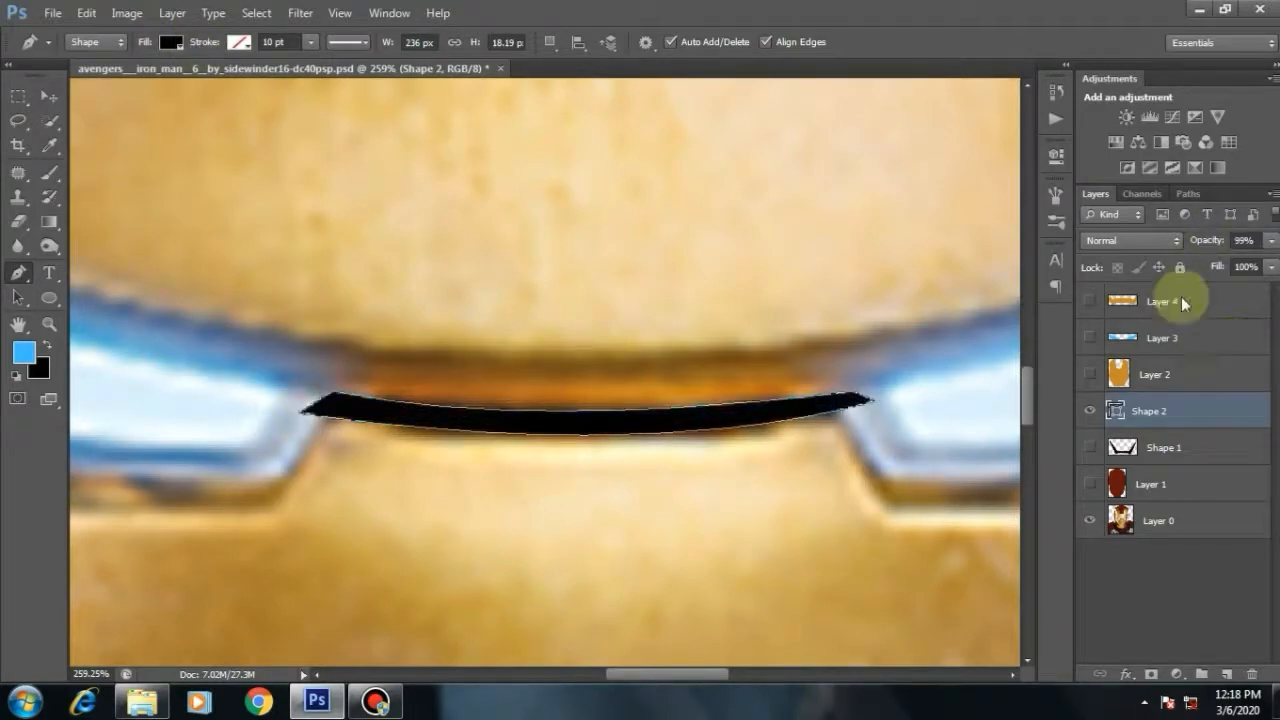
{"action": "left_click", "coordinate": [1073, 172]}
{"action": "left_click_drag", "start_coordinate": [1210, 434], "coordinate": [1208, 420]}
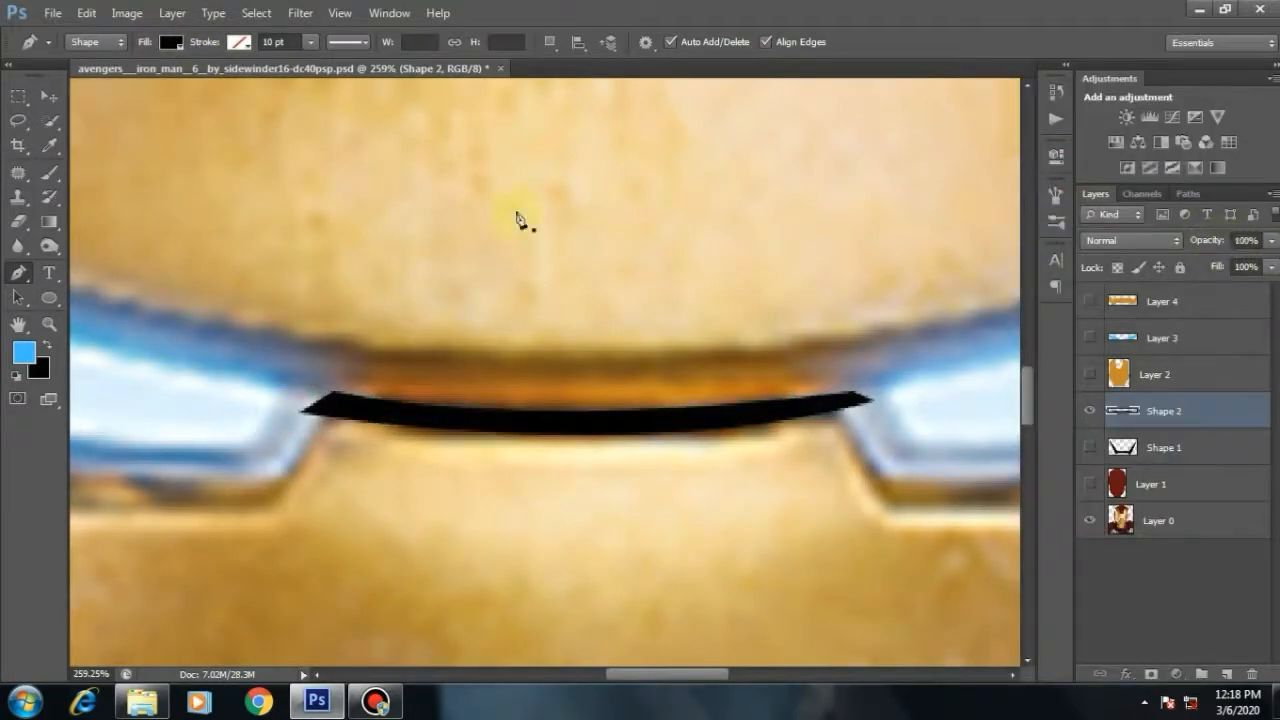
Step: Show all the artwork layers and move the line between the eyes above the gold faceplate layer
{"action": "left_click", "coordinate": [45, 98]}
{"action": "scroll", "coordinate": [662, 393], "scroll_direction": "down", "scroll_amount": 3}
{"action": "left_click_drag", "start_coordinate": [1089, 484], "coordinate": [1089, 301]}
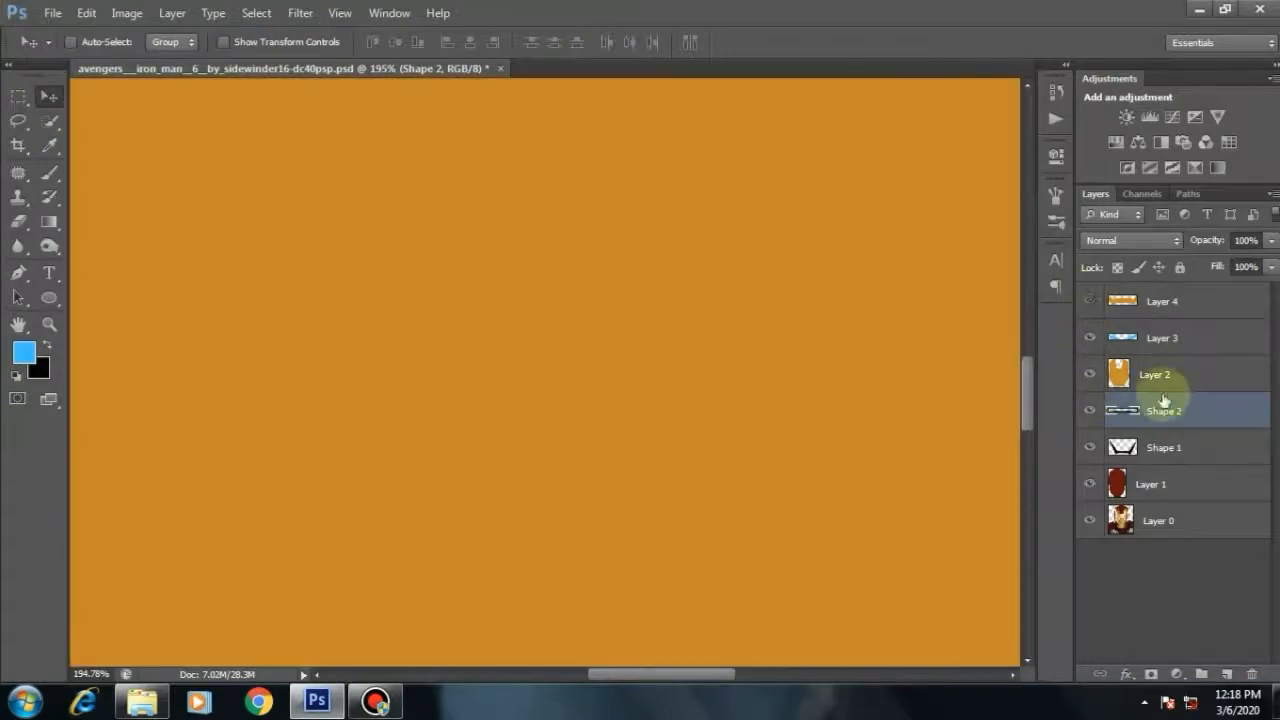
{"action": "left_click_drag", "start_coordinate": [1163, 404], "coordinate": [1163, 357]}
{"action": "scroll", "coordinate": [714, 381], "scroll_direction": "down", "scroll_amount": 5}
{"action": "scroll", "coordinate": [623, 391], "scroll_direction": "up", "scroll_amount": 5}
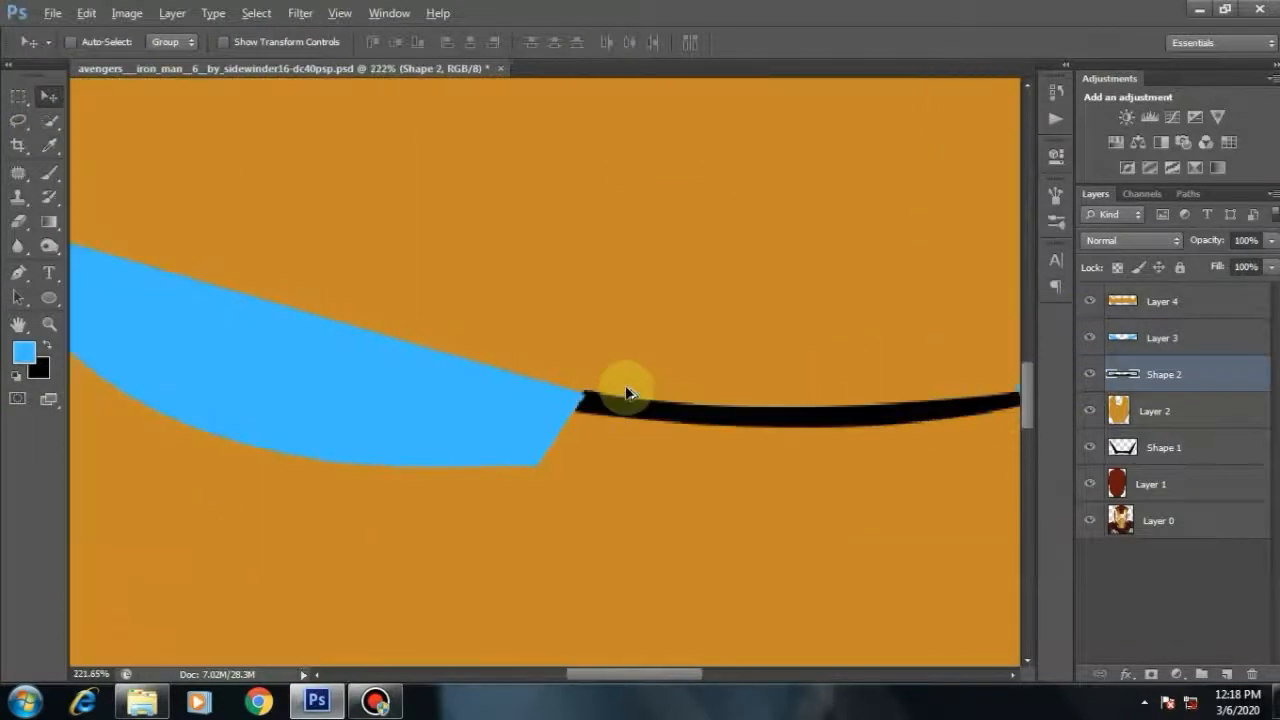
{"action": "scroll", "coordinate": [623, 389], "scroll_direction": "down", "scroll_amount": 1}
{"action": "scroll", "coordinate": [625, 416], "scroll_direction": "up", "scroll_amount": 3}
{"action": "key", "text": "p"}
{"action": "left_click", "coordinate": [502, 425]}
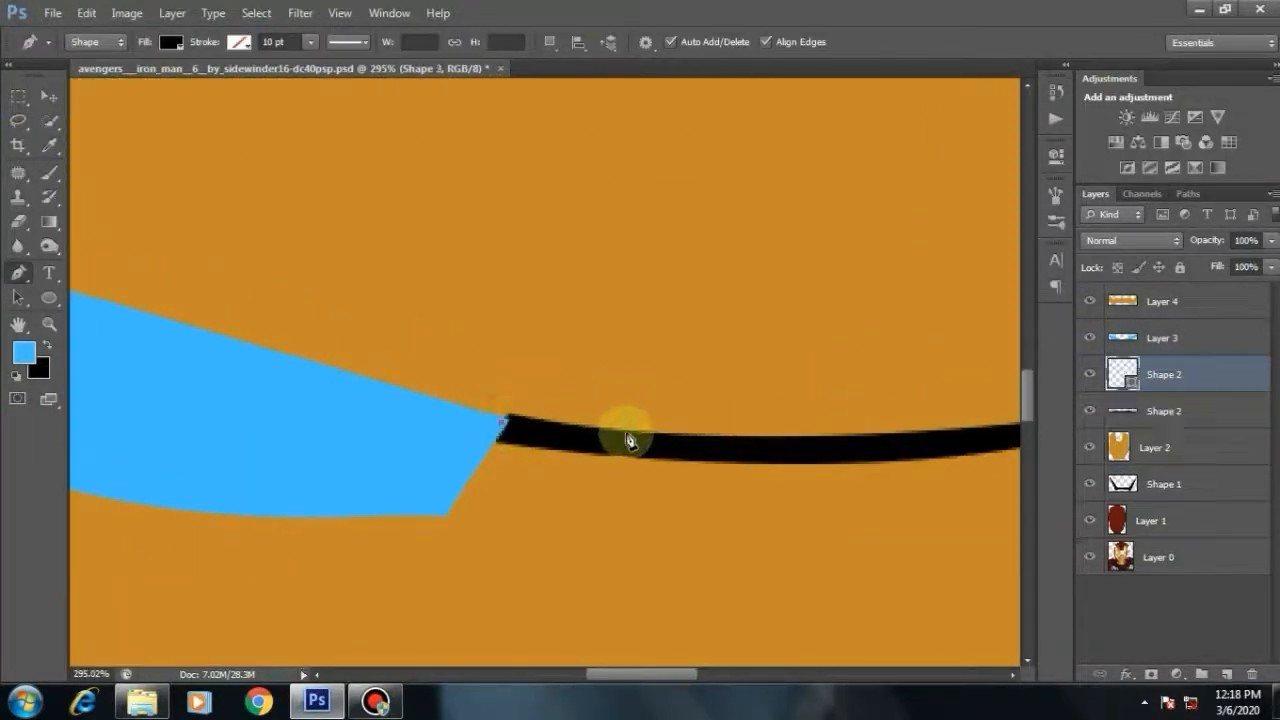
{"action": "left_click", "coordinate": [630, 433]}
{"action": "left_click", "coordinate": [668, 396]}
{"action": "left_click", "coordinate": [514, 349]}
{"action": "left_click", "coordinate": [478, 350]}
{"action": "left_click", "coordinate": [95, 42]}
{"action": "left_click", "coordinate": [95, 62]}
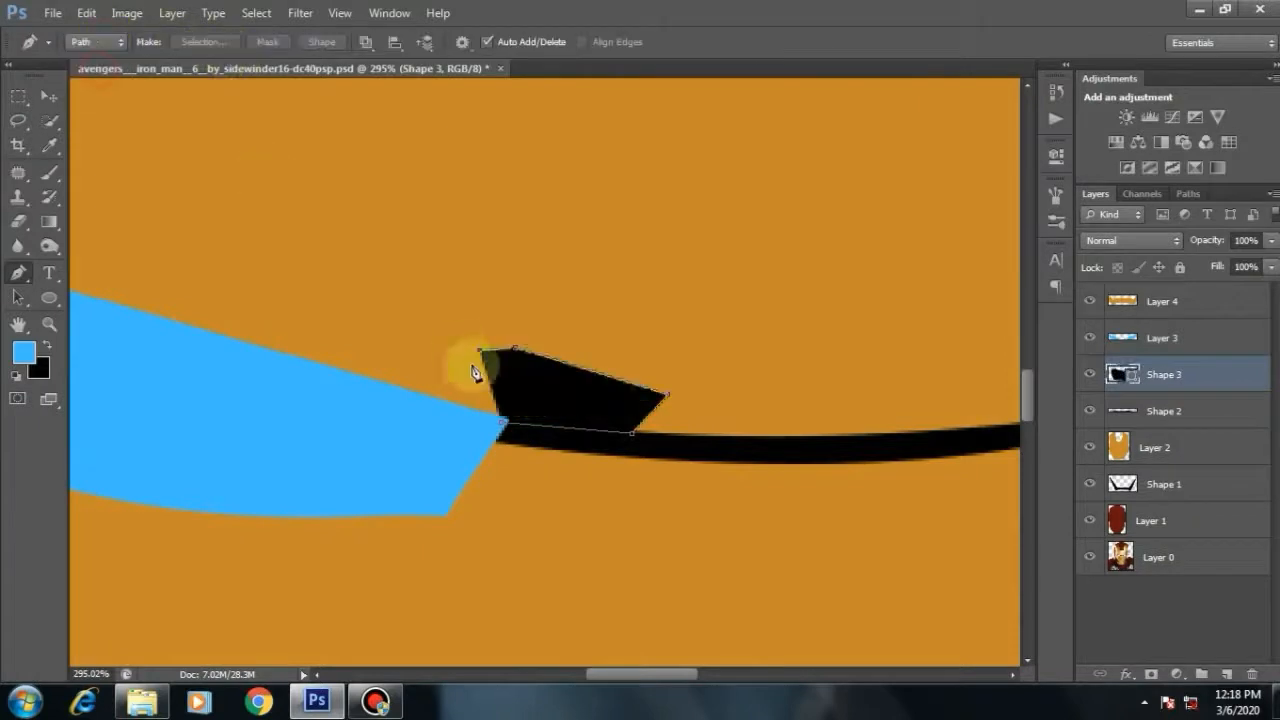
{"action": "left_click", "coordinate": [455, 378]}
{"action": "left_click", "coordinate": [497, 420]}
{"action": "key", "text": "ctrl+z"}
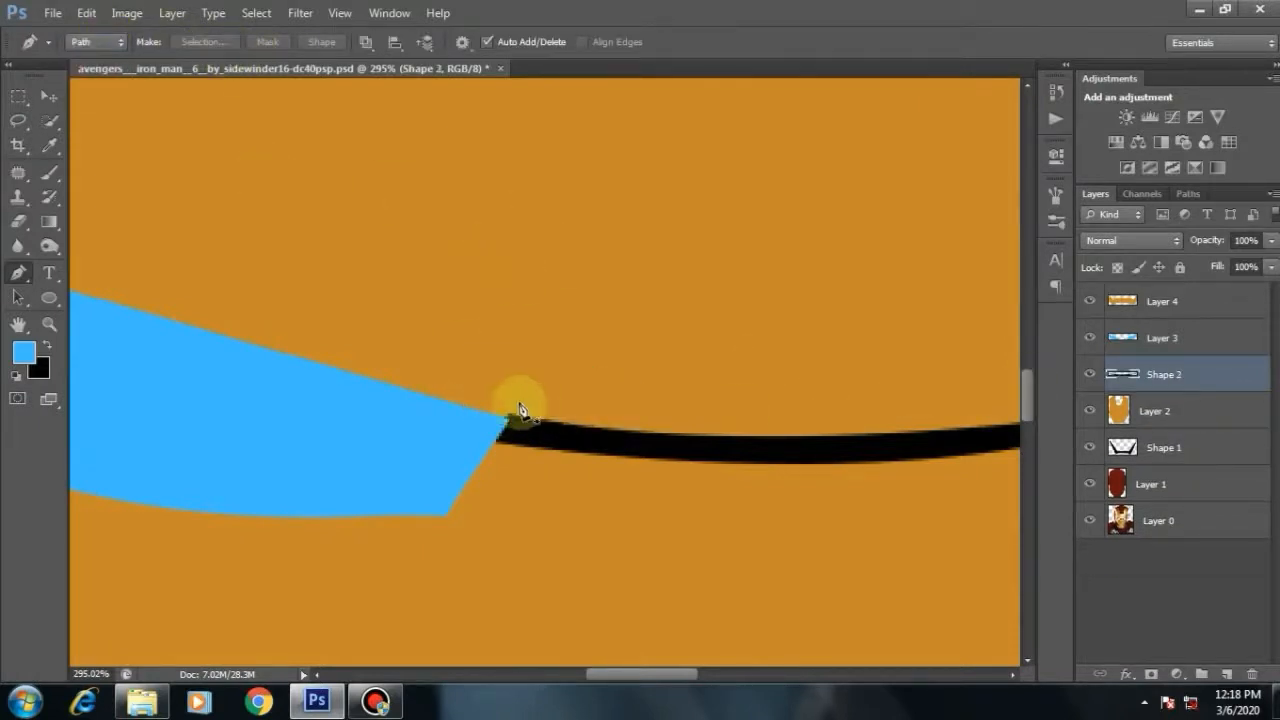
{"action": "scroll", "coordinate": [520, 410], "scroll_direction": "up", "scroll_amount": 1}
{"action": "left_click", "coordinate": [95, 42]}
{"action": "left_click", "coordinate": [97, 54]}
{"action": "left_click", "coordinate": [502, 419]}
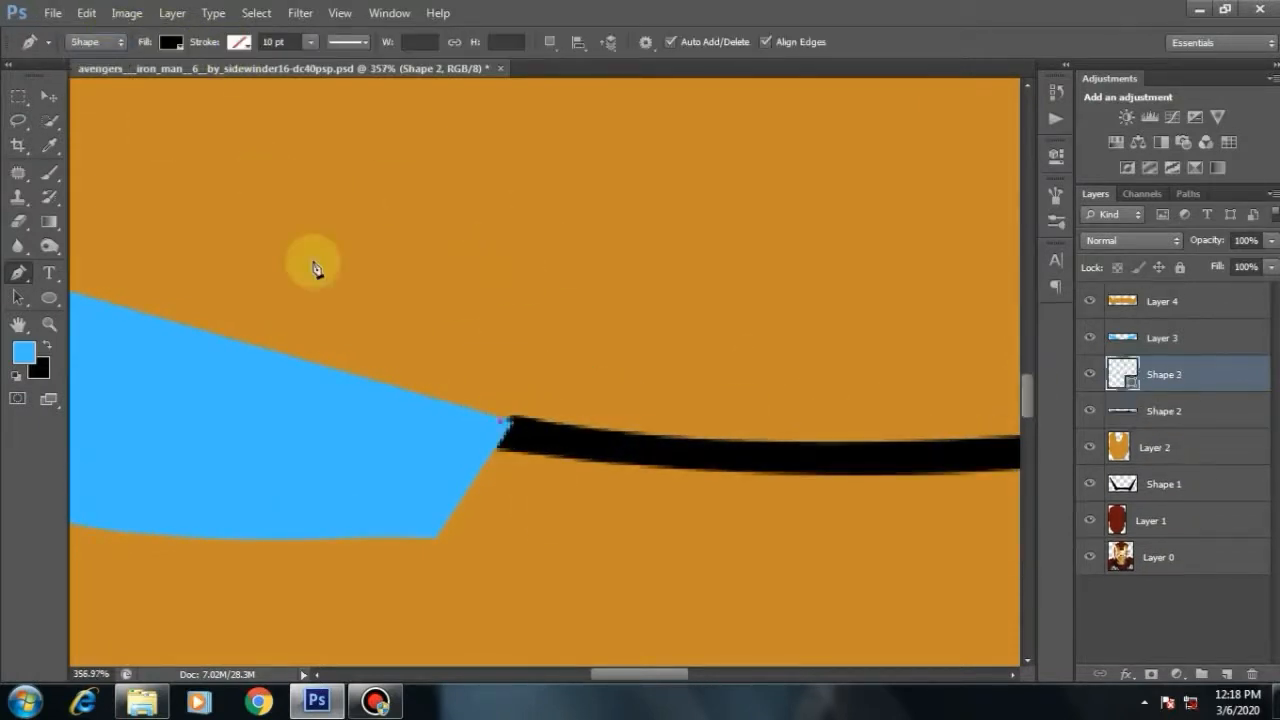
Step: Undo the stray shape, outline the black line's tip beside the image-left eye in Path mode, and trim it through a selection
{"action": "left_click", "coordinate": [95, 42]}
{"action": "left_click", "coordinate": [95, 42]}
{"action": "left_click", "coordinate": [95, 42]}
{"action": "left_click", "coordinate": [95, 62]}
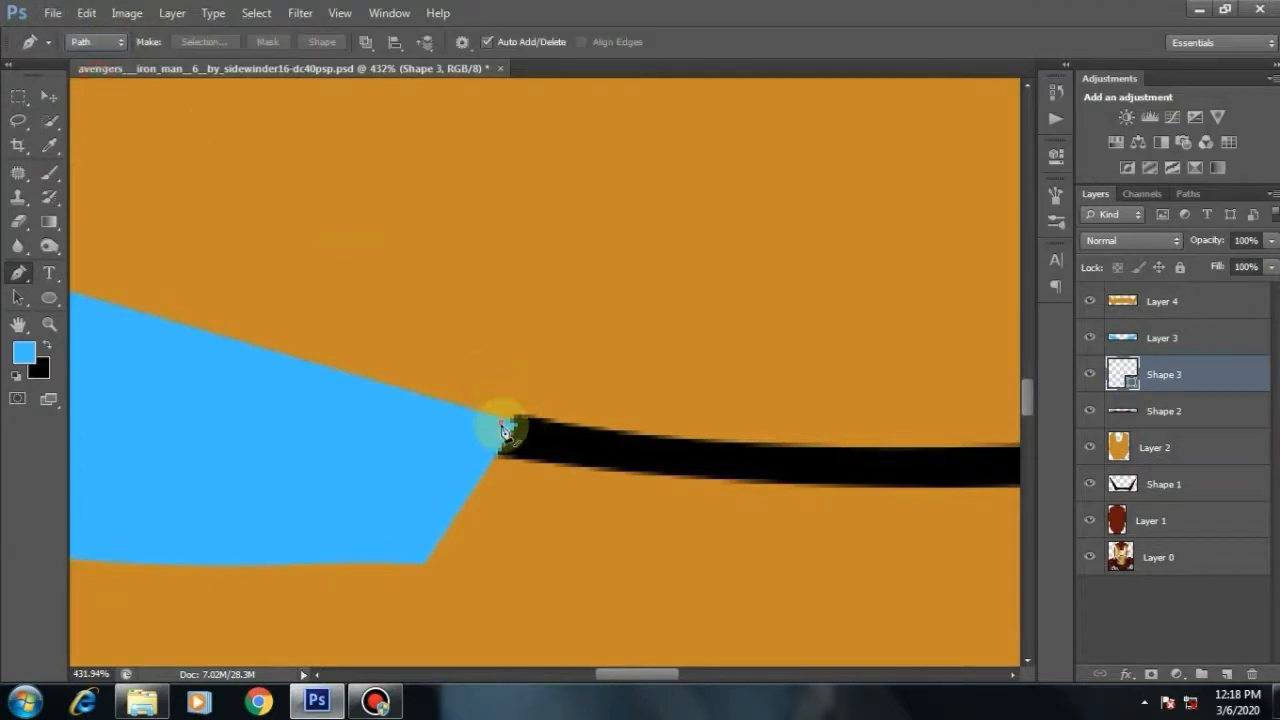
{"action": "key", "text": "ctrl+z"}
{"action": "left_click", "coordinate": [502, 427]}
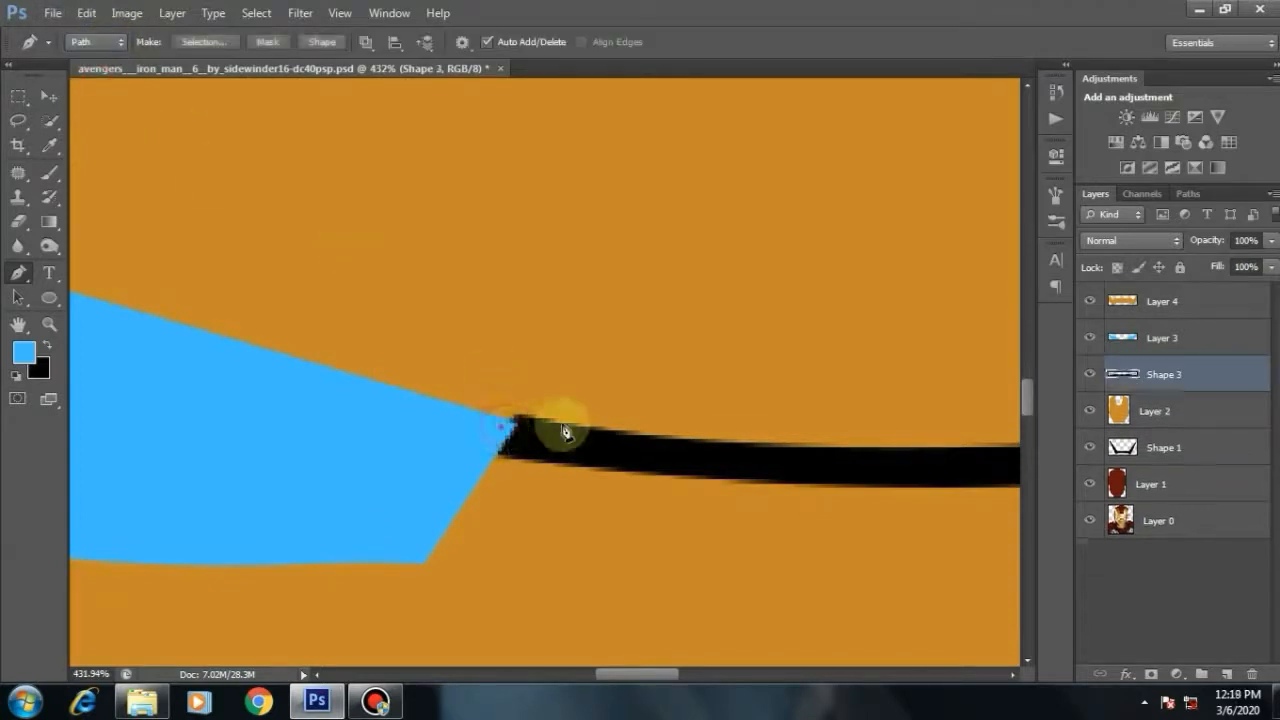
{"action": "left_click_drag", "start_coordinate": [656, 438], "coordinate": [729, 411]}
{"action": "left_click", "coordinate": [651, 366]}
{"action": "left_click", "coordinate": [489, 366]}
{"action": "left_click_drag", "start_coordinate": [445, 386], "coordinate": [448, 407]}
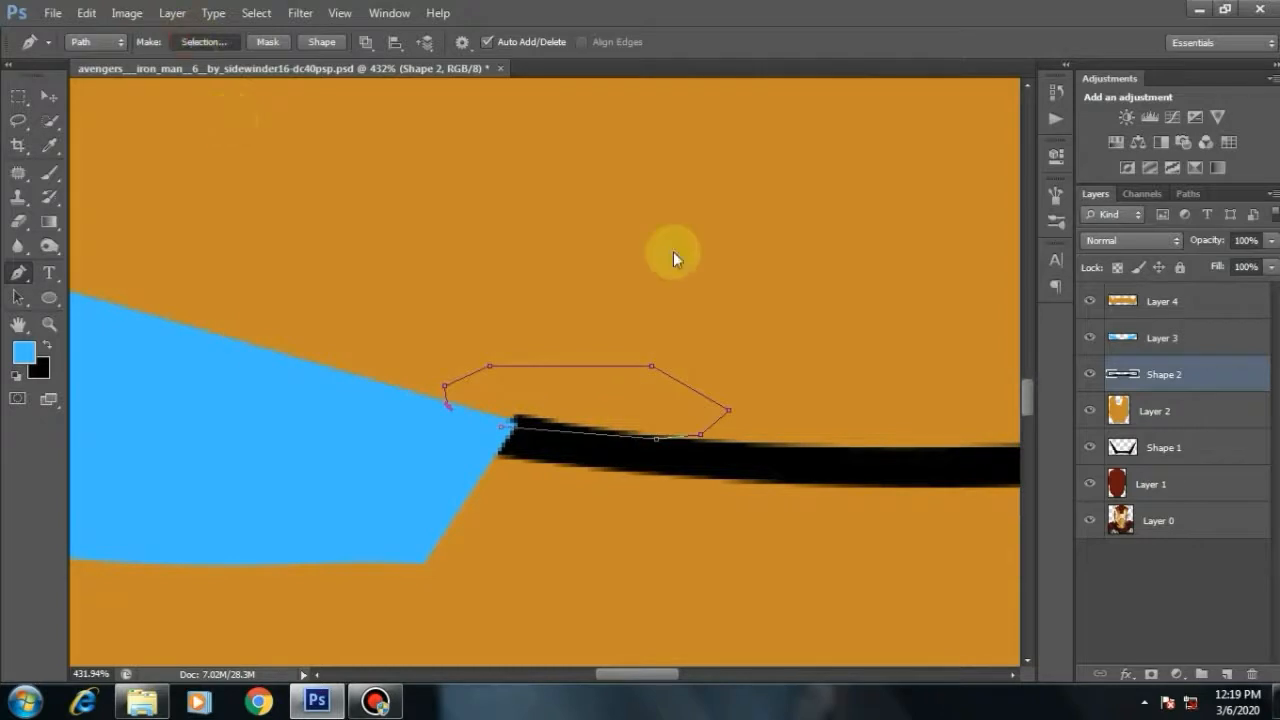
{"action": "key", "text": "ctrl+Return"}
{"action": "scroll", "coordinate": [673, 265], "scroll_direction": "down", "scroll_amount": 8}
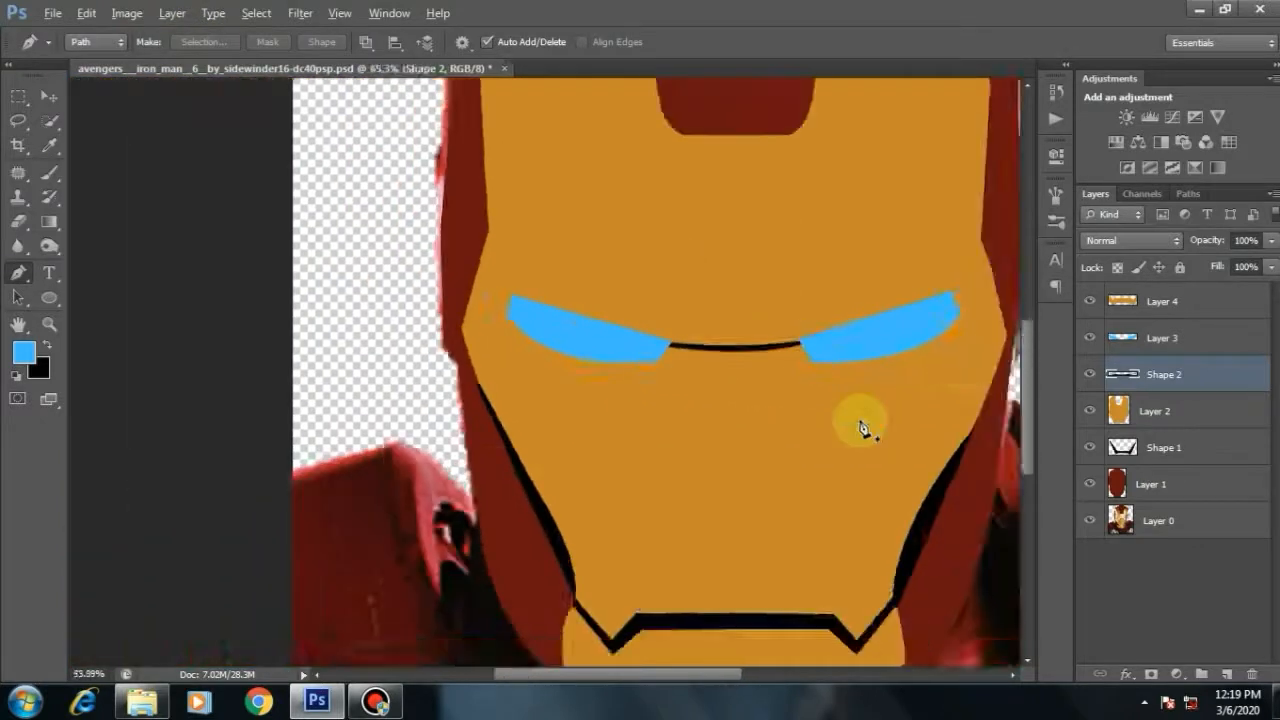
{"action": "scroll", "coordinate": [862, 428], "scroll_direction": "down", "scroll_amount": 4}
Step: Hide every artwork layer above the original photo and add a new layer above the line between the eyes
{"action": "left_click", "coordinate": [47, 95]}
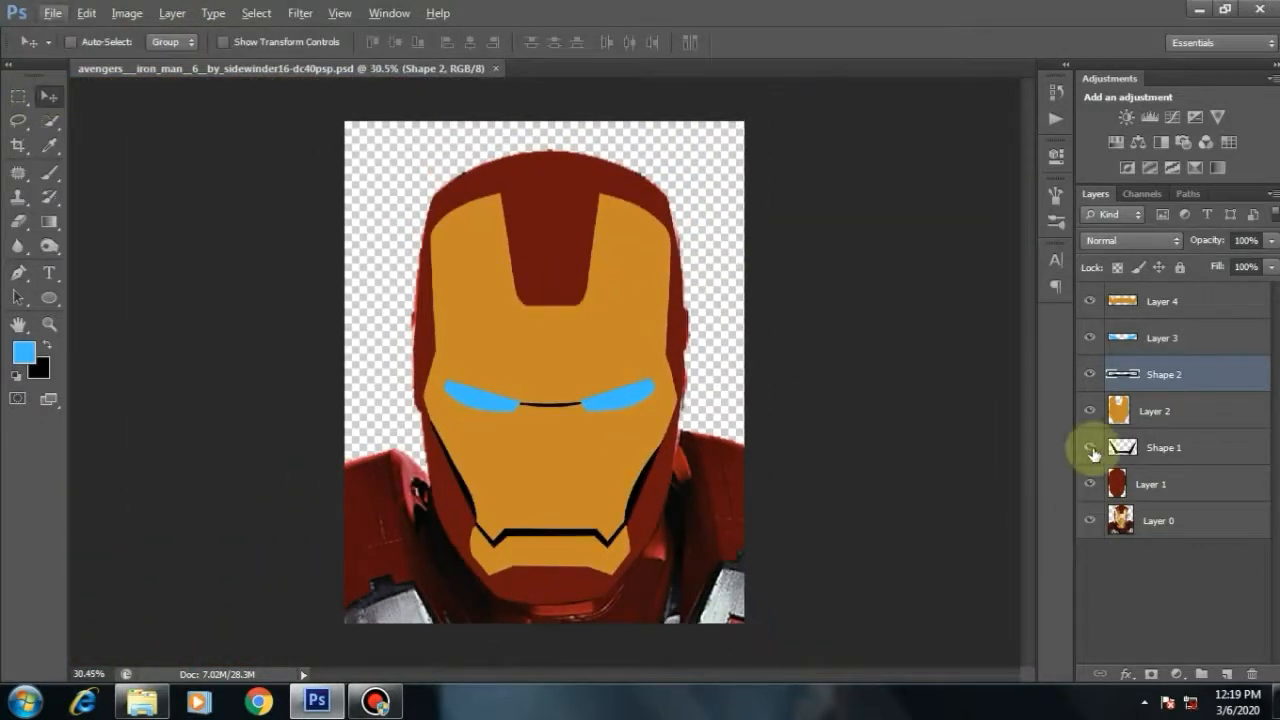
{"action": "left_click_drag", "start_coordinate": [1093, 453], "coordinate": [1086, 296]}
{"action": "scroll", "coordinate": [573, 218], "scroll_direction": "up", "scroll_amount": 1}
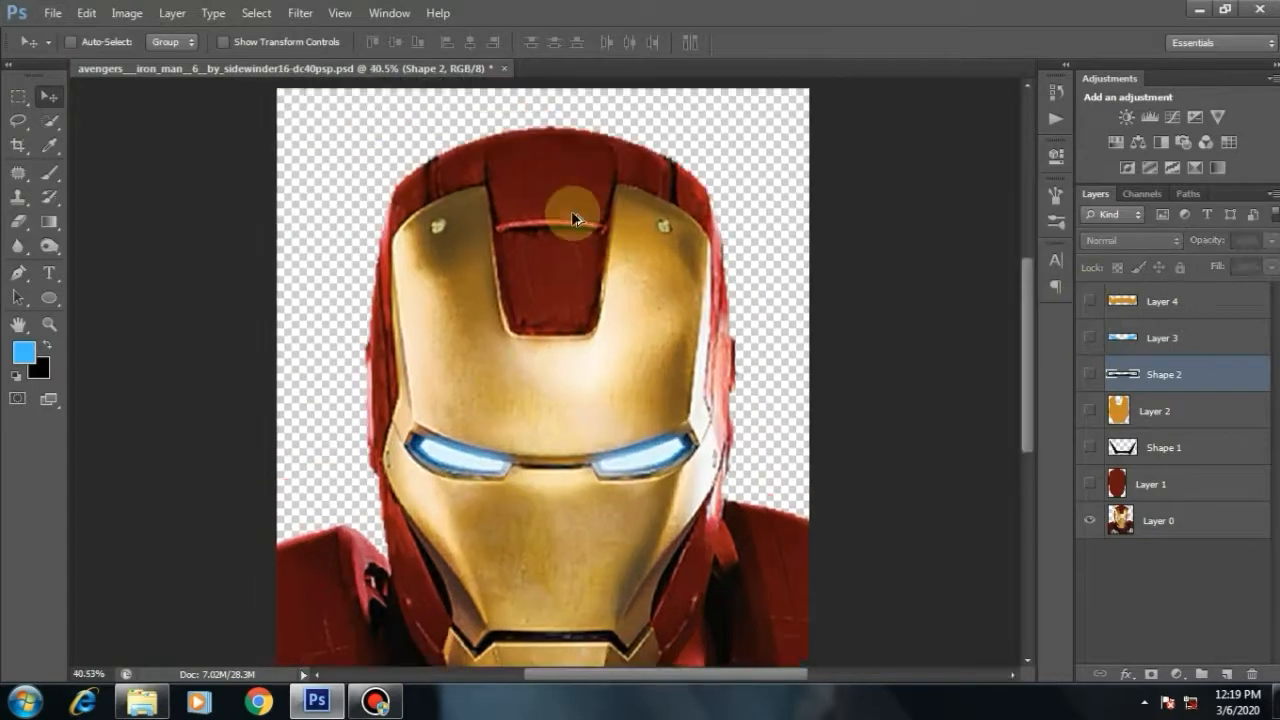
{"action": "scroll", "coordinate": [573, 218], "scroll_direction": "up", "scroll_amount": 3}
{"action": "key", "text": "ctrl+shift+alt+n"}
Step: Set the Pen tool to Shape mode for tracing the dark line under the red forehead ridge
{"action": "scroll", "coordinate": [575, 205], "scroll_direction": "up", "scroll_amount": 2}
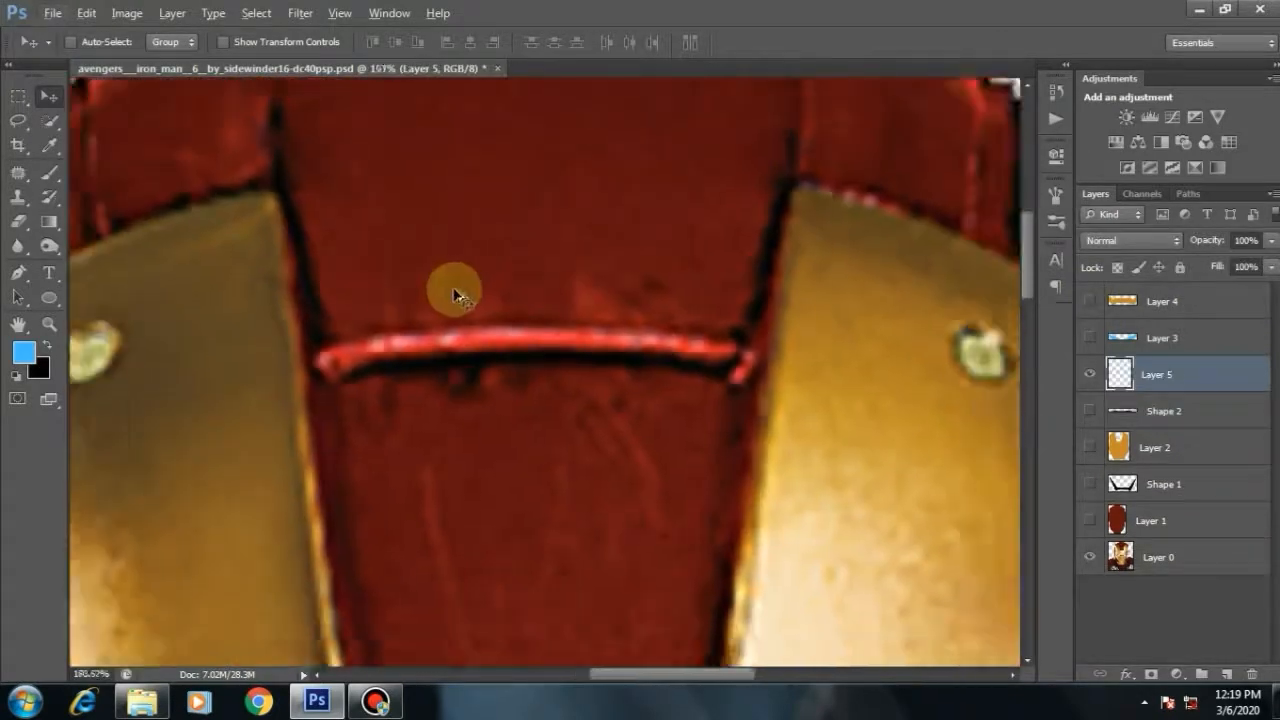
{"action": "scroll", "coordinate": [440, 310], "scroll_direction": "down", "scroll_amount": 1}
{"action": "scroll", "coordinate": [420, 346], "scroll_direction": "up", "scroll_amount": 1}
{"action": "key", "text": "p"}
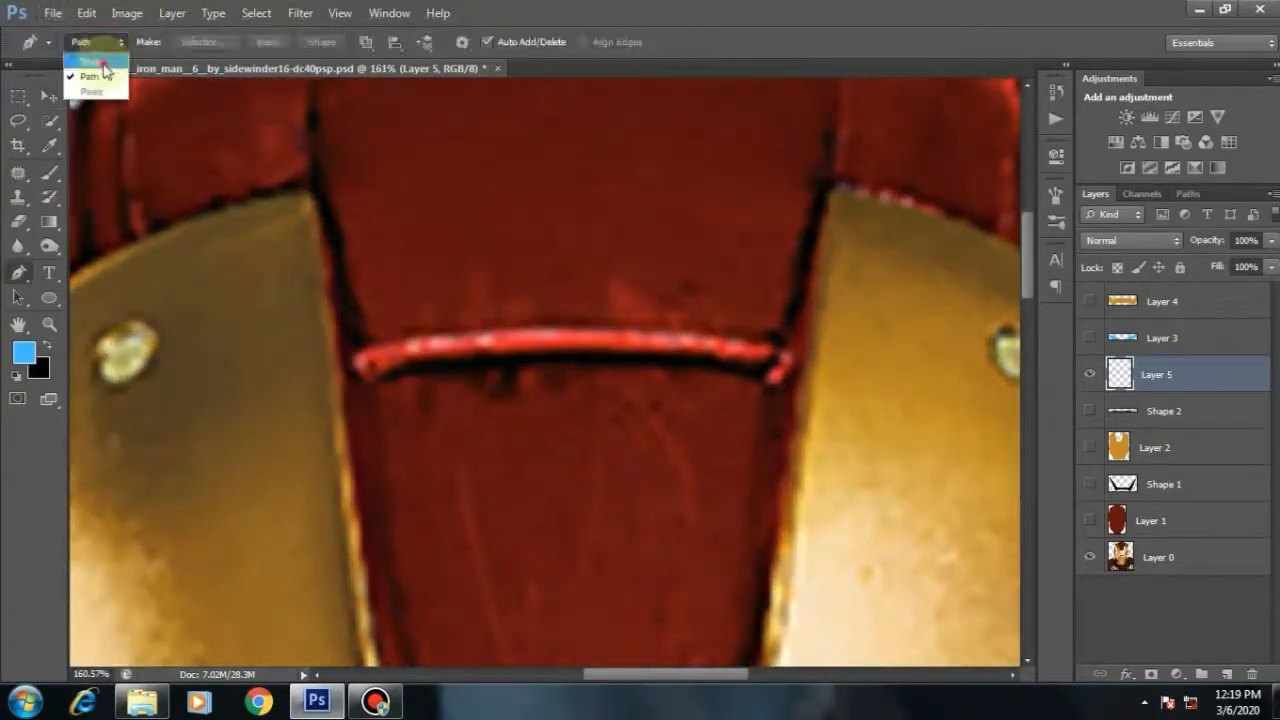
{"action": "left_click", "coordinate": [100, 62]}
{"action": "left_click", "coordinate": [344, 389]}
{"action": "left_click", "coordinate": [778, 379]}
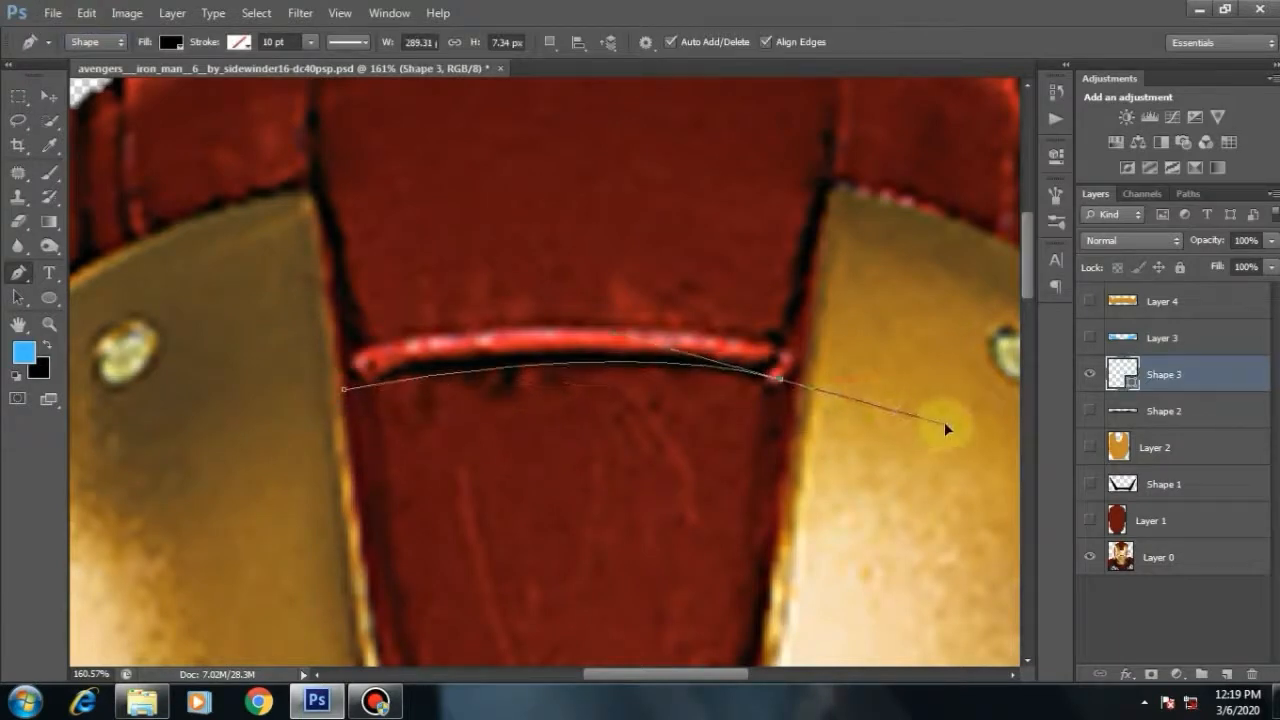
{"action": "left_click_drag", "start_coordinate": [969, 433], "coordinate": [815, 388]}
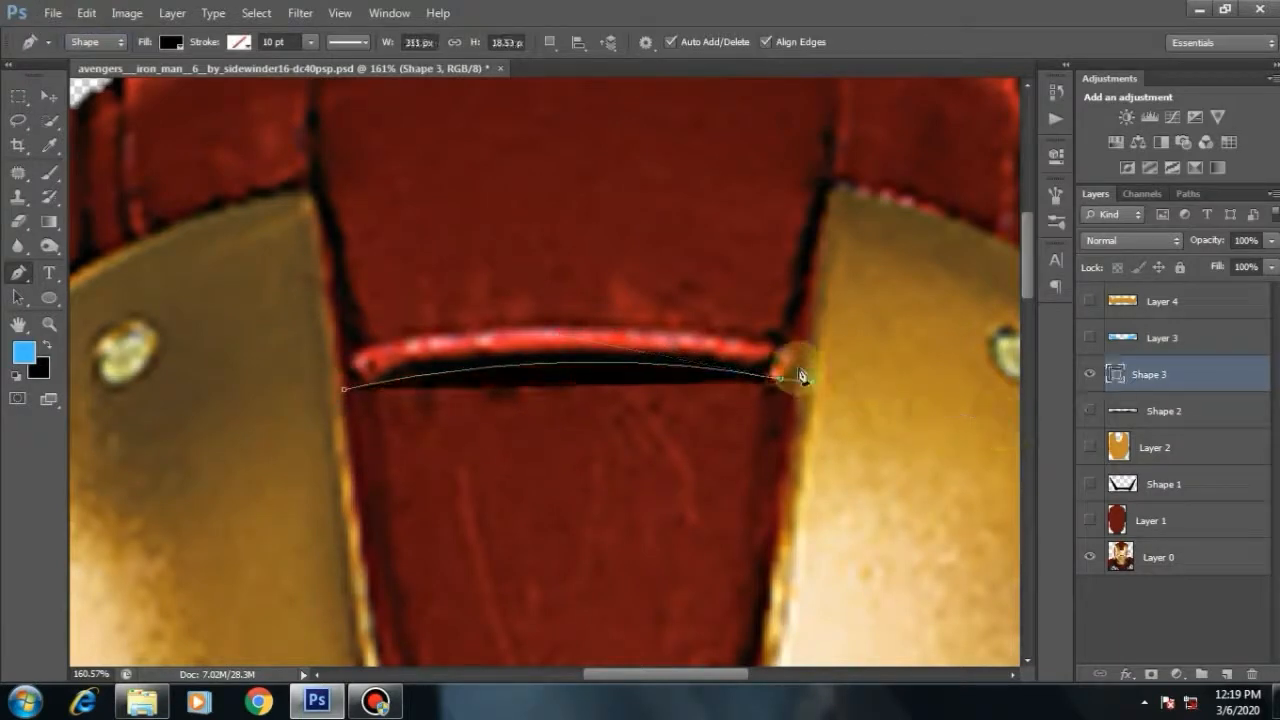
{"action": "key", "text": "Delete"}
Step: Trace the dark line under the red forehead ridge as a thin curved black shape, about 251 px wide and 24 px high
{"action": "scroll", "coordinate": [323, 286], "scroll_direction": "down", "scroll_amount": 7}
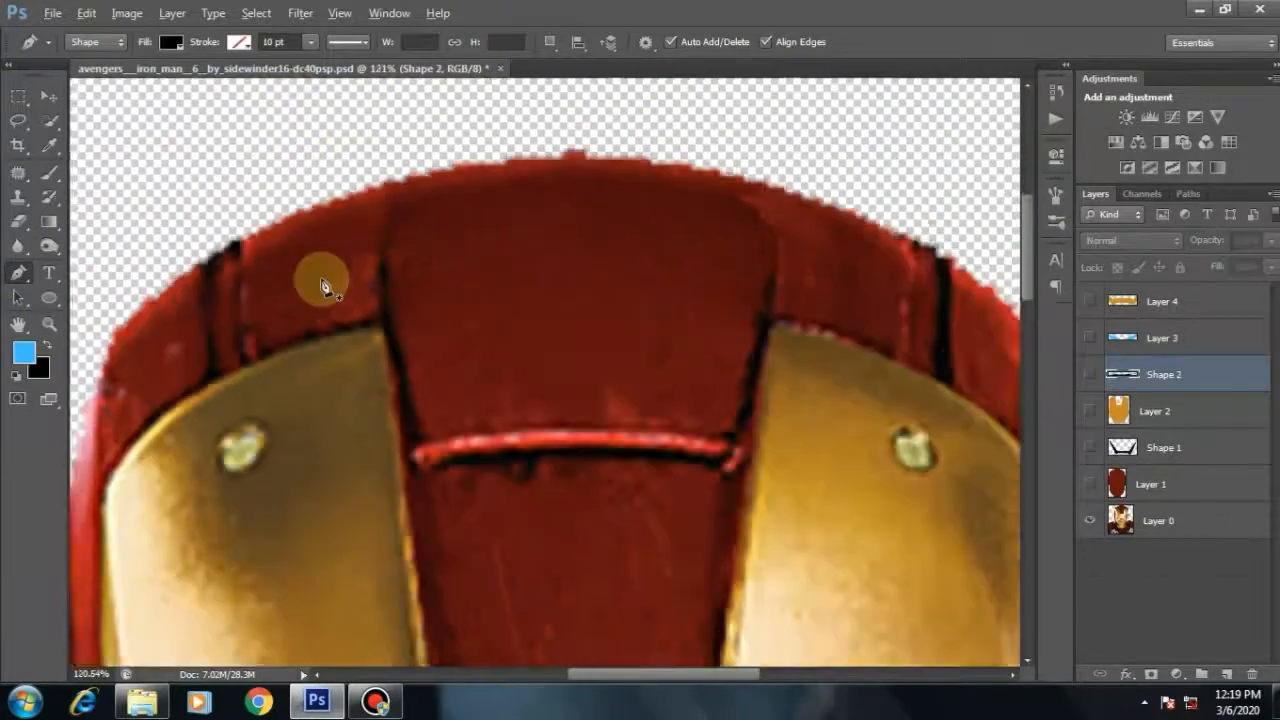
{"action": "scroll", "coordinate": [746, 402], "scroll_direction": "up", "scroll_amount": 2}
{"action": "scroll", "coordinate": [529, 294], "scroll_direction": "up", "scroll_amount": 6}
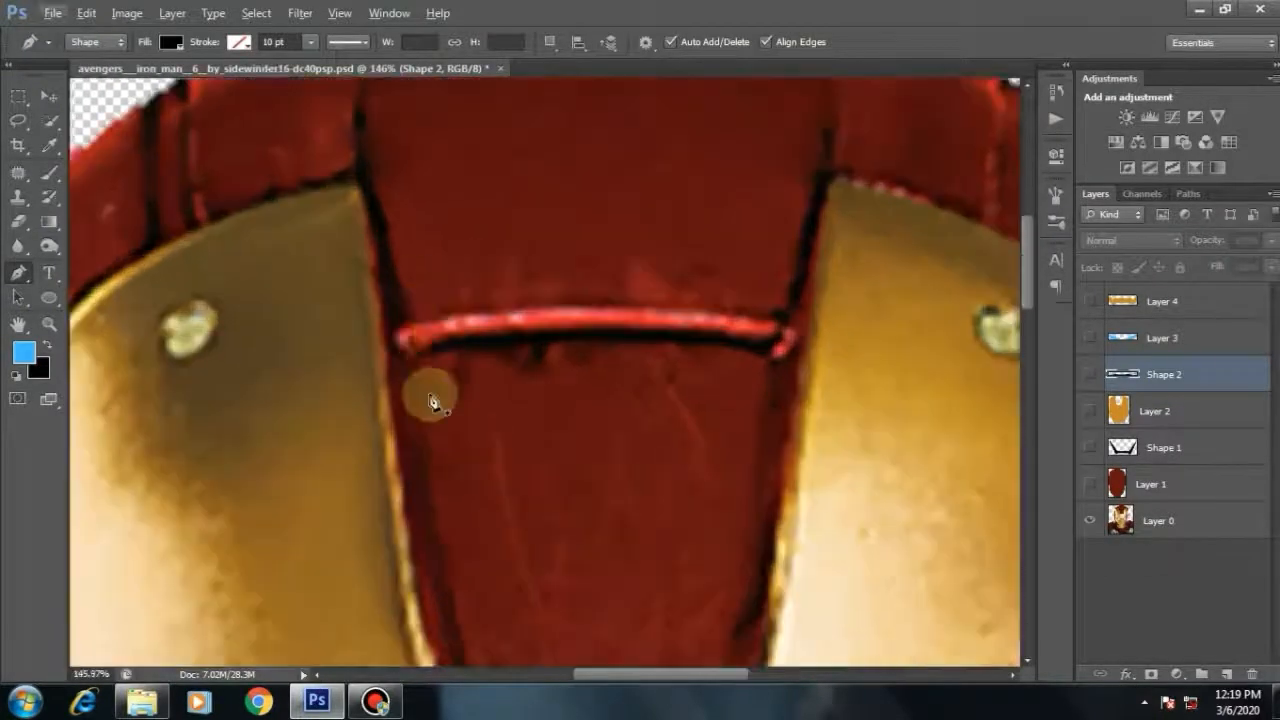
{"action": "left_click", "coordinate": [436, 444]}
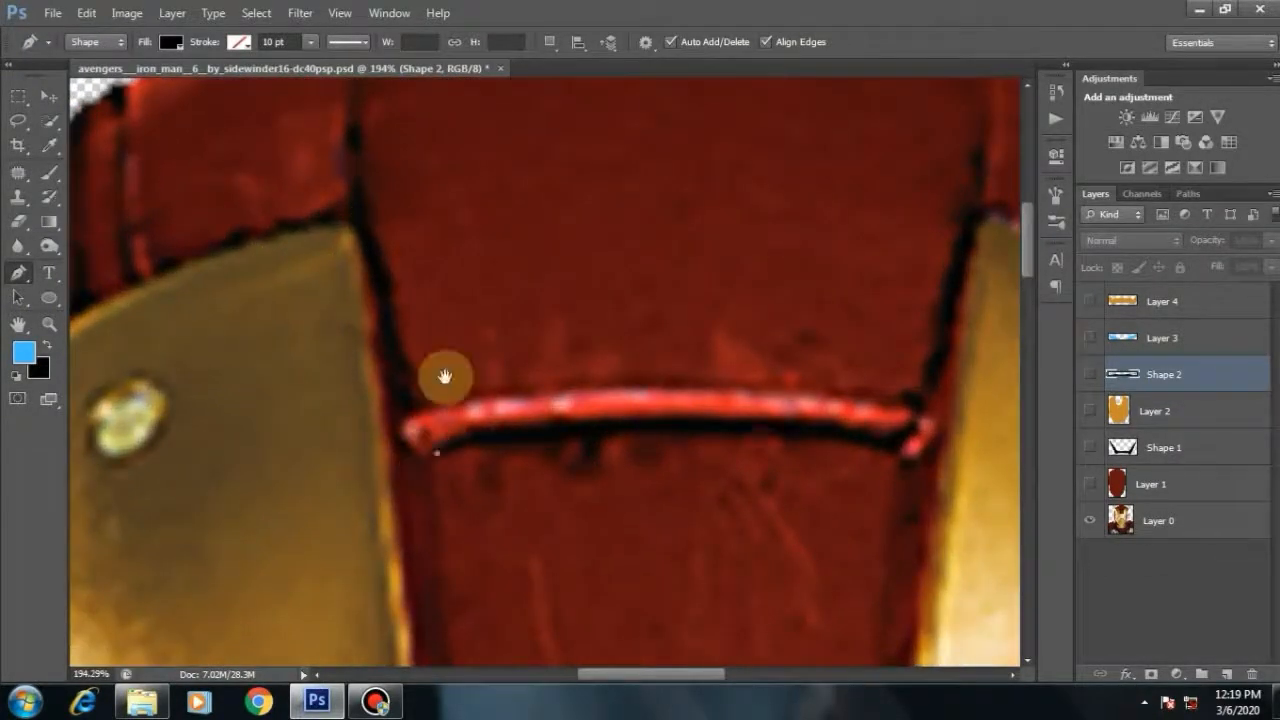
{"action": "scroll", "coordinate": [443, 371], "scroll_direction": "up", "scroll_amount": 1}
{"action": "left_click_drag", "start_coordinate": [557, 377], "coordinate": [638, 393]}
{"action": "left_click_drag", "start_coordinate": [736, 424], "coordinate": [738, 419]}
{"action": "left_click", "coordinate": [559, 379], "text": "alt"}
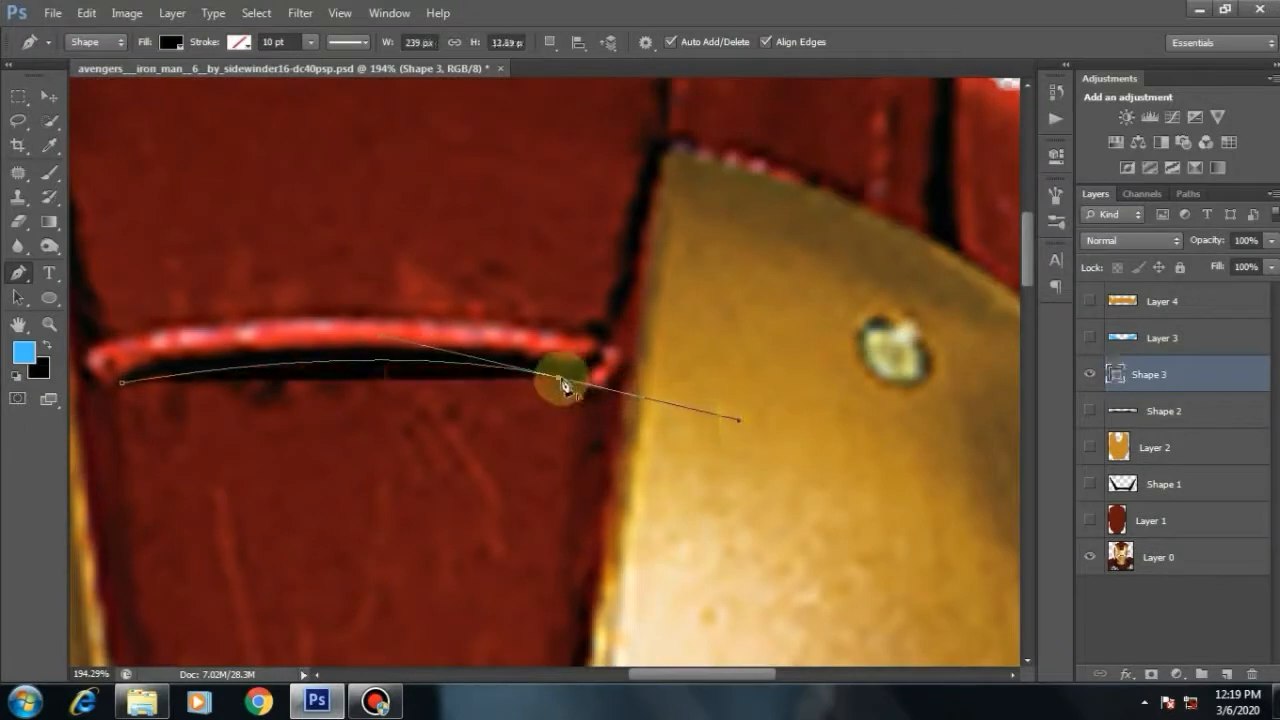
{"action": "left_click_drag", "start_coordinate": [478, 363], "coordinate": [551, 389]}
{"action": "left_click_drag", "start_coordinate": [196, 412], "coordinate": [124, 498]}
{"action": "scroll", "coordinate": [606, 363], "scroll_direction": "down", "scroll_amount": 3}
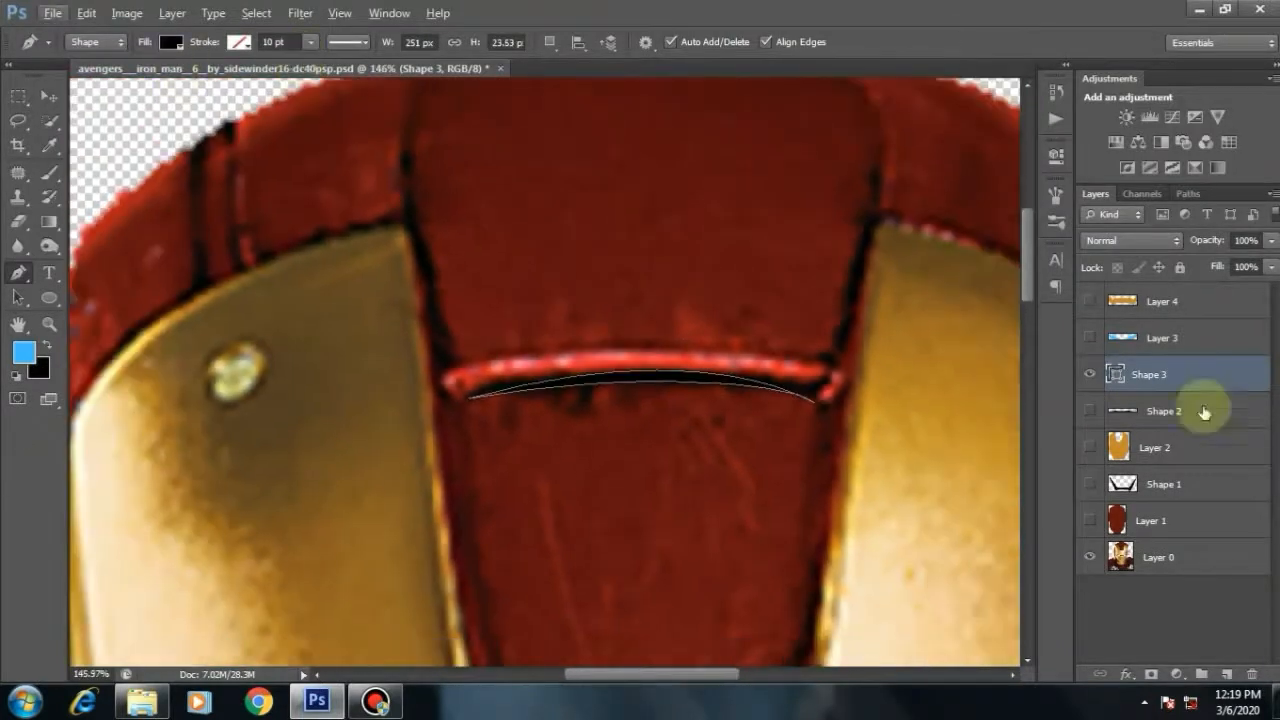
Step: Rasterize the forehead line's layer, check it against the red helmet layer, and hide both layers
{"action": "right_click", "coordinate": [1170, 374]}
{"action": "left_click", "coordinate": [1032, 172]}
{"action": "scroll", "coordinate": [777, 326], "scroll_direction": "down", "scroll_amount": 2}
{"action": "left_click", "coordinate": [1093, 520]}
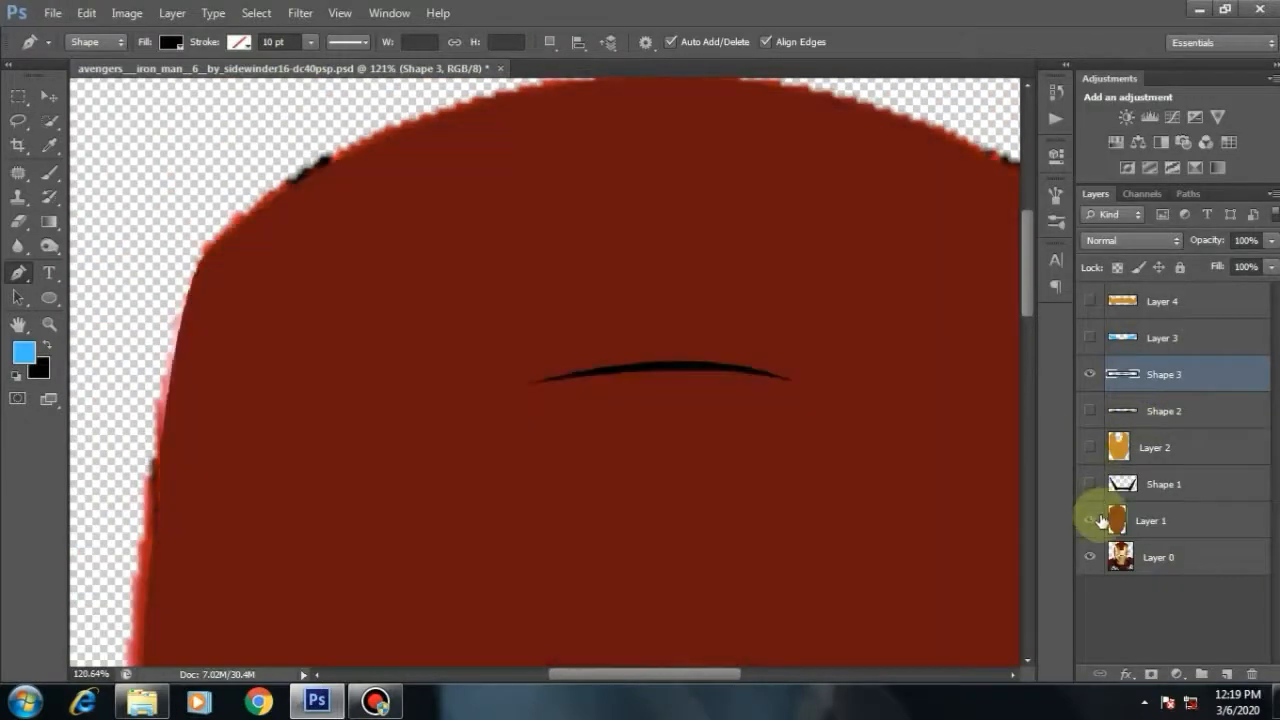
{"action": "left_click", "coordinate": [1092, 503]}
{"action": "left_click", "coordinate": [1089, 374]}
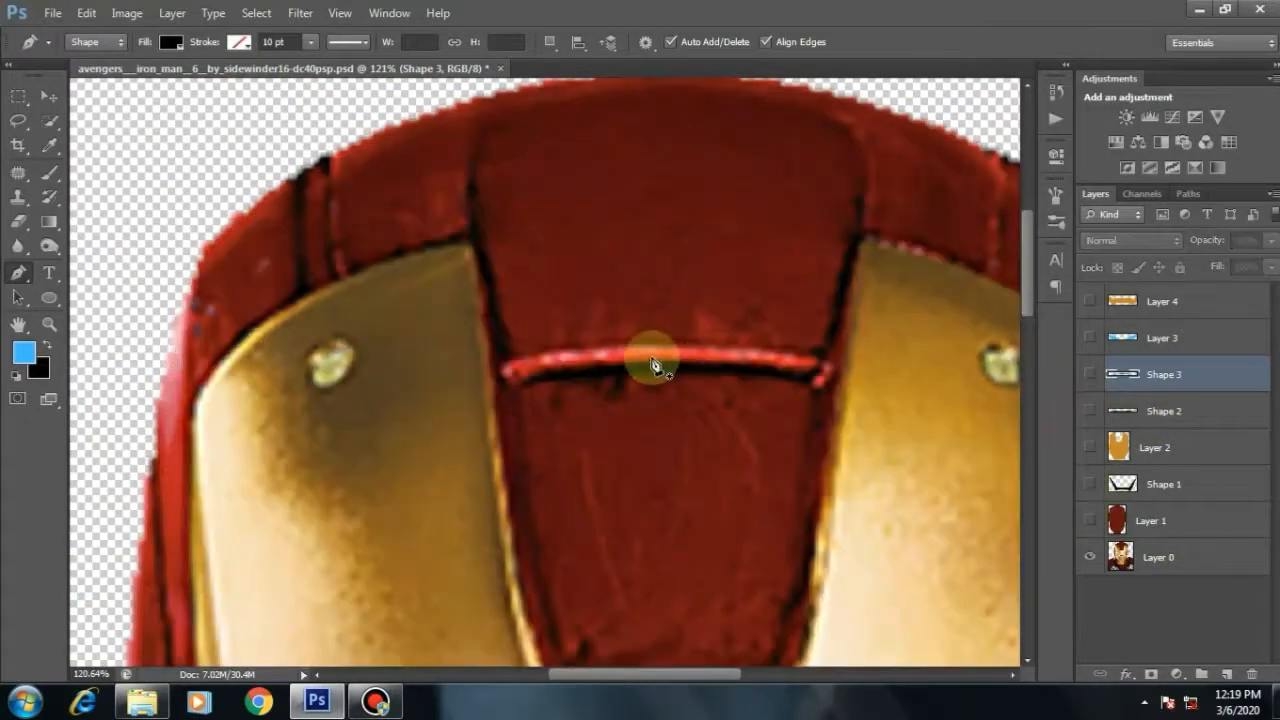
Step: Trace the vertical black gaps on both upper sides of the helmet as separate filled black shapes
{"action": "scroll", "coordinate": [655, 400], "scroll_direction": "up", "scroll_amount": 2}
{"action": "key", "text": "ctrl+shift+alt+n"}
{"action": "scroll", "coordinate": [749, 380], "scroll_direction": "up", "scroll_amount": 2}
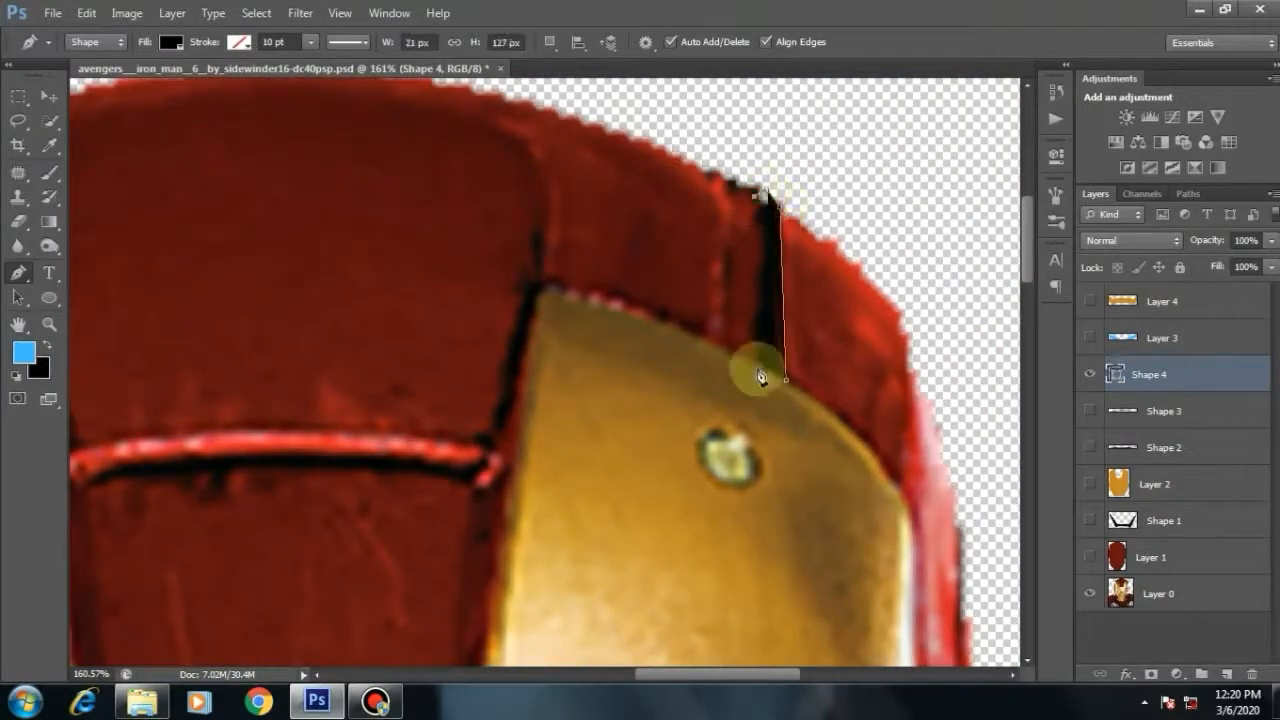
{"action": "scroll", "coordinate": [520, 300], "scroll_direction": "left", "scroll_amount": 6}
{"action": "left_click", "coordinate": [352, 427]}
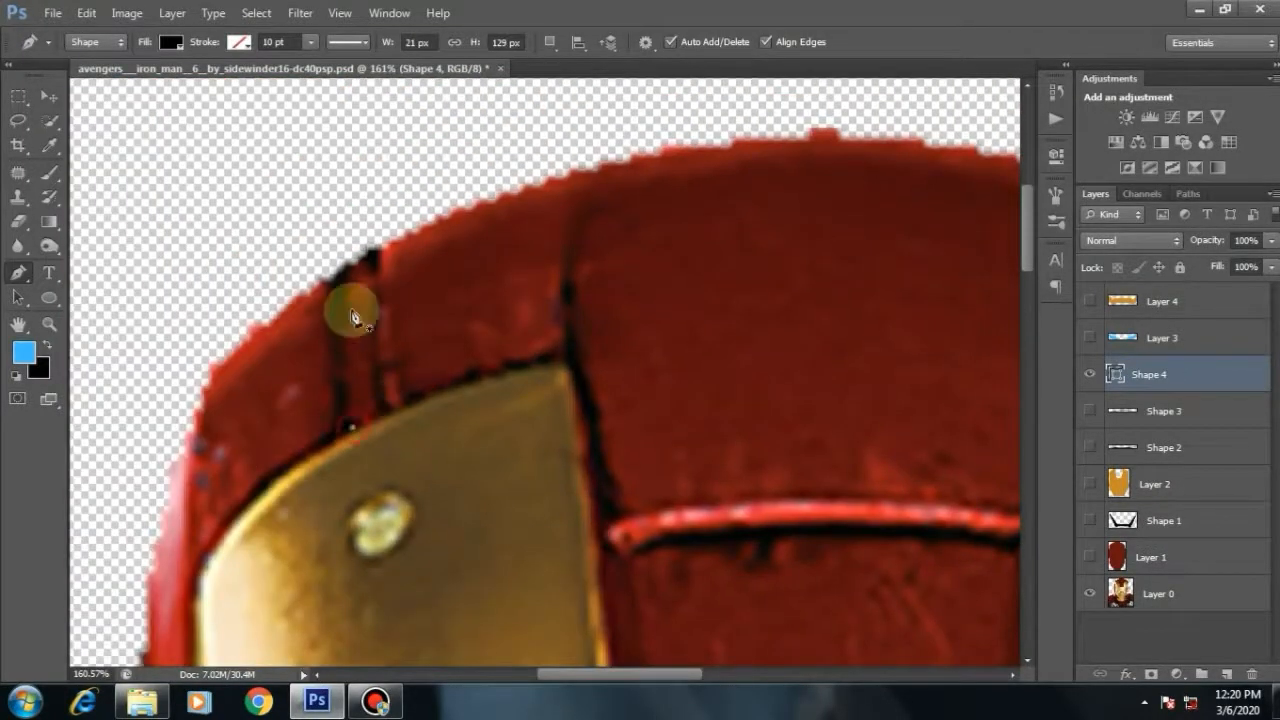
{"action": "left_click", "coordinate": [328, 274]}
{"action": "left_click", "coordinate": [340, 440]}
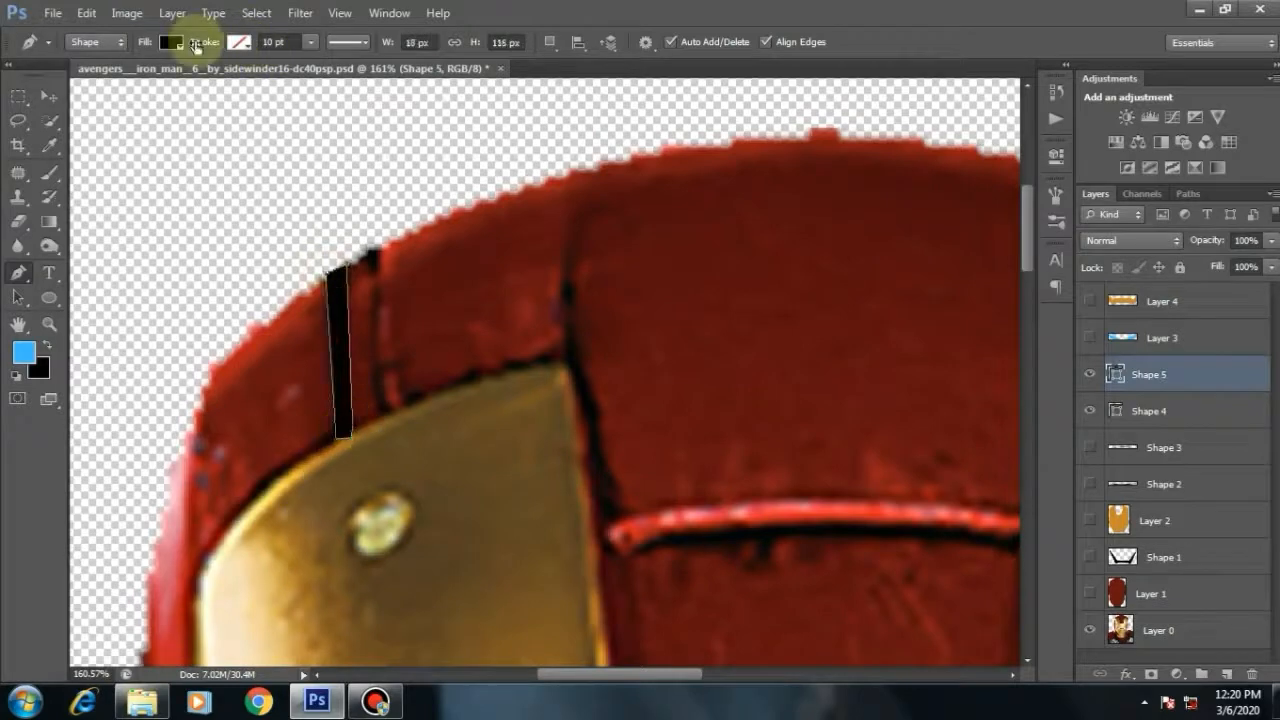
Step: Merge the two vertical gap shapes into one layer and rasterize it
{"action": "left_click", "coordinate": [1172, 418], "text": "ctrl"}
{"action": "key", "text": "ctrl+e"}
{"action": "right_click", "coordinate": [1181, 385]}
{"action": "right_click", "coordinate": [1206, 377]}
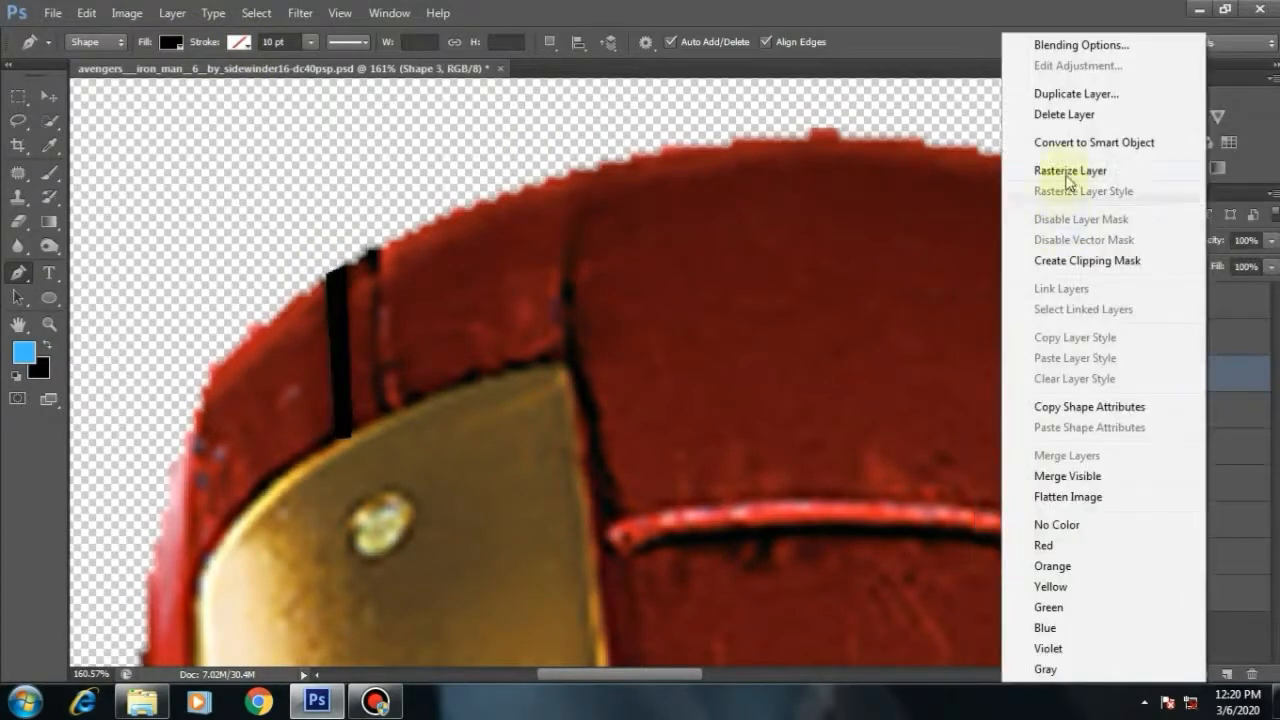
{"action": "left_click", "coordinate": [1070, 172]}
Step: Trim the vertical gap strips to the helmet's edge using the inverted outline of the red helmet layer, and clear the selection
{"action": "scroll", "coordinate": [465, 304], "scroll_direction": "down", "scroll_amount": 5}
{"action": "left_click", "coordinate": [49, 96]}
{"action": "scroll", "coordinate": [629, 326], "scroll_direction": "down", "scroll_amount": 3}
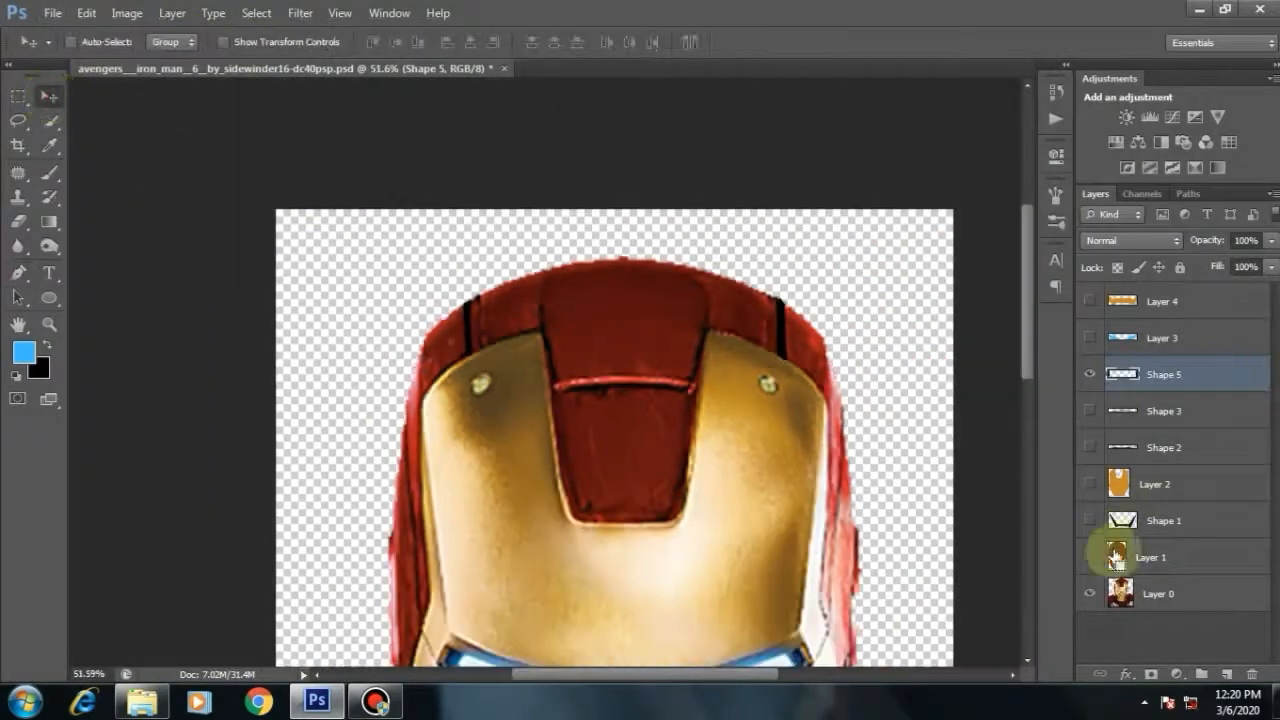
{"action": "left_click", "coordinate": [1117, 557], "text": "ctrl"}
{"action": "key", "text": "m"}
{"action": "right_click", "coordinate": [548, 242]}
{"action": "left_click", "coordinate": [580, 251]}
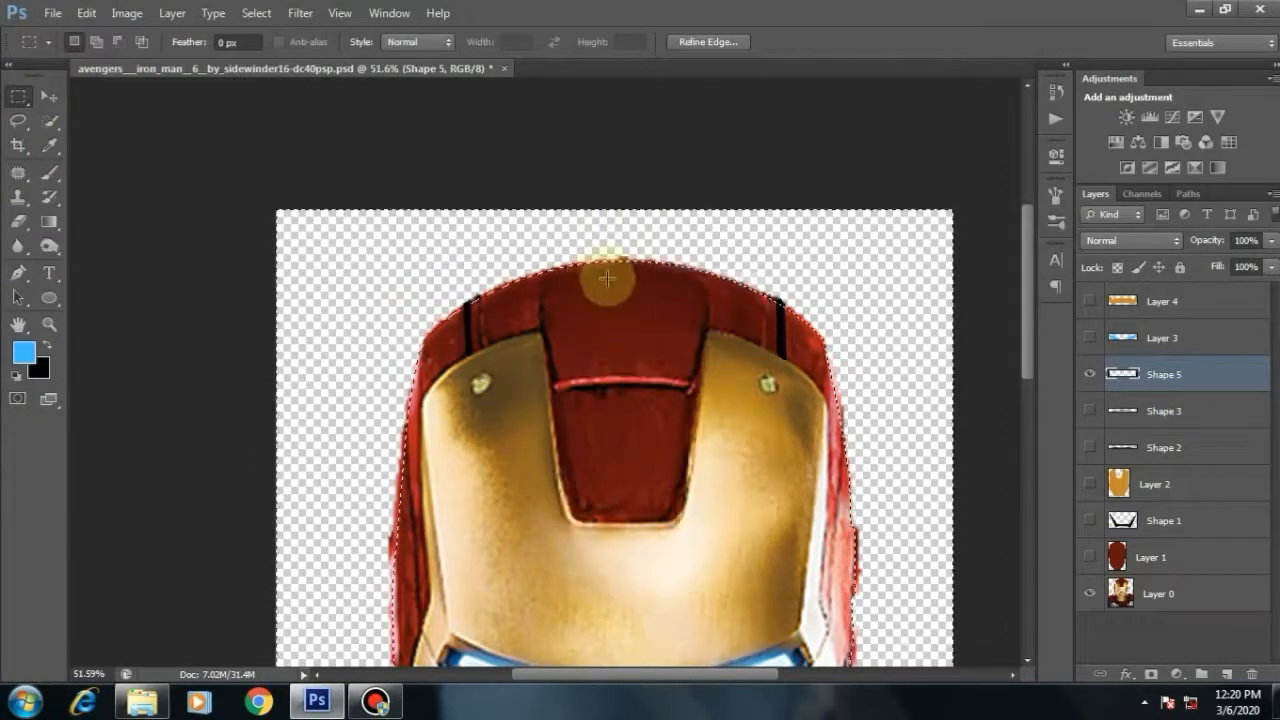
{"action": "scroll", "coordinate": [615, 320], "scroll_direction": "down", "scroll_amount": 4}
{"action": "scroll", "coordinate": [580, 274], "scroll_direction": "up", "scroll_amount": 4}
{"action": "key", "text": "ctrl+s"}
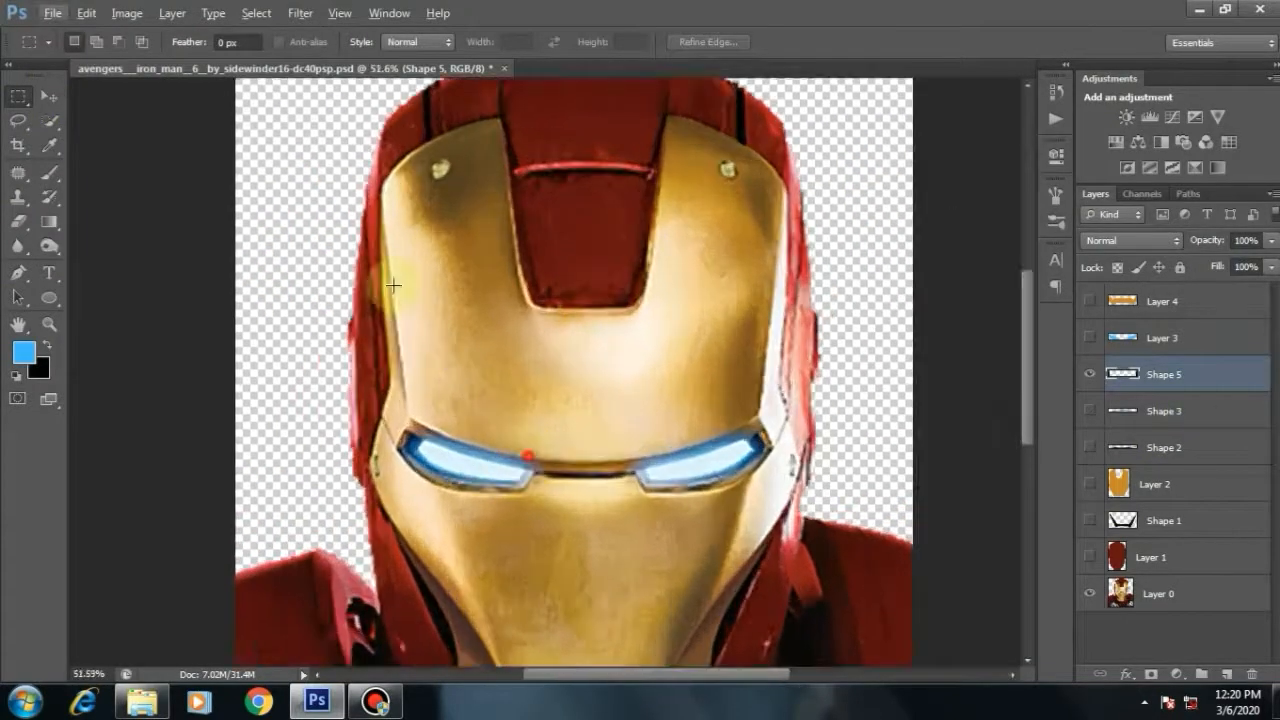
Step: Trace the thin black seam along the helmet's image-left side as a filled shape on a new layer, about 35 px by 440 px
{"action": "scroll", "coordinate": [394, 286], "scroll_direction": "up", "scroll_amount": 1}
{"action": "key", "text": "ctrl+shift+alt+n"}
{"action": "scroll", "coordinate": [485, 310], "scroll_direction": "up", "scroll_amount": 2}
{"action": "key", "text": "p"}
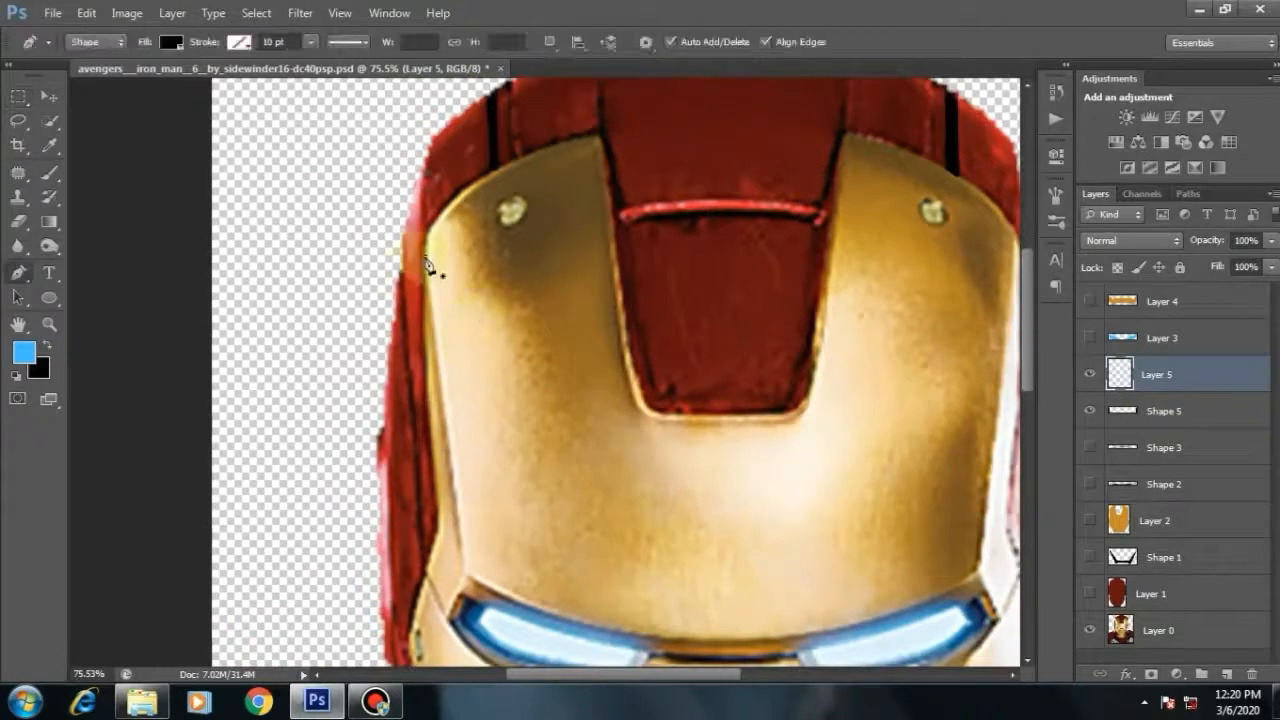
{"action": "scroll", "coordinate": [462, 416], "scroll_direction": "up", "scroll_amount": 1}
{"action": "scroll", "coordinate": [428, 450], "scroll_direction": "up", "scroll_amount": 1}
{"action": "left_click", "coordinate": [428, 453]}
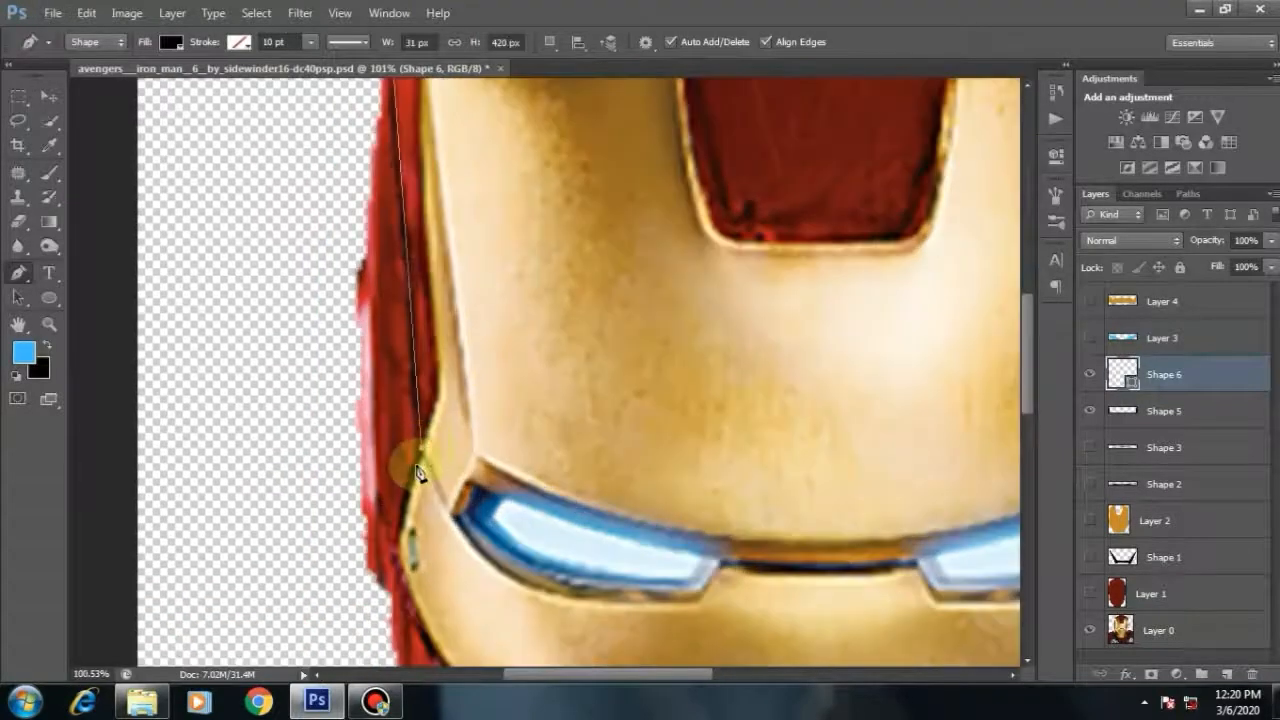
{"action": "scroll", "coordinate": [425, 465], "scroll_direction": "up", "scroll_amount": 1}
{"action": "left_click", "coordinate": [423, 475]}
{"action": "scroll", "coordinate": [405, 291], "scroll_direction": "up", "scroll_amount": 5}
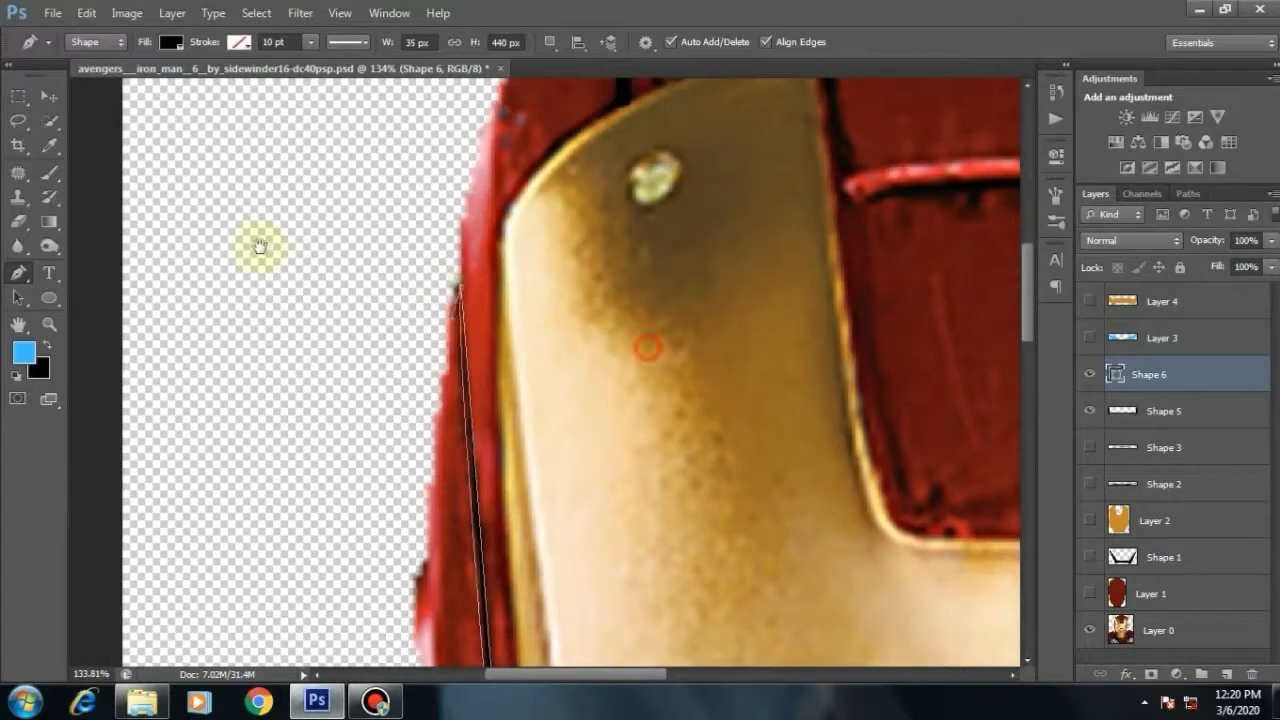
Step: Trace the matching thin black seam along the helmet's image-right side as a filled shape, about 36 px by 451 px
{"action": "left_click_drag", "start_coordinate": [648, 347], "coordinate": [260, 246]}
{"action": "left_click_drag", "start_coordinate": [688, 369], "coordinate": [620, 92]}
{"action": "left_click_drag", "start_coordinate": [620, 408], "coordinate": [614, 444]}
{"action": "scroll", "coordinate": [619, 448], "scroll_direction": "down", "scroll_amount": 1}
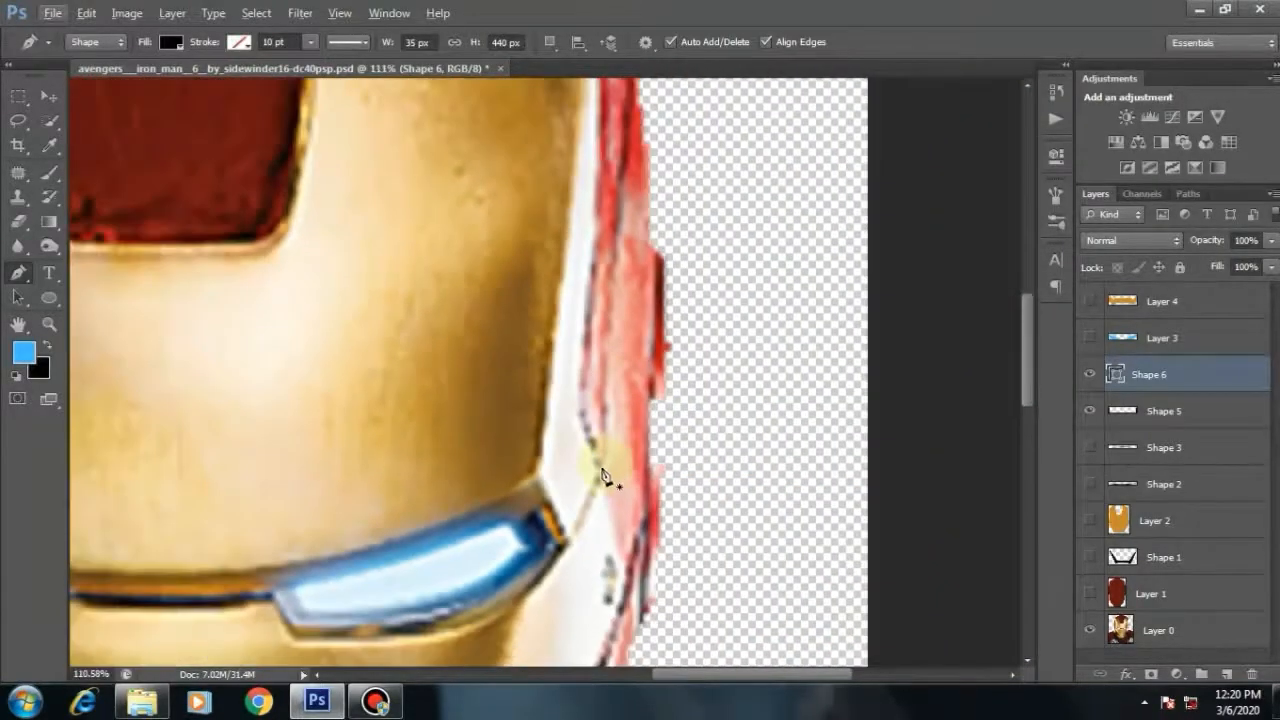
{"action": "left_click", "coordinate": [603, 477]}
{"action": "scroll", "coordinate": [598, 300], "scroll_direction": "up", "scroll_amount": 4}
{"action": "scroll", "coordinate": [601, 398], "scroll_direction": "down", "scroll_amount": 3}
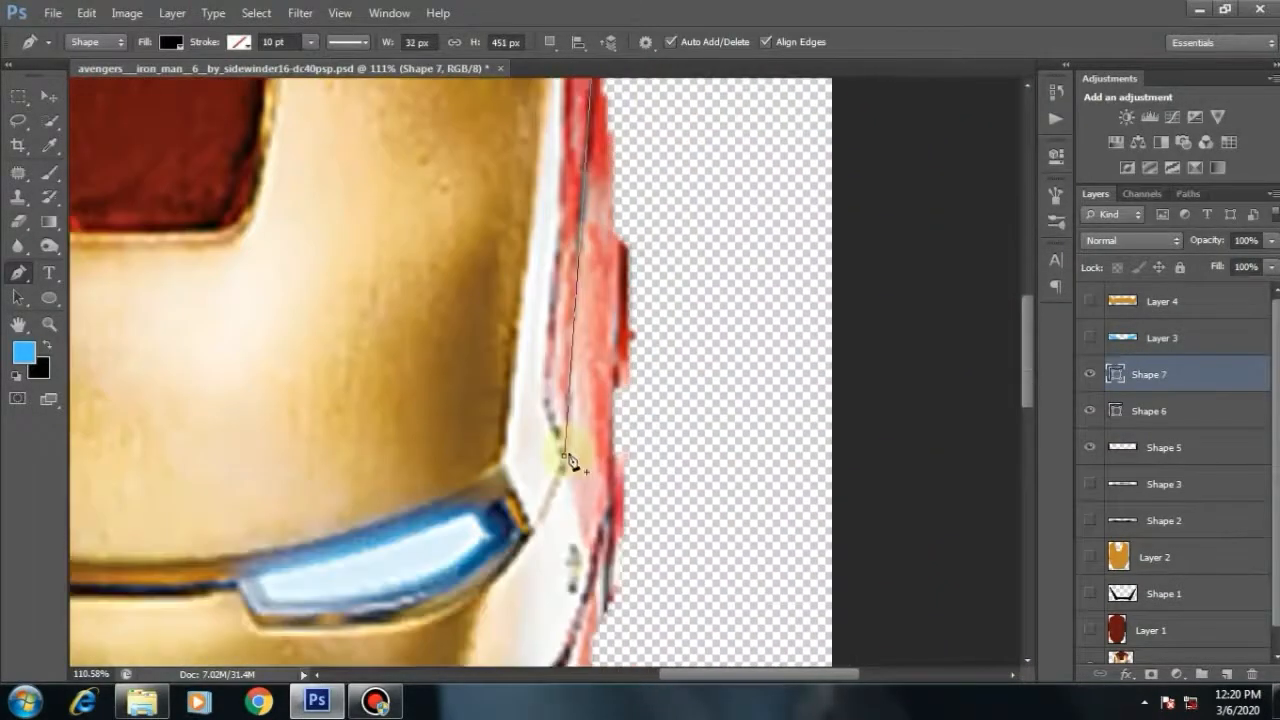
{"action": "scroll", "coordinate": [566, 458], "scroll_direction": "up", "scroll_amount": 2}
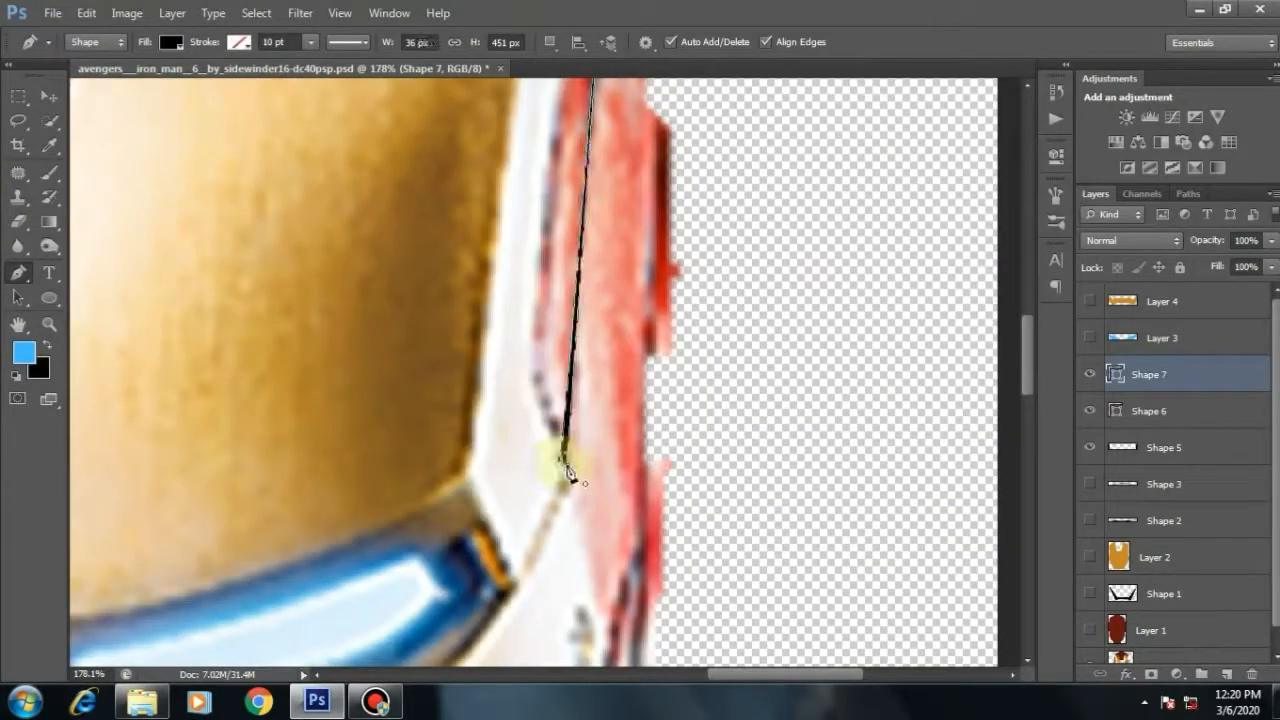
Step: Rasterize both side seam layers and show all the artwork layers
{"action": "left_click", "coordinate": [1208, 410], "text": "shift"}
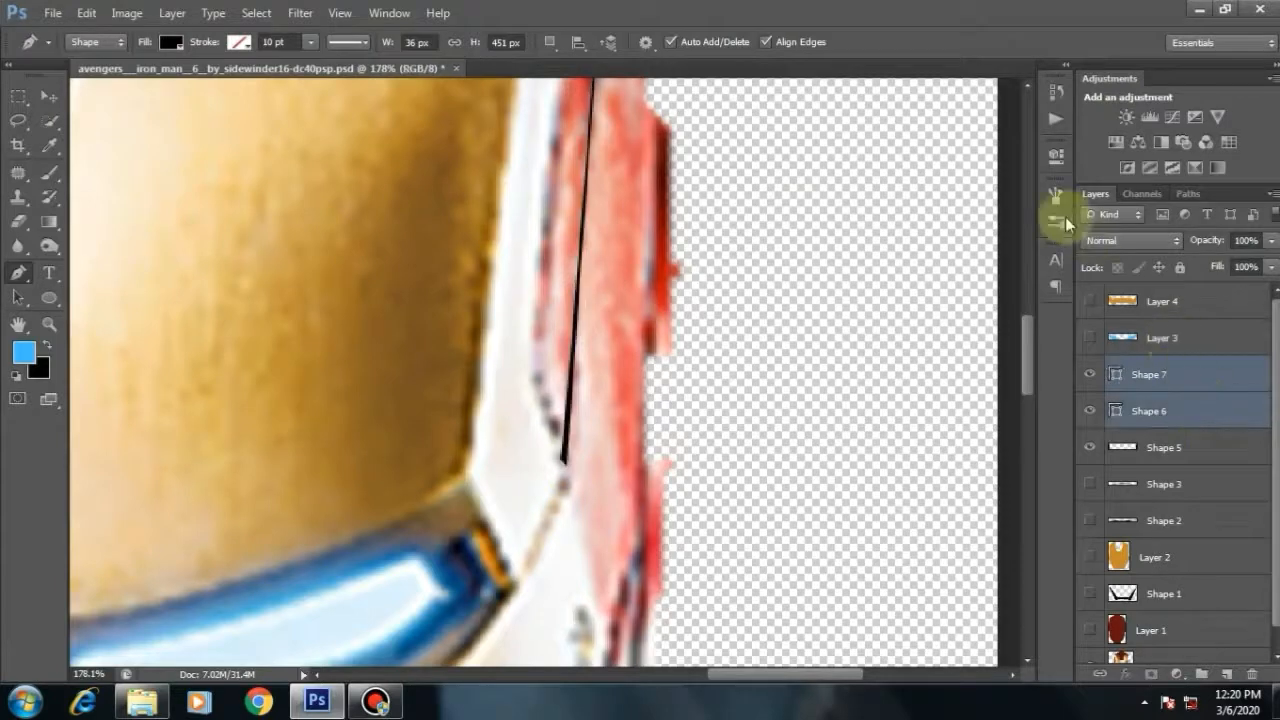
{"action": "scroll", "coordinate": [580, 266], "scroll_direction": "down", "scroll_amount": 5}
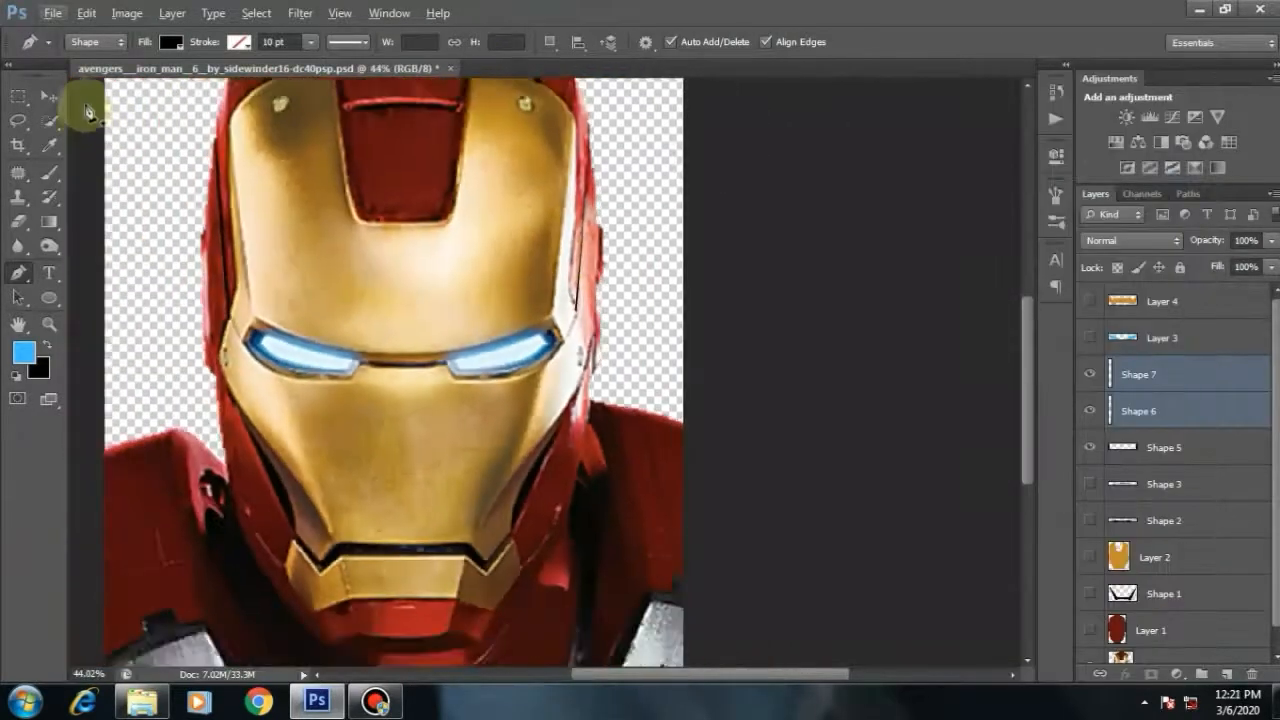
{"action": "left_click", "coordinate": [48, 95]}
{"action": "left_click_drag", "start_coordinate": [567, 337], "coordinate": [618, 361]}
{"action": "key", "text": "ctrl+0"}
{"action": "left_click_drag", "start_coordinate": [1093, 483], "coordinate": [1095, 591]}
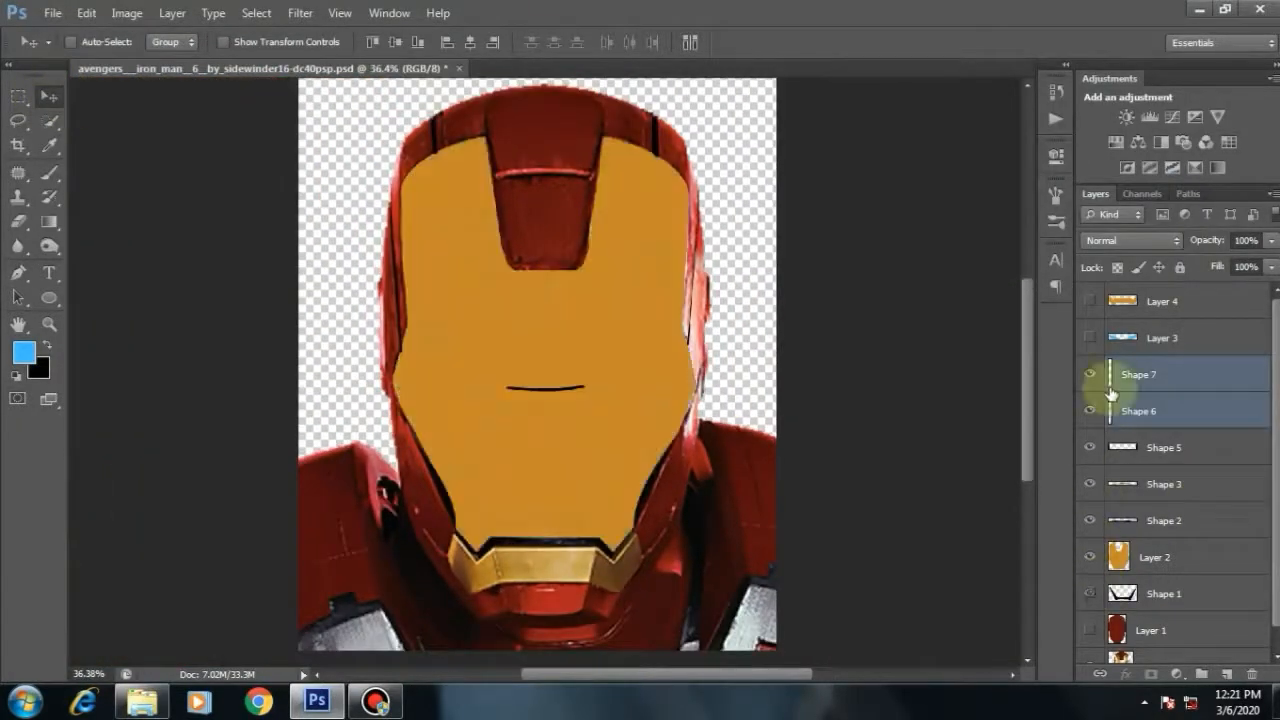
{"action": "left_click", "coordinate": [1092, 337]}
{"action": "scroll", "coordinate": [1090, 570], "scroll_direction": "down", "scroll_amount": 1}
{"action": "left_click", "coordinate": [1090, 606]}
{"action": "scroll", "coordinate": [561, 351], "scroll_direction": "down", "scroll_amount": 3}
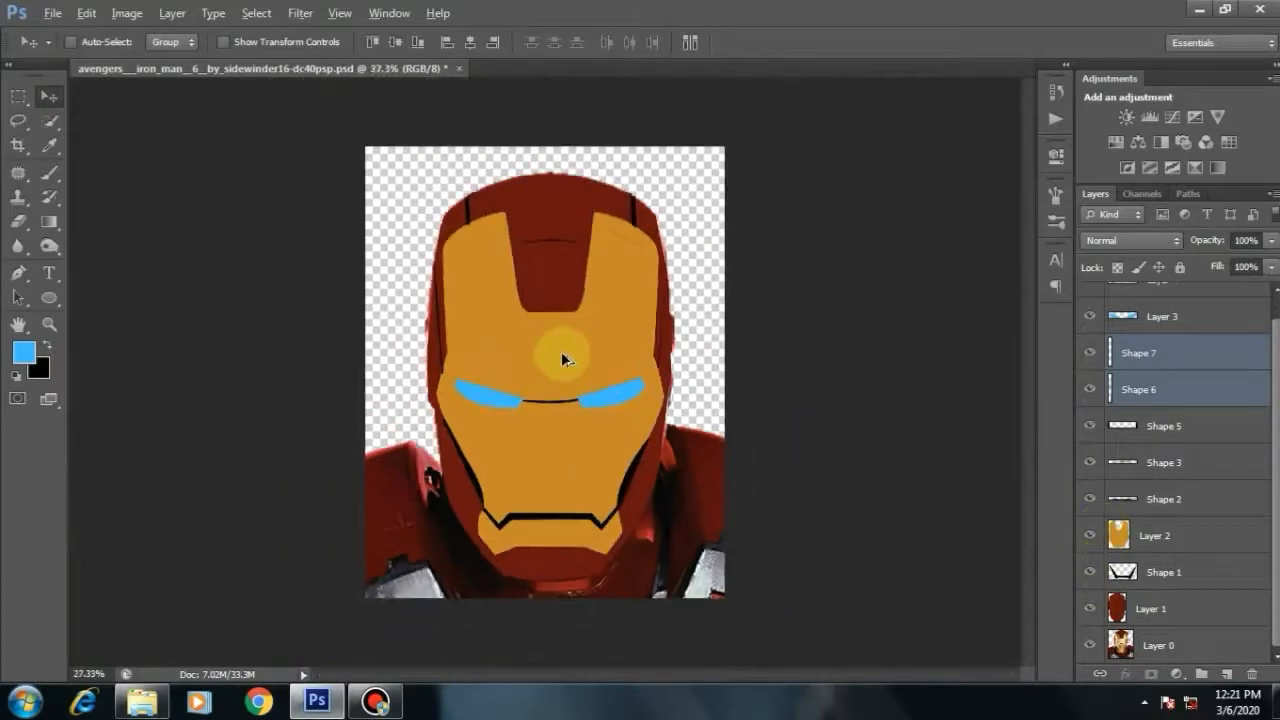
{"action": "scroll", "coordinate": [561, 351], "scroll_direction": "up", "scroll_amount": 4}
{"action": "scroll", "coordinate": [1160, 557], "scroll_direction": "down", "scroll_amount": 1}
Step: Move both side seam layers below the gold faceplate layer and save the file
{"action": "left_click", "coordinate": [1164, 600]}
{"action": "scroll", "coordinate": [1188, 500], "scroll_direction": "up", "scroll_amount": 1}
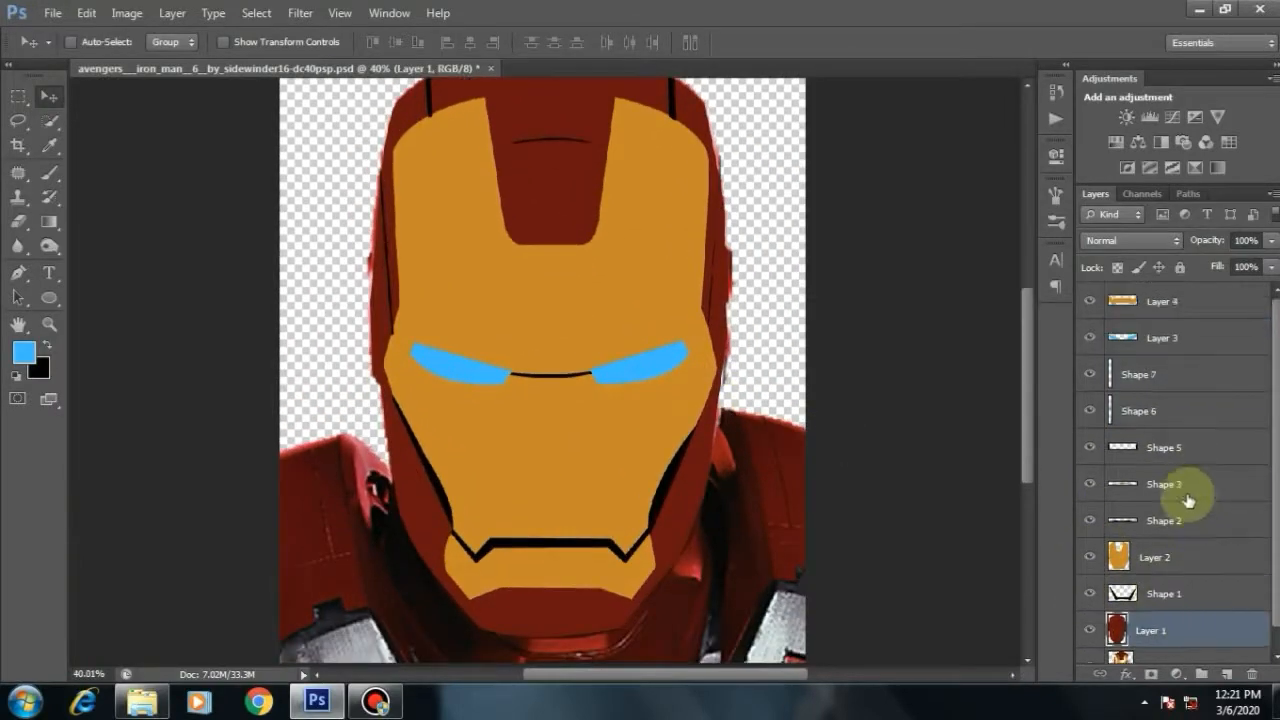
{"action": "scroll", "coordinate": [368, 322], "scroll_direction": "up", "scroll_amount": 6}
{"action": "left_click", "coordinate": [1197, 410]}
{"action": "left_click", "coordinate": [1196, 384], "text": "shift"}
{"action": "left_click_drag", "start_coordinate": [1180, 575], "coordinate": [1110, 566]}
{"action": "scroll", "coordinate": [572, 280], "scroll_direction": "down", "scroll_amount": 5}
{"action": "scroll", "coordinate": [572, 280], "scroll_direction": "down", "scroll_amount": 2}
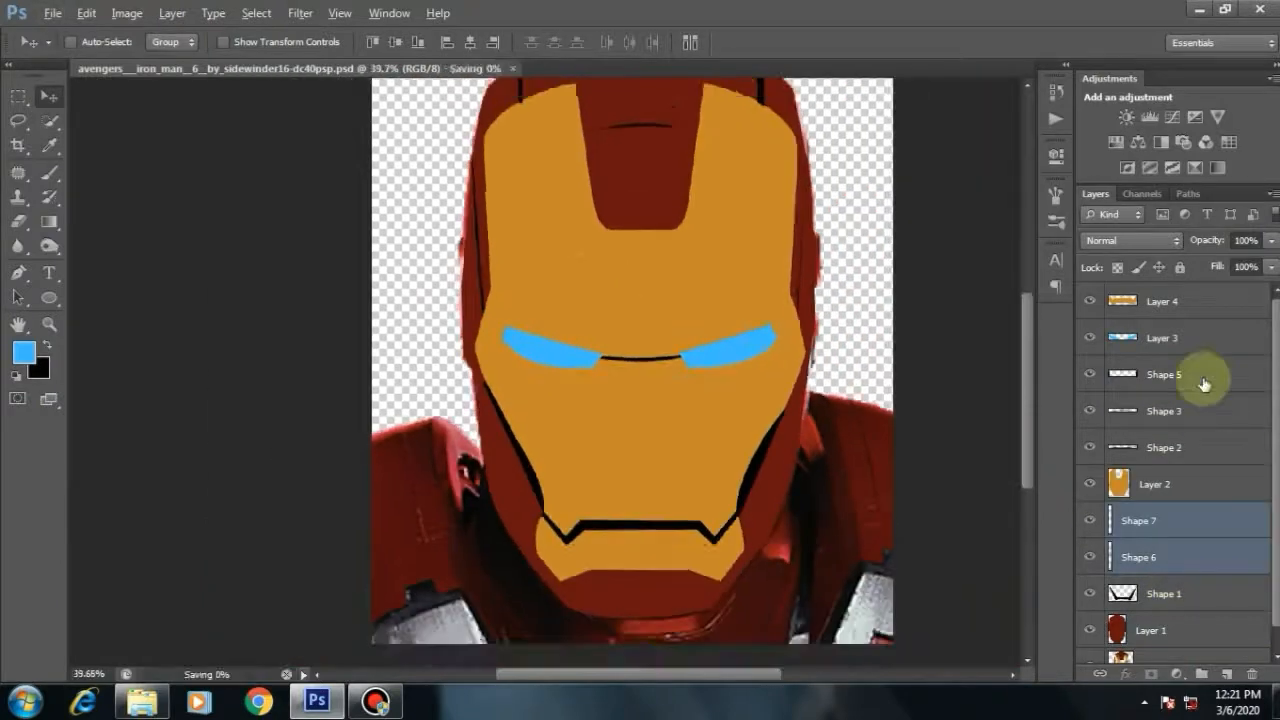
{"action": "scroll", "coordinate": [1092, 594], "scroll_direction": "down", "scroll_amount": 1}
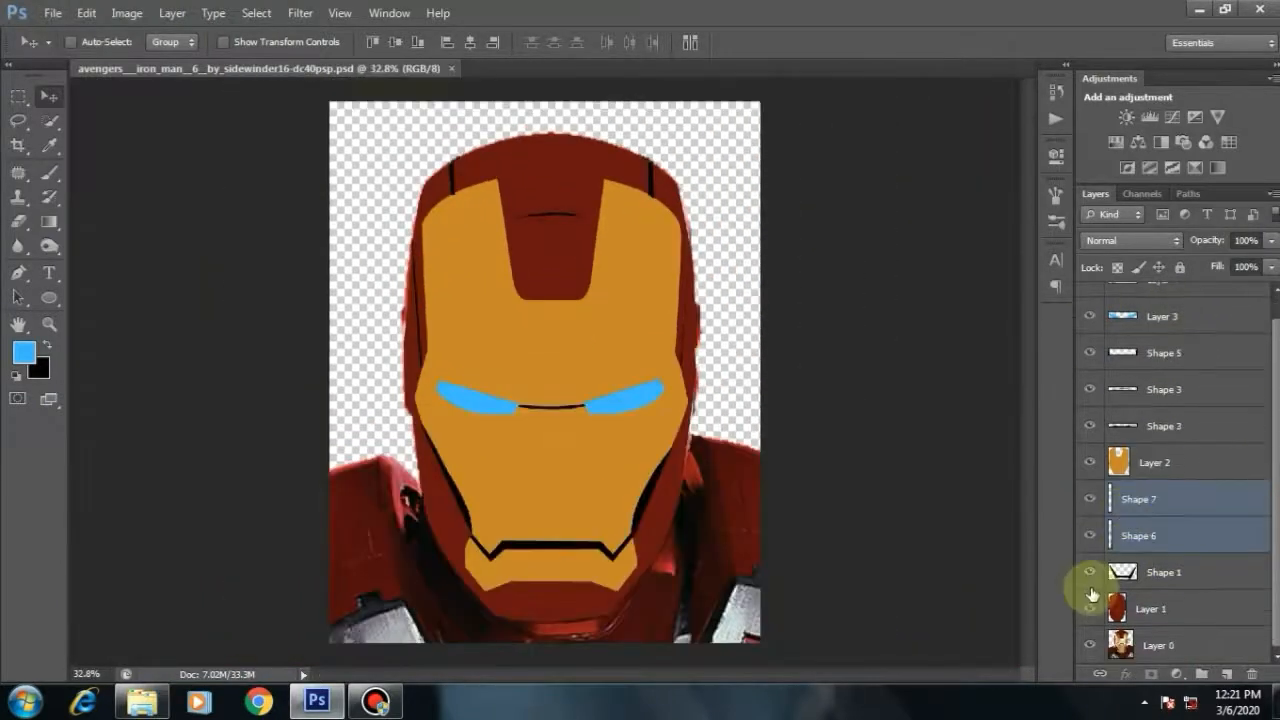
Step: Hide every artwork layer above the original photo and add a new layer above the gold faceplate layer
{"action": "left_click", "coordinate": [1093, 640]}
{"action": "left_click_drag", "start_coordinate": [1091, 604], "coordinate": [1092, 300]}
{"action": "scroll", "coordinate": [538, 395], "scroll_direction": "up", "scroll_amount": 3}
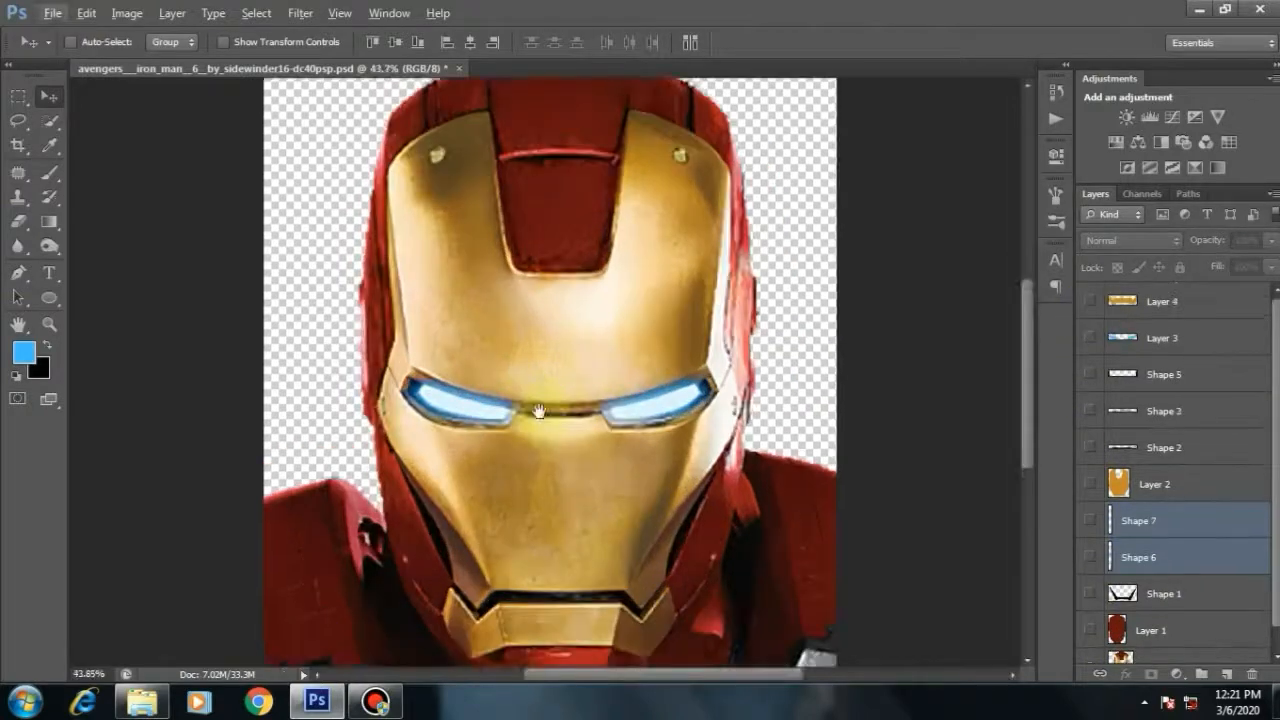
{"action": "left_click", "coordinate": [1150, 478]}
{"action": "scroll", "coordinate": [614, 362], "scroll_direction": "up", "scroll_amount": 1}
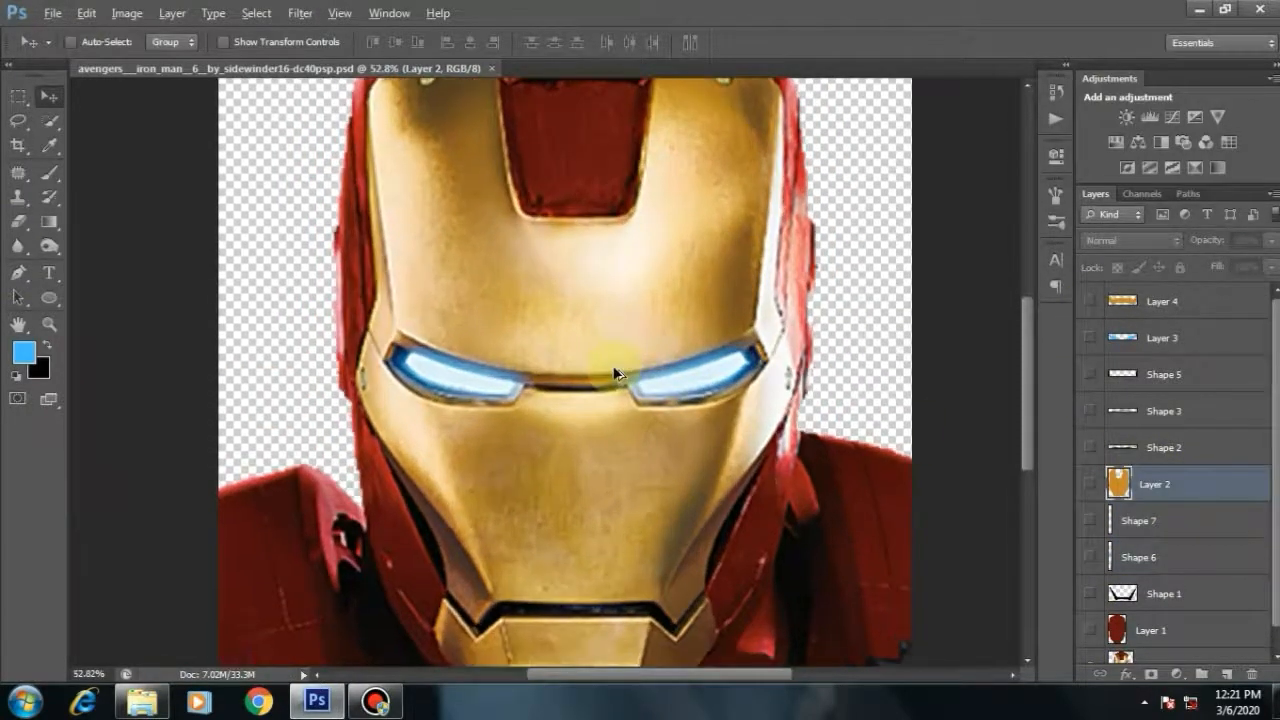
{"action": "key", "text": "ctrl+shift+alt+n"}
Step: Draw a black ellipse about 1.69 cm by 1.41 cm on the faceplate's upper image-left bolt and rotate it to match the bolt
{"action": "scroll", "coordinate": [610, 365], "scroll_direction": "up", "scroll_amount": 2}
{"action": "left_click_drag", "start_coordinate": [404, 89], "coordinate": [475, 415]}
{"action": "scroll", "coordinate": [475, 415], "scroll_direction": "up", "scroll_amount": 10}
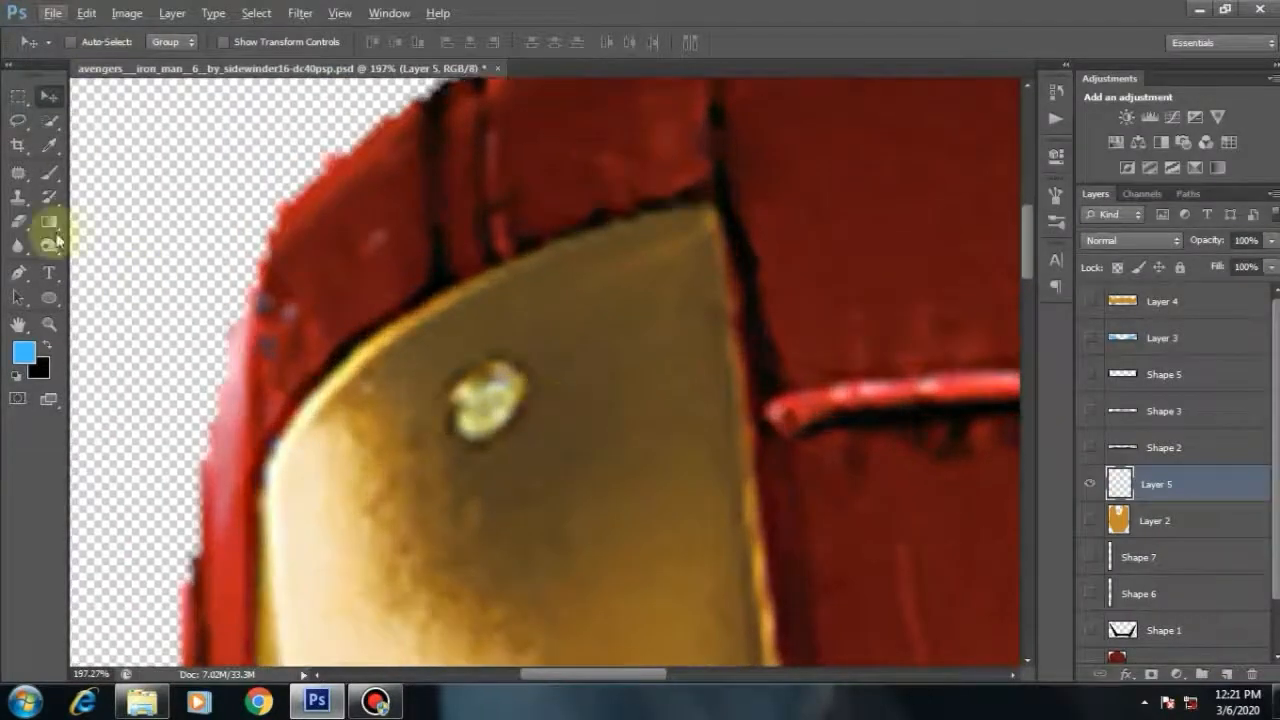
{"action": "left_click", "coordinate": [48, 297]}
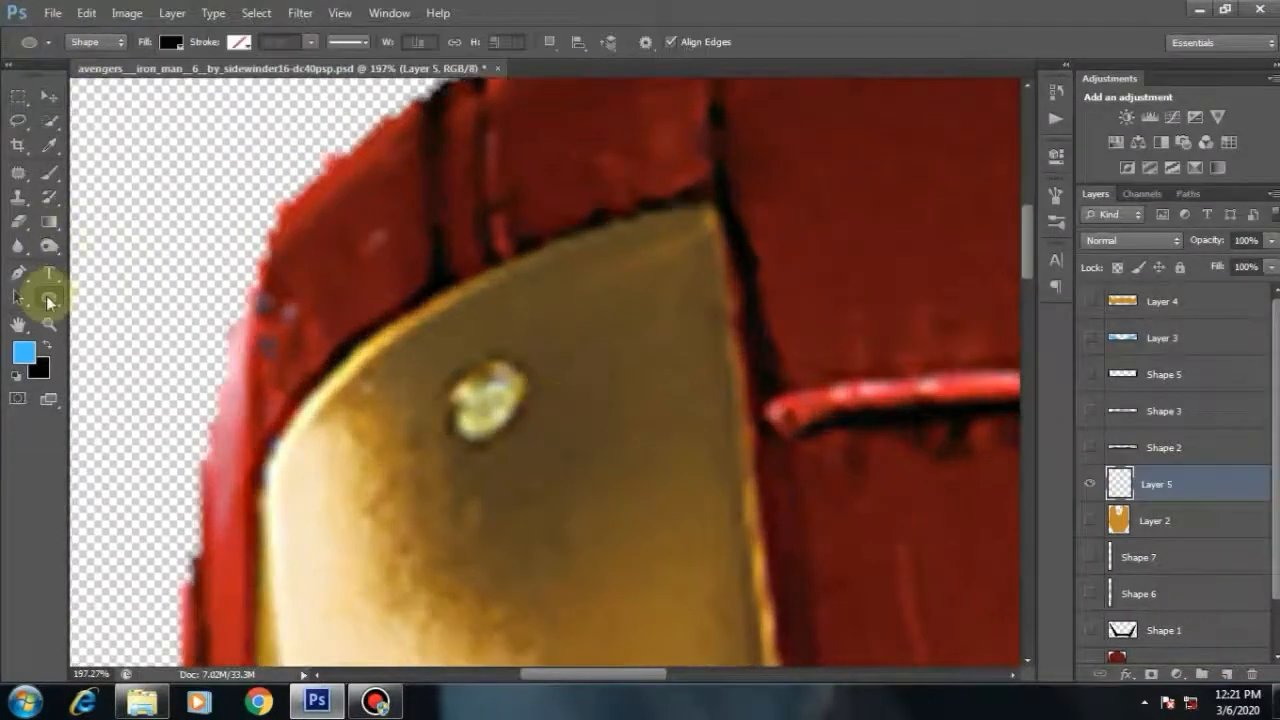
{"action": "left_click", "coordinate": [171, 42]}
{"action": "left_click_drag", "start_coordinate": [493, 403], "coordinate": [523, 434]}
{"action": "key", "text": "ctrl+z"}
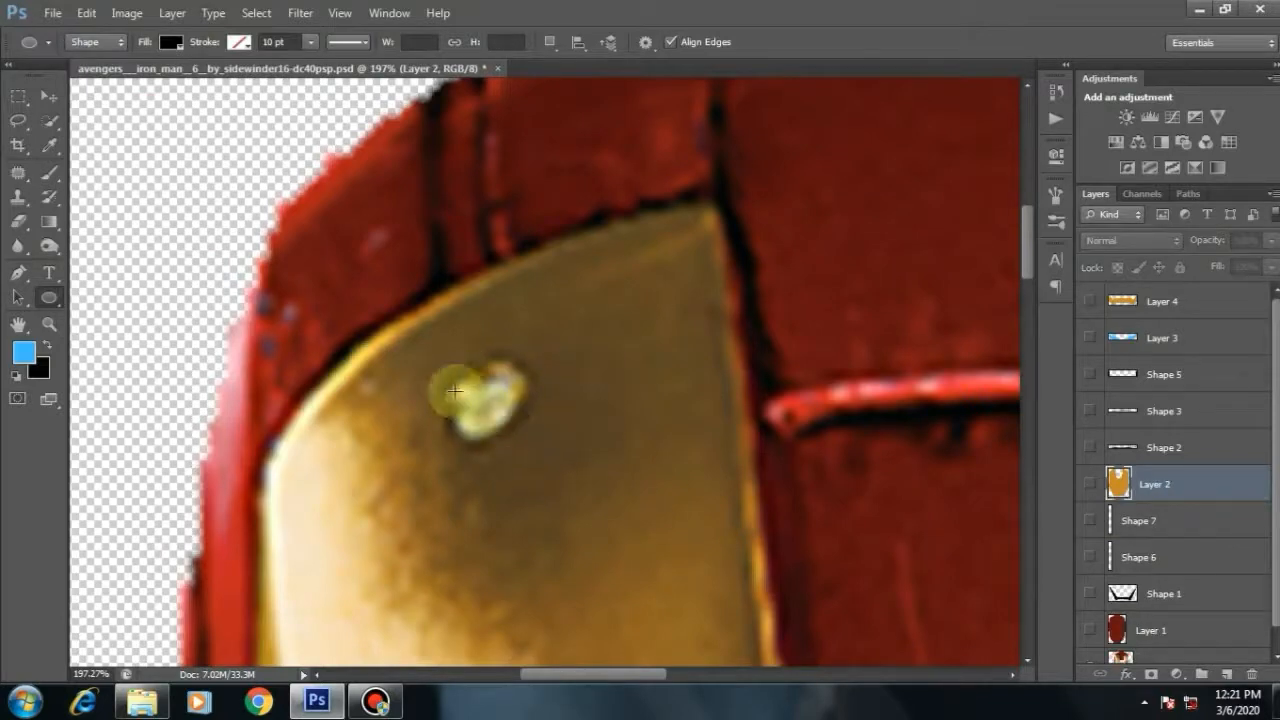
{"action": "left_click_drag", "start_coordinate": [457, 386], "coordinate": [541, 459]}
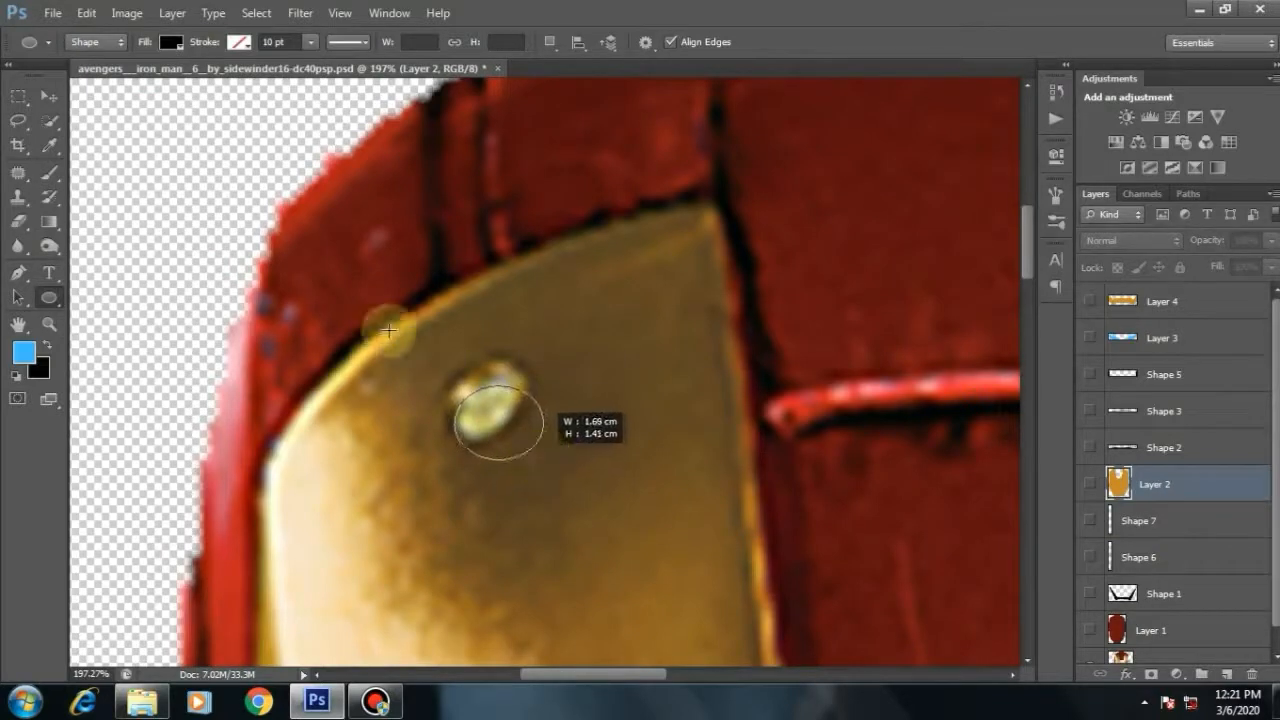
{"action": "key", "text": "ctrl+t"}
{"action": "left_click_drag", "start_coordinate": [593, 354], "coordinate": [526, 283]}
{"action": "key", "text": "Return"}
{"action": "left_click_drag", "start_coordinate": [518, 424], "coordinate": [506, 398]}
Step: Place a copy of the black bolt ellipse over the matching bolt on the image-right side and merge both ellipses into one layer
{"action": "scroll", "coordinate": [601, 367], "scroll_direction": "down", "scroll_amount": 6}
{"action": "left_click_drag", "start_coordinate": [630, 370], "coordinate": [258, 318]}
{"action": "key", "text": "ctrl+j"}
{"action": "left_click_drag", "start_coordinate": [428, 345], "coordinate": [726, 357]}
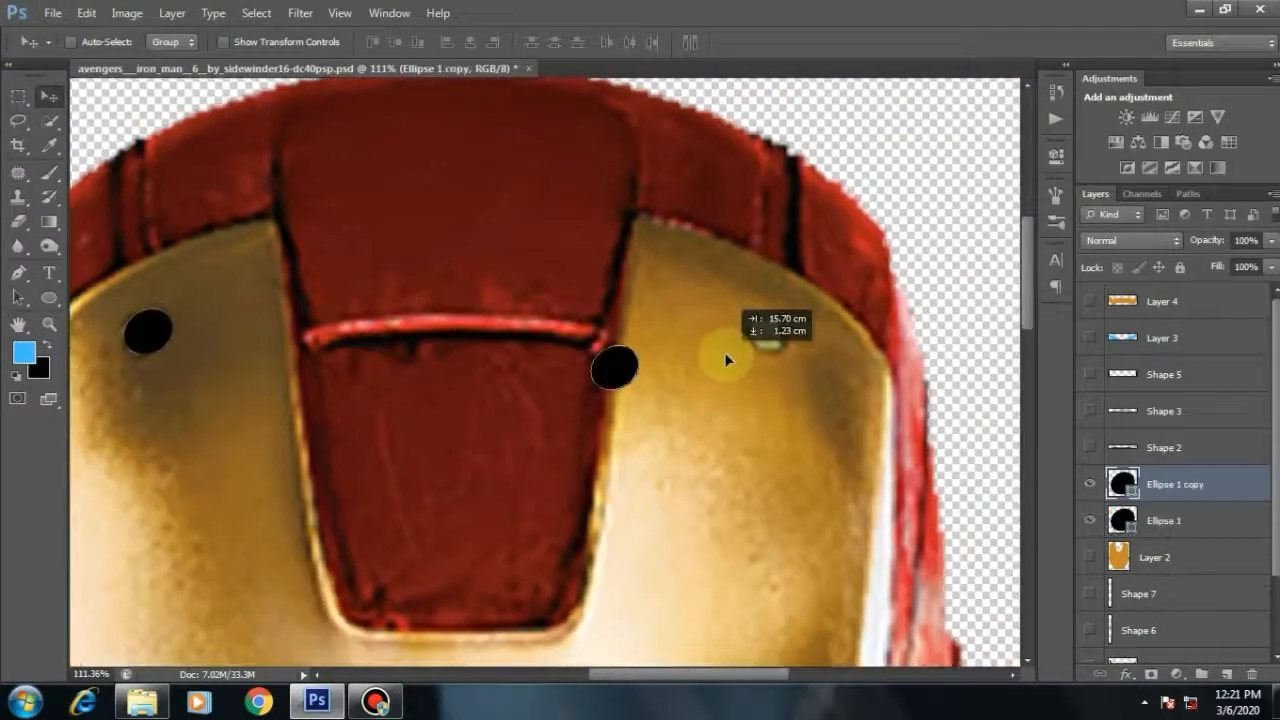
{"action": "key", "text": "ctrl+t"}
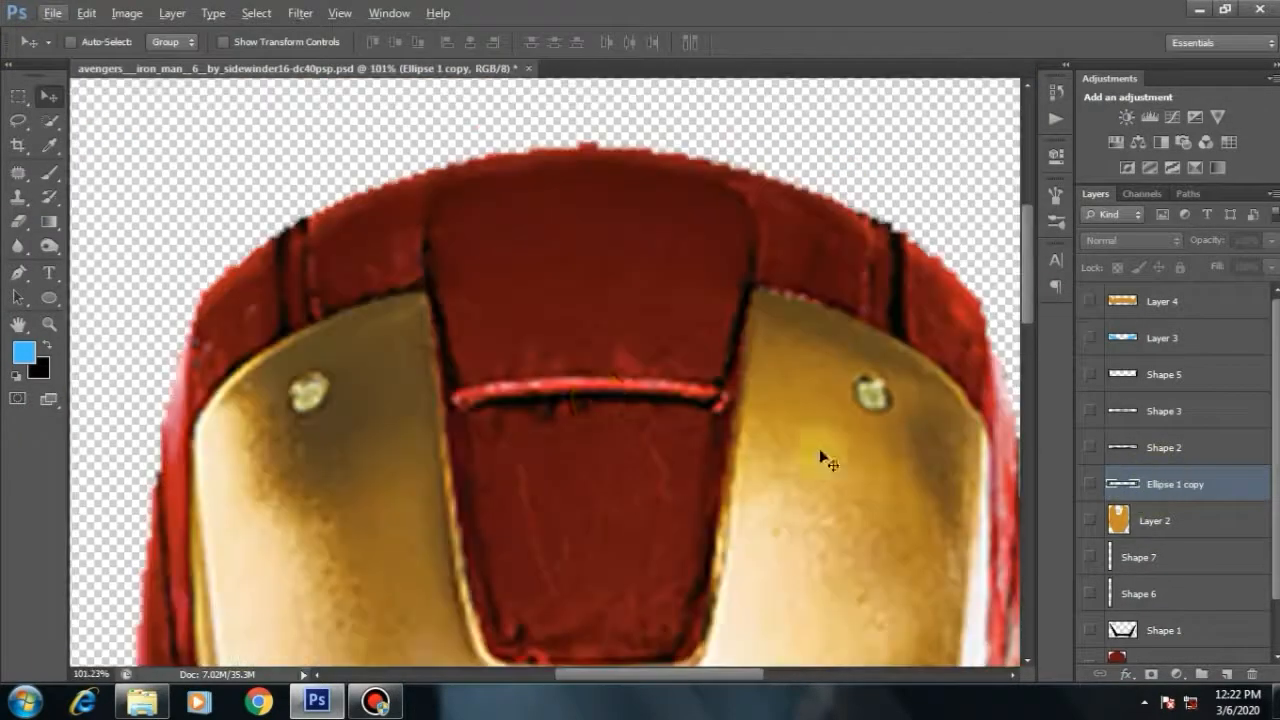
Step: Apply a colour overlay of #bfbe82, sampled from the photo's bolt, to the layer with both upper bolts
{"action": "double_click", "coordinate": [1216, 481]}
{"action": "left_click", "coordinate": [786, 446]}
{"action": "left_click", "coordinate": [1133, 185]}
{"action": "left_click", "coordinate": [23, 352]}
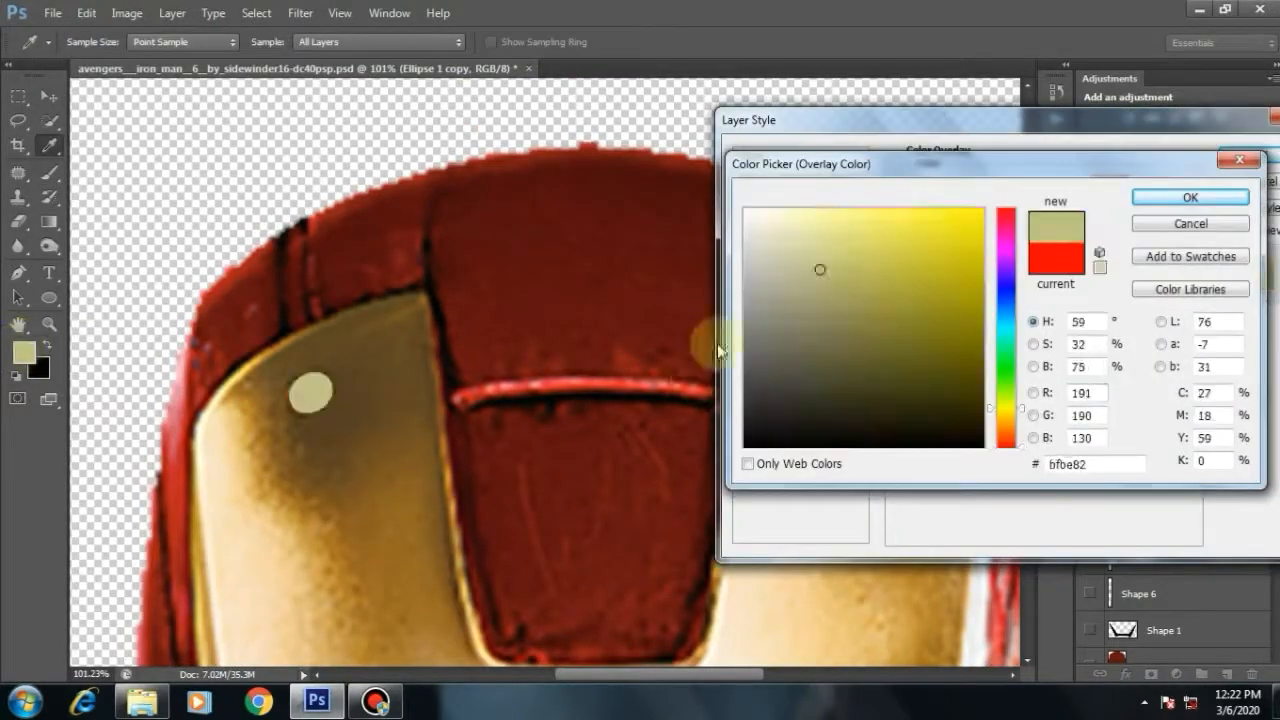
{"action": "left_click", "coordinate": [1190, 198]}
{"action": "key", "text": "Return"}
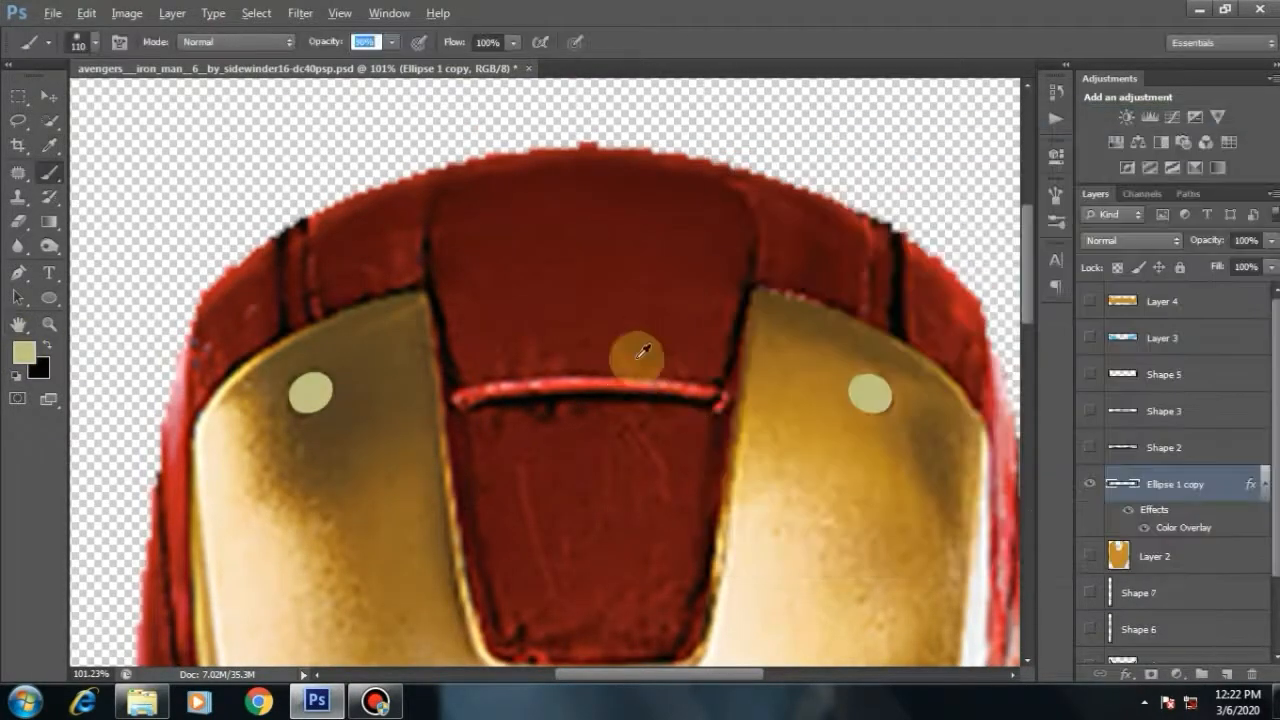
{"action": "left_click", "coordinate": [47, 96]}
{"action": "key", "text": "b"}
{"action": "left_click", "coordinate": [47, 96]}
Step: Draw a narrow upright ellipse about 7 px by 44 px over the small dark mark at the faceplate's image-left edge, beside the eye
{"action": "scroll", "coordinate": [743, 386], "scroll_direction": "down", "scroll_amount": 3}
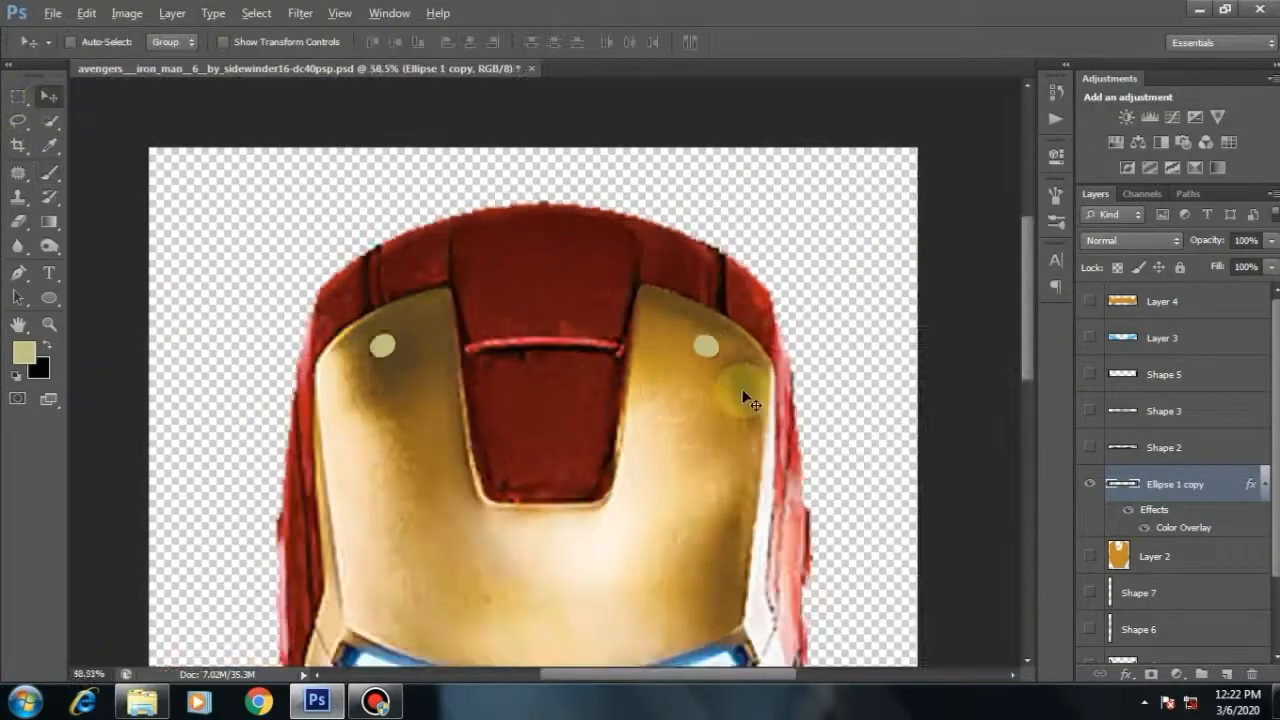
{"action": "scroll", "coordinate": [487, 460], "scroll_direction": "up", "scroll_amount": 1}
{"action": "scroll", "coordinate": [454, 448], "scroll_direction": "up", "scroll_amount": 5}
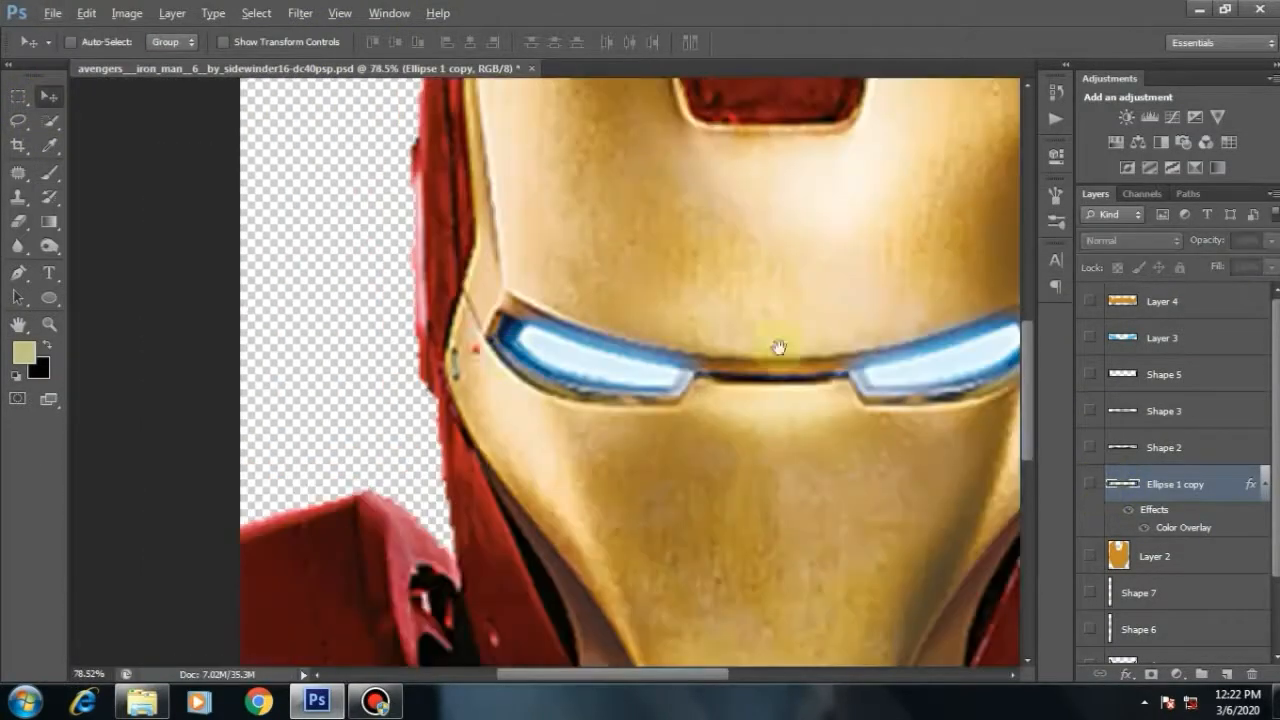
{"action": "key", "text": "ctrl+shift+alt+n"}
{"action": "scroll", "coordinate": [370, 447], "scroll_direction": "up", "scroll_amount": 3}
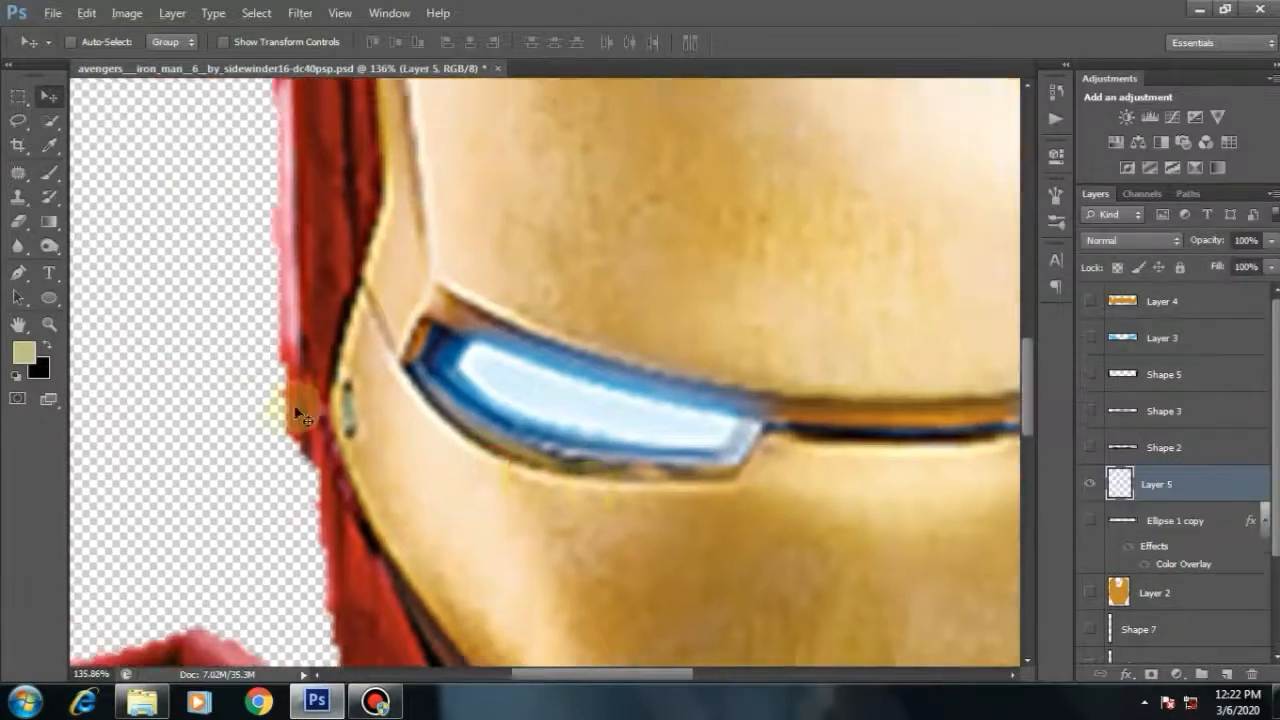
{"action": "key", "text": "u"}
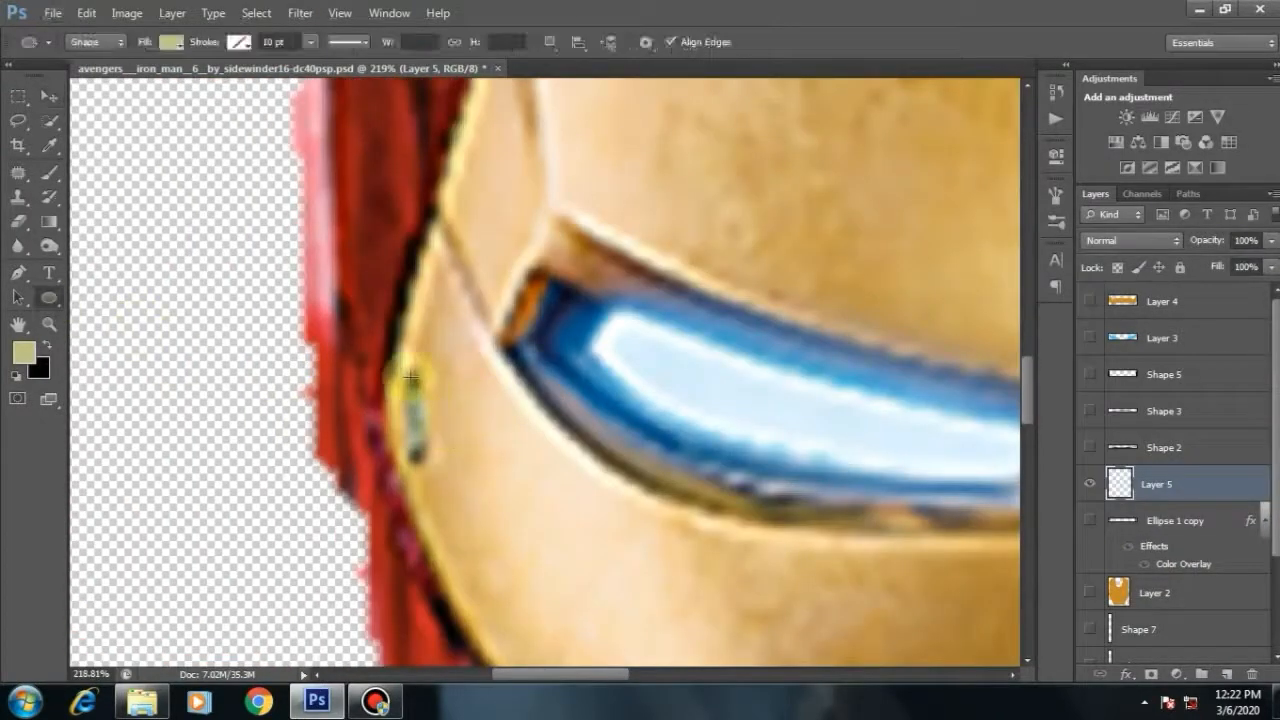
{"action": "left_click_drag", "start_coordinate": [410, 378], "coordinate": [425, 472]}
Step: Draw a matching narrow ellipse about 7 px by 45 px over the dark mark at the faceplate's image-right edge
{"action": "left_click_drag", "start_coordinate": [746, 366], "coordinate": [217, 338]}
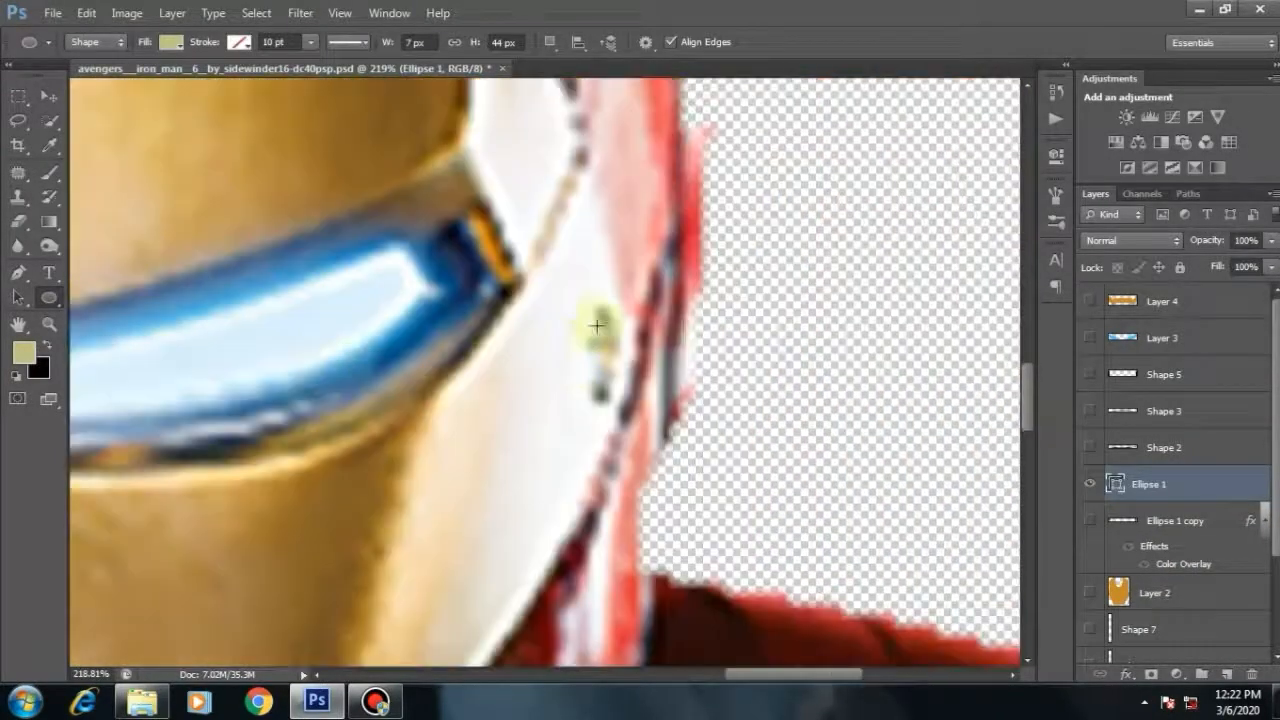
{"action": "left_click_drag", "start_coordinate": [612, 401], "coordinate": [613, 406]}
{"action": "scroll", "coordinate": [410, 346], "scroll_direction": "down", "scroll_amount": 8}
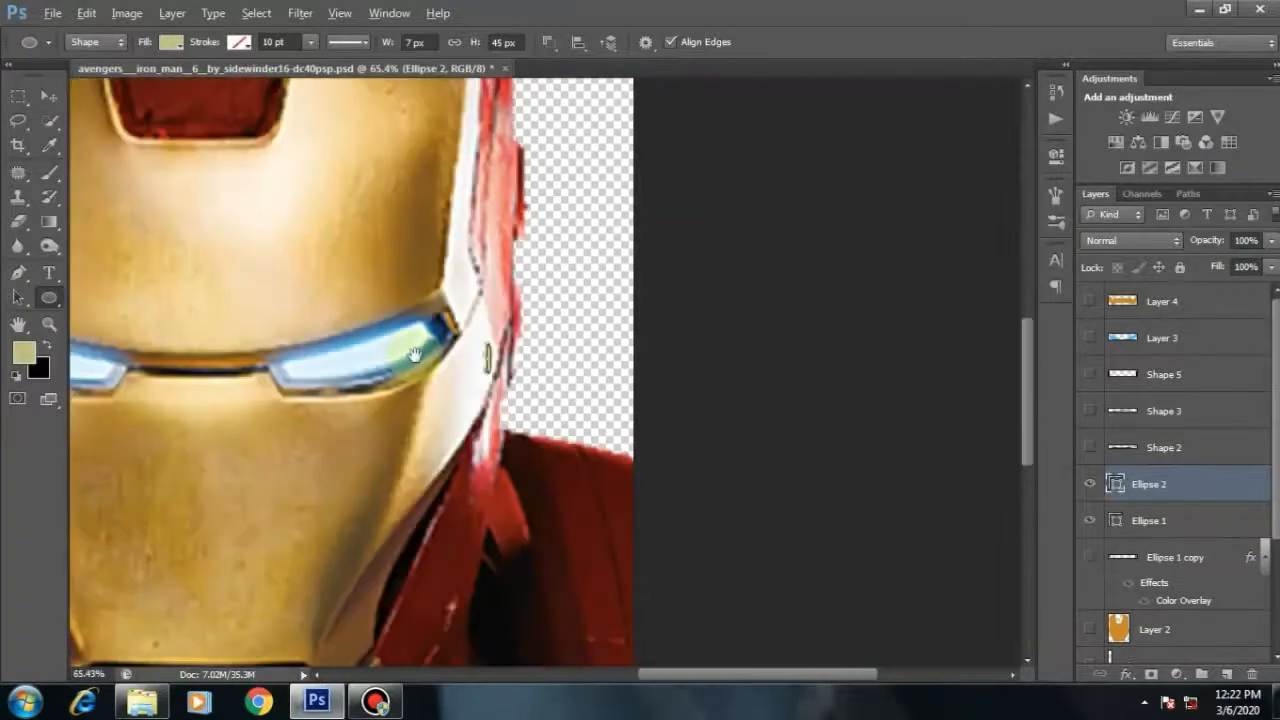
{"action": "key", "text": "v"}
Step: Trace the outer edge of the red panel below the gold chin piece as a black-filled pen shape about 260 px wide
{"action": "scroll", "coordinate": [514, 423], "scroll_direction": "up", "scroll_amount": 3}
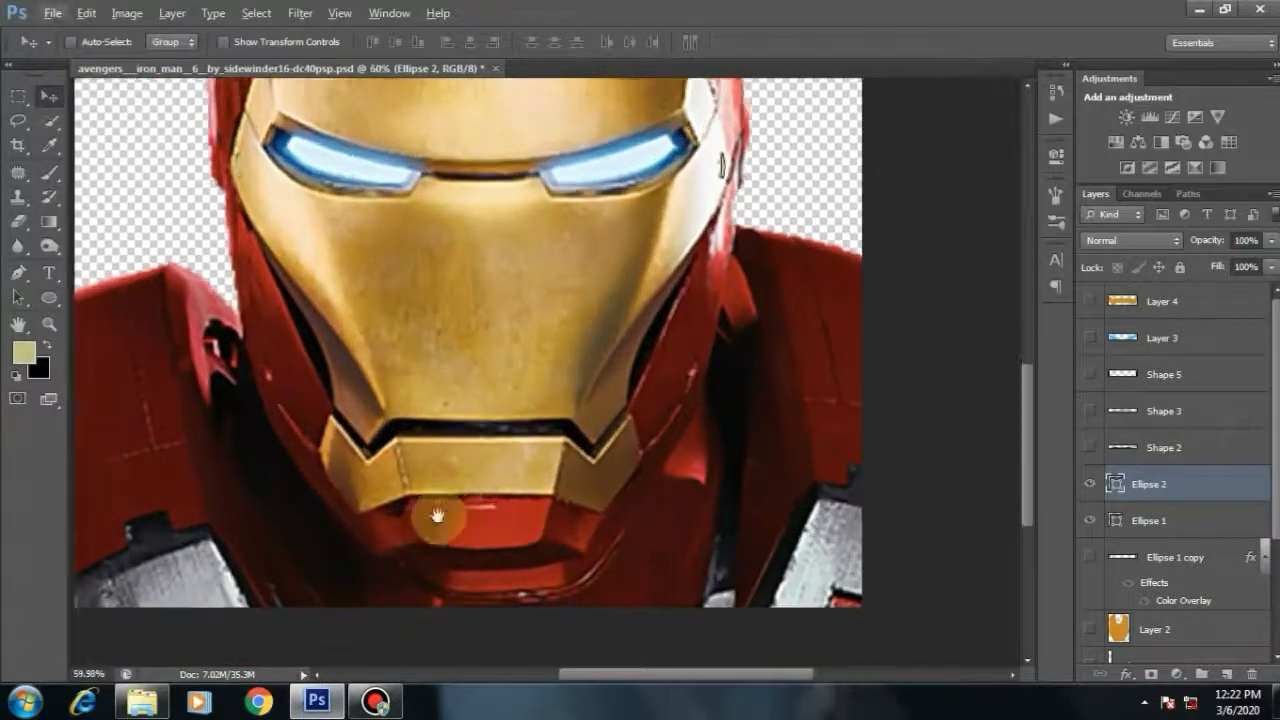
{"action": "key", "text": "ctrl+shift+alt+n"}
{"action": "scroll", "coordinate": [520, 415], "scroll_direction": "up", "scroll_amount": 3}
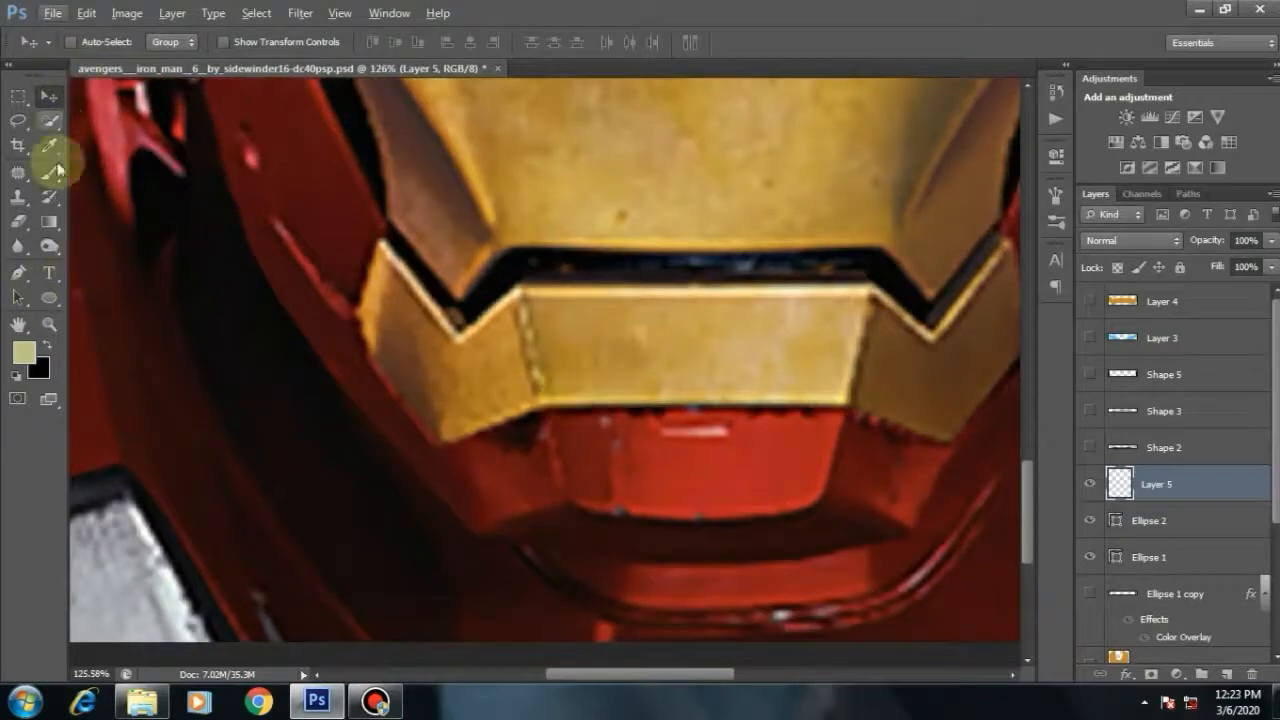
{"action": "left_click", "coordinate": [18, 272]}
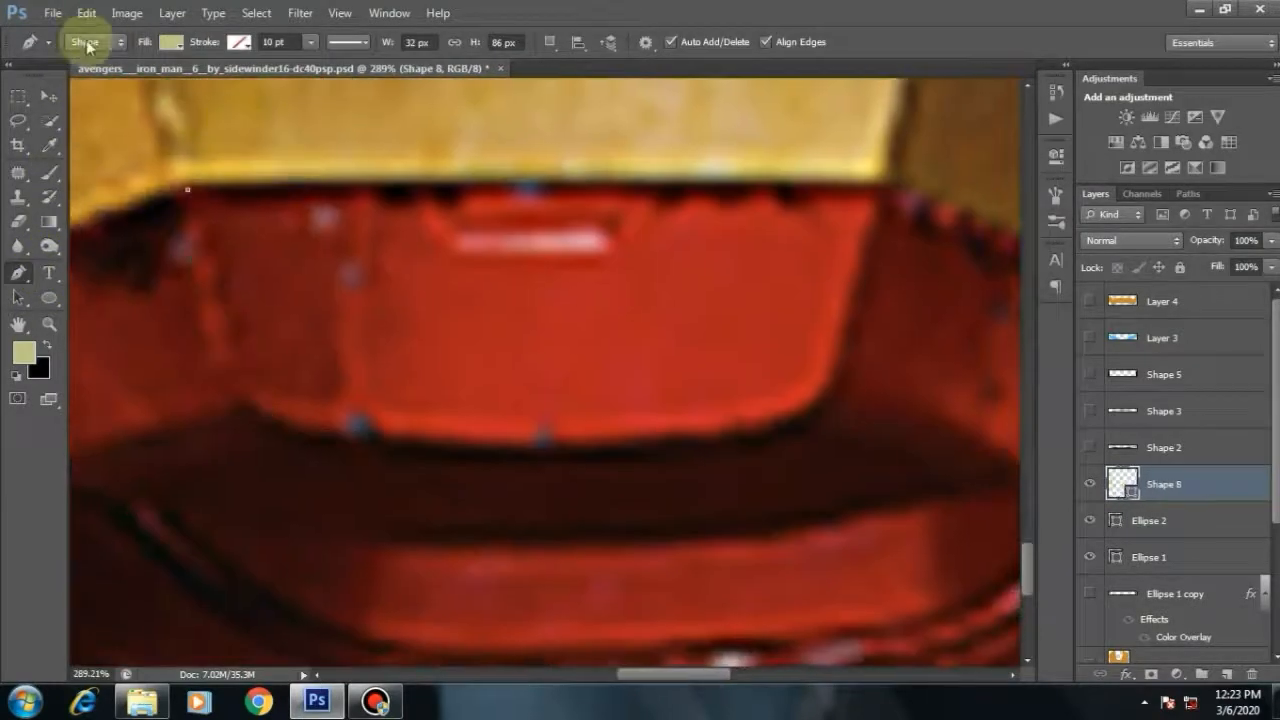
{"action": "key", "text": "ctrl+z"}
{"action": "left_click", "coordinate": [168, 42]}
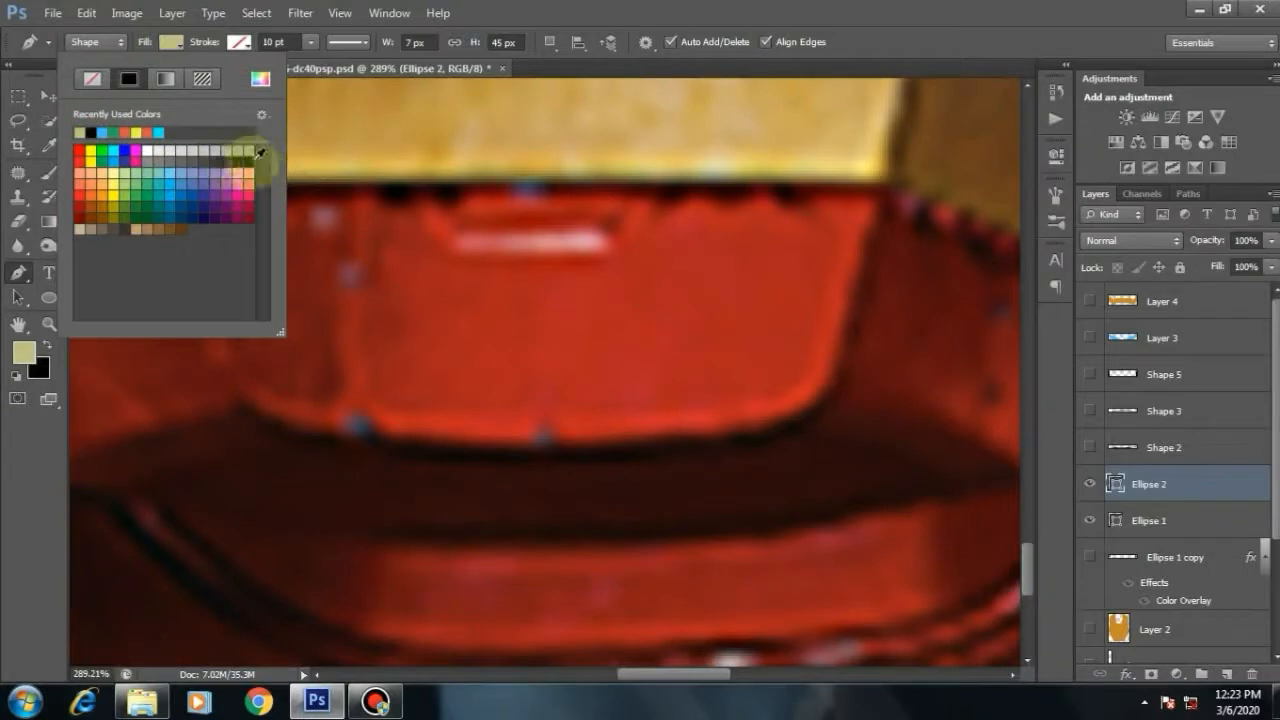
{"action": "left_click", "coordinate": [168, 42]}
{"action": "left_click", "coordinate": [185, 191]}
{"action": "left_click_drag", "start_coordinate": [265, 424], "coordinate": [313, 431]}
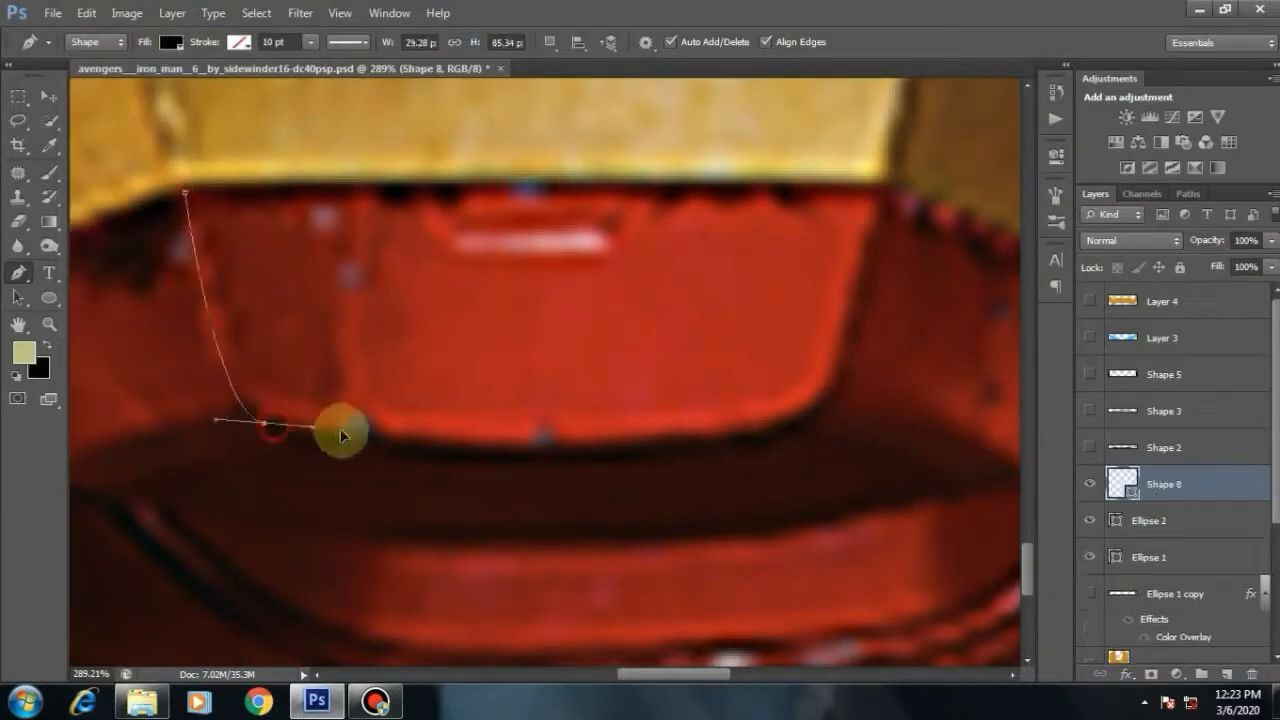
{"action": "left_click_drag", "start_coordinate": [834, 414], "coordinate": [814, 308]}
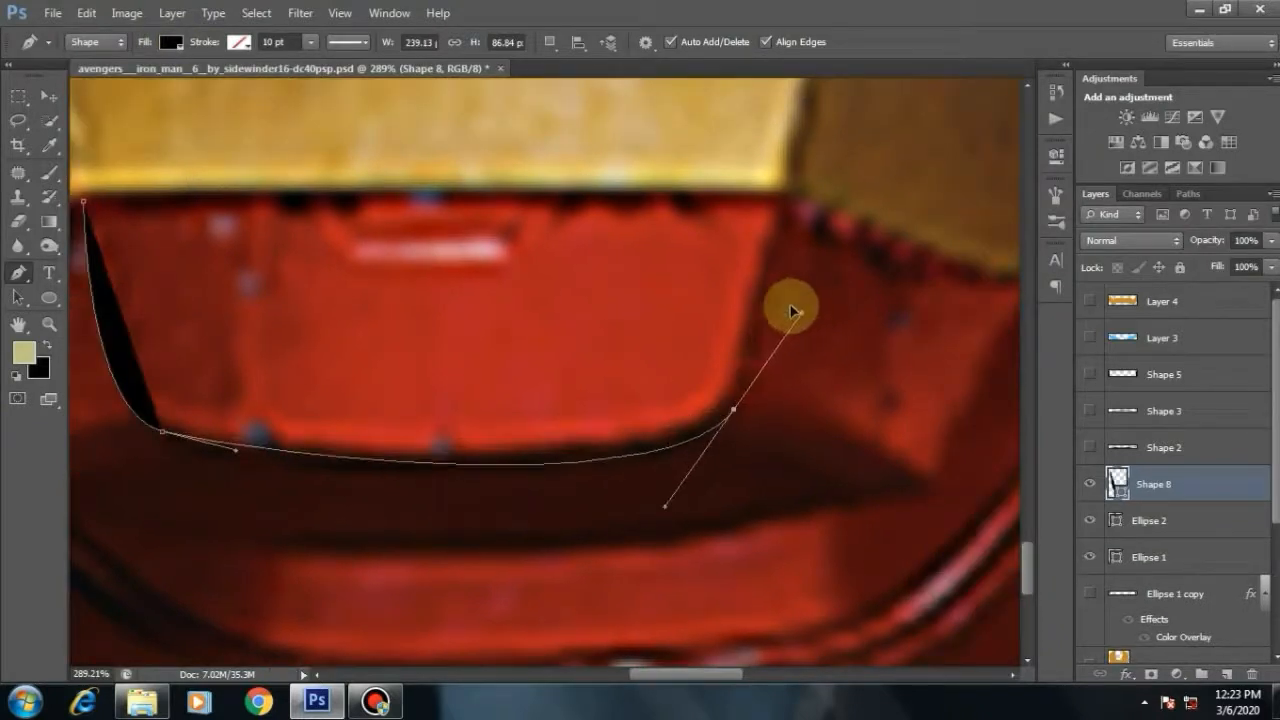
{"action": "left_click", "coordinate": [781, 196]}
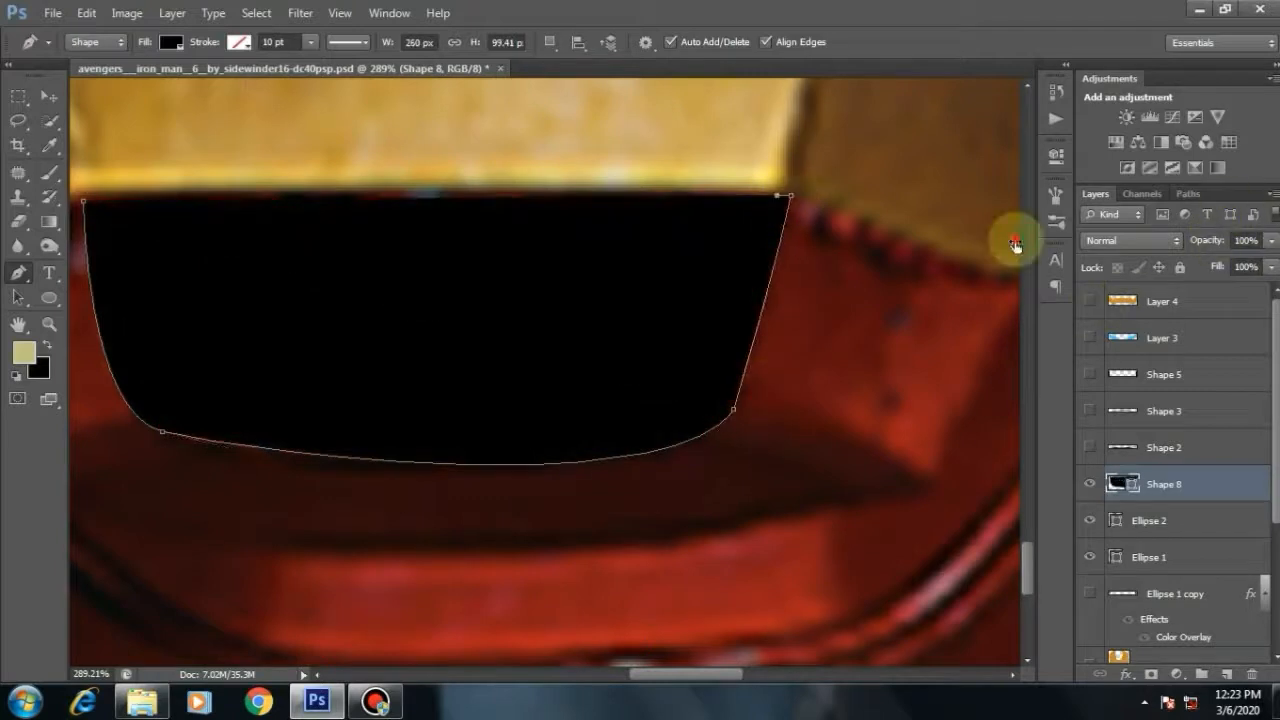
Step: With the chin shape's opacity at 0%, trace back along the red panel's inner edge and close the path as a thin outline
{"action": "left_click_drag", "start_coordinate": [1015, 243], "coordinate": [810, 418]}
{"action": "key", "text": "ctrl+z"}
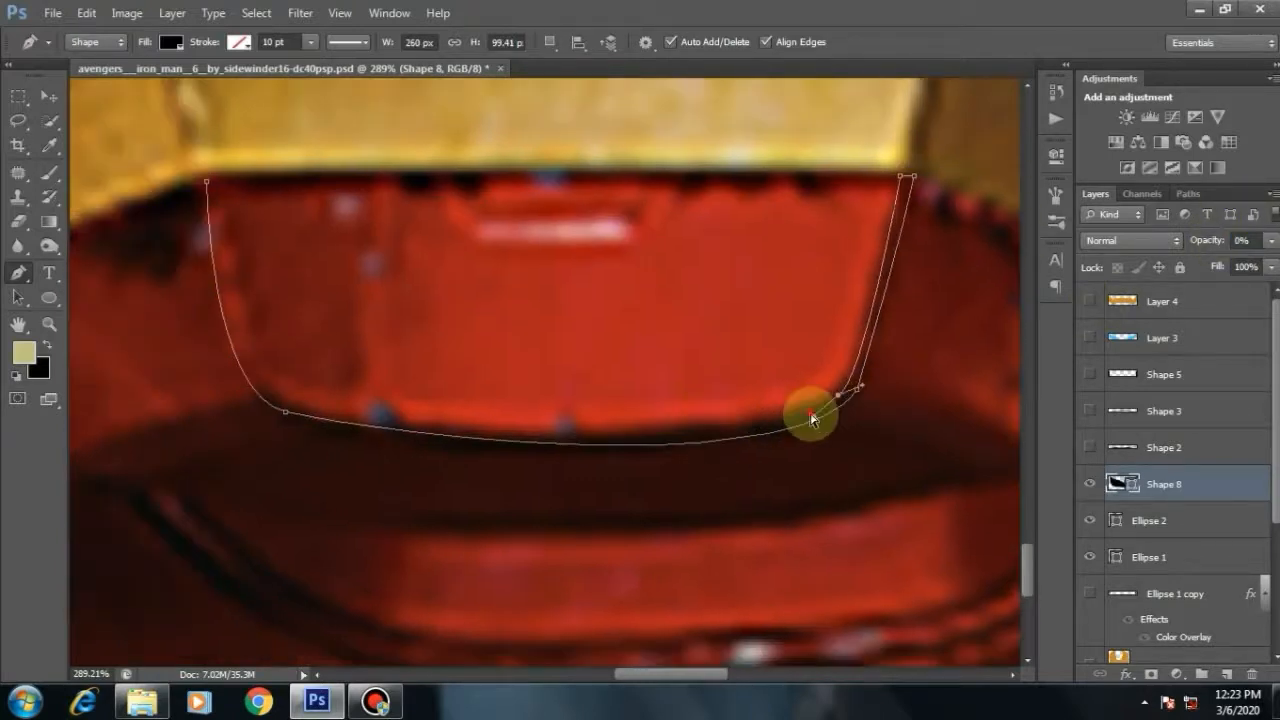
{"action": "left_click_drag", "start_coordinate": [569, 457], "coordinate": [687, 484]}
{"action": "left_click_drag", "start_coordinate": [403, 425], "coordinate": [68, 353]}
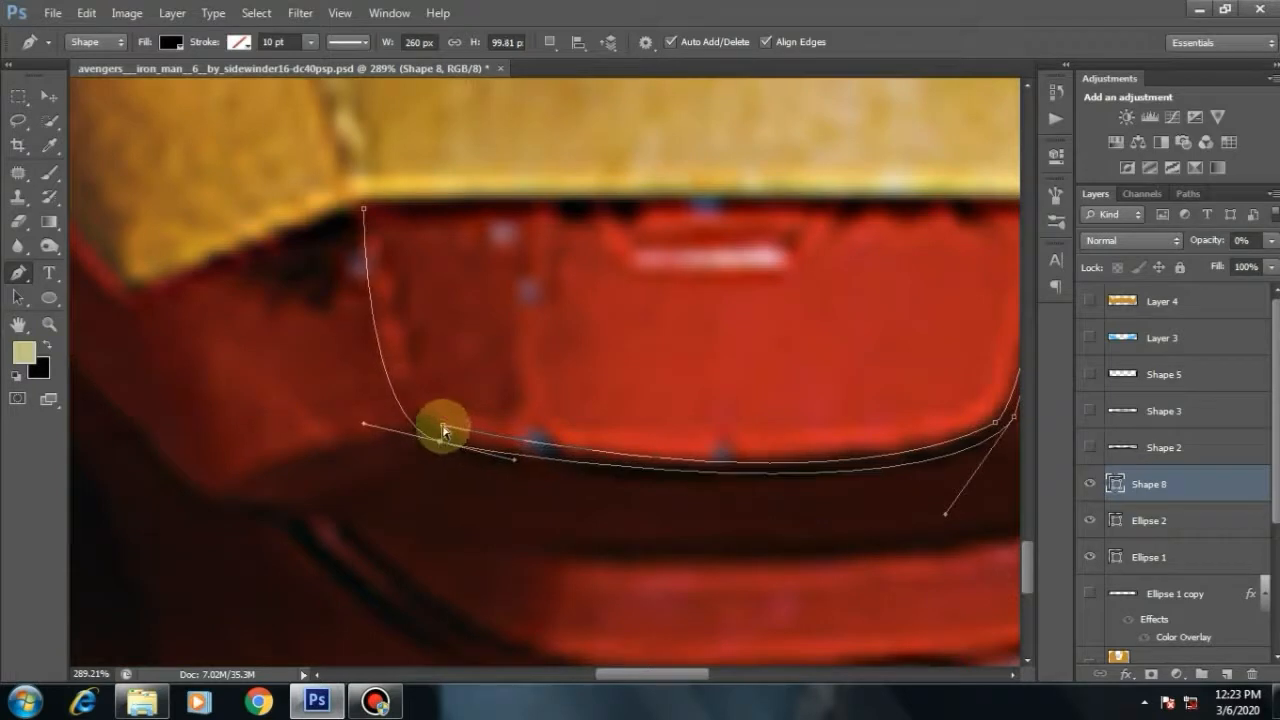
{"action": "left_click_drag", "start_coordinate": [443, 427], "coordinate": [446, 435]}
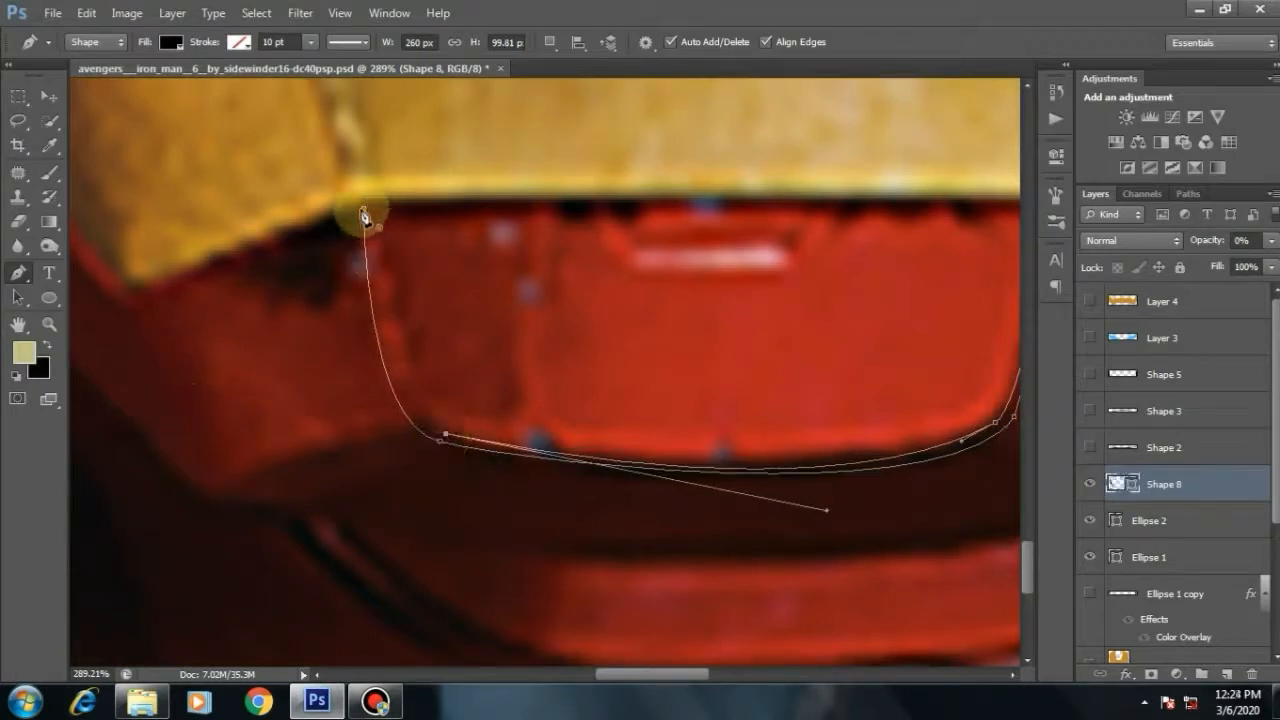
{"action": "scroll", "coordinate": [380, 170], "scroll_direction": "up", "scroll_amount": 3}
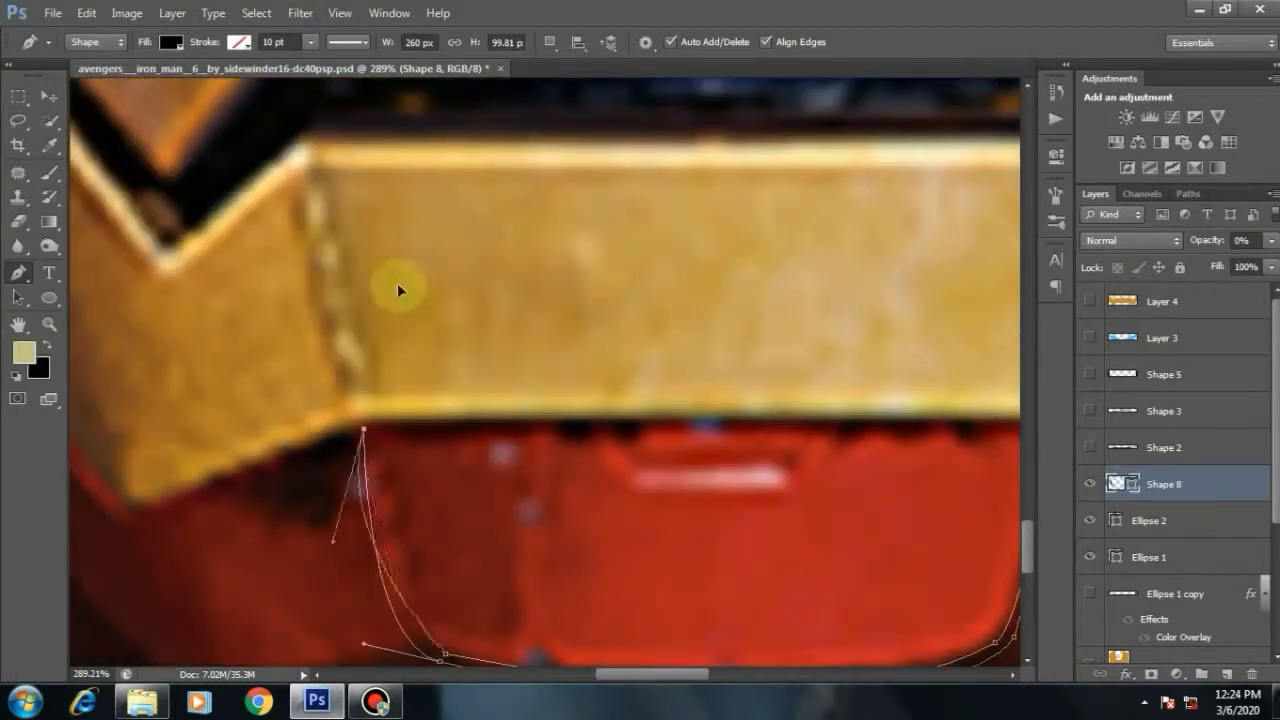
{"action": "scroll", "coordinate": [352, 229], "scroll_direction": "down", "scroll_amount": 5}
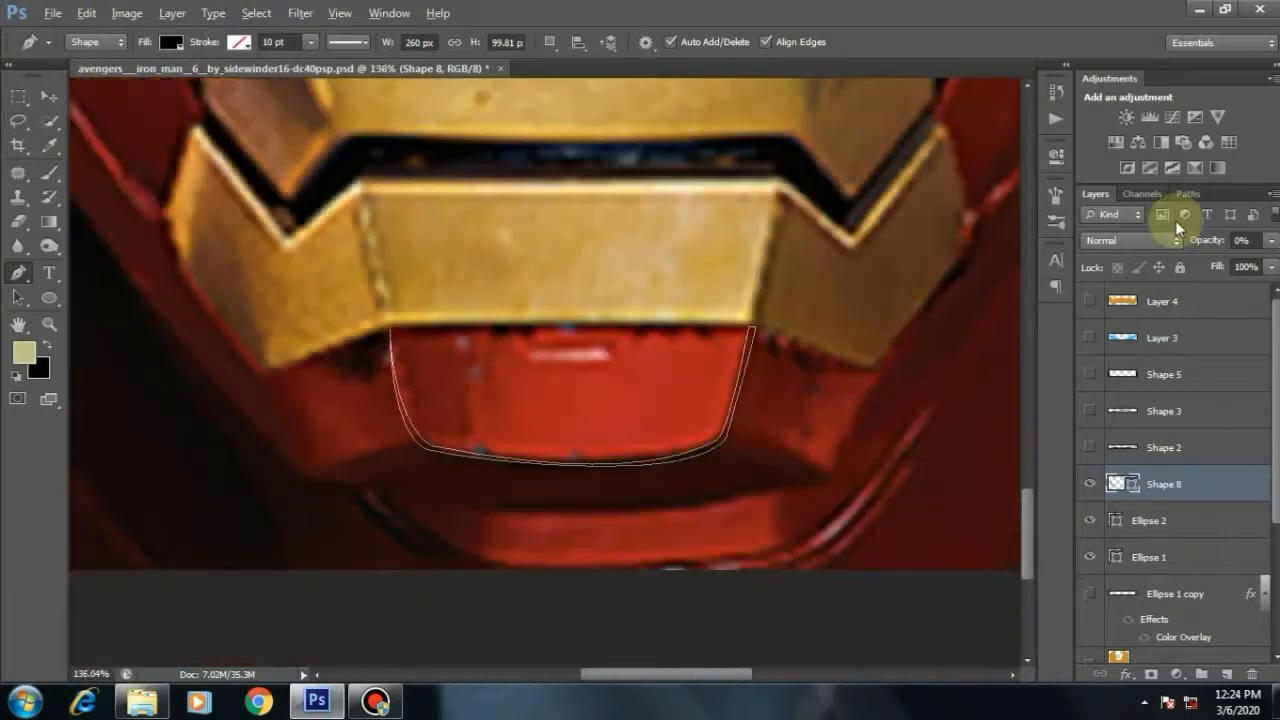
Step: Set the chin outline layer's opacity to 76% and rasterize the layer
{"action": "left_click", "coordinate": [1241, 240]}
{"action": "right_click", "coordinate": [1274, 484]}
{"action": "left_click", "coordinate": [1100, 174]}
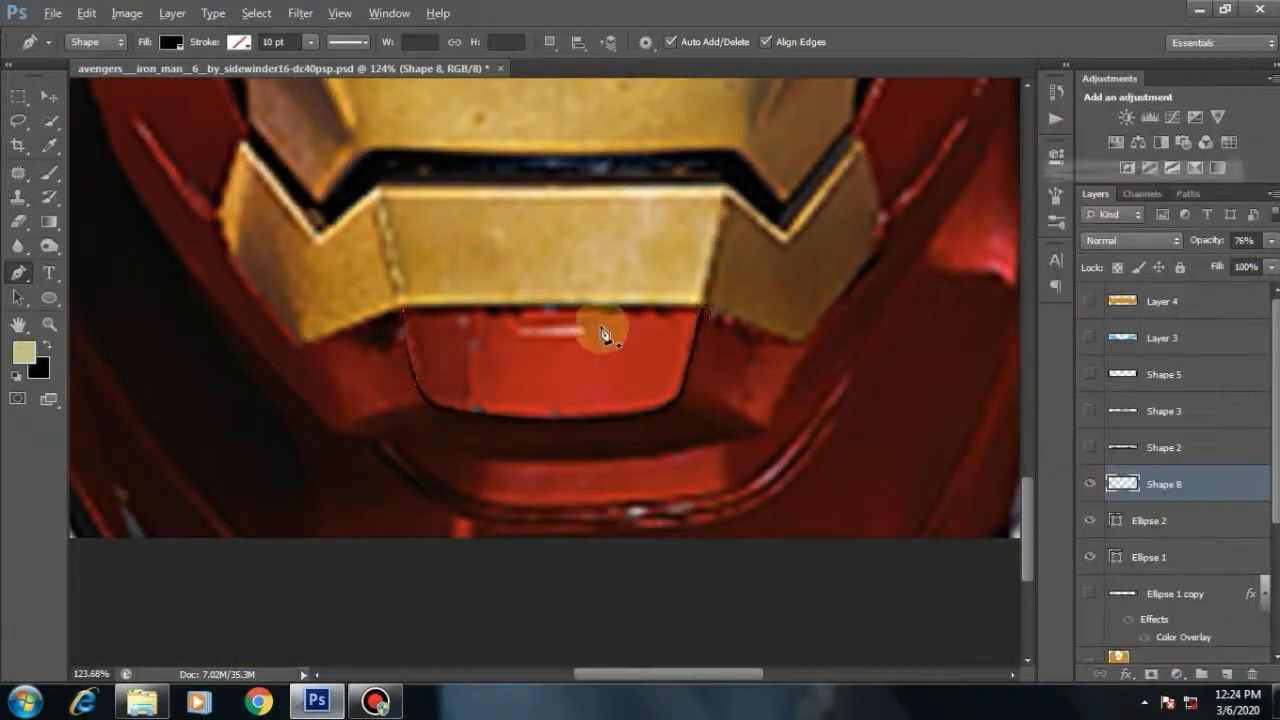
Step: Trace the crease along the image-left cheek of the gold faceplate as a thin black shape about 217 px by 309 px
{"action": "scroll", "coordinate": [606, 334], "scroll_direction": "down", "scroll_amount": 2}
{"action": "scroll", "coordinate": [694, 363], "scroll_direction": "down", "scroll_amount": 5}
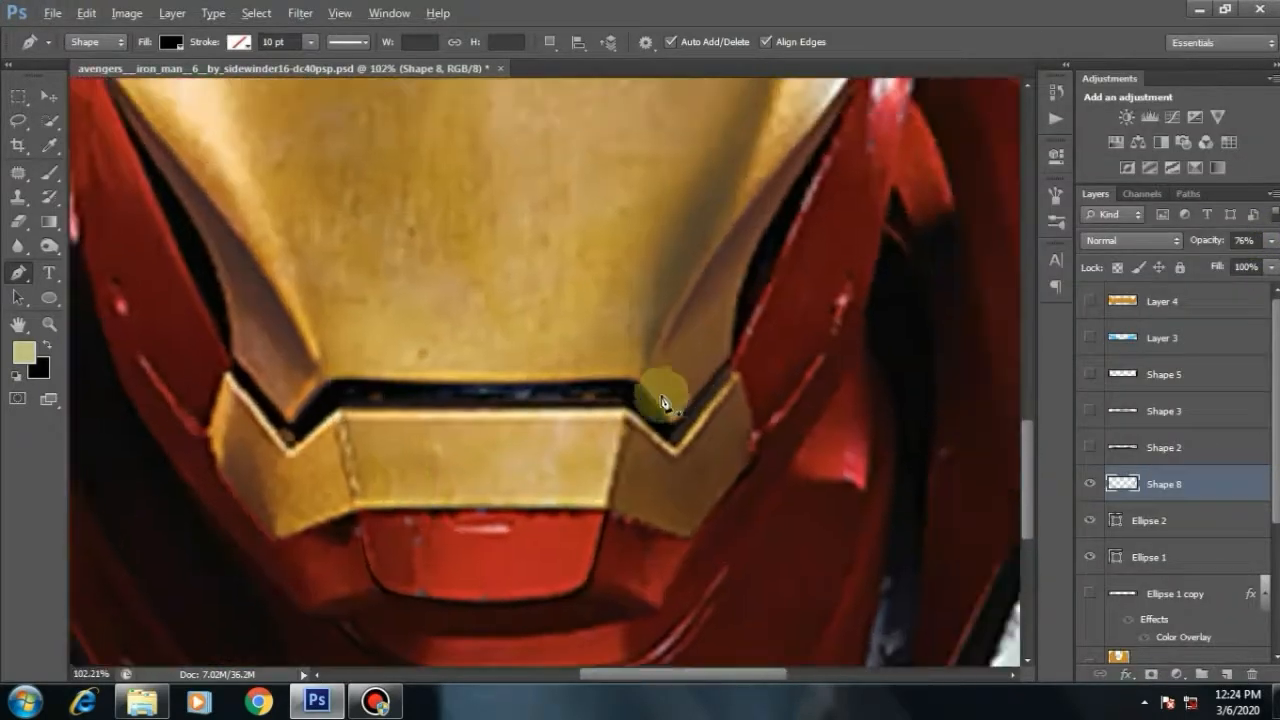
{"action": "scroll", "coordinate": [414, 486], "scroll_direction": "up", "scroll_amount": 5}
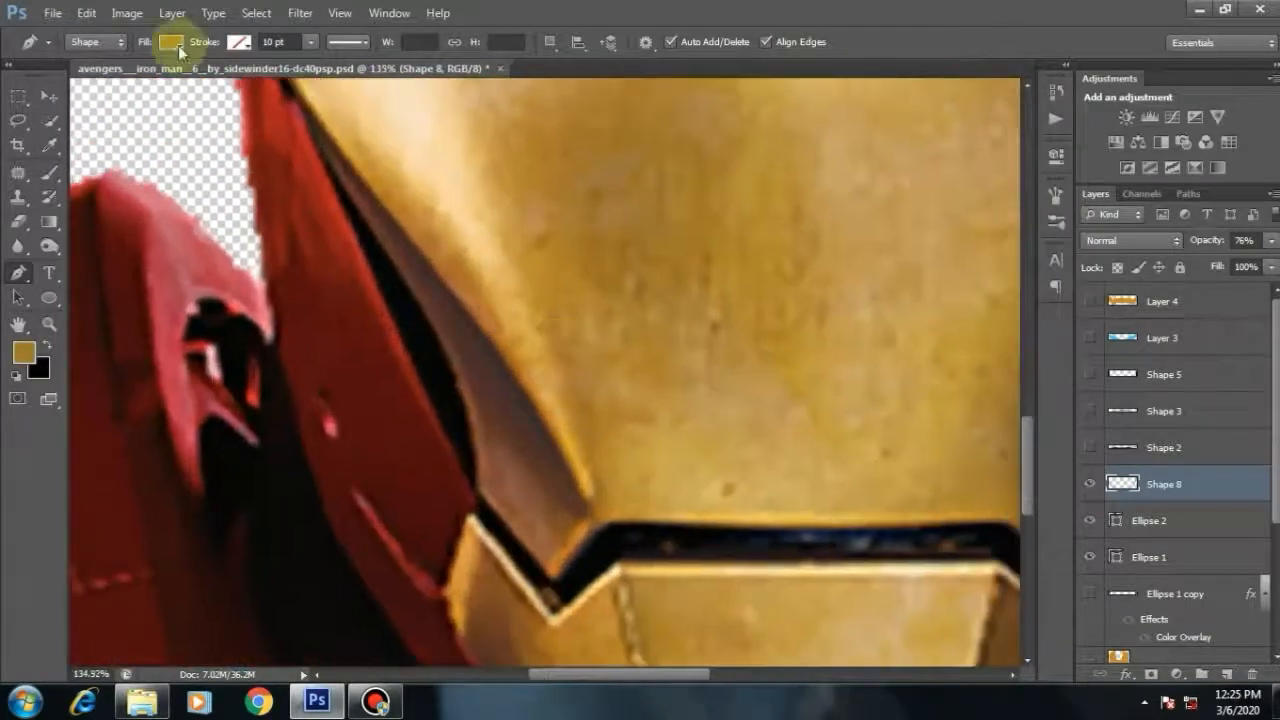
{"action": "left_click", "coordinate": [171, 42]}
{"action": "left_click", "coordinate": [128, 78]}
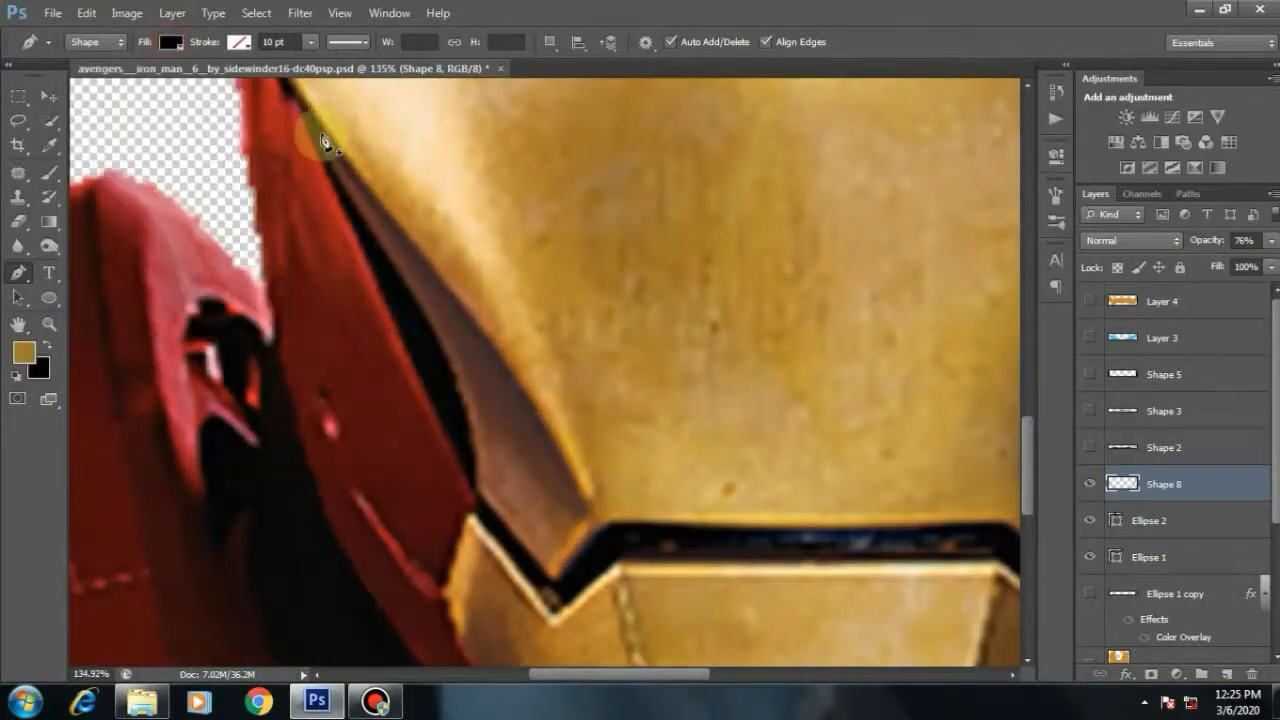
{"action": "left_click", "coordinate": [308, 112]}
{"action": "left_click_drag", "start_coordinate": [584, 502], "coordinate": [603, 580]}
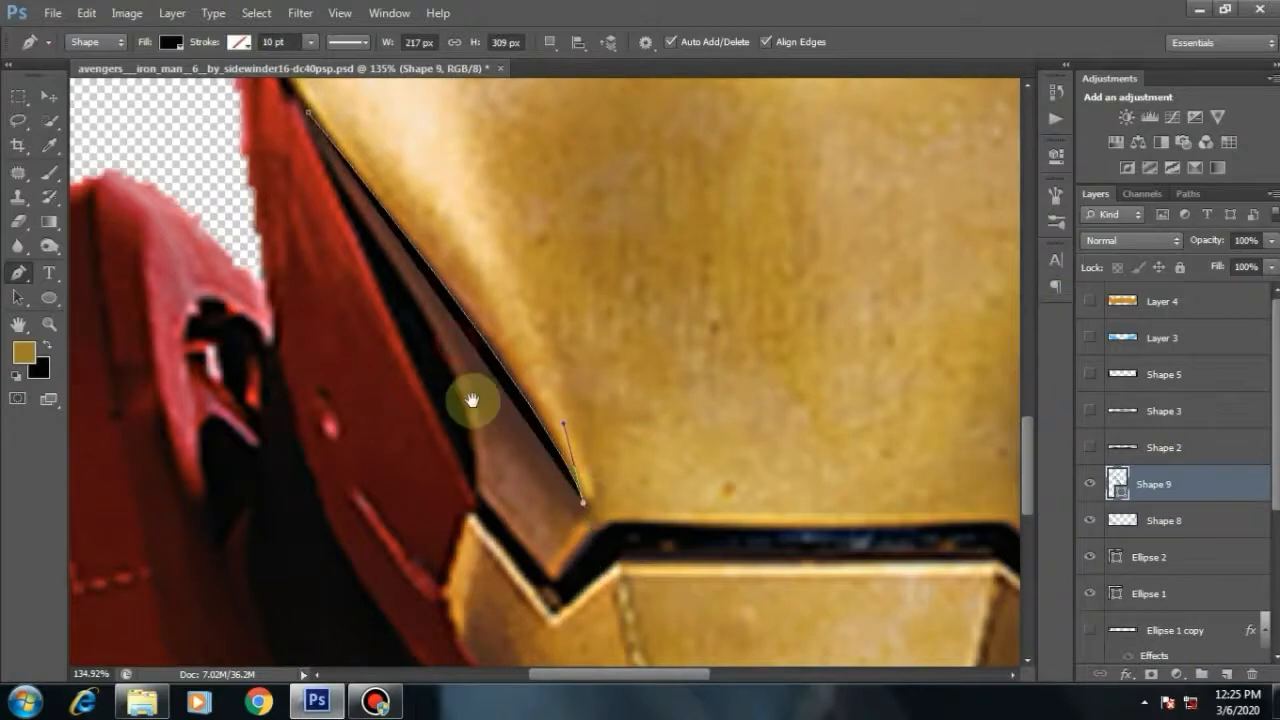
{"action": "scroll", "coordinate": [471, 400], "scroll_direction": "up", "scroll_amount": 2}
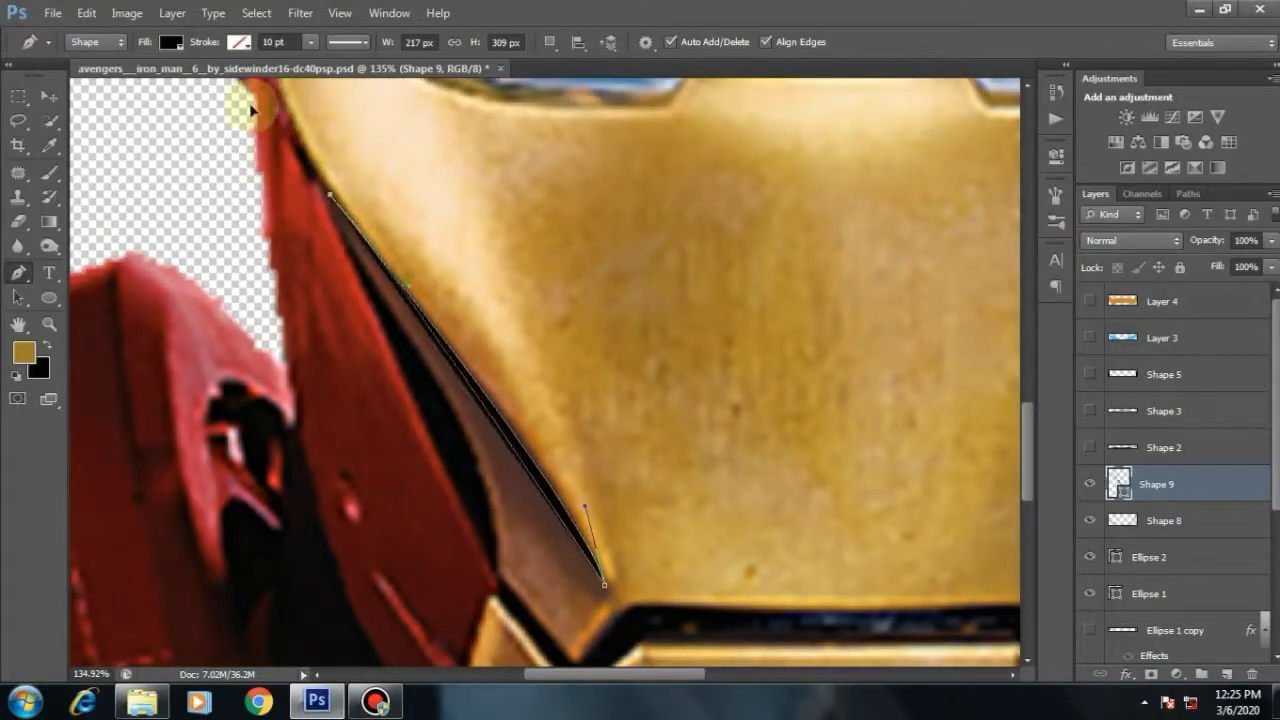
{"action": "key", "text": "Return"}
Step: Trace the crease along the image-right cheek of the gold faceplate as a thin black shape about 231 px by 331 px
{"action": "scroll", "coordinate": [629, 271], "scroll_direction": "down", "scroll_amount": 3}
{"action": "scroll", "coordinate": [660, 470], "scroll_direction": "up", "scroll_amount": 1}
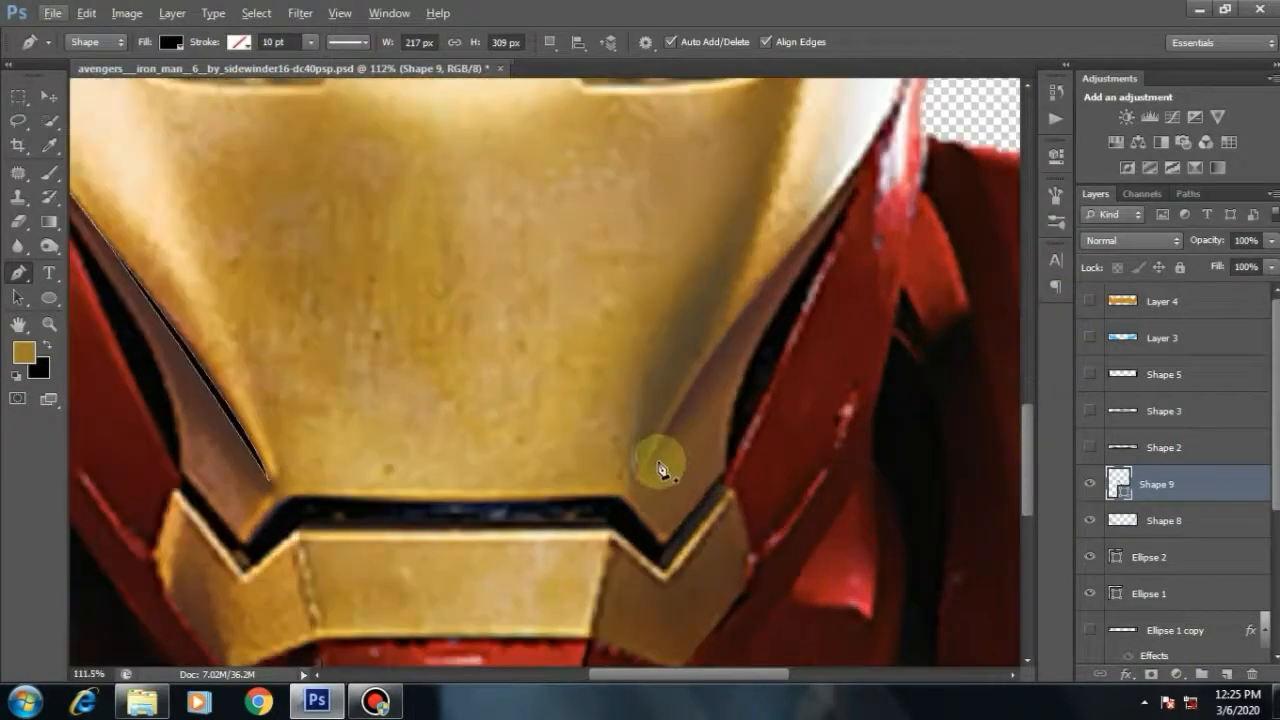
{"action": "left_click", "coordinate": [641, 470]}
{"action": "left_click_drag", "start_coordinate": [589, 426], "coordinate": [427, 528]}
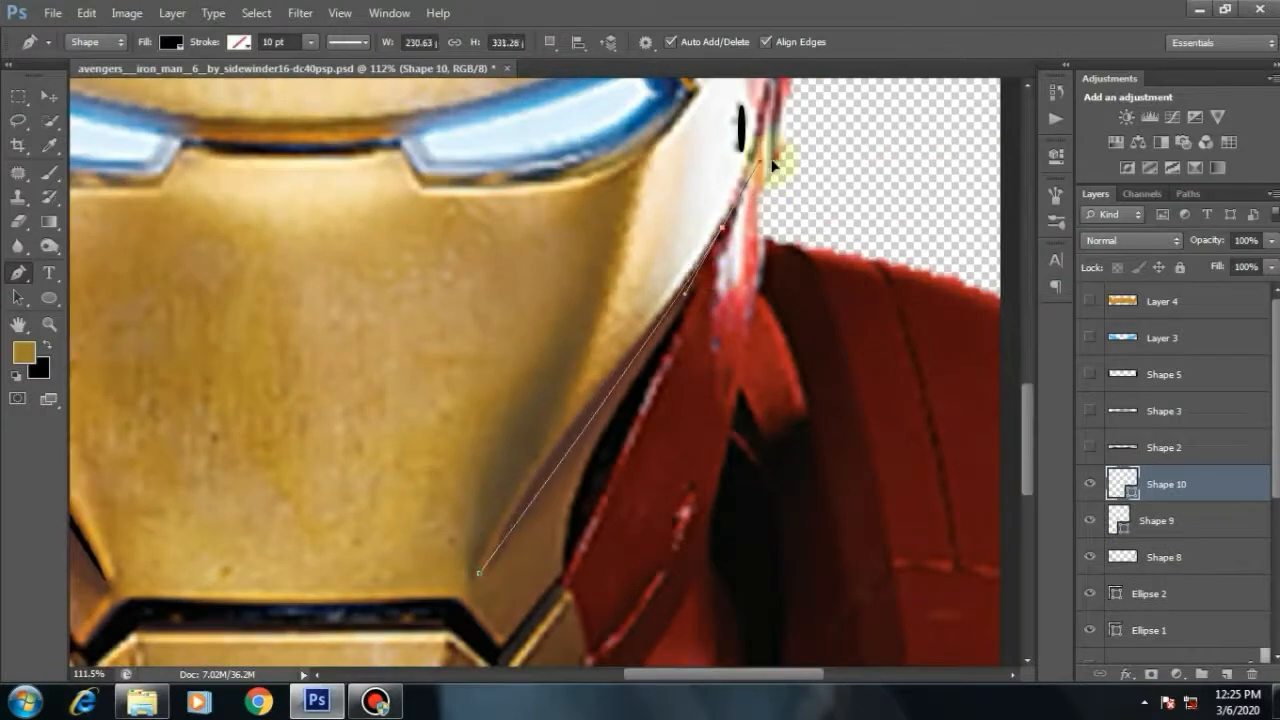
{"action": "scroll", "coordinate": [534, 443], "scroll_direction": "down", "scroll_amount": 3}
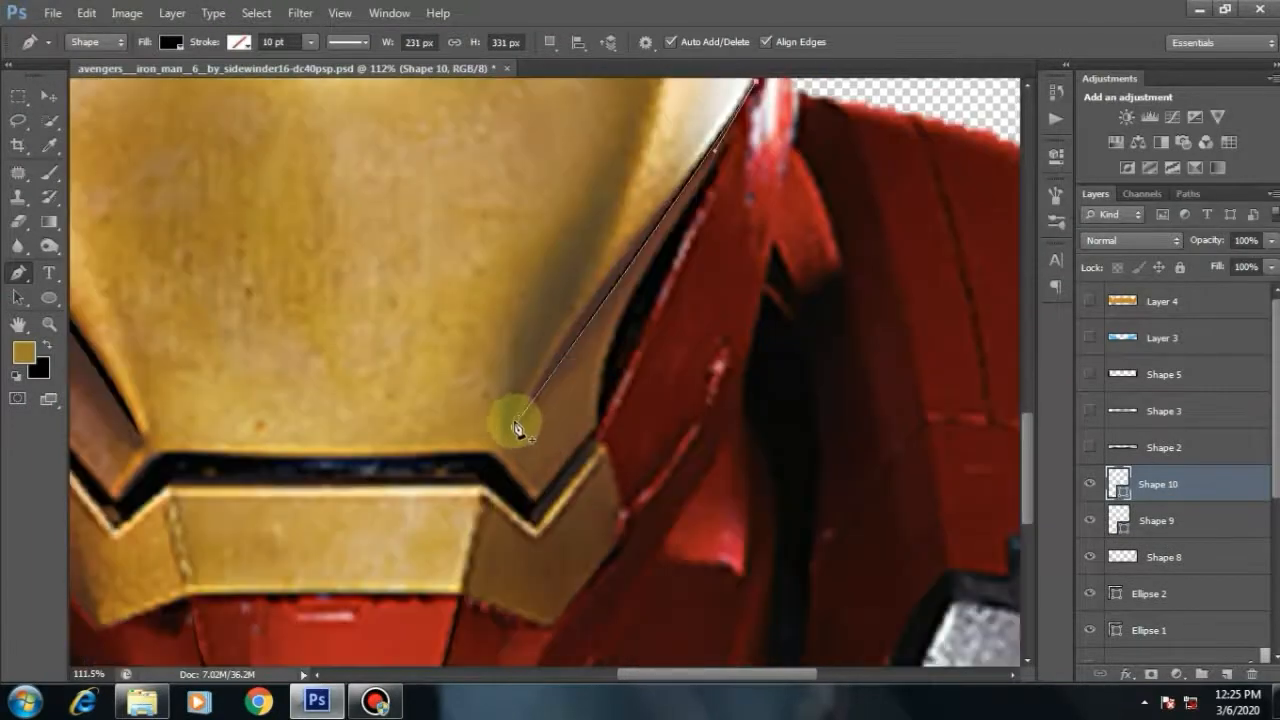
{"action": "left_click_drag", "start_coordinate": [500, 497], "coordinate": [518, 430]}
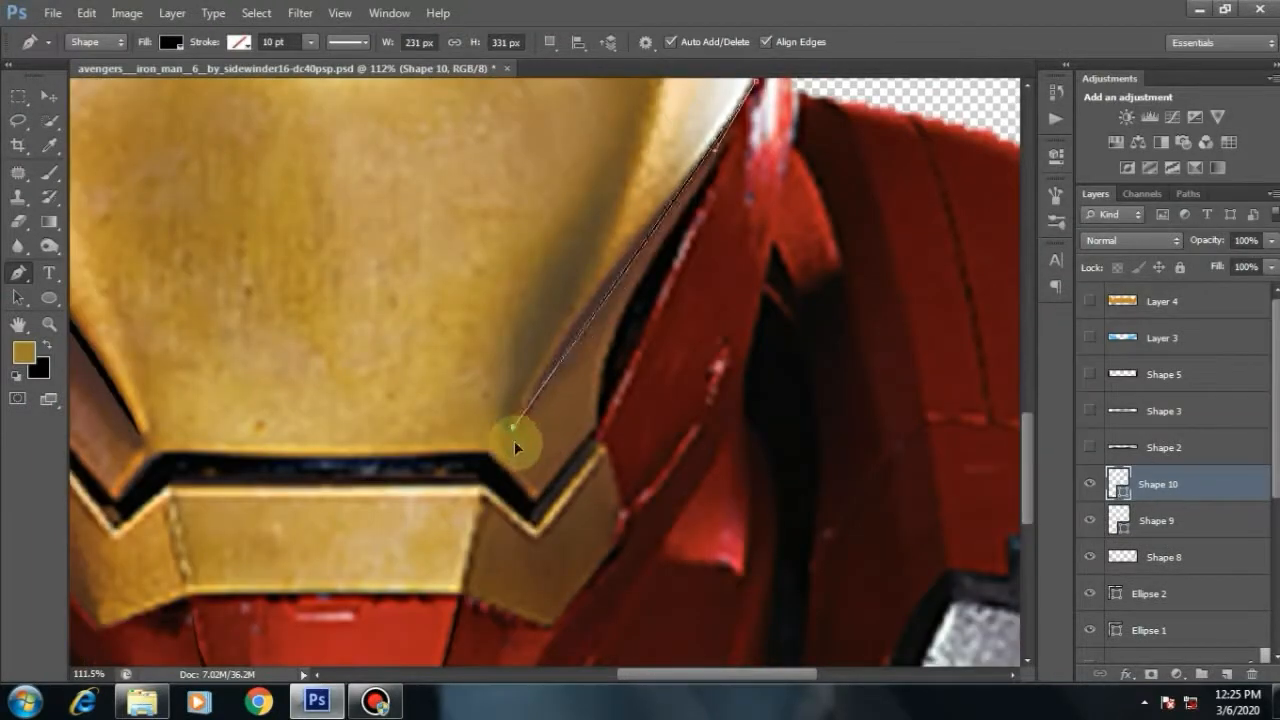
Step: Rasterize the two cheek crease layers together
{"action": "key", "text": "ctrl+minus"}
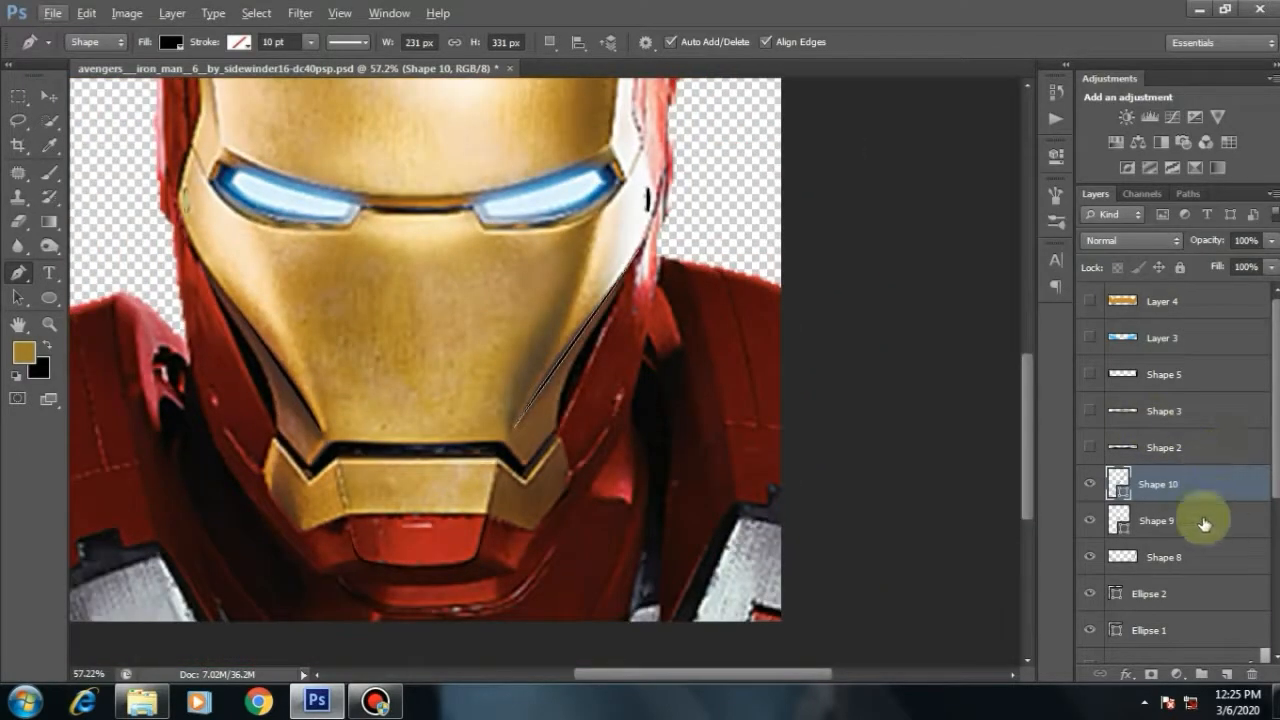
{"action": "left_click", "coordinate": [1205, 523], "text": "shift"}
{"action": "right_click", "coordinate": [1150, 484]}
{"action": "left_click", "coordinate": [960, 175]}
{"action": "key", "text": "ctrl+minus"}
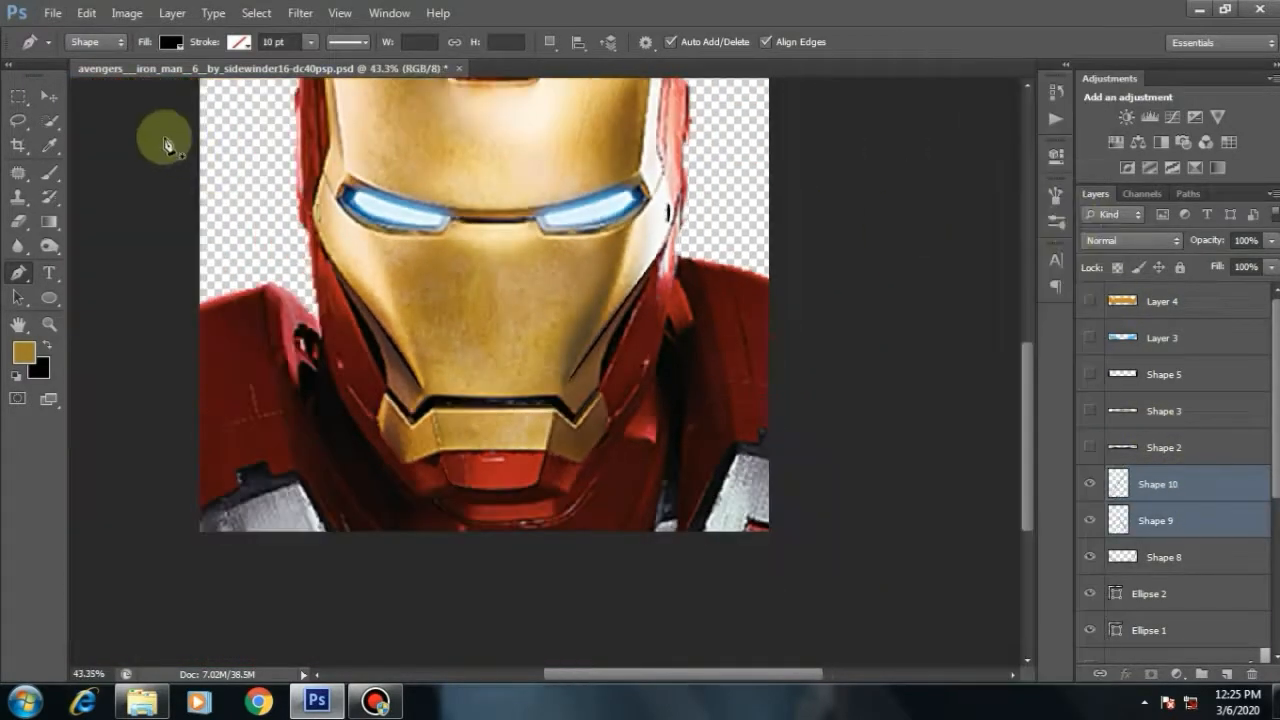
{"action": "left_click", "coordinate": [50, 96]}
{"action": "left_click_drag", "start_coordinate": [419, 256], "coordinate": [444, 276]}
Step: Add a new layer above the cheek creases and check the hidden flat blue eye layer against the photo
{"action": "scroll", "coordinate": [560, 286], "scroll_direction": "up", "scroll_amount": 1}
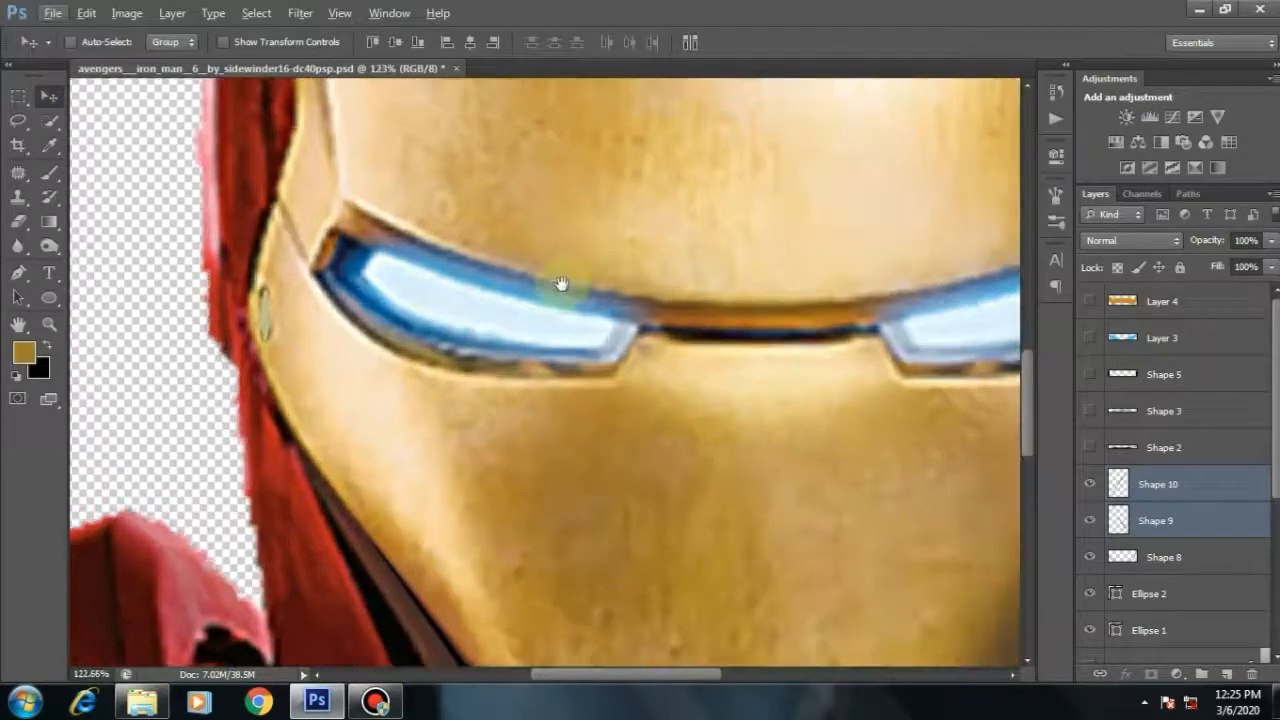
{"action": "key", "text": "ctrl+shift+alt+n"}
{"action": "scroll", "coordinate": [591, 297], "scroll_direction": "up", "scroll_amount": 2}
{"action": "key", "text": "p"}
{"action": "scroll", "coordinate": [257, 357], "scroll_direction": "down", "scroll_amount": 1}
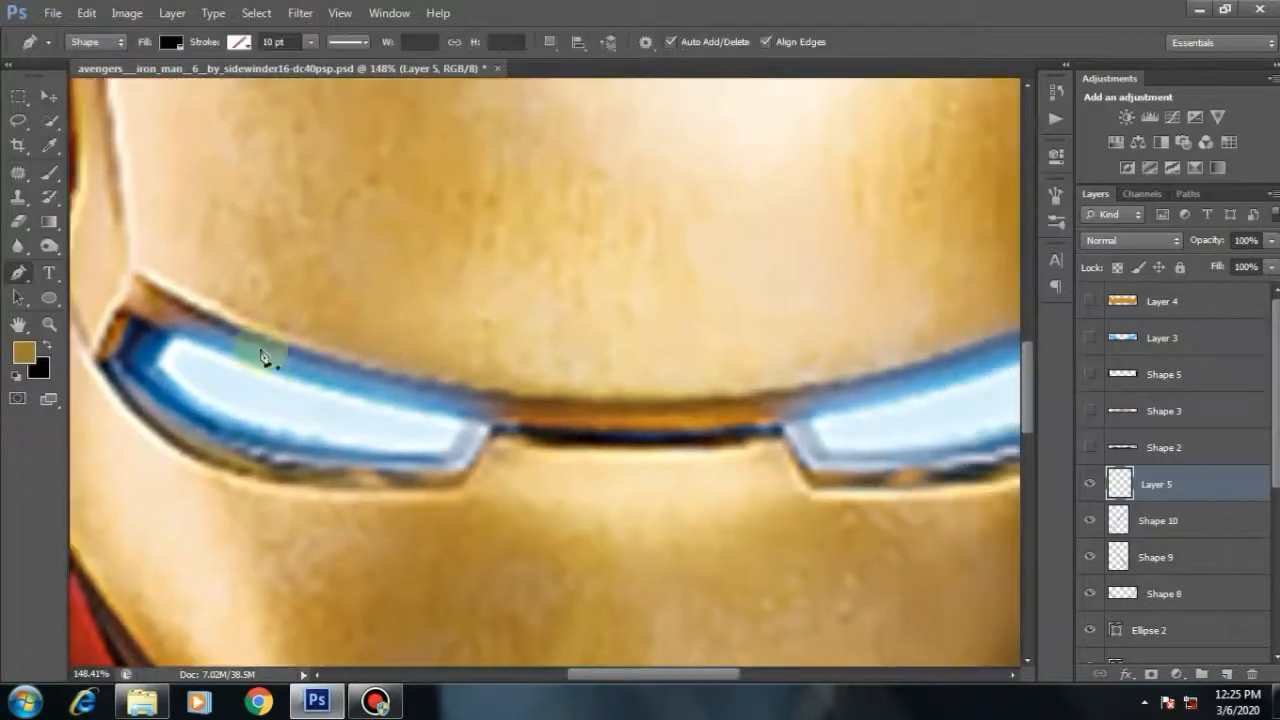
{"action": "scroll", "coordinate": [165, 330], "scroll_direction": "up", "scroll_amount": 3}
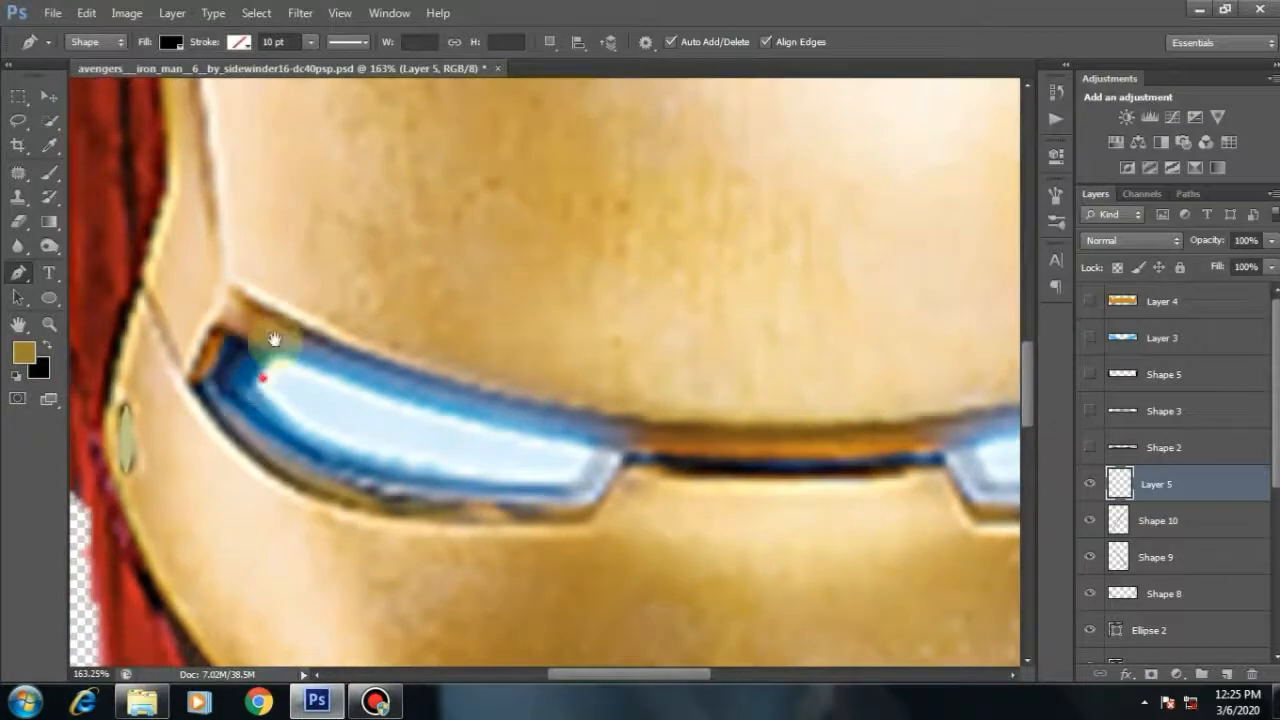
{"action": "left_click_drag", "start_coordinate": [274, 339], "coordinate": [298, 283]}
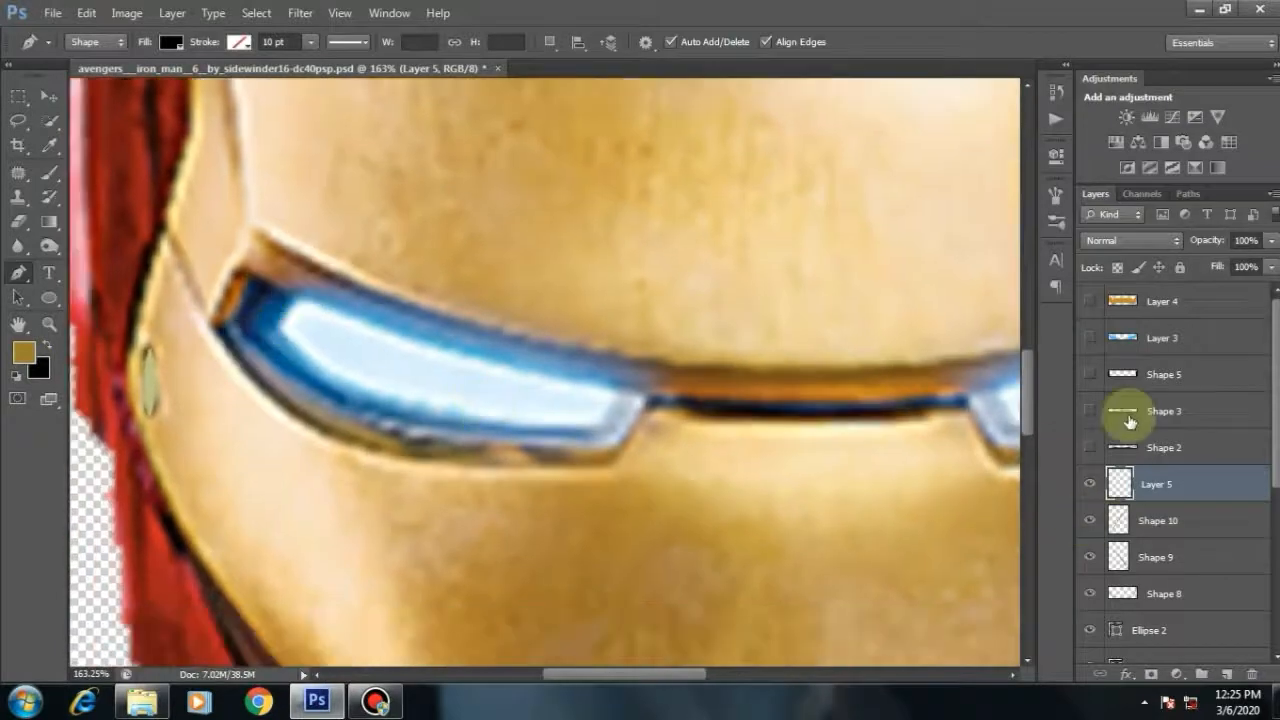
{"action": "left_click", "coordinate": [1091, 337]}
{"action": "left_click", "coordinate": [1091, 337]}
Step: Trace the lower rim of the image-left eye socket as a thin black outline about 287 px by 98 px
{"action": "scroll", "coordinate": [677, 511], "scroll_direction": "up", "scroll_amount": 1}
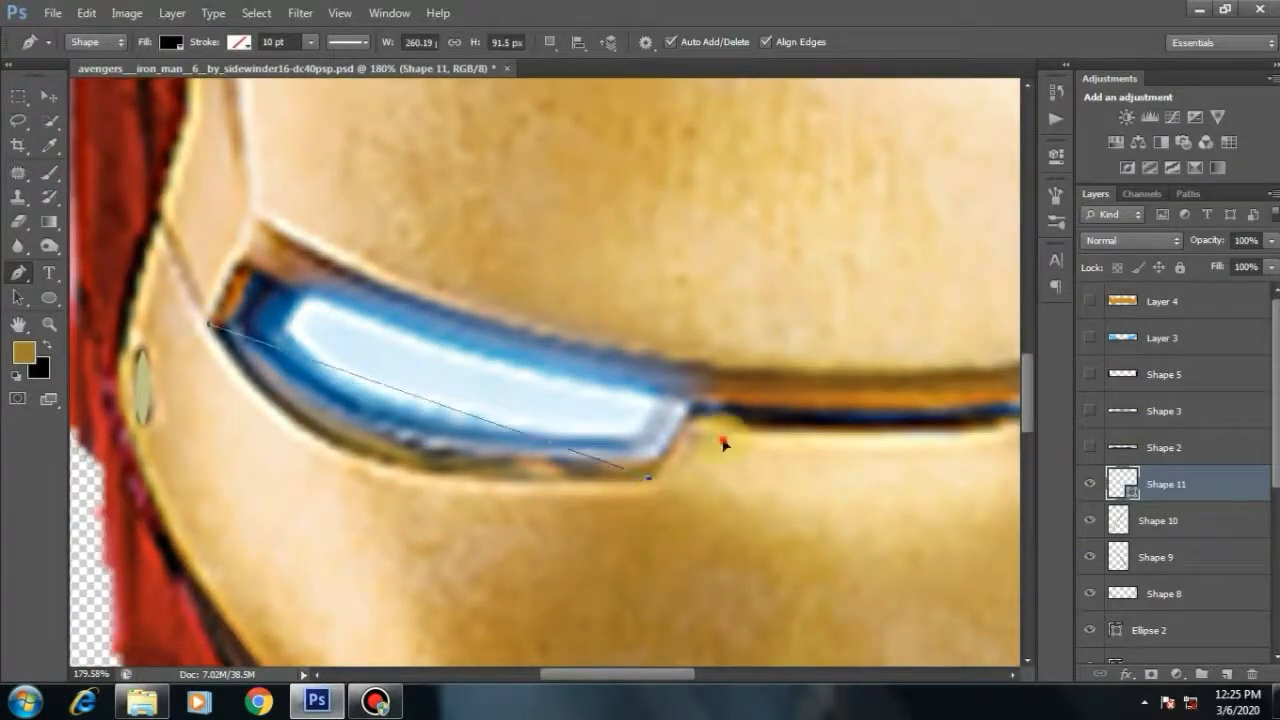
{"action": "left_click_drag", "start_coordinate": [724, 444], "coordinate": [996, 413]}
{"action": "left_click", "coordinate": [650, 478]}
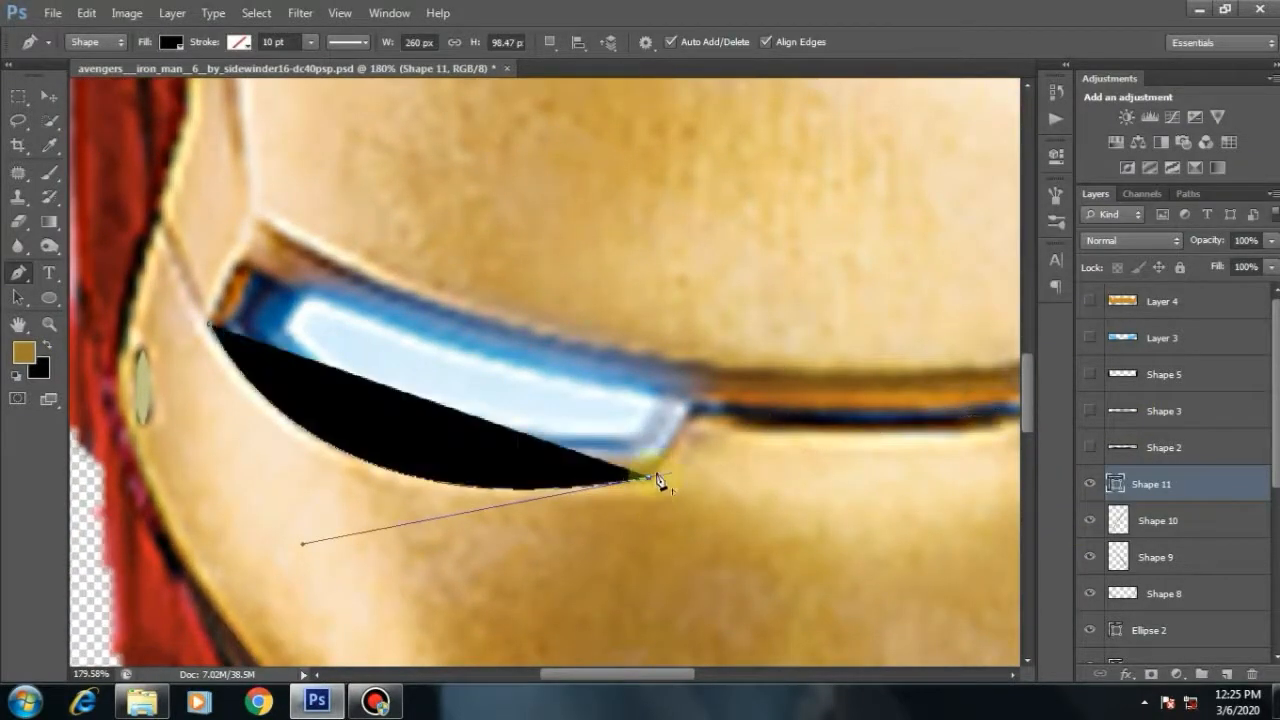
{"action": "left_click", "coordinate": [694, 419]}
{"action": "left_click_drag", "start_coordinate": [567, 487], "coordinate": [657, 492]}
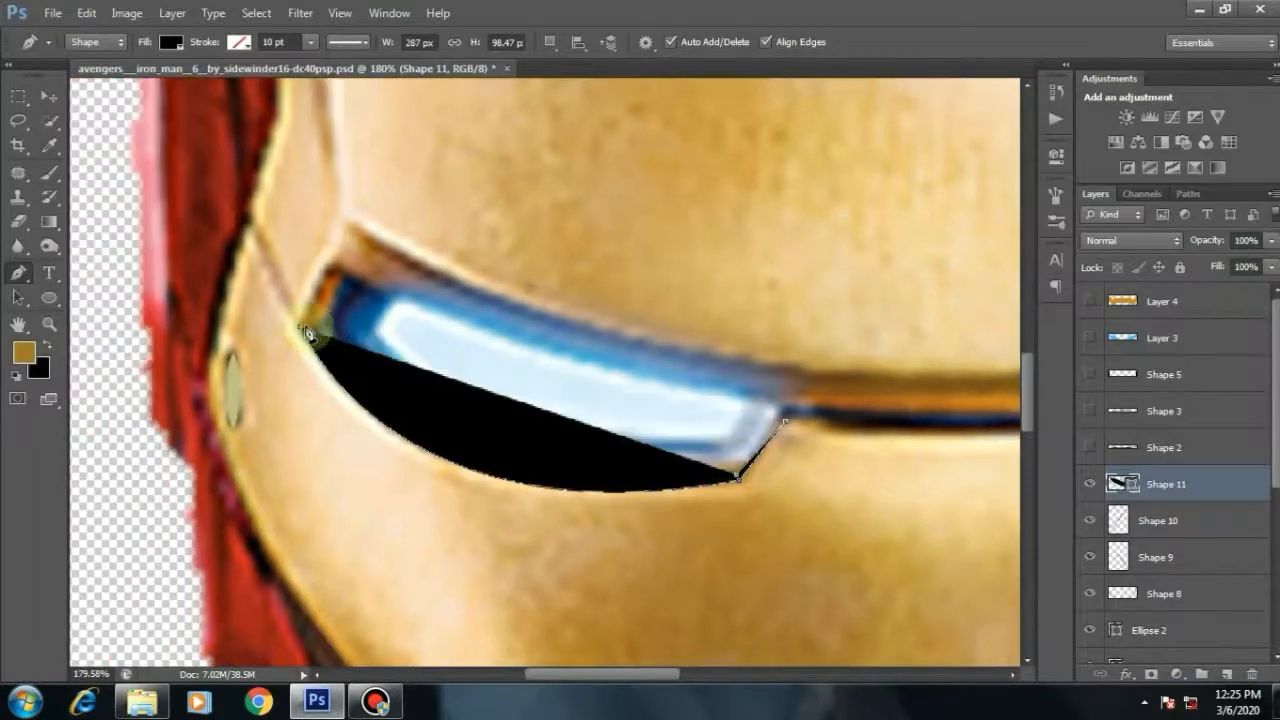
{"action": "left_click_drag", "start_coordinate": [281, 241], "coordinate": [103, 120]}
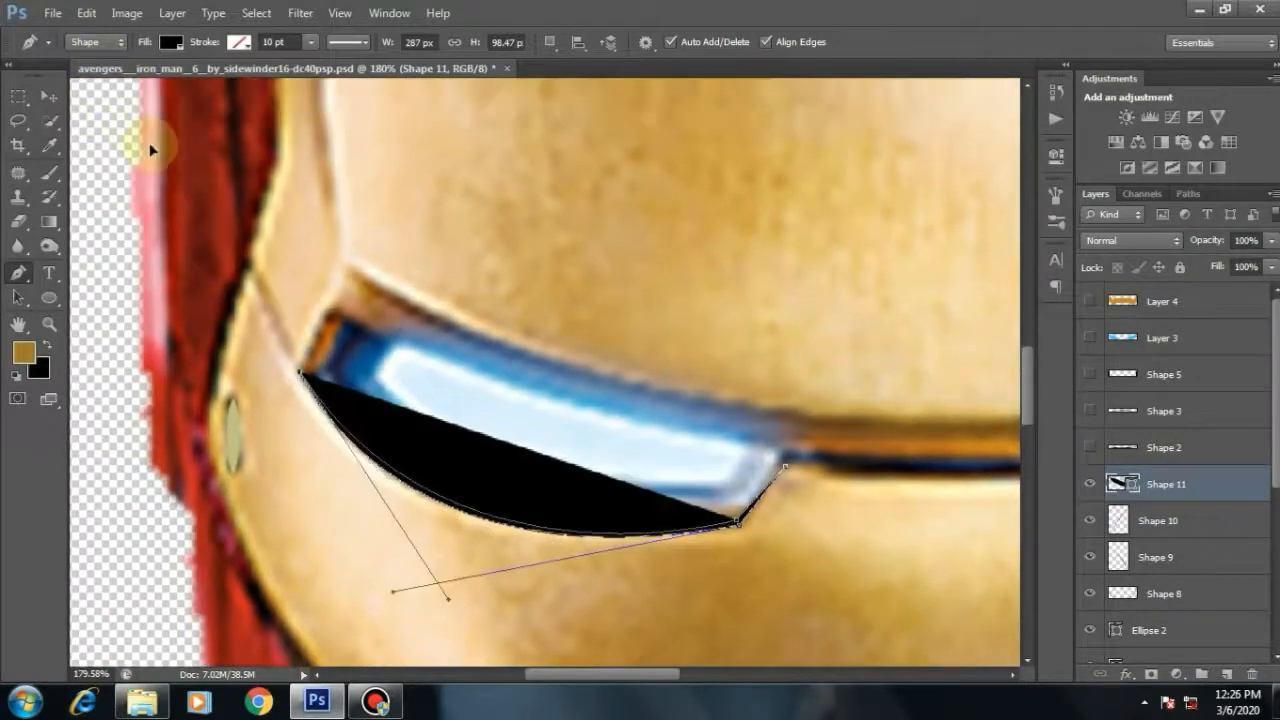
Step: Trace the lower rim of the image-right eye socket as a thin black outline about 281 px by 99 px
{"action": "left_click_drag", "start_coordinate": [581, 300], "coordinate": [283, 231]}
{"action": "left_click_drag", "start_coordinate": [720, 266], "coordinate": [280, 231]}
{"action": "left_click", "coordinate": [397, 356]}
{"action": "left_click", "coordinate": [440, 420]}
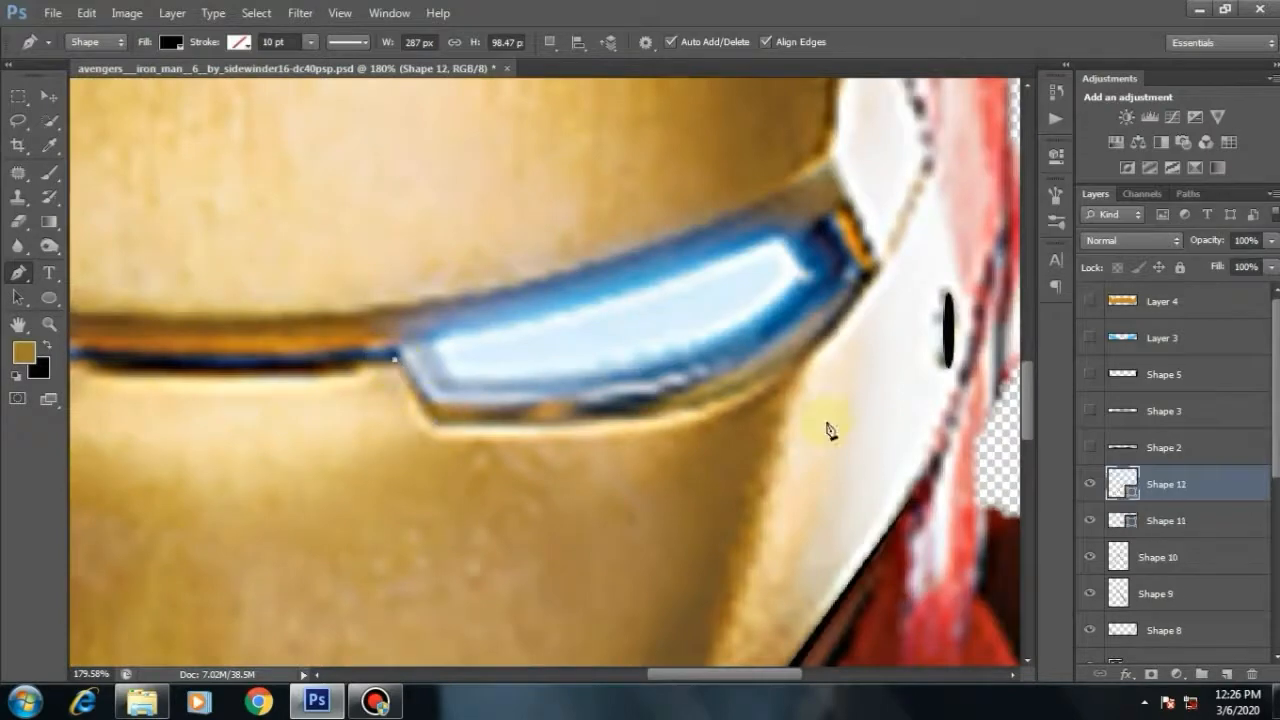
{"action": "left_click_drag", "start_coordinate": [748, 391], "coordinate": [661, 389]}
{"action": "left_click_drag", "start_coordinate": [866, 147], "coordinate": [876, 92]}
{"action": "left_click", "coordinate": [784, 335]}
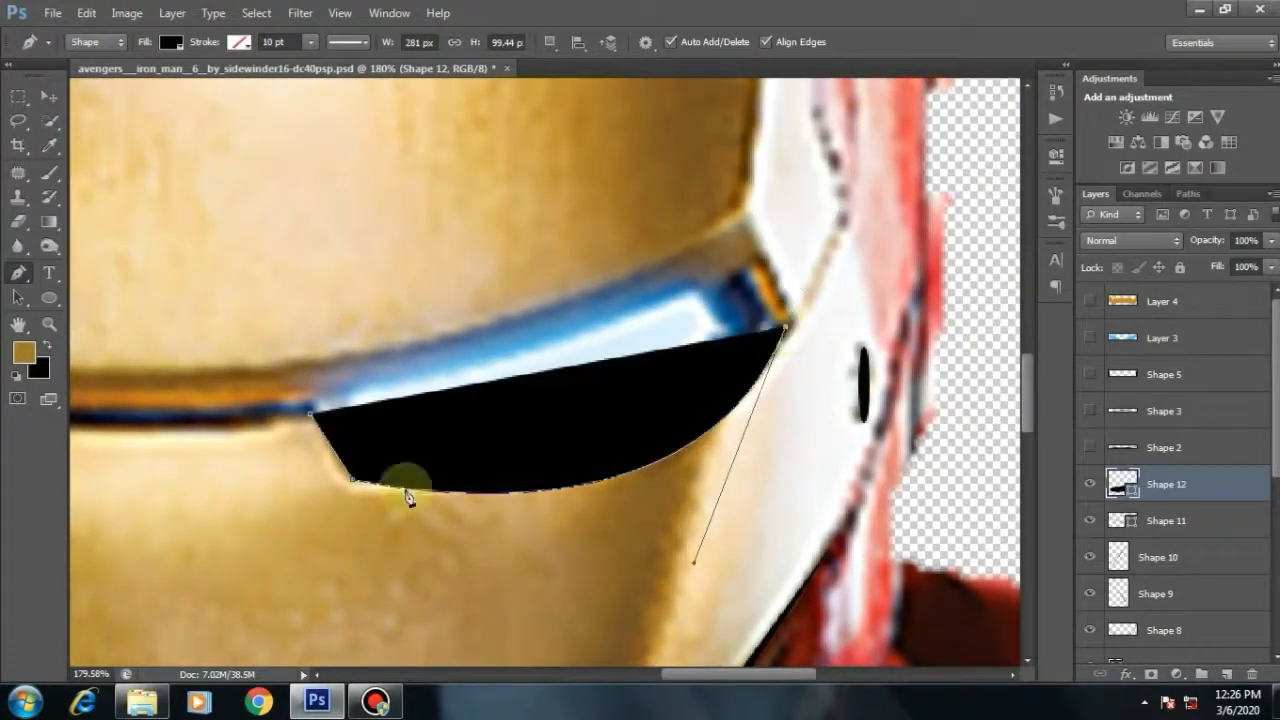
{"action": "left_click_drag", "start_coordinate": [301, 410], "coordinate": [144, 403]}
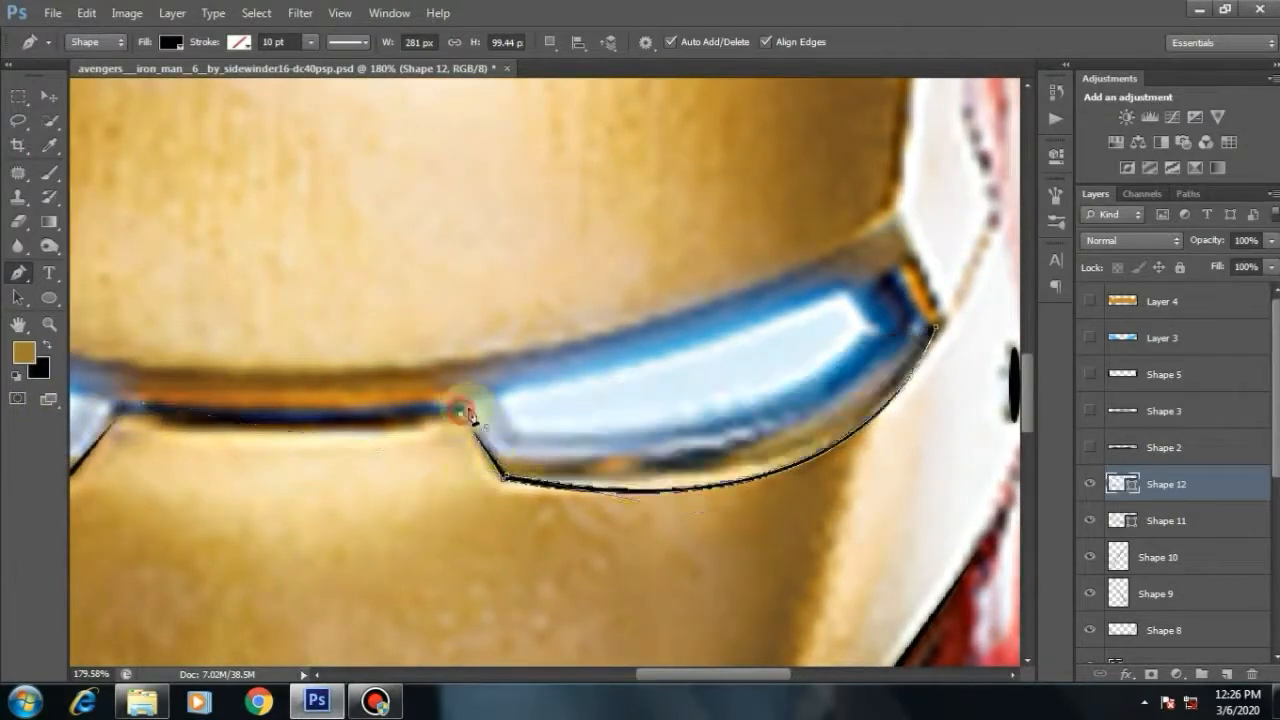
Step: Rasterize both lower eye rim outline layers together
{"action": "scroll", "coordinate": [468, 414], "scroll_direction": "down", "scroll_amount": 2}
{"action": "left_click", "coordinate": [1188, 520], "text": "shift"}
{"action": "right_click", "coordinate": [1188, 520]}
{"action": "left_click", "coordinate": [1046, 172]}
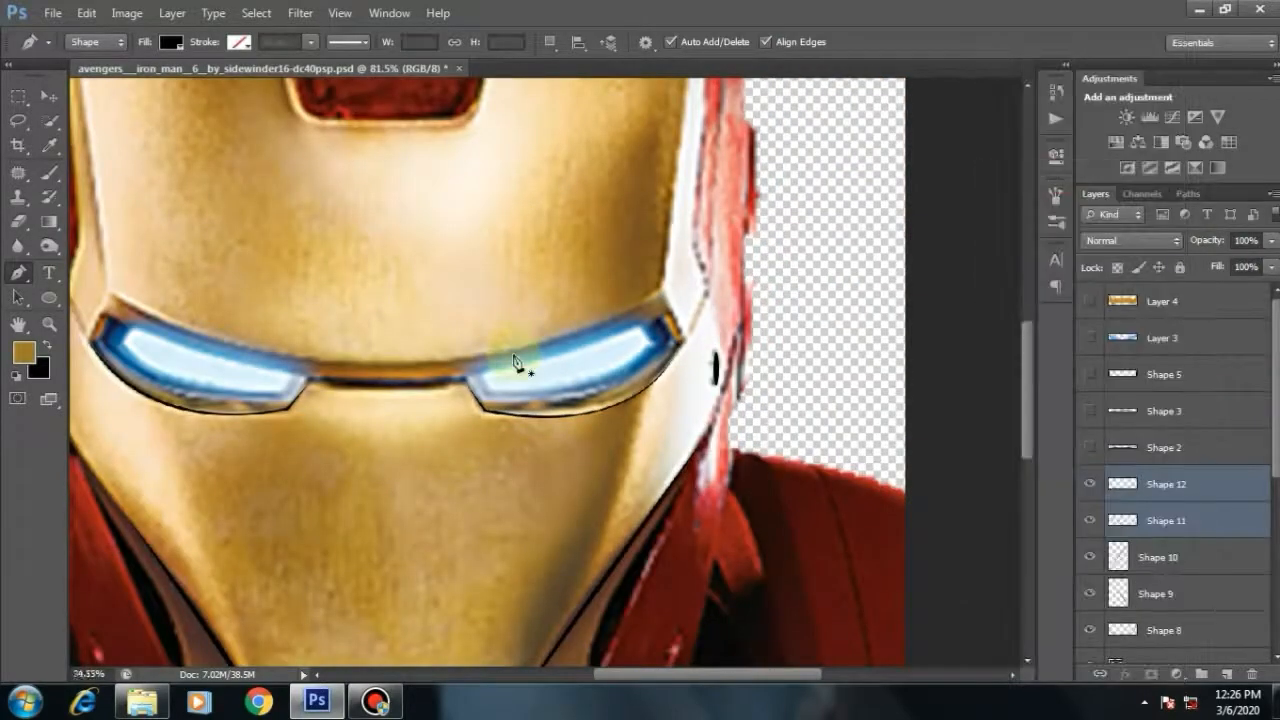
Step: Trace the brow line across the top of both eye sockets as a thin black curve about 716 px by 94 px
{"action": "scroll", "coordinate": [513, 362], "scroll_direction": "down", "scroll_amount": 2}
{"action": "scroll", "coordinate": [503, 366], "scroll_direction": "up", "scroll_amount": 5}
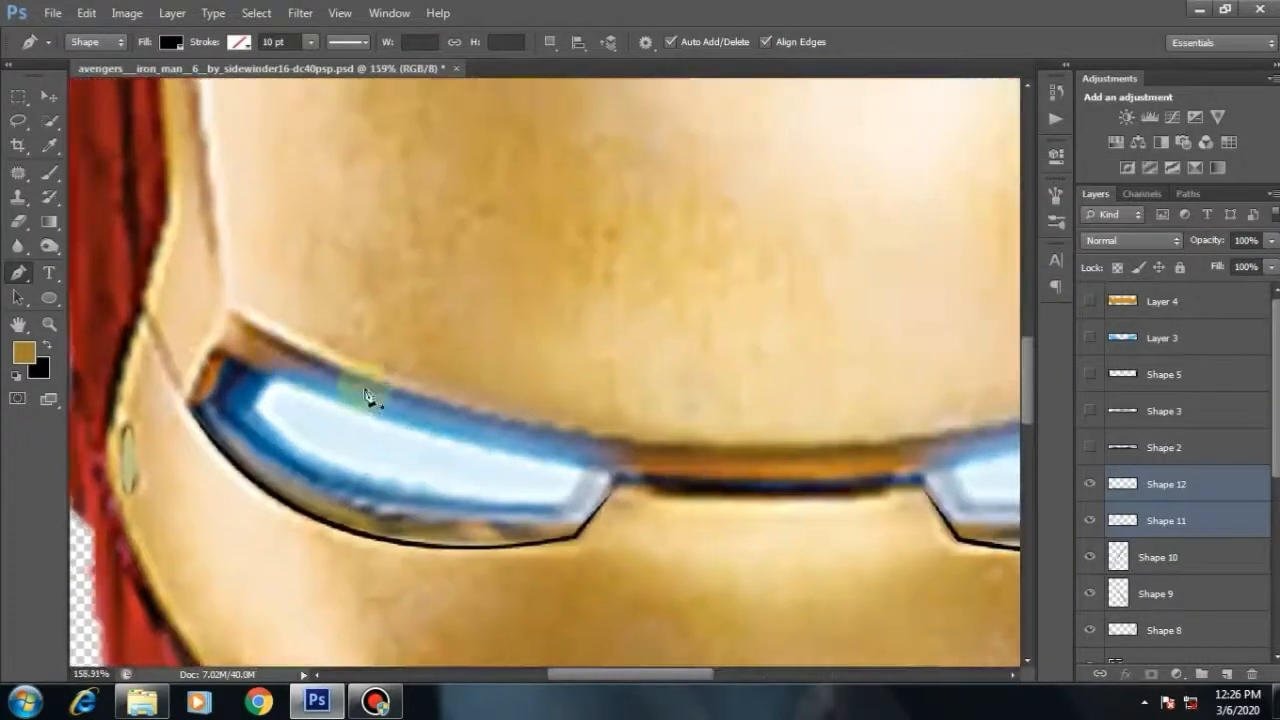
{"action": "left_click_drag", "start_coordinate": [368, 395], "coordinate": [330, 387]}
{"action": "scroll", "coordinate": [871, 371], "scroll_direction": "down", "scroll_amount": 3}
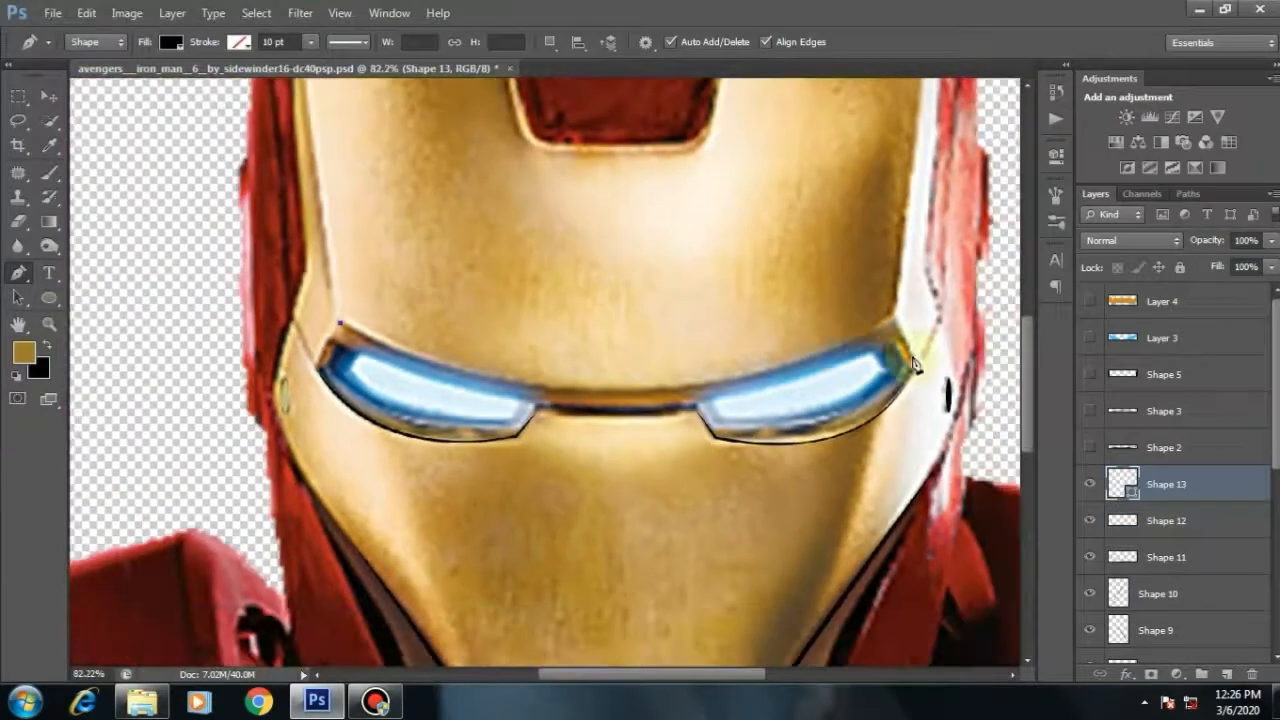
{"action": "left_click_drag", "start_coordinate": [893, 330], "coordinate": [952, 170]}
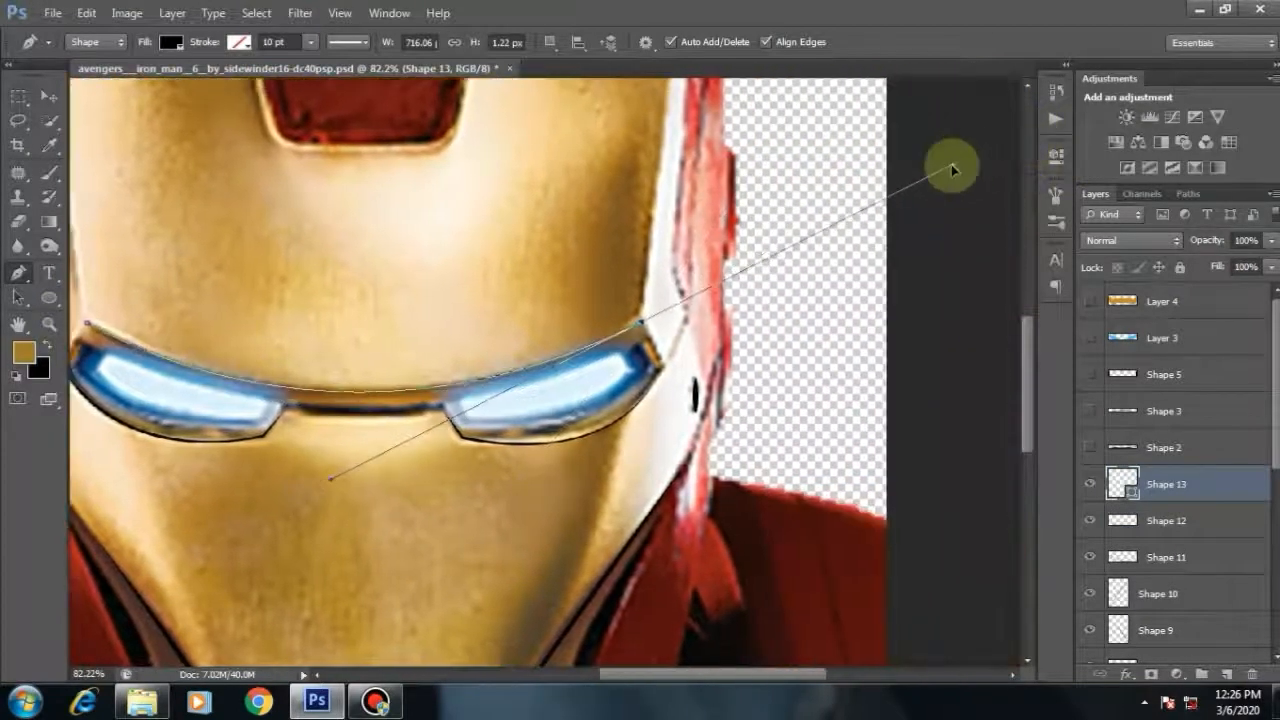
{"action": "left_click", "coordinate": [642, 322], "text": "alt"}
{"action": "left_click_drag", "start_coordinate": [469, 354], "coordinate": [577, 354]}
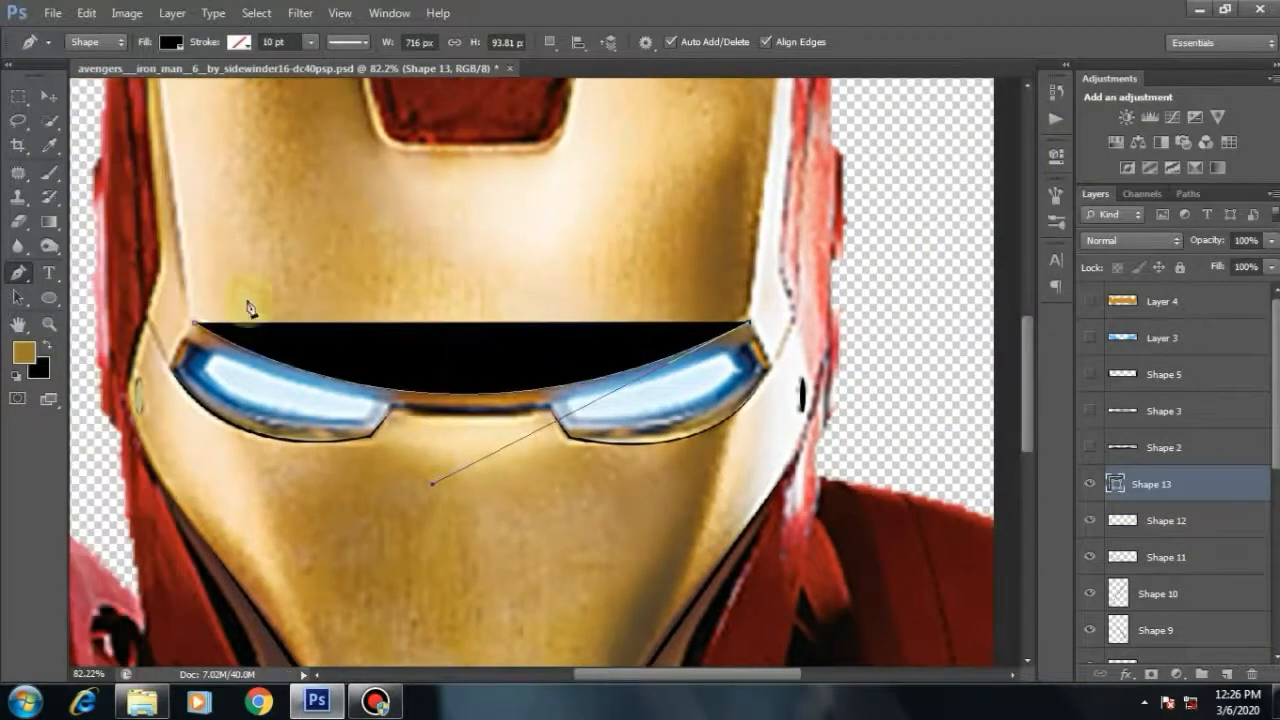
{"action": "scroll", "coordinate": [114, 196], "scroll_direction": "left", "scroll_amount": 5}
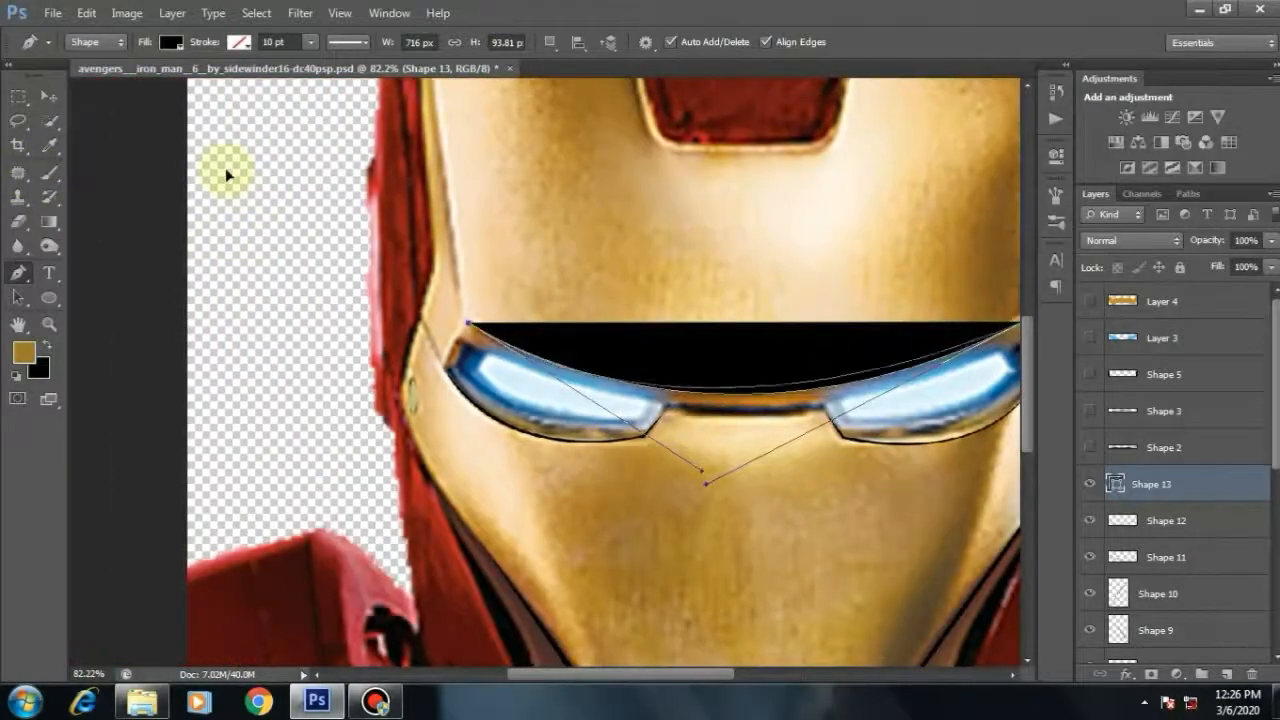
{"action": "scroll", "coordinate": [510, 288], "scroll_direction": "down", "scroll_amount": 3}
Step: Show all the hidden flat colour and detail layers and hide the original photo layer
{"action": "left_click", "coordinate": [48, 95]}
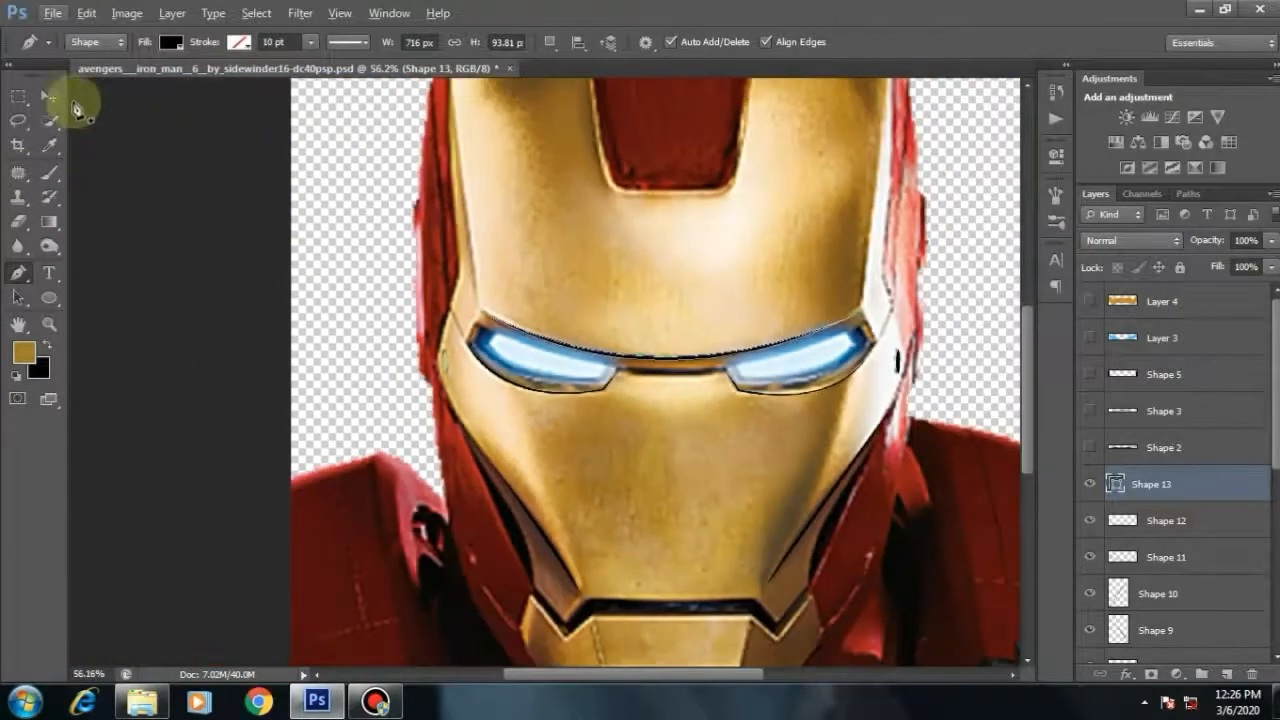
{"action": "scroll", "coordinate": [897, 398], "scroll_direction": "down", "scroll_amount": 3}
{"action": "scroll", "coordinate": [1092, 550], "scroll_direction": "down", "scroll_amount": 3}
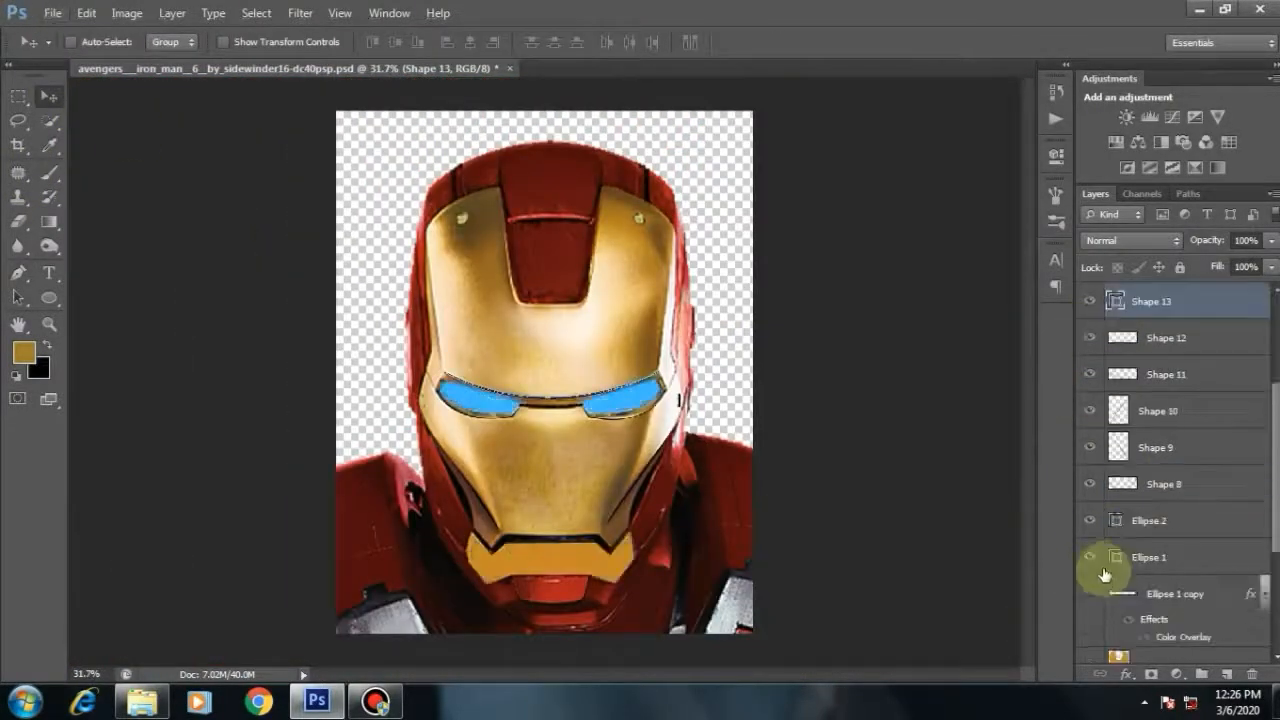
{"action": "scroll", "coordinate": [1100, 545], "scroll_direction": "down", "scroll_amount": 3}
{"action": "scroll", "coordinate": [1100, 590], "scroll_direction": "down", "scroll_amount": 1}
{"action": "left_click", "coordinate": [1089, 606]}
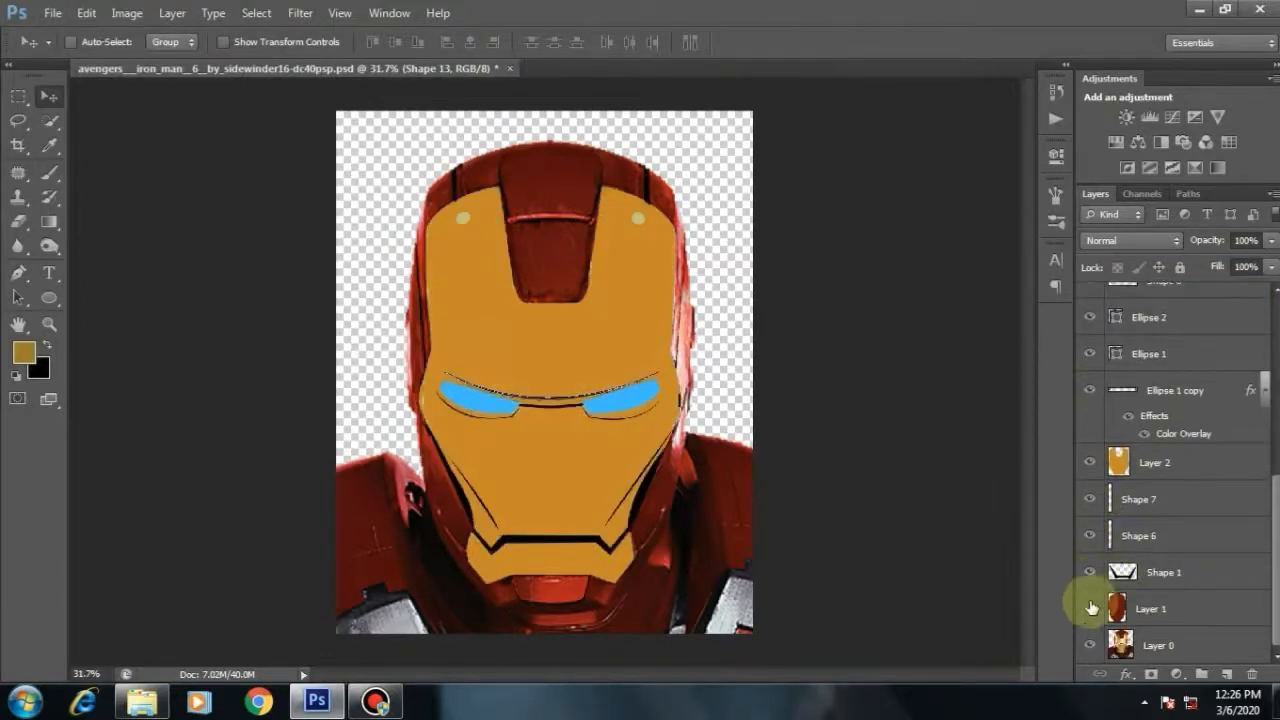
{"action": "scroll", "coordinate": [616, 451], "scroll_direction": "down", "scroll_amount": 1}
{"action": "left_click", "coordinate": [1089, 645]}
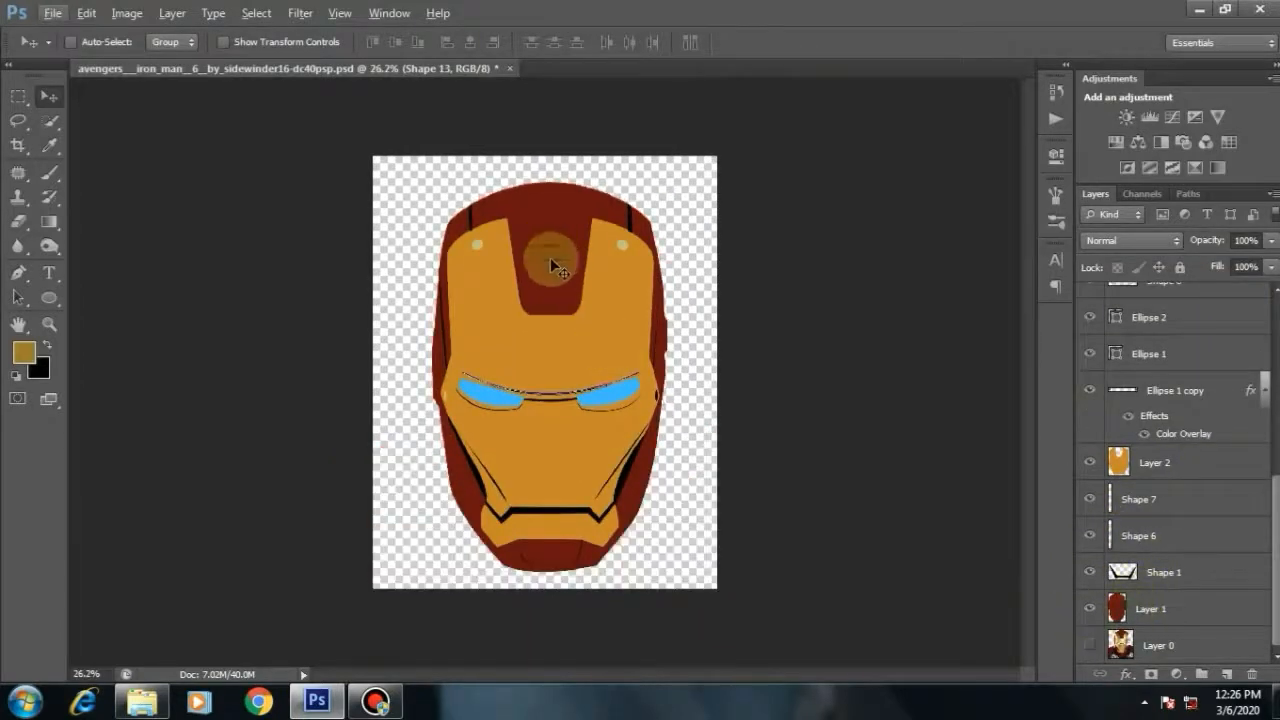
Step: Rasterize the two side bolt ellipse layers and the brow line layer
{"action": "scroll", "coordinate": [550, 257], "scroll_direction": "up", "scroll_amount": 1}
{"action": "scroll", "coordinate": [1186, 443], "scroll_direction": "up", "scroll_amount": 2}
{"action": "left_click", "coordinate": [1186, 463]}
{"action": "left_click", "coordinate": [1186, 499], "text": "shift"}
{"action": "right_click", "coordinate": [1186, 499]}
{"action": "left_click", "coordinate": [1223, 429]}
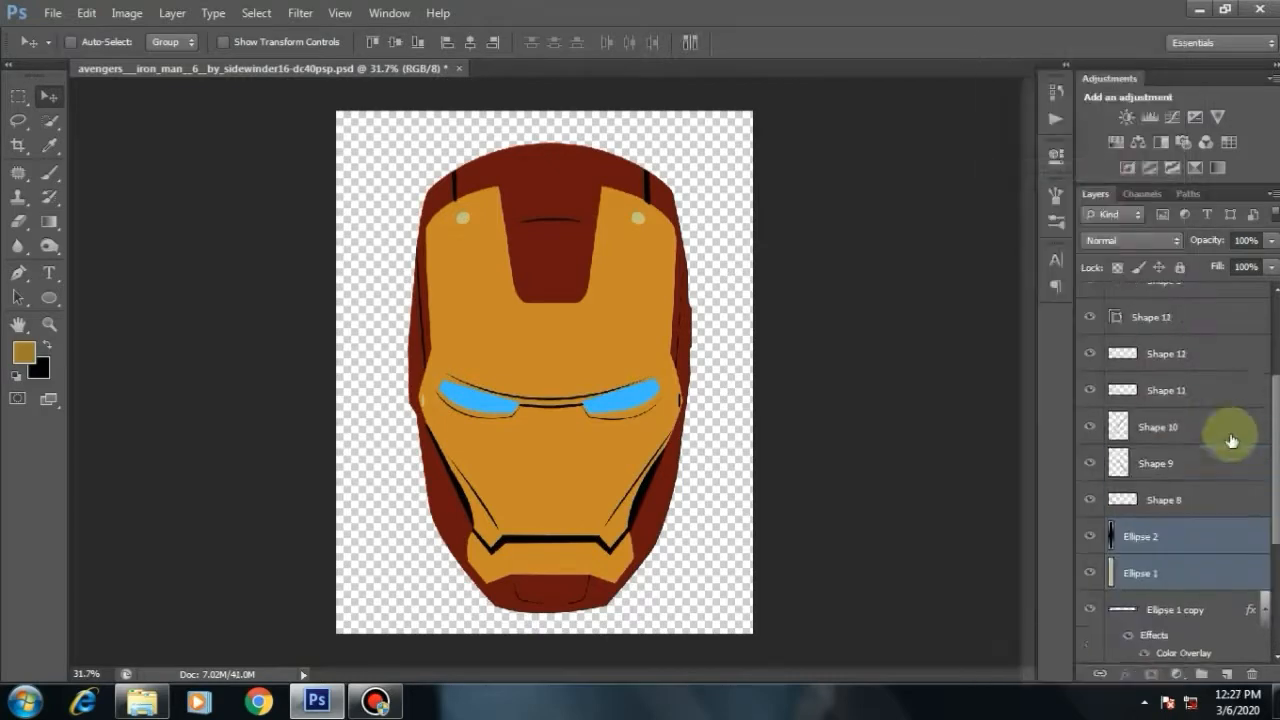
{"action": "scroll", "coordinate": [1229, 406], "scroll_direction": "up", "scroll_amount": 1}
{"action": "right_click", "coordinate": [1229, 392]}
{"action": "left_click", "coordinate": [1082, 168]}
Step: Examine the flat helmet artwork around the eyes, cheeks and chin and check the detail line layers
{"action": "scroll", "coordinate": [614, 400], "scroll_direction": "up", "scroll_amount": 1}
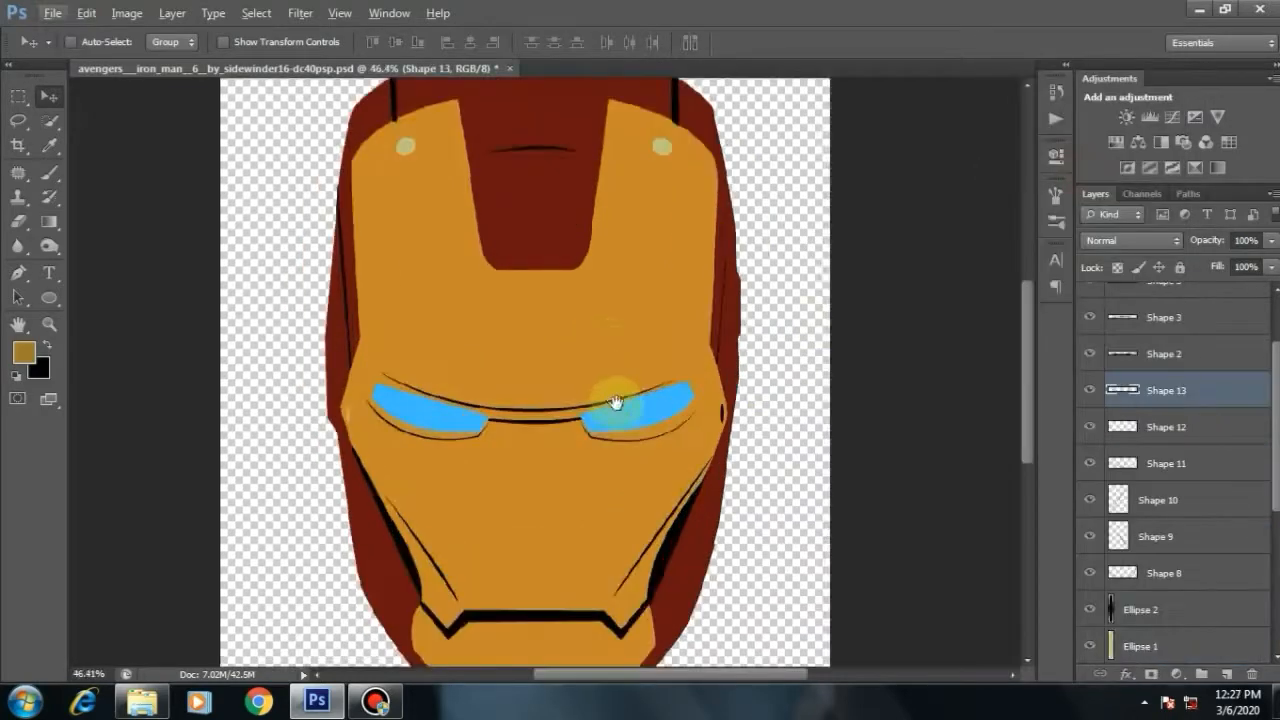
{"action": "scroll", "coordinate": [614, 329], "scroll_direction": "down", "scroll_amount": 2}
{"action": "scroll", "coordinate": [611, 298], "scroll_direction": "up", "scroll_amount": 1}
{"action": "scroll", "coordinate": [610, 298], "scroll_direction": "up", "scroll_amount": 1}
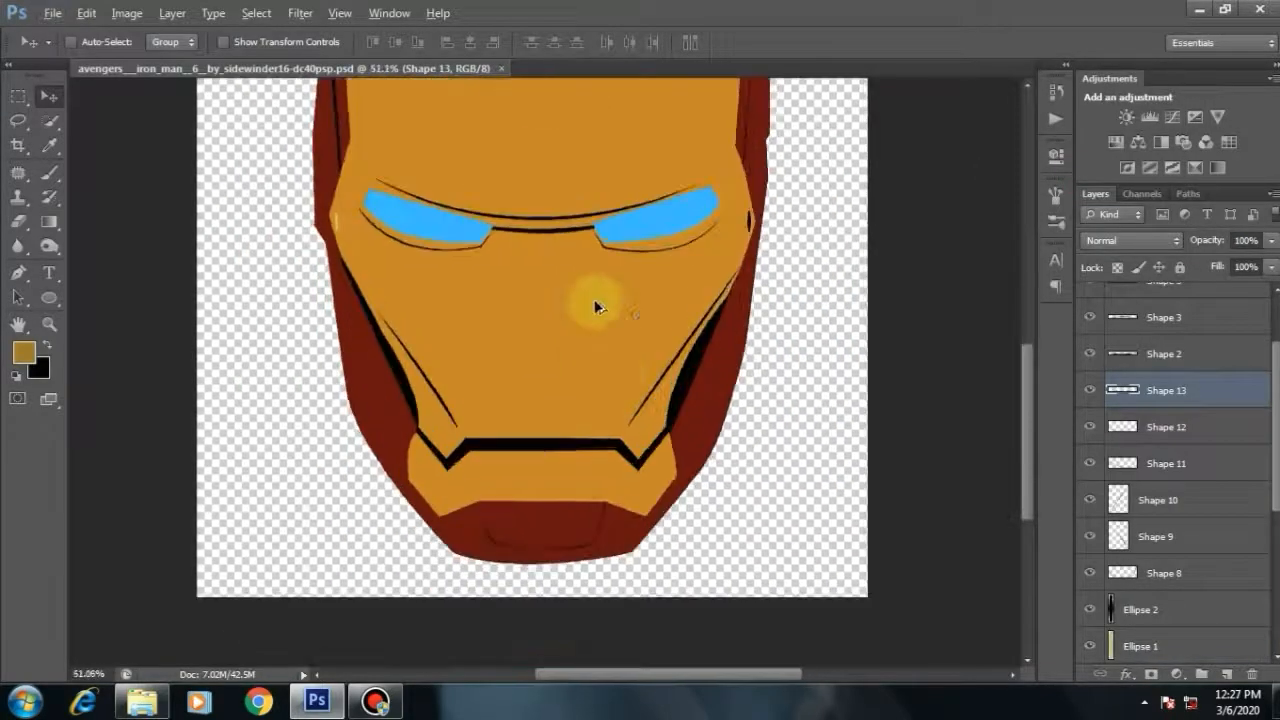
{"action": "scroll", "coordinate": [594, 300], "scroll_direction": "down", "scroll_amount": 3}
{"action": "scroll", "coordinate": [763, 396], "scroll_direction": "up", "scroll_amount": 3}
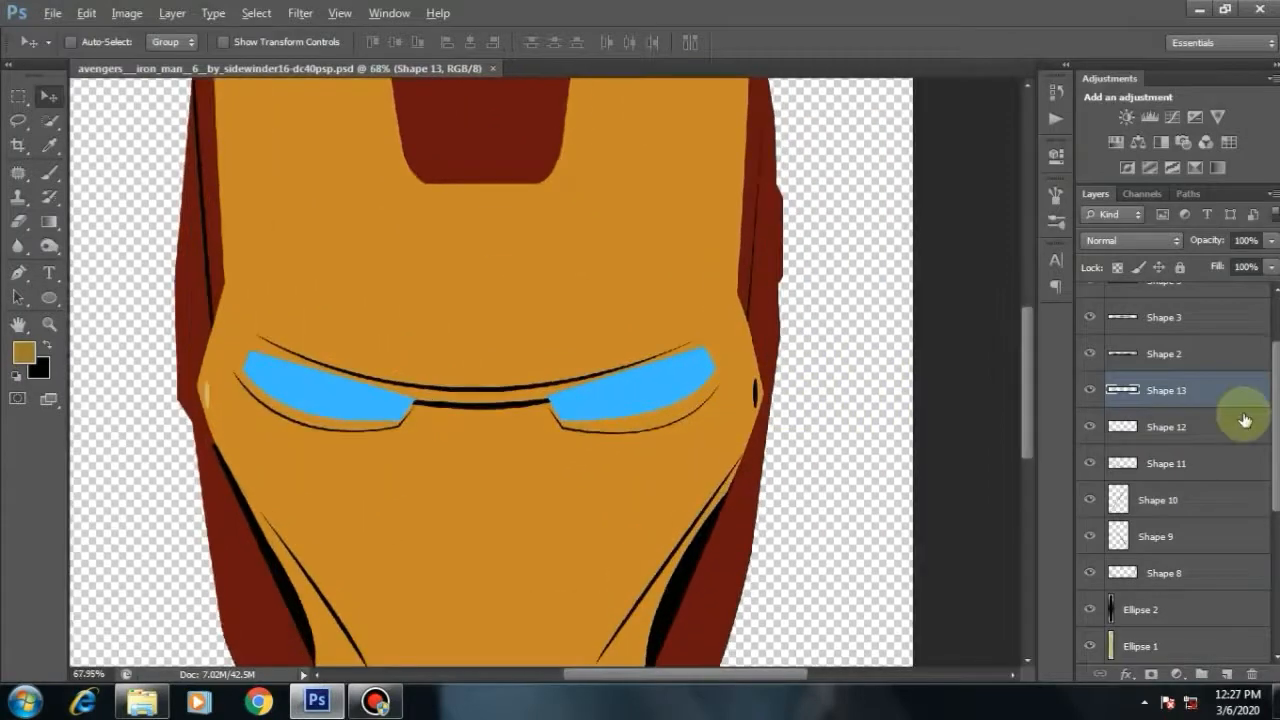
{"action": "scroll", "coordinate": [1100, 430], "scroll_direction": "up", "scroll_amount": 2}
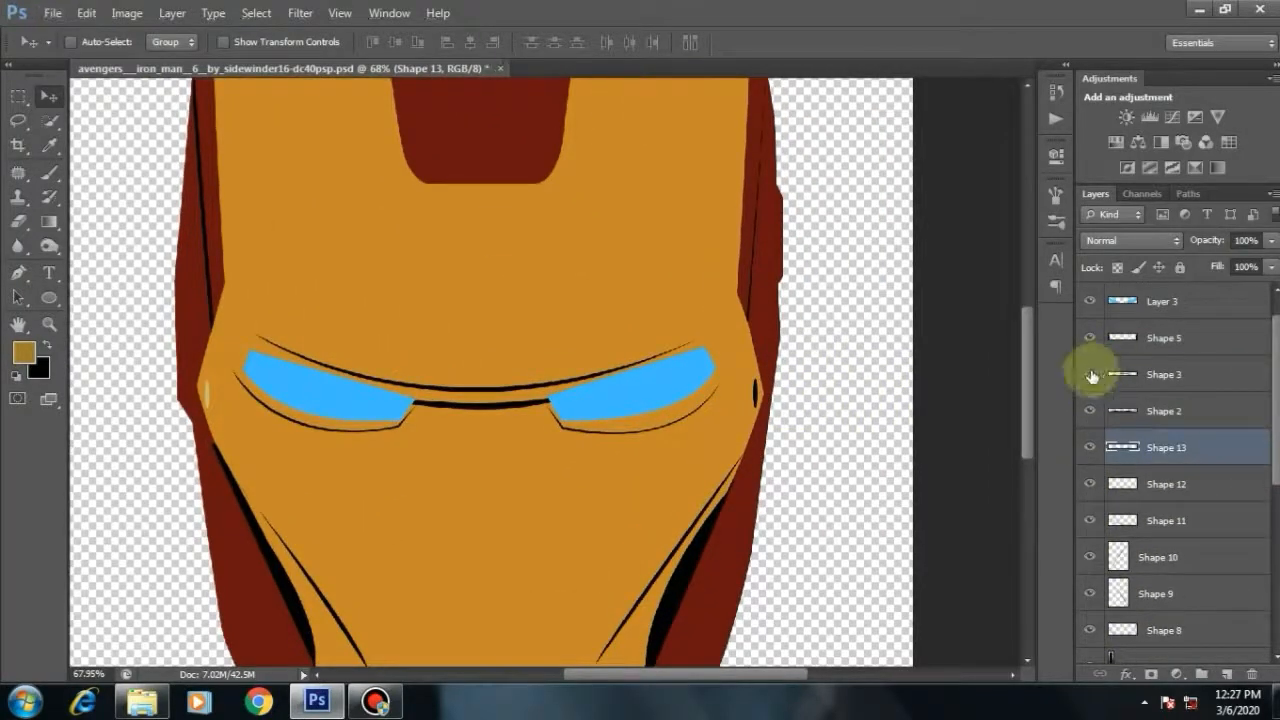
{"action": "left_click", "coordinate": [1088, 411]}
{"action": "scroll", "coordinate": [1105, 450], "scroll_direction": "down", "scroll_amount": 2}
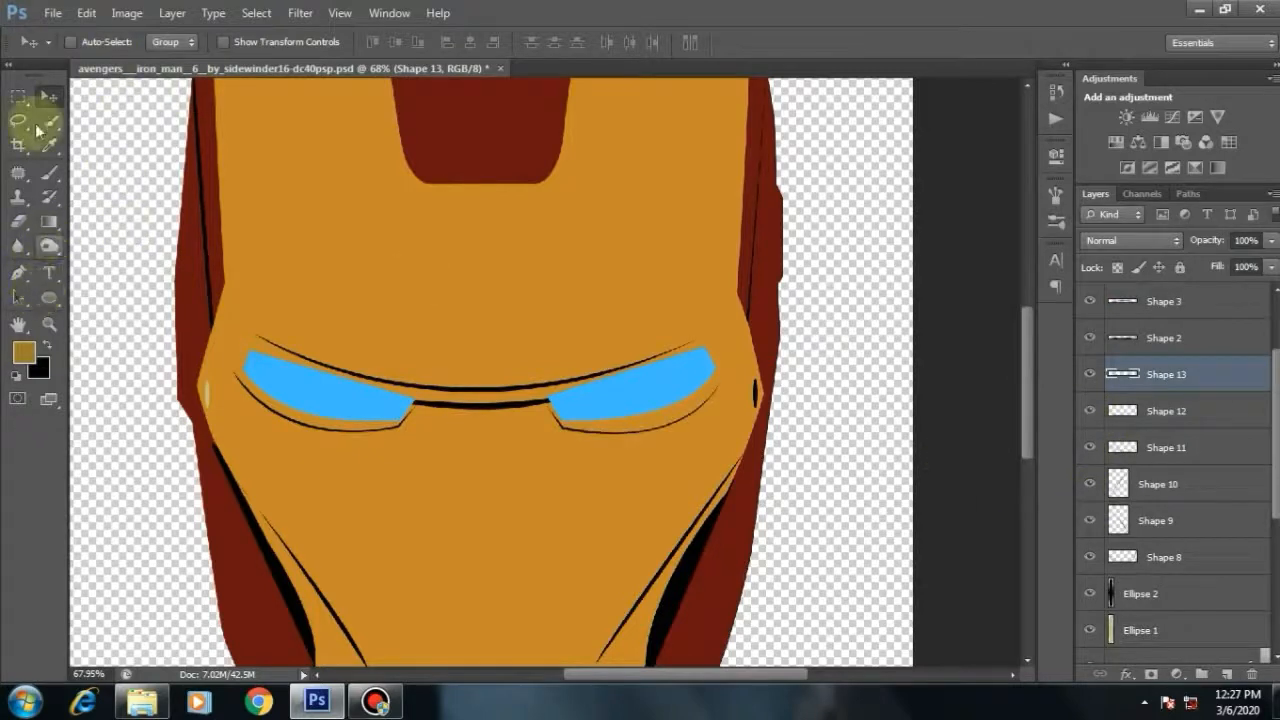
Step: Apply a Color Overlay to the right side bolt, using the pale green sampled from the left side bolt
{"action": "left_click", "coordinate": [757, 396]}
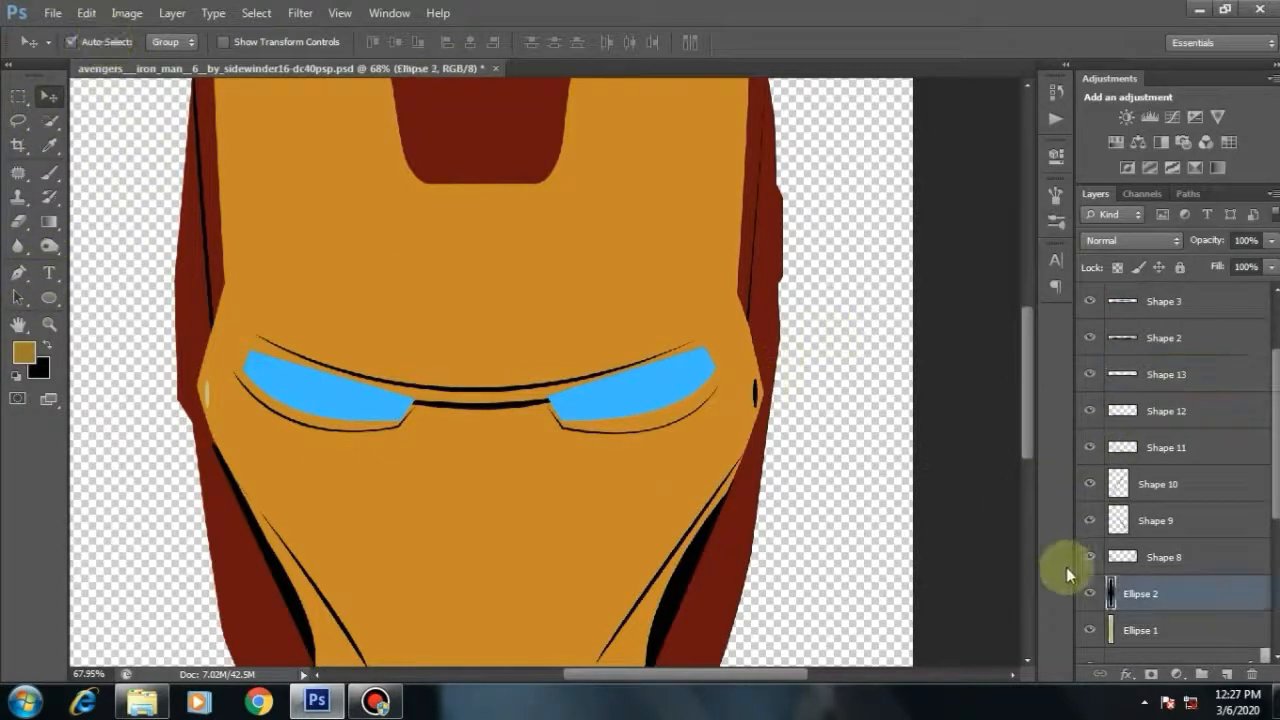
{"action": "double_click", "coordinate": [1165, 593]}
{"action": "left_click", "coordinate": [780, 343]}
{"action": "left_click", "coordinate": [1105, 192]}
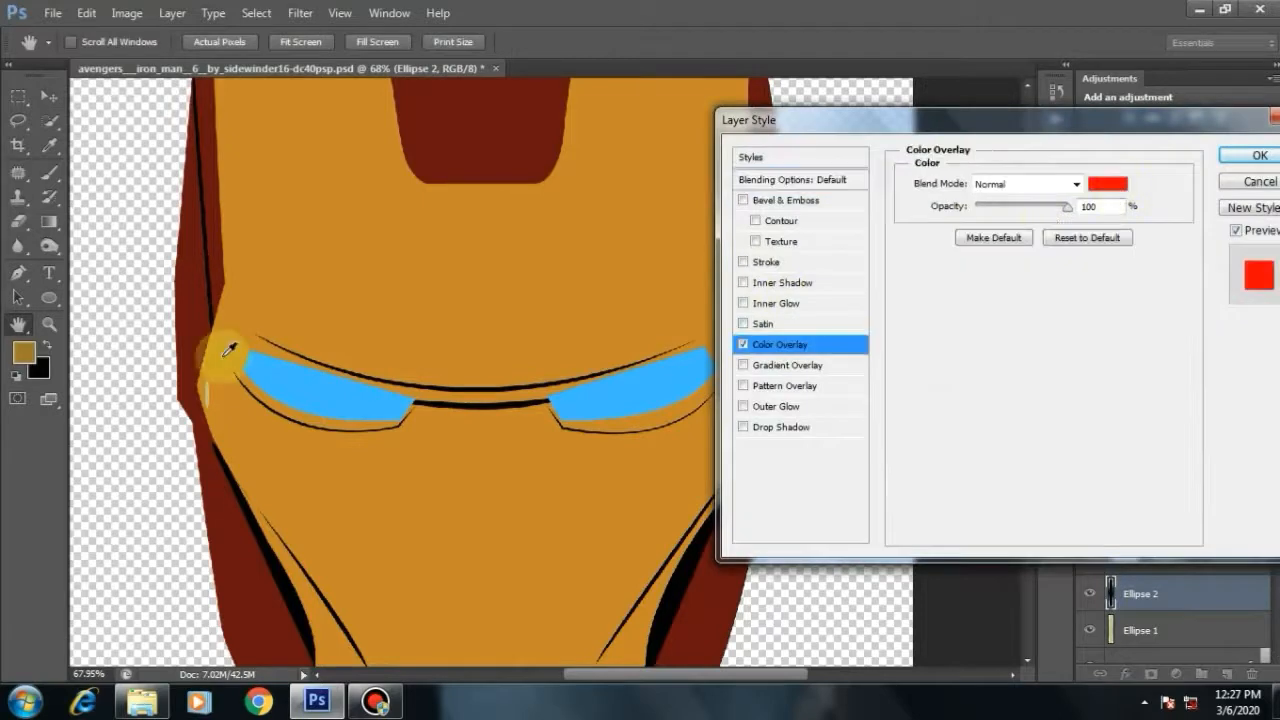
{"action": "left_click", "coordinate": [206, 398]}
{"action": "key", "text": "Return"}
{"action": "key", "text": "Return"}
{"action": "scroll", "coordinate": [700, 240], "scroll_direction": "down", "scroll_amount": 4}
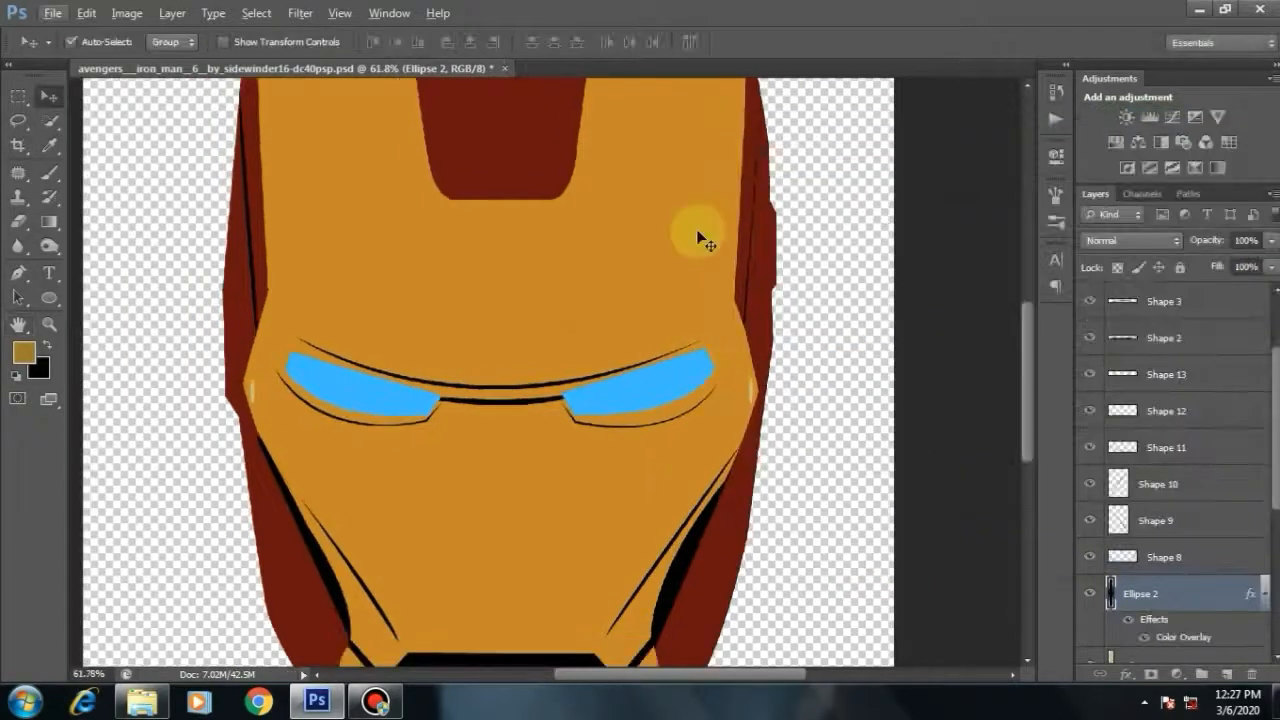
{"action": "scroll", "coordinate": [584, 348], "scroll_direction": "down", "scroll_amount": 1}
Step: Move the layer with the crown's two black vertical lines below the gold faceplate layer
{"action": "scroll", "coordinate": [475, 160], "scroll_direction": "up", "scroll_amount": 4}
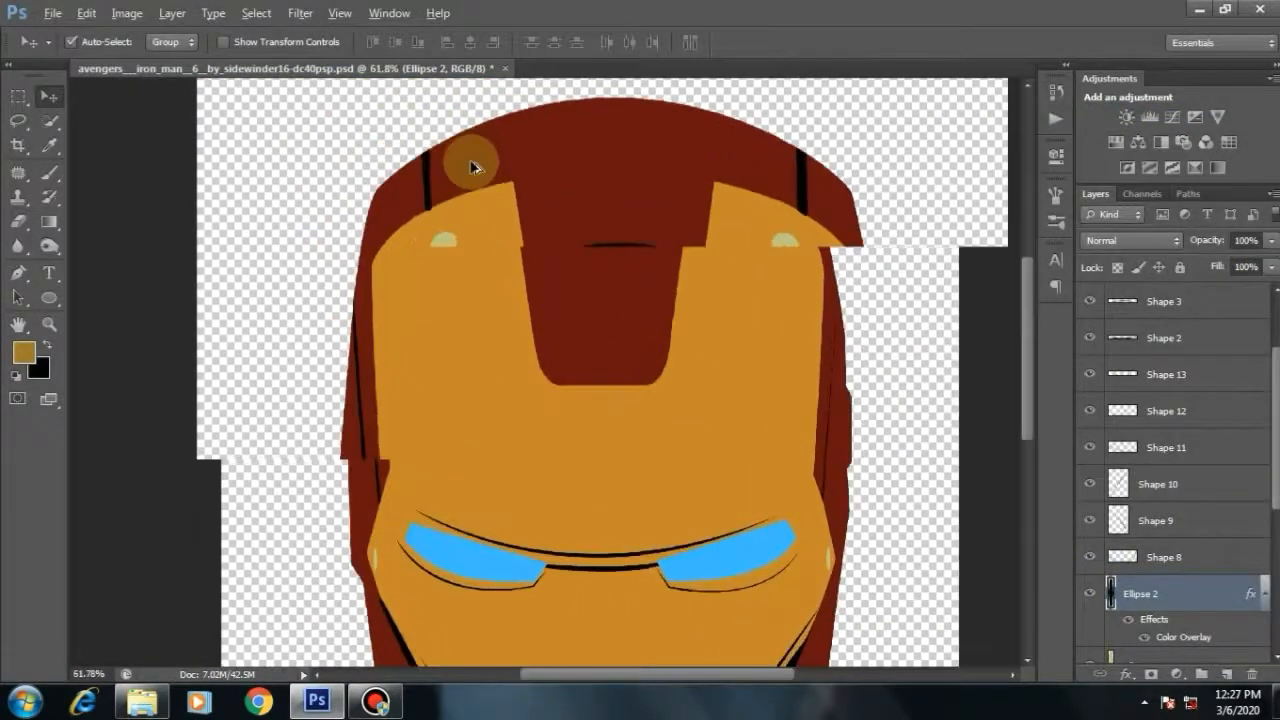
{"action": "left_click", "coordinate": [421, 178]}
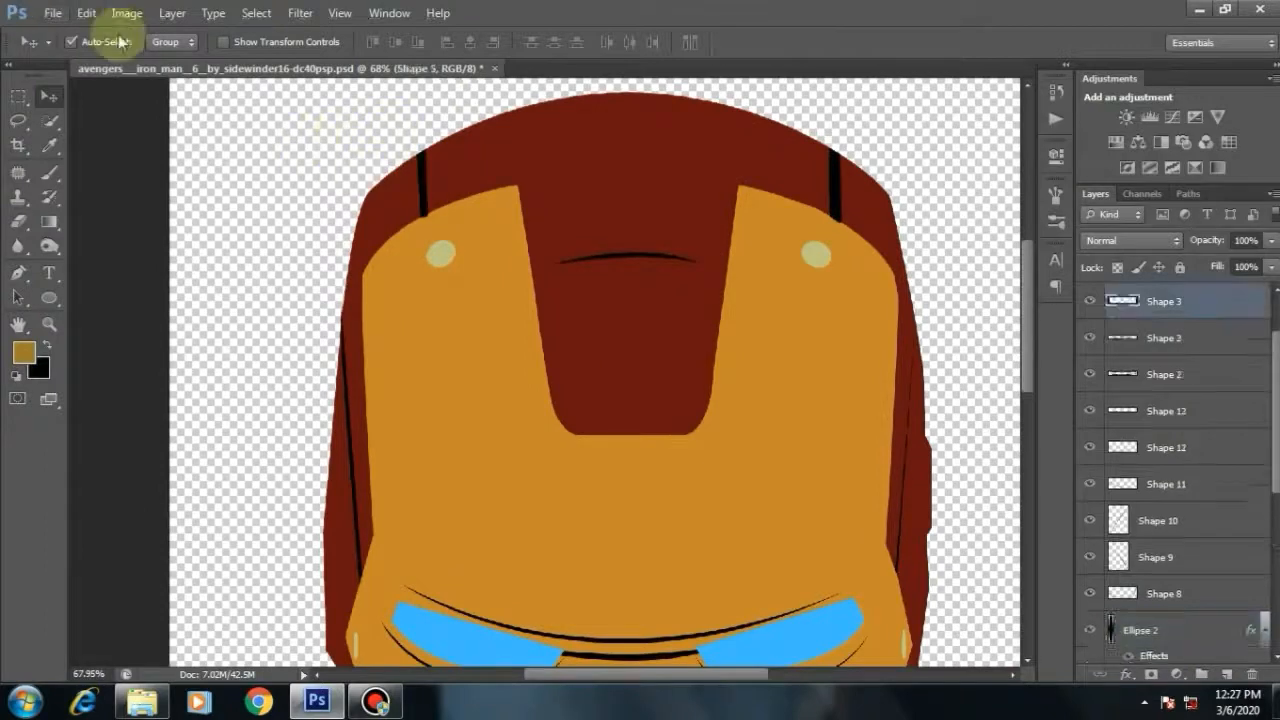
{"action": "left_click_drag", "start_coordinate": [1190, 593], "coordinate": [1171, 568]}
{"action": "scroll", "coordinate": [602, 292], "scroll_direction": "down", "scroll_amount": 4}
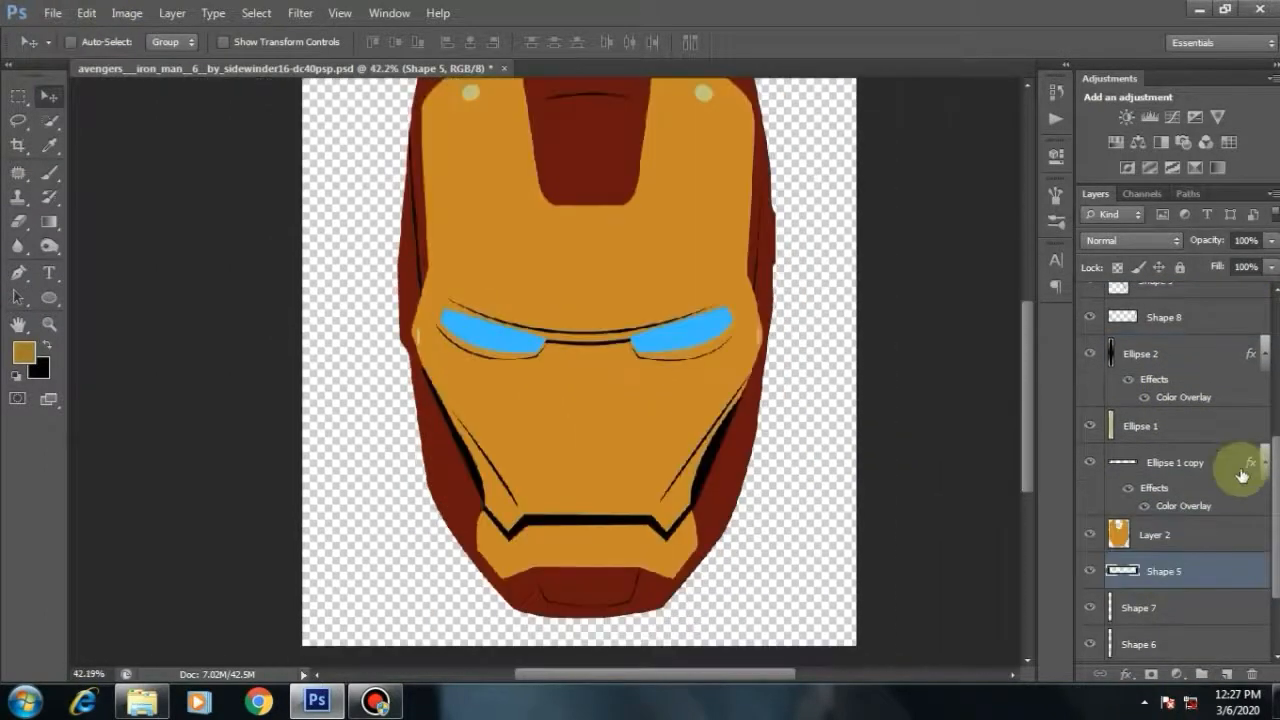
Step: Group all the flat helmet artwork layers together and show the original photo layer beneath the group
{"action": "left_click", "coordinate": [1175, 572]}
{"action": "scroll", "coordinate": [1165, 330], "scroll_direction": "up", "scroll_amount": 5}
{"action": "left_click", "coordinate": [1172, 301], "text": "shift"}
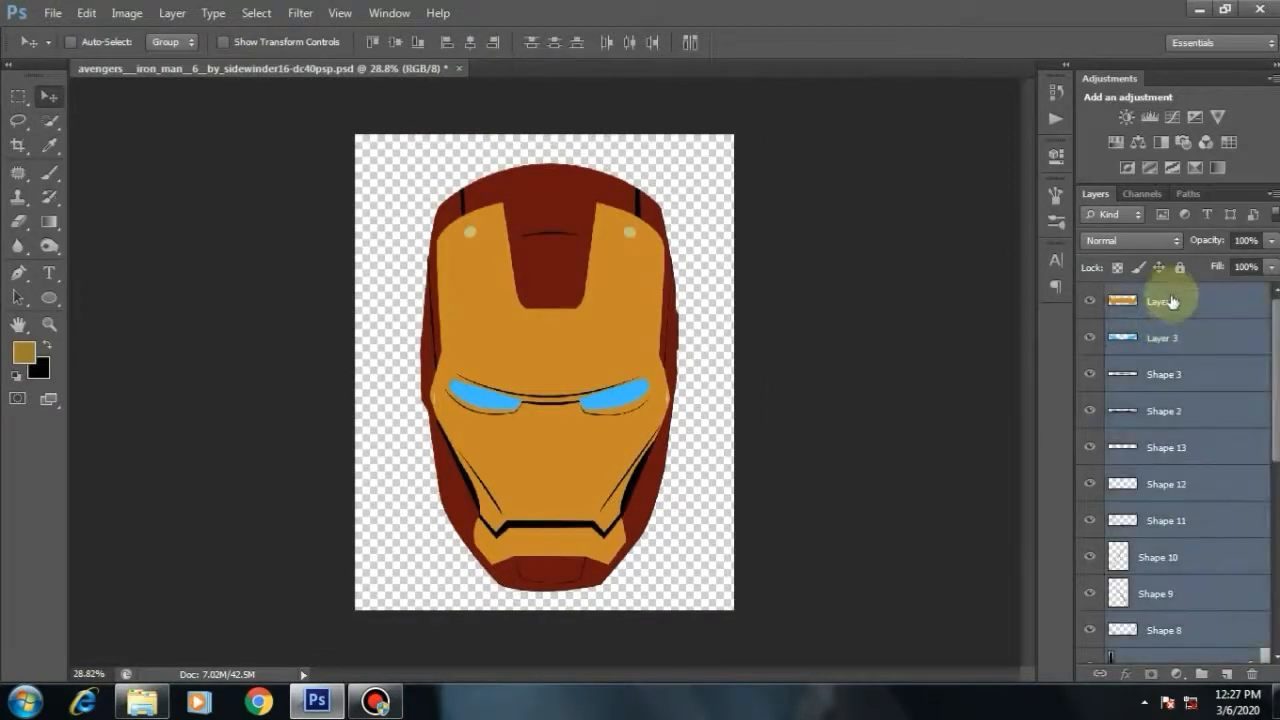
{"action": "key", "text": "ctrl+g"}
{"action": "left_click", "coordinate": [1090, 323]}
Step: Compare the flat artwork with the original photo by hiding and showing the artwork group
{"action": "left_click", "coordinate": [1090, 294]}
{"action": "left_click", "coordinate": [1090, 294]}
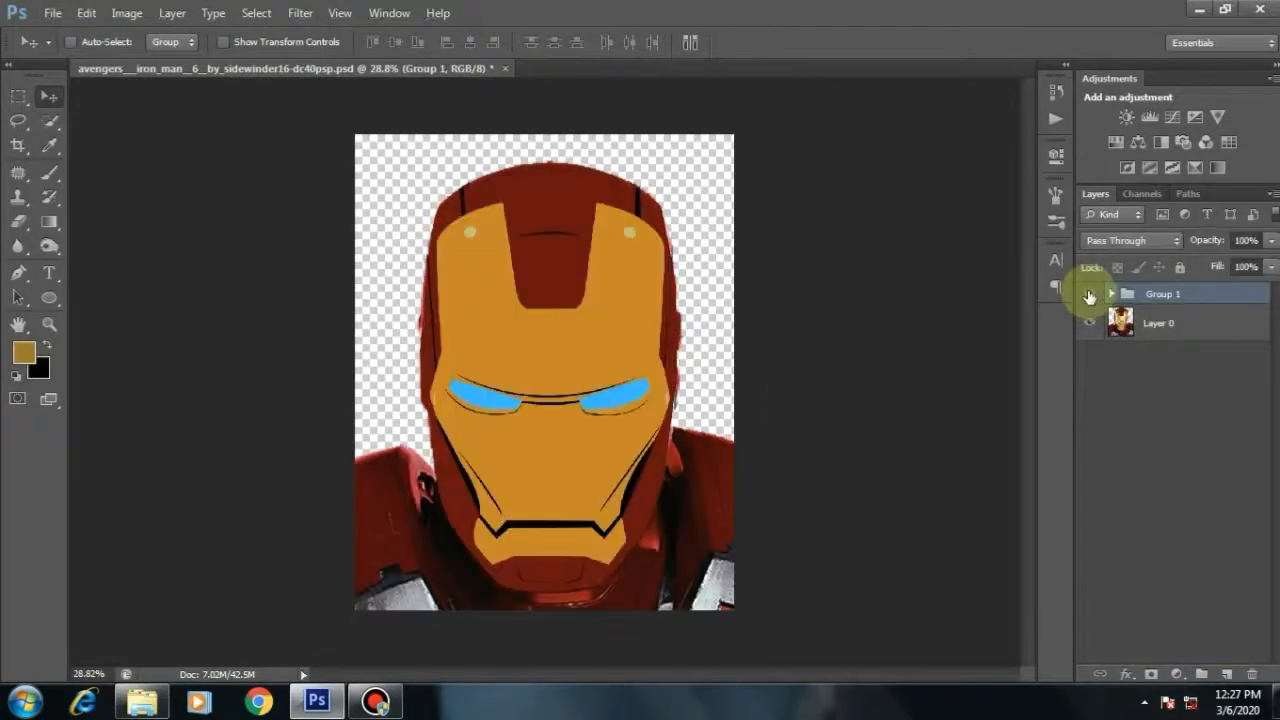
{"action": "left_click", "coordinate": [1090, 294]}
{"action": "left_click", "coordinate": [1090, 294]}
{"action": "left_click", "coordinate": [1090, 294]}
{"action": "left_click", "coordinate": [1090, 294]}
{"action": "left_click", "coordinate": [1090, 294]}
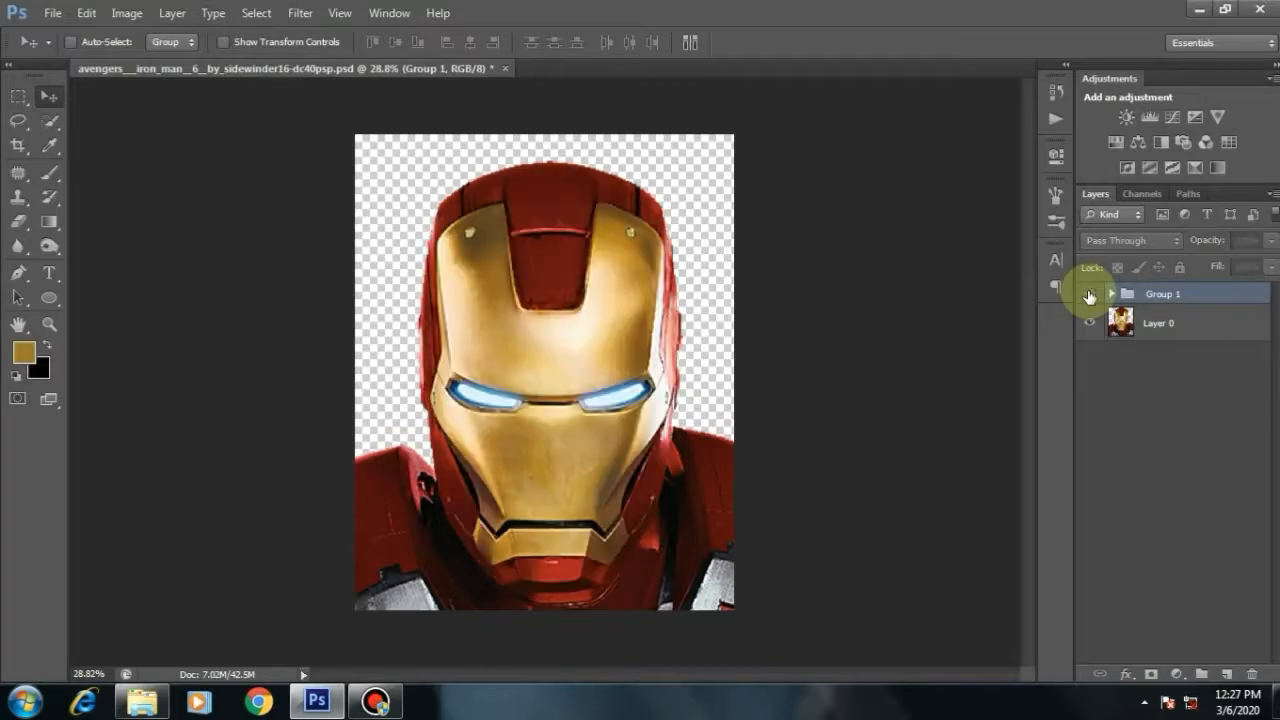
{"action": "left_click", "coordinate": [1090, 294]}
Step: Expand the artwork group, select its topmost layer and hide the group to expose the photo's crown
{"action": "scroll", "coordinate": [573, 183], "scroll_direction": "up", "scroll_amount": 5}
{"action": "left_click", "coordinate": [1111, 294]}
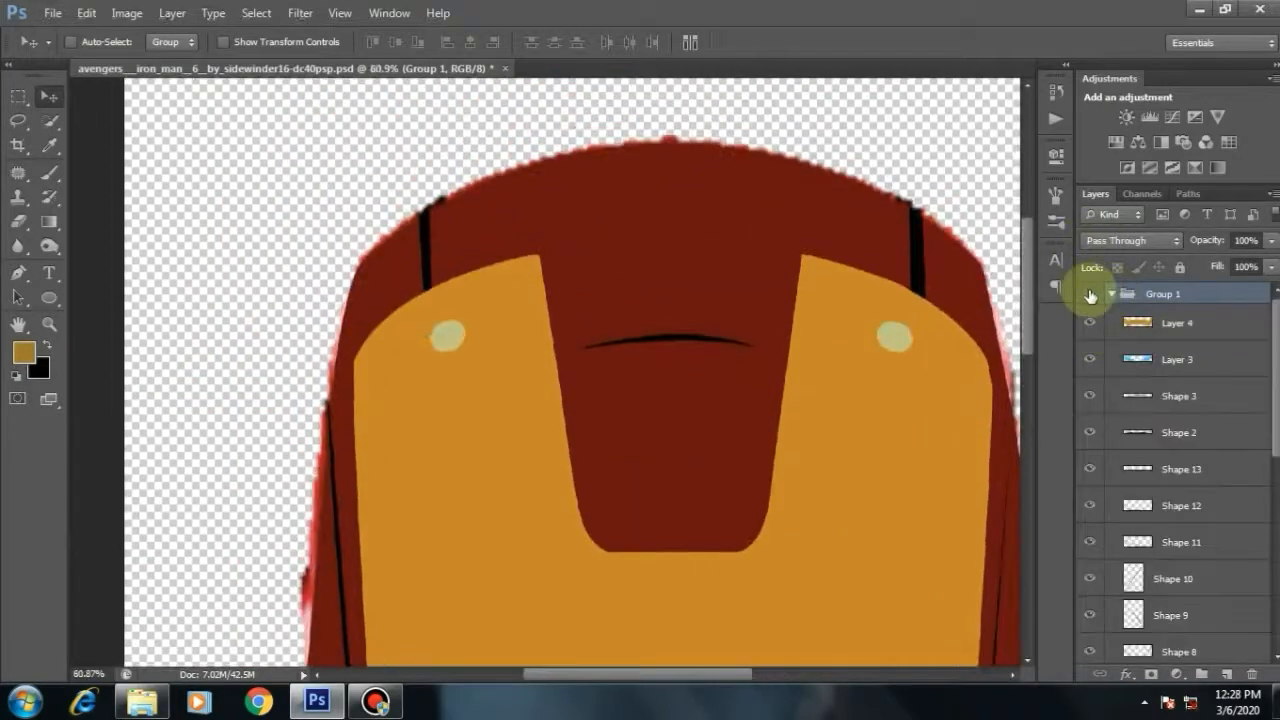
{"action": "left_click", "coordinate": [1090, 294]}
{"action": "left_click", "coordinate": [1185, 325]}
{"action": "key", "text": "ctrl+shift+alt+n"}
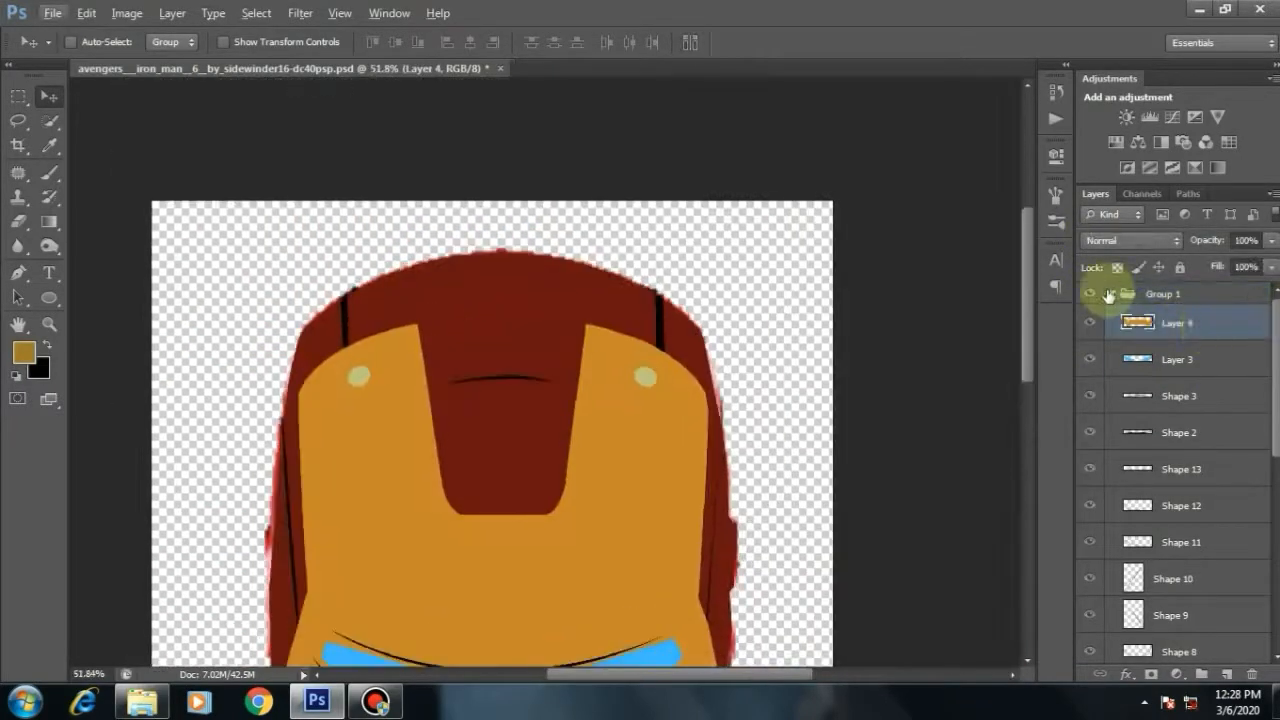
{"action": "left_click", "coordinate": [1090, 294]}
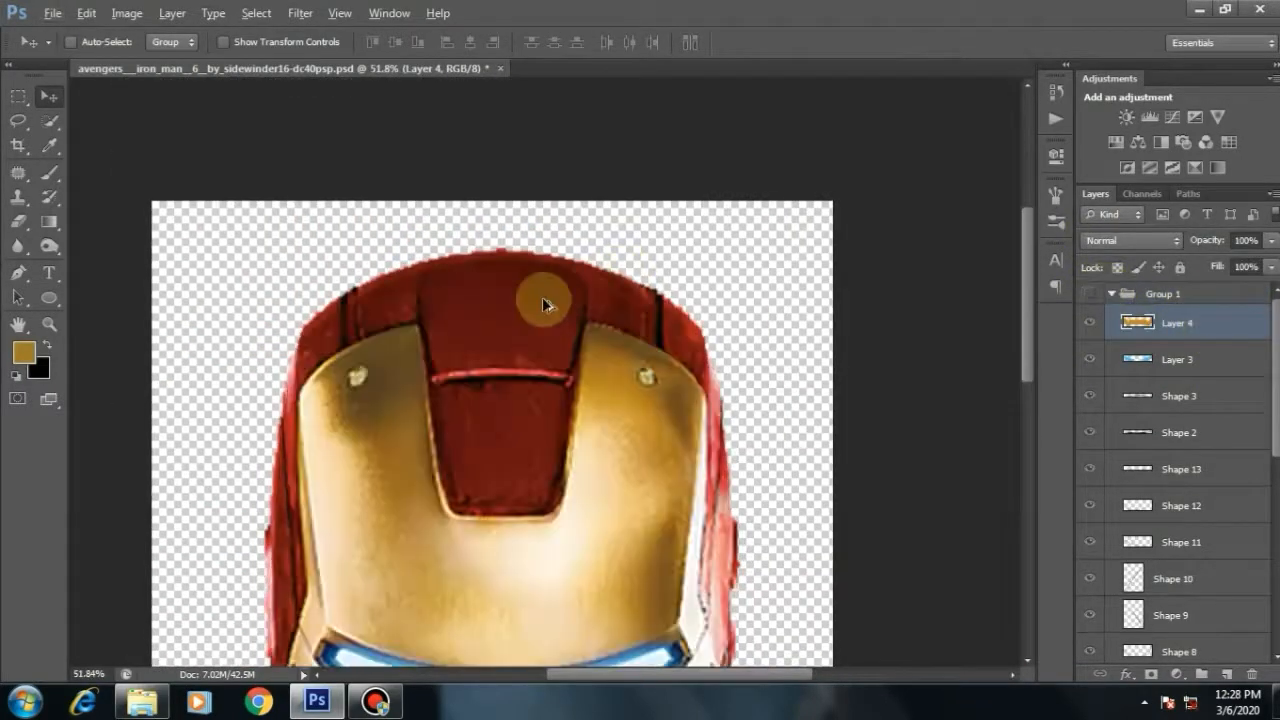
Step: Compare the crown with the photo, then add a new layer at the top of the hidden group for Pen tracing
{"action": "scroll", "coordinate": [542, 297], "scroll_direction": "up", "scroll_amount": 4}
{"action": "scroll", "coordinate": [593, 297], "scroll_direction": "up", "scroll_amount": 3}
{"action": "scroll", "coordinate": [561, 320], "scroll_direction": "down", "scroll_amount": 6}
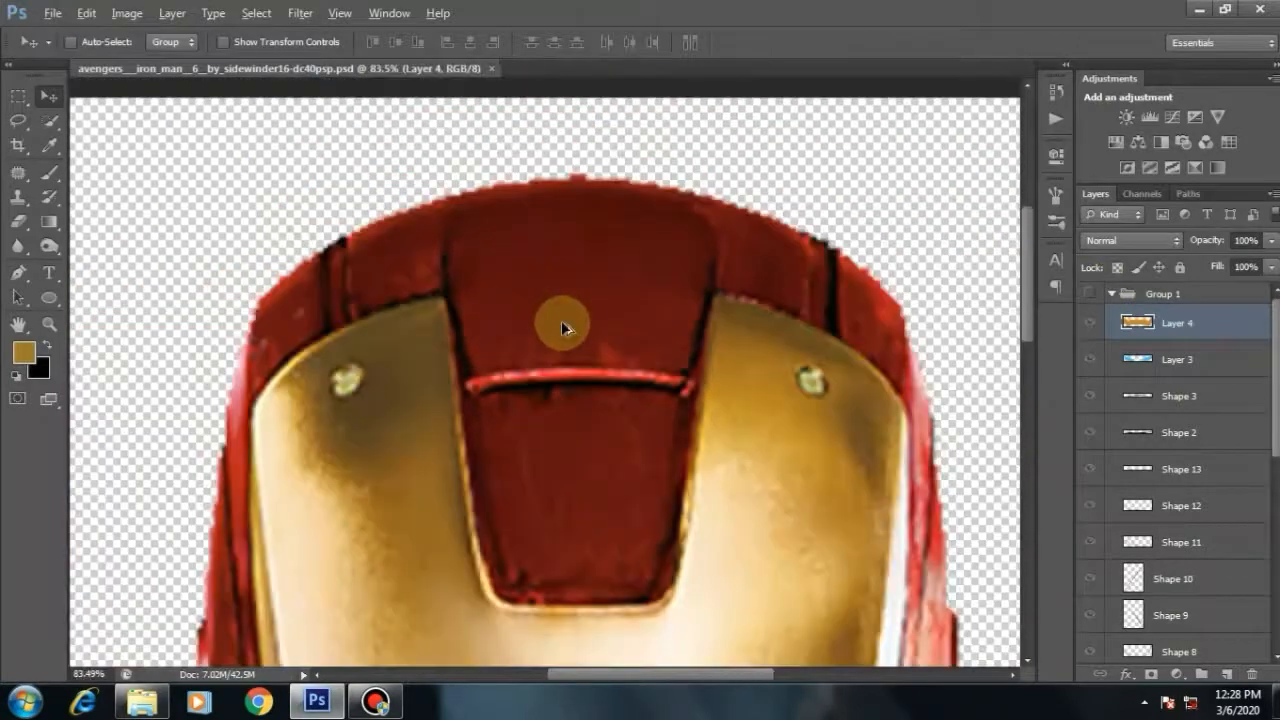
{"action": "left_click", "coordinate": [1091, 294]}
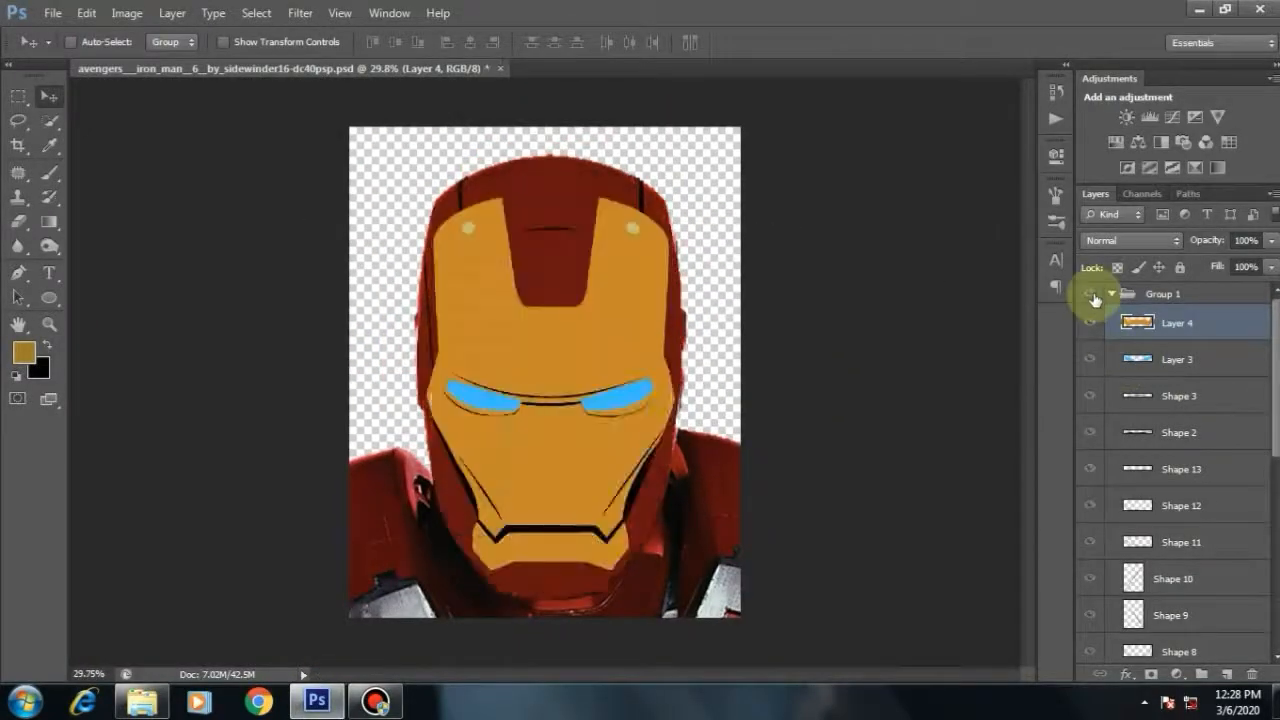
{"action": "left_click", "coordinate": [1091, 294]}
{"action": "scroll", "coordinate": [541, 210], "scroll_direction": "up", "scroll_amount": 5}
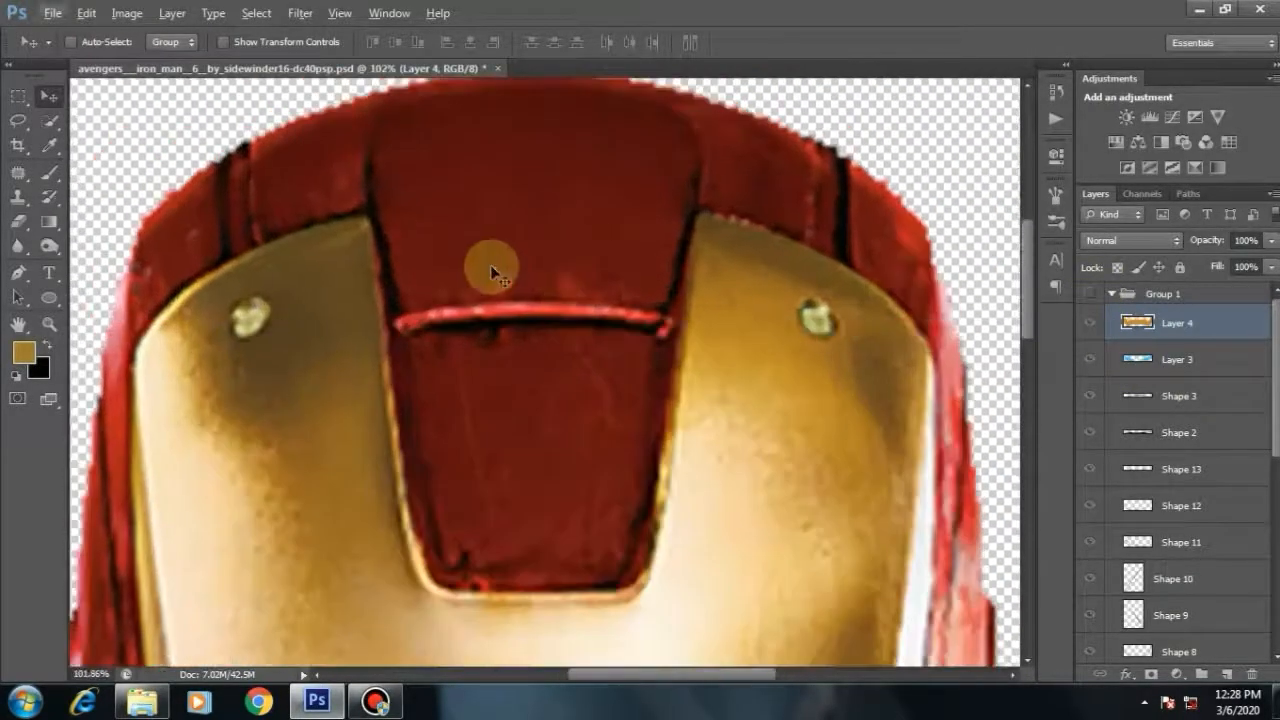
{"action": "key", "text": "ctrl+shift+alt+n"}
{"action": "scroll", "coordinate": [575, 334], "scroll_direction": "up", "scroll_amount": 2}
{"action": "key", "text": "p"}
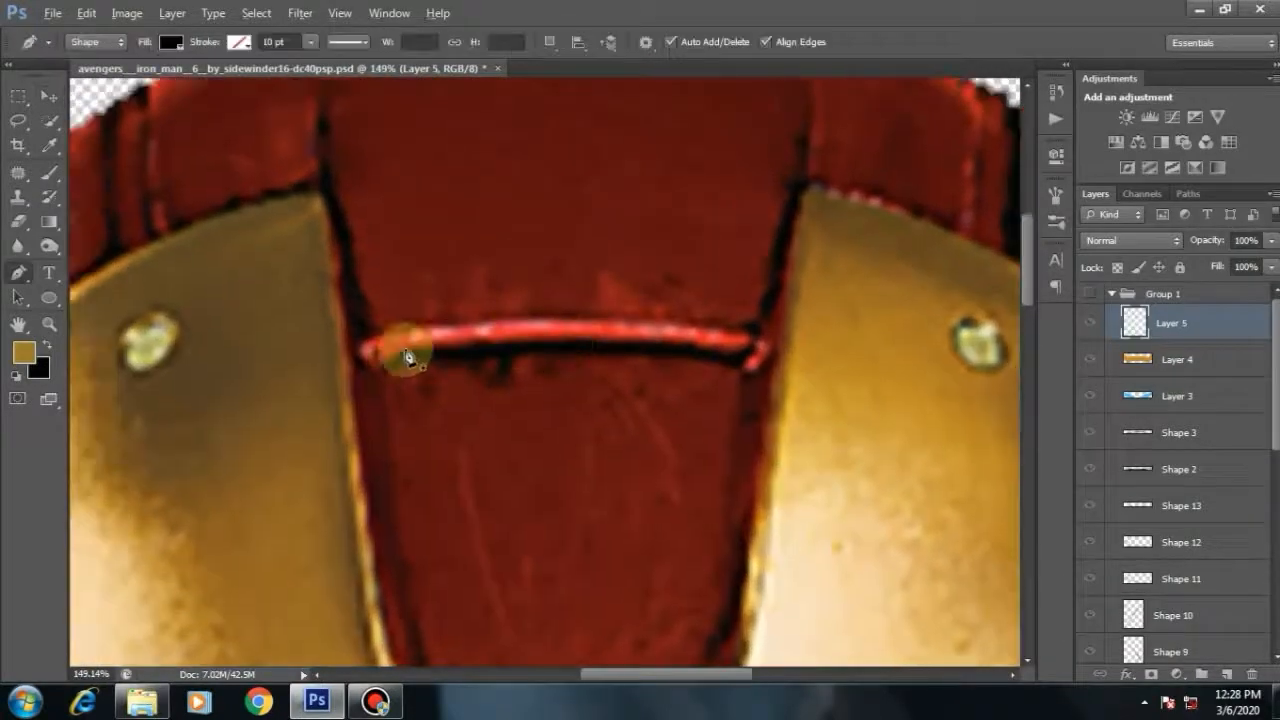
Step: Set the Pen shape fill to the bright red sampled from the photo's crown ridge highlight
{"action": "scroll", "coordinate": [368, 350], "scroll_direction": "up", "scroll_amount": 1}
{"action": "left_click", "coordinate": [171, 42]}
{"action": "scroll", "coordinate": [1166, 450], "scroll_direction": "down", "scroll_amount": 10}
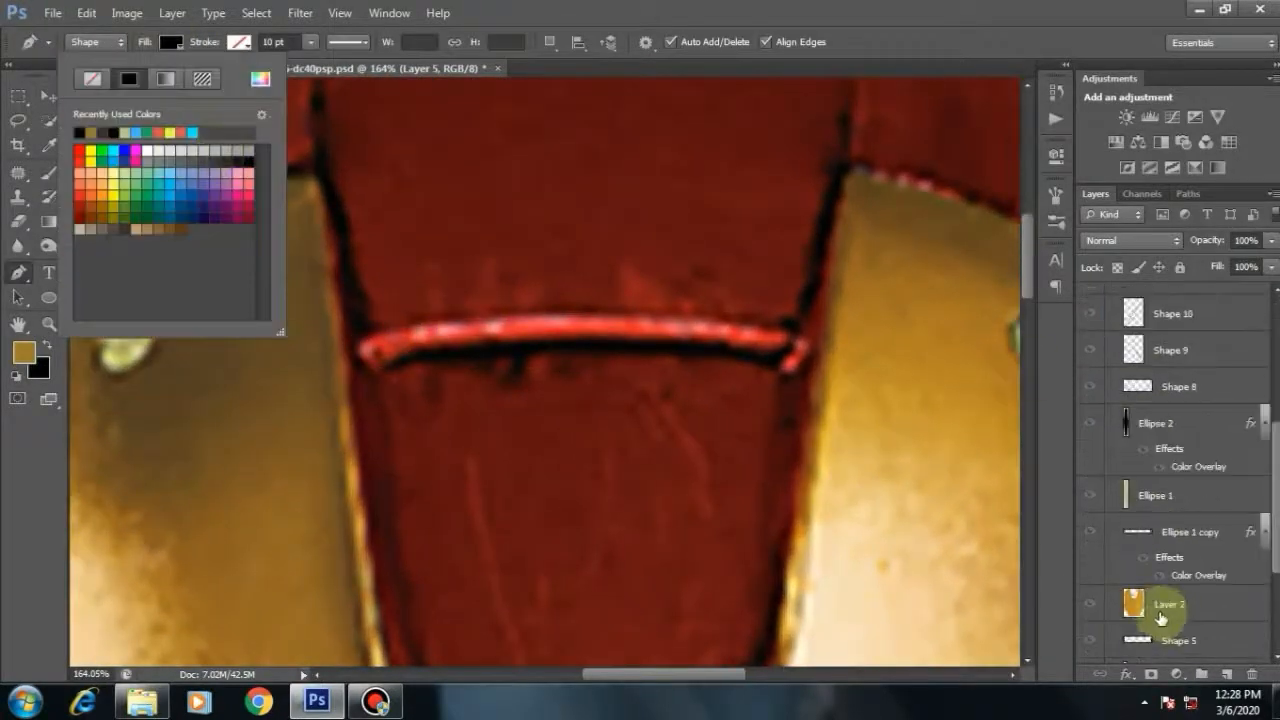
{"action": "left_click", "coordinate": [1150, 645]}
{"action": "left_click", "coordinate": [171, 42]}
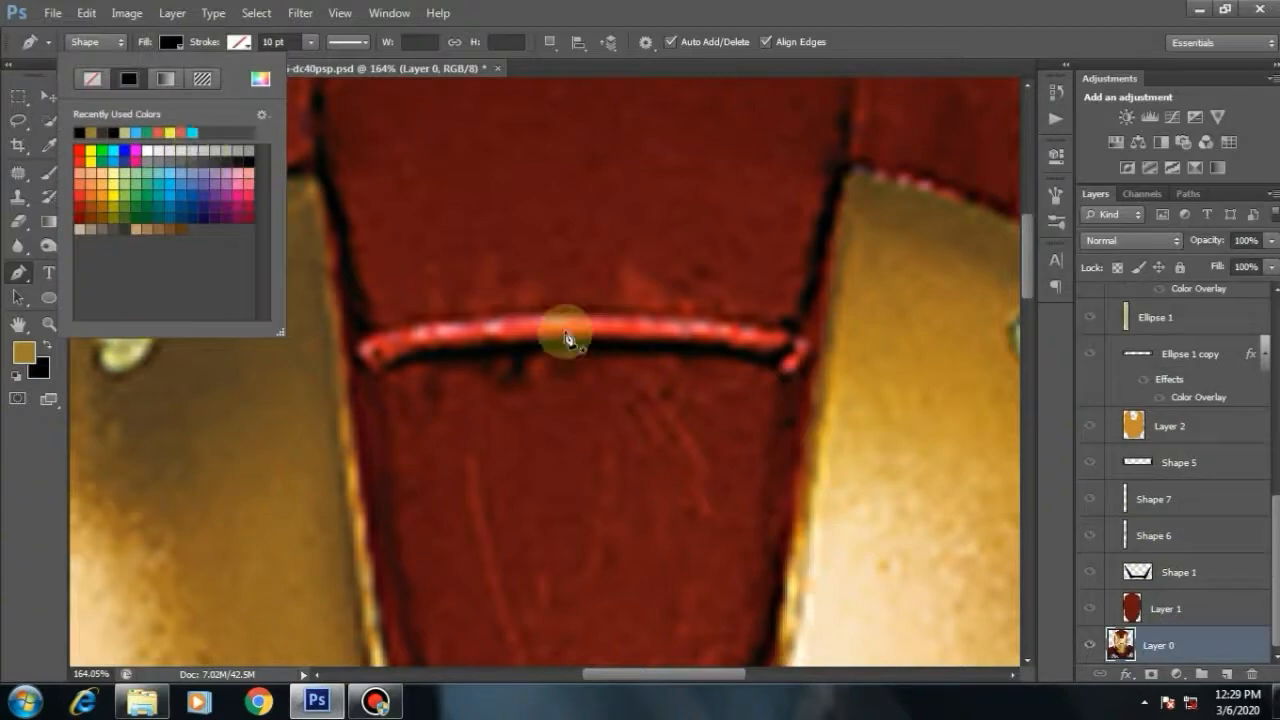
{"action": "left_click", "coordinate": [24, 352]}
{"action": "left_click", "coordinate": [600, 330]}
{"action": "key", "text": "Return"}
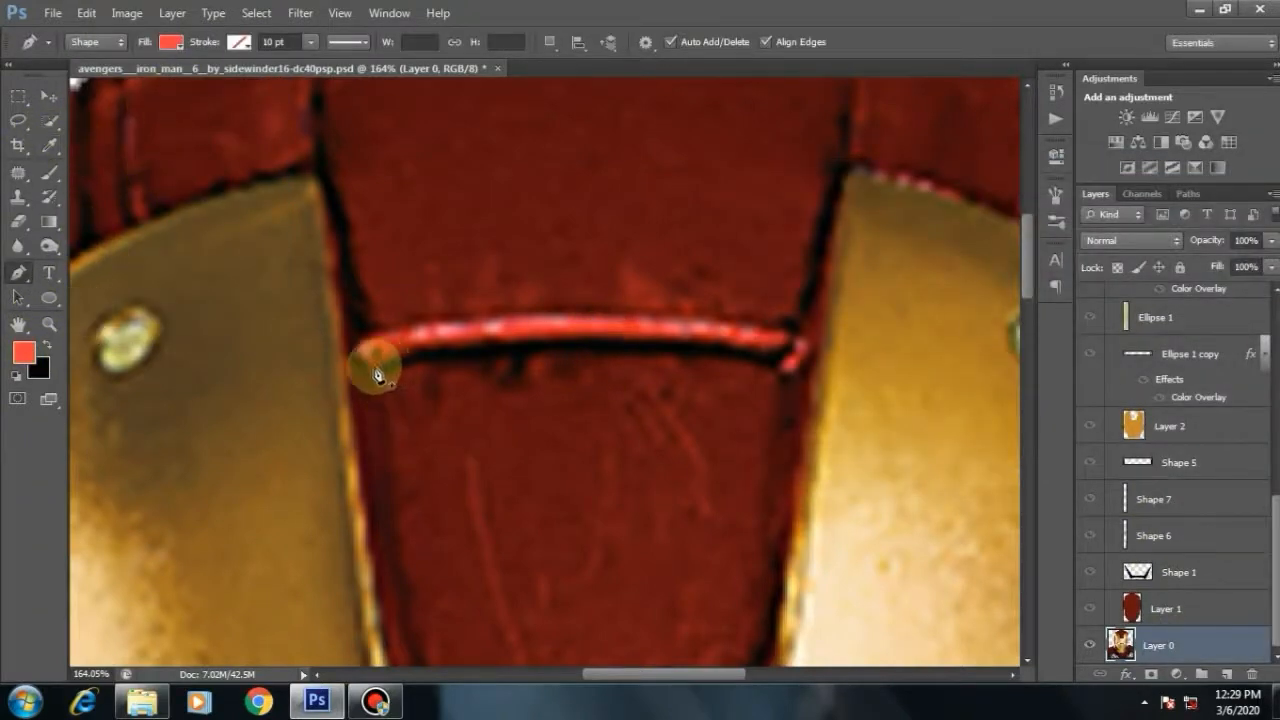
Step: Trace the crown's horizontal ridge highlight on the new layer as a thin red curved shape about 283 px wide
{"action": "scroll", "coordinate": [1168, 377], "scroll_direction": "up", "scroll_amount": 10}
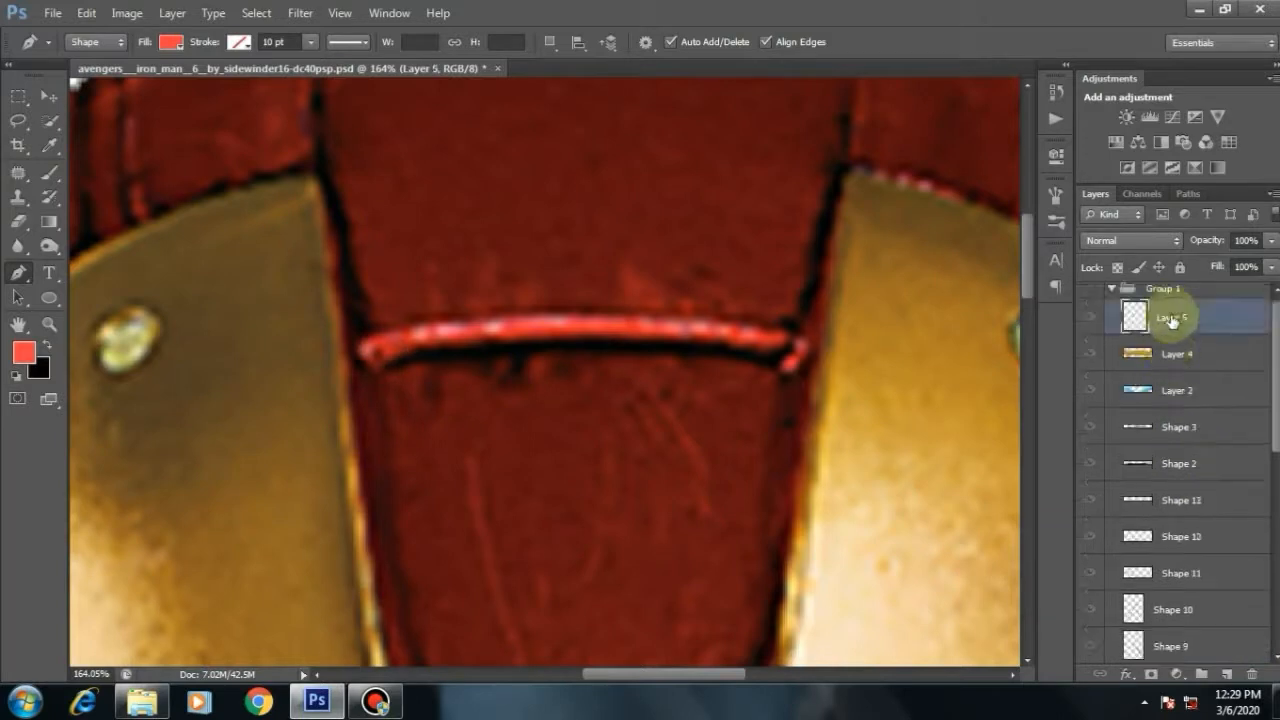
{"action": "left_click", "coordinate": [775, 357]}
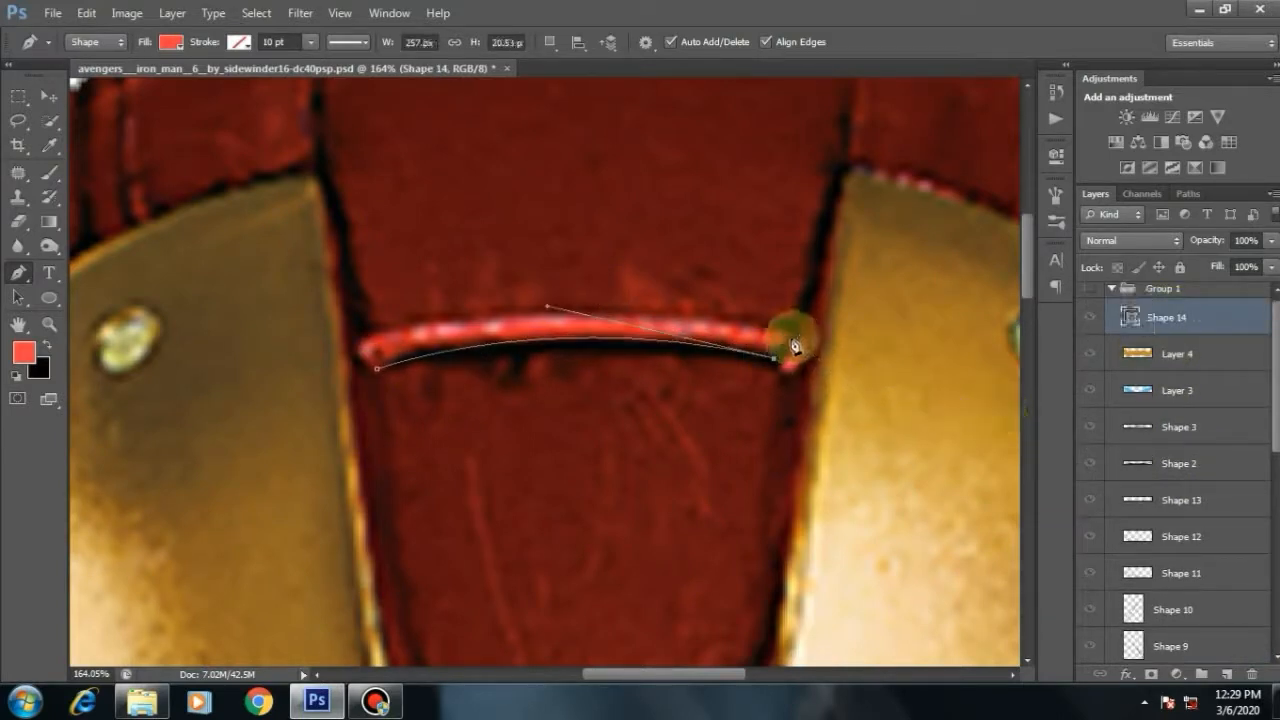
{"action": "left_click_drag", "start_coordinate": [354, 347], "coordinate": [129, 417]}
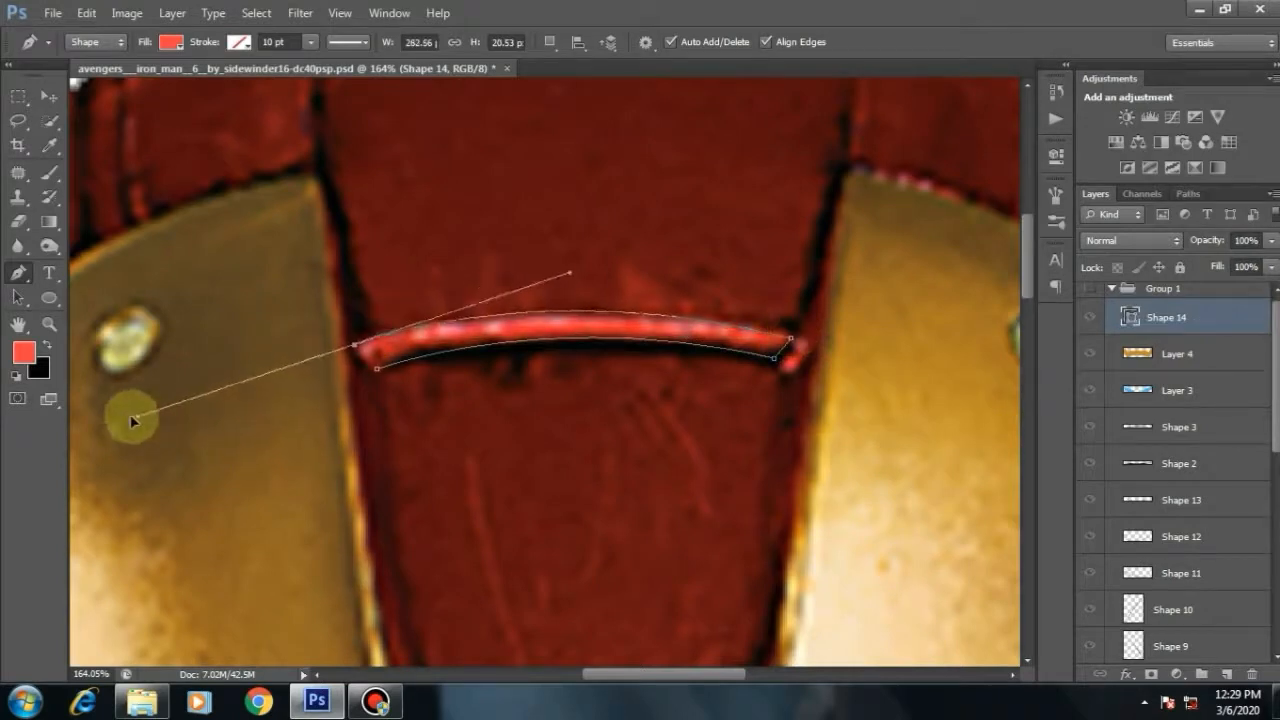
{"action": "left_click", "coordinate": [376, 370]}
{"action": "left_click", "coordinate": [49, 96]}
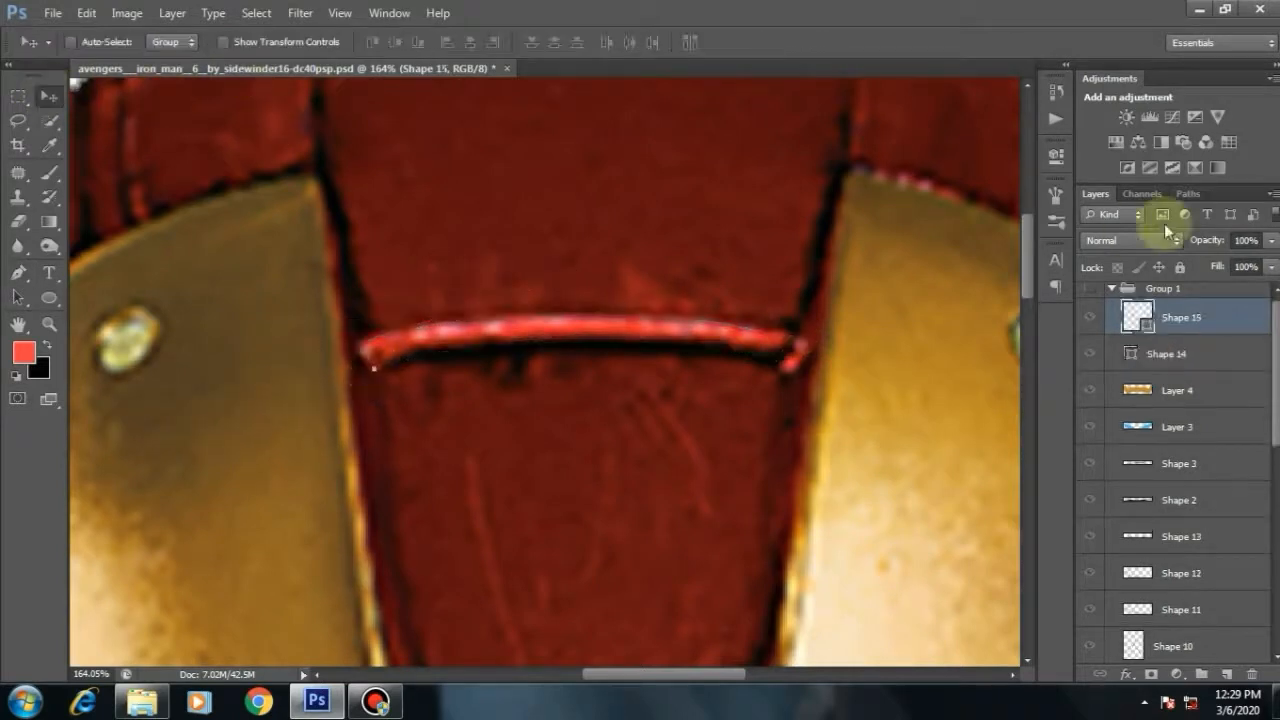
Step: Show the artwork group, delete the stray extra shape layer and rasterize the red ridge highlight layer
{"action": "left_click", "coordinate": [1090, 288]}
{"action": "scroll", "coordinate": [621, 305], "scroll_direction": "down", "scroll_amount": 5}
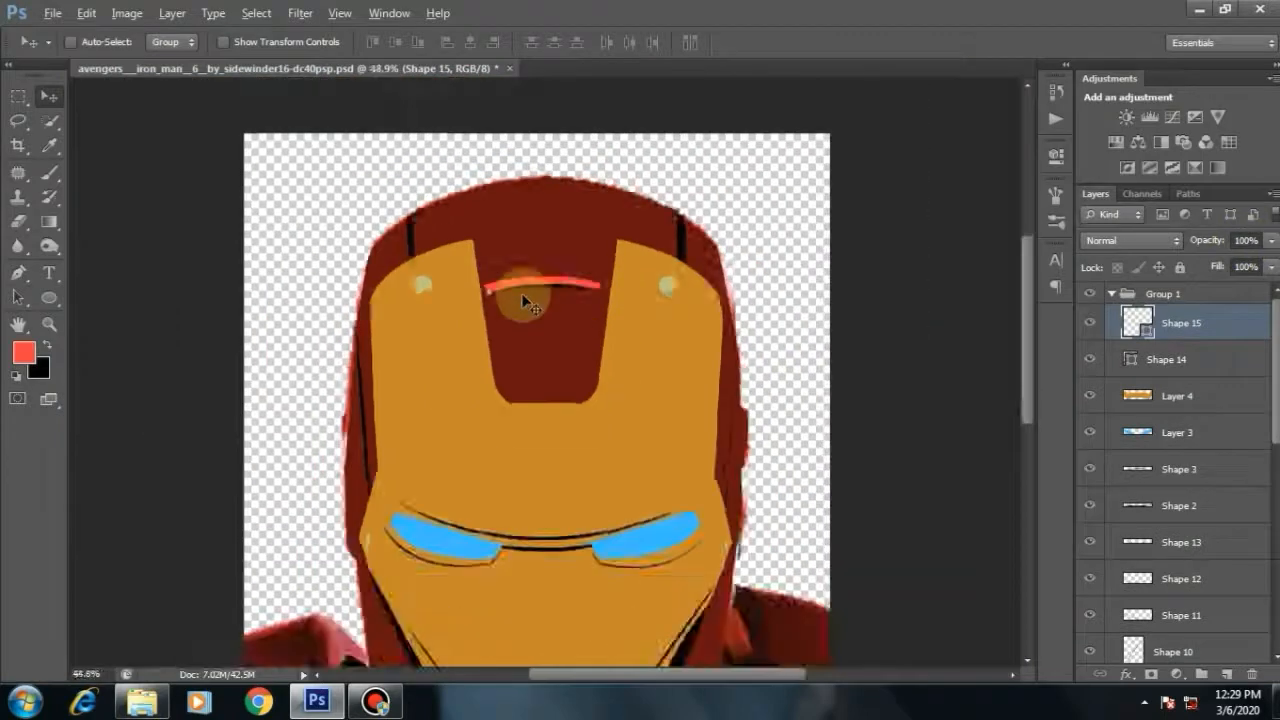
{"action": "scroll", "coordinate": [523, 295], "scroll_direction": "up", "scroll_amount": 2}
{"action": "key", "text": "Delete"}
{"action": "right_click", "coordinate": [1200, 312]}
{"action": "left_click", "coordinate": [808, 167]}
{"action": "scroll", "coordinate": [471, 277], "scroll_direction": "down", "scroll_amount": 3}
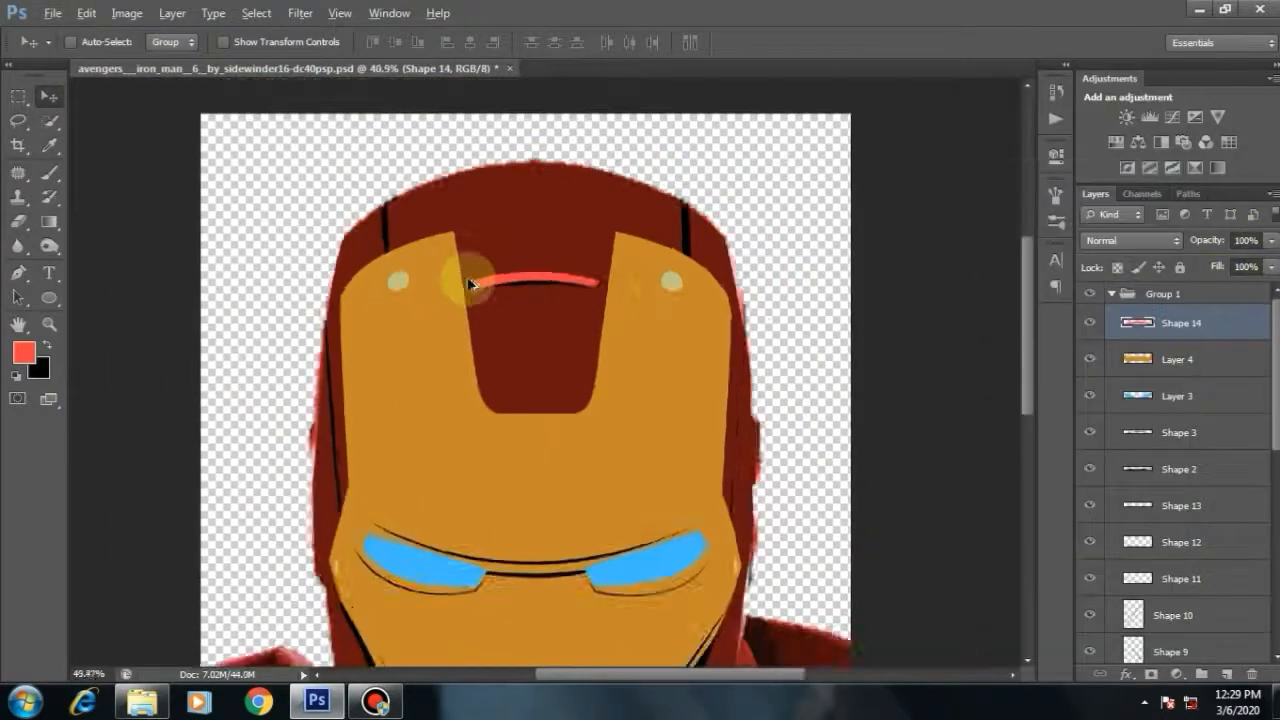
Step: Apply a Color Overlay of muted red #842520 to the crown ridge highlight
{"action": "double_click", "coordinate": [1194, 330]}
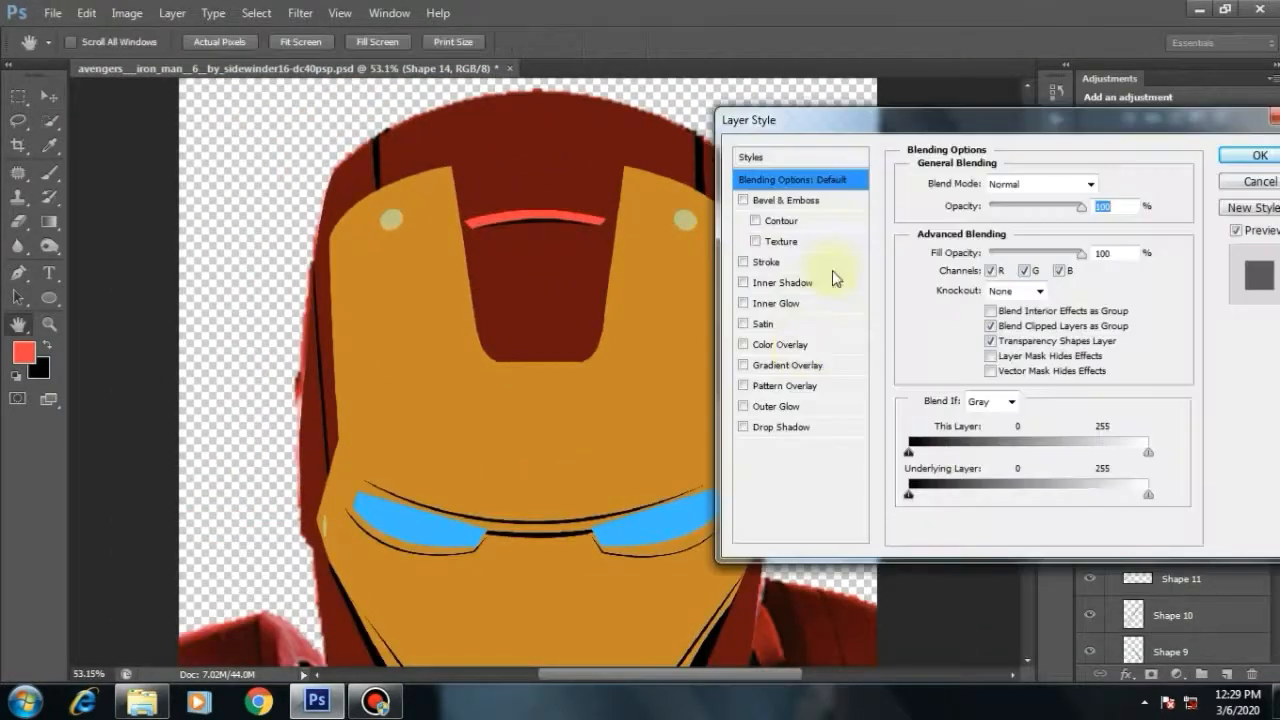
{"action": "left_click", "coordinate": [792, 347]}
{"action": "left_click", "coordinate": [1105, 185]}
{"action": "left_click", "coordinate": [600, 187]}
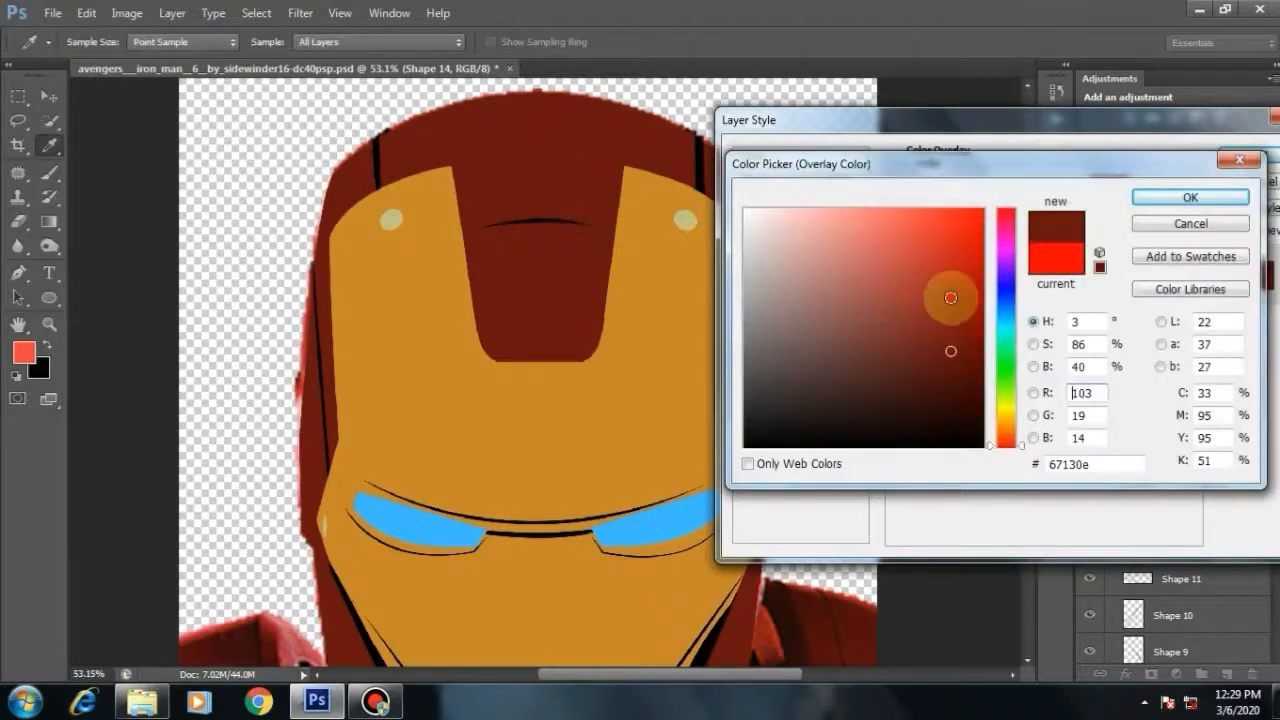
{"action": "left_click", "coordinate": [953, 292]}
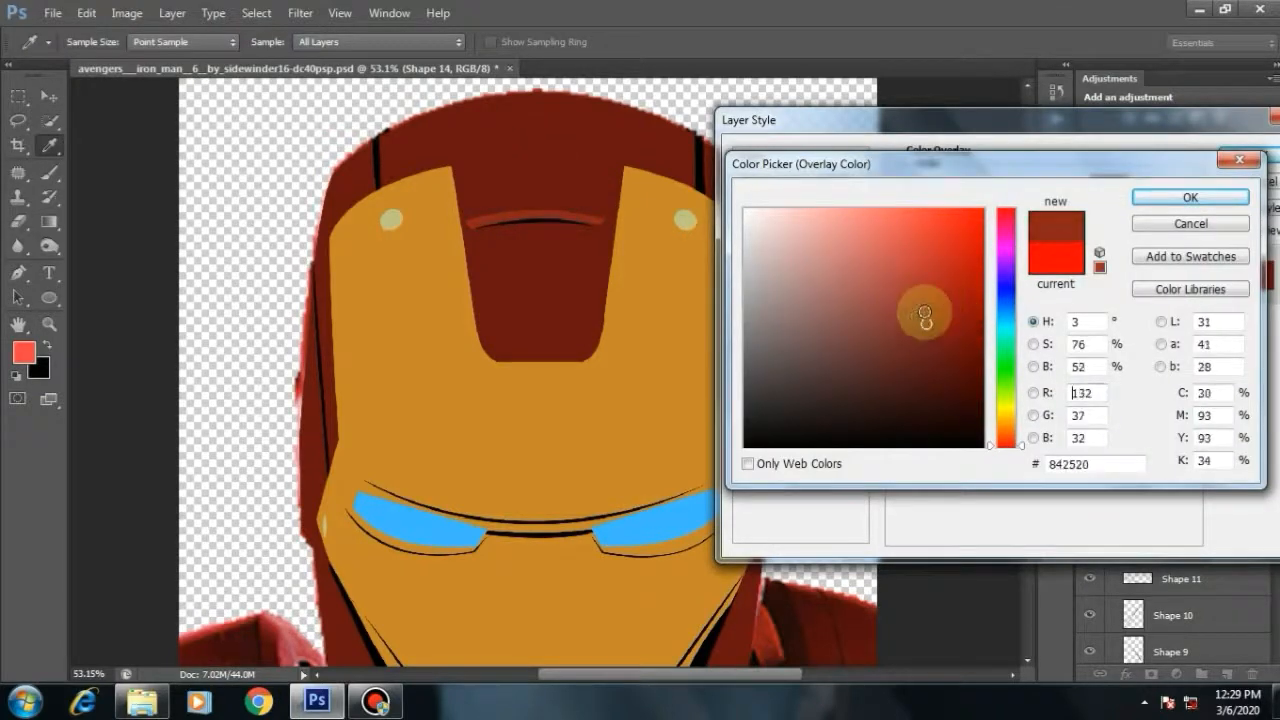
{"action": "key", "text": "Return"}
{"action": "key", "text": "Return"}
{"action": "key", "text": "v"}
{"action": "scroll", "coordinate": [514, 349], "scroll_direction": "down", "scroll_amount": 3}
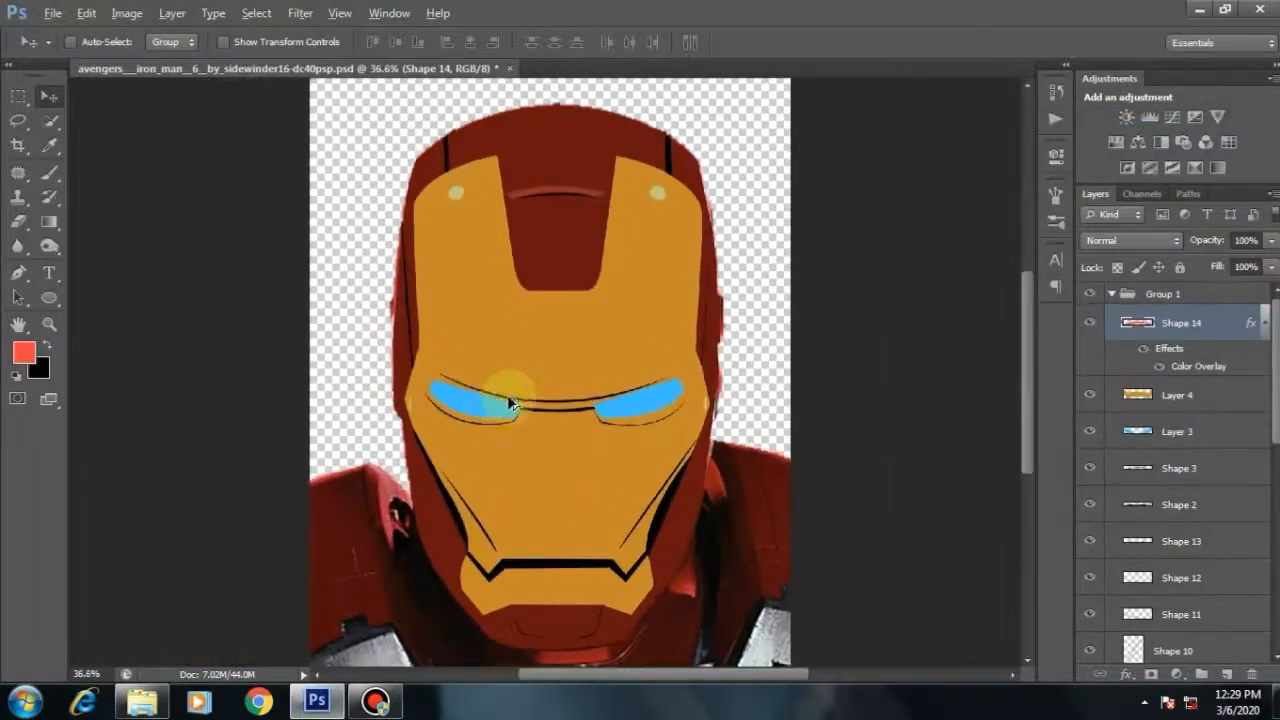
Step: Compare the artwork with the photo, then hide the artwork group and add a new layer at its top
{"action": "scroll", "coordinate": [537, 300], "scroll_direction": "down", "scroll_amount": 1}
{"action": "left_click", "coordinate": [1090, 294]}
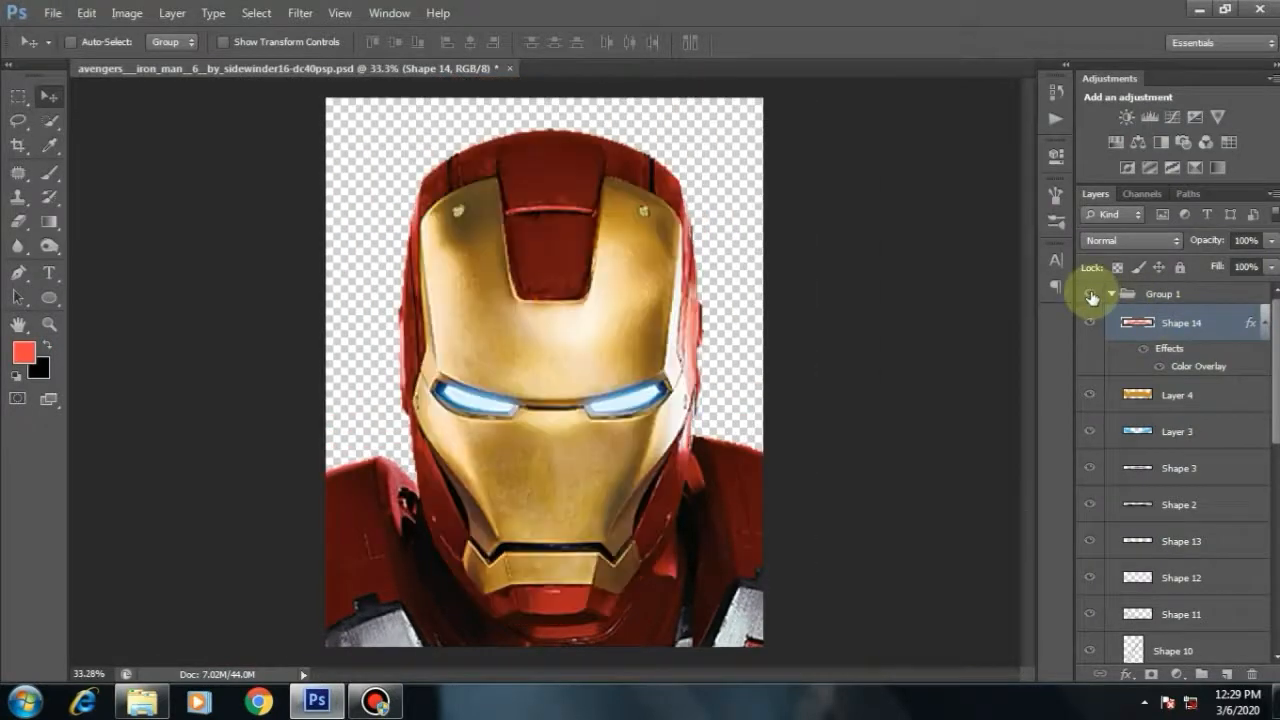
{"action": "left_click", "coordinate": [1090, 294]}
{"action": "scroll", "coordinate": [523, 130], "scroll_direction": "up", "scroll_amount": 7}
{"action": "left_click", "coordinate": [1090, 294]}
{"action": "scroll", "coordinate": [495, 218], "scroll_direction": "up", "scroll_amount": 5}
{"action": "key", "text": "ctrl+shift+alt+n"}
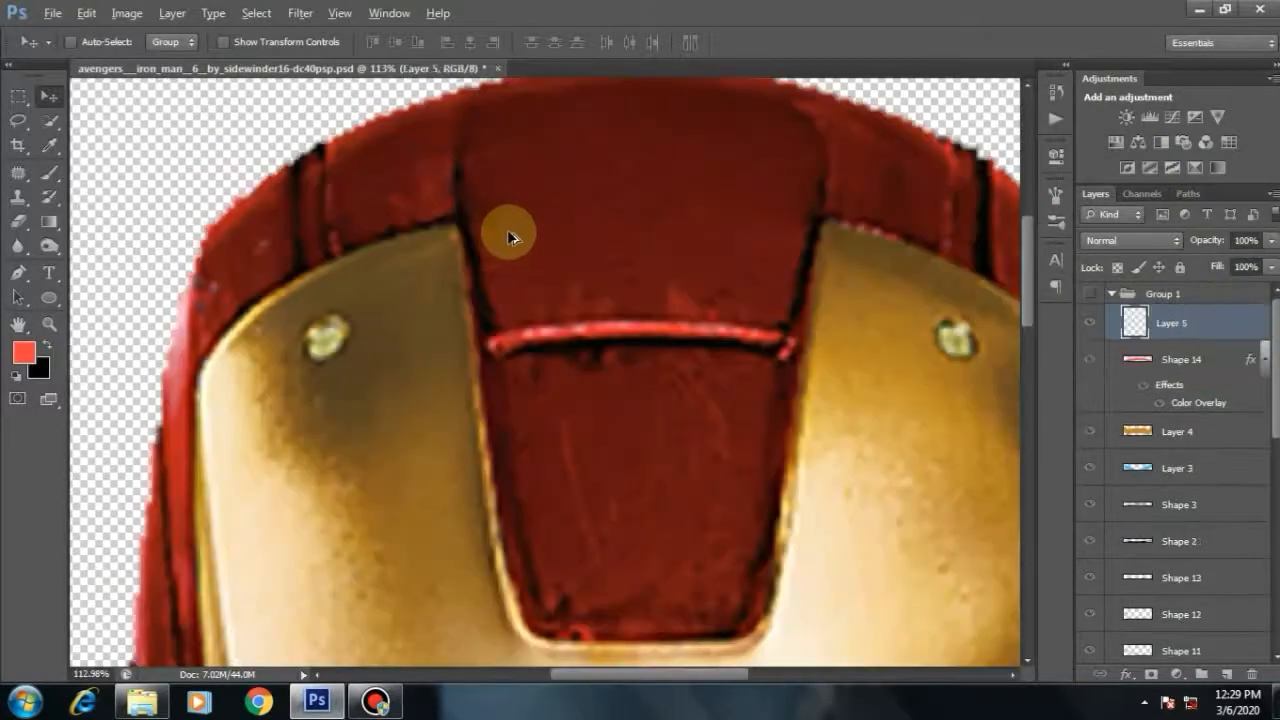
Step: Trace the left seam of the crown's central panel as a thin curved shape about 32 px by 235 px
{"action": "scroll", "coordinate": [496, 232], "scroll_direction": "up", "scroll_amount": 2}
{"action": "scroll", "coordinate": [495, 229], "scroll_direction": "up", "scroll_amount": 2}
{"action": "key", "text": "p"}
{"action": "left_click", "coordinate": [484, 486]}
{"action": "left_click", "coordinate": [463, 188]}
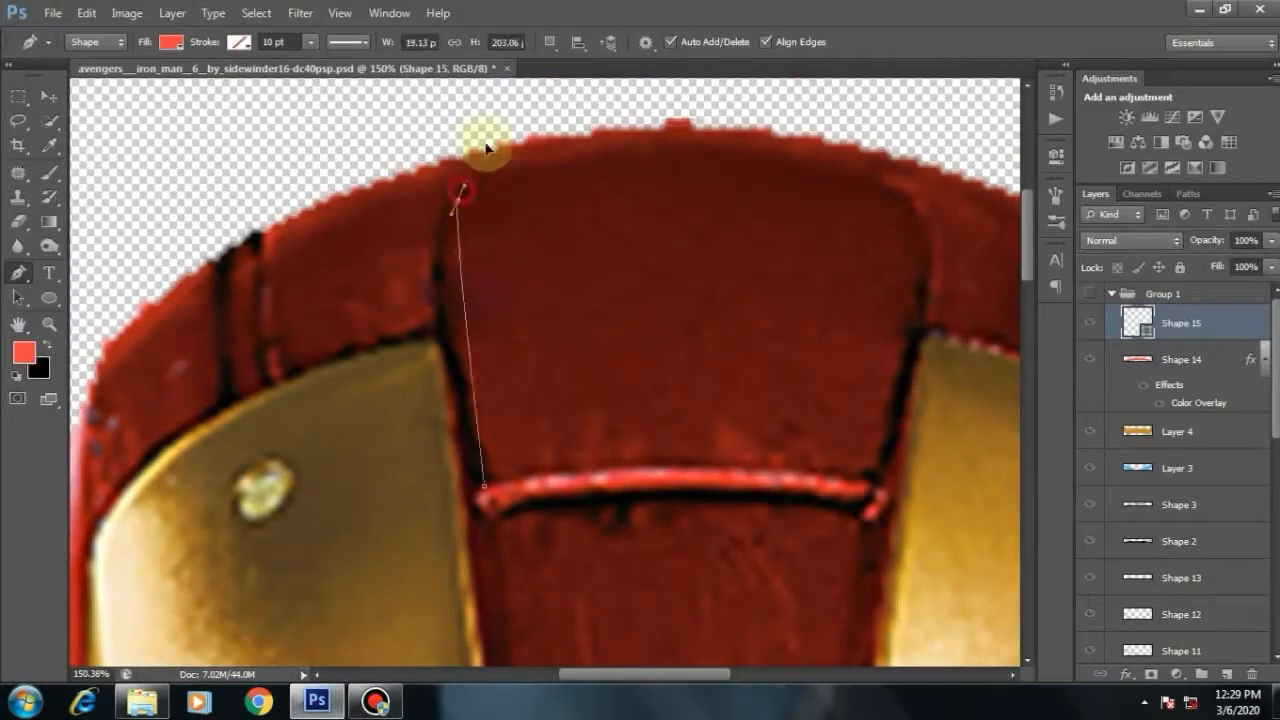
{"action": "left_click_drag", "start_coordinate": [462, 214], "coordinate": [460, 216]}
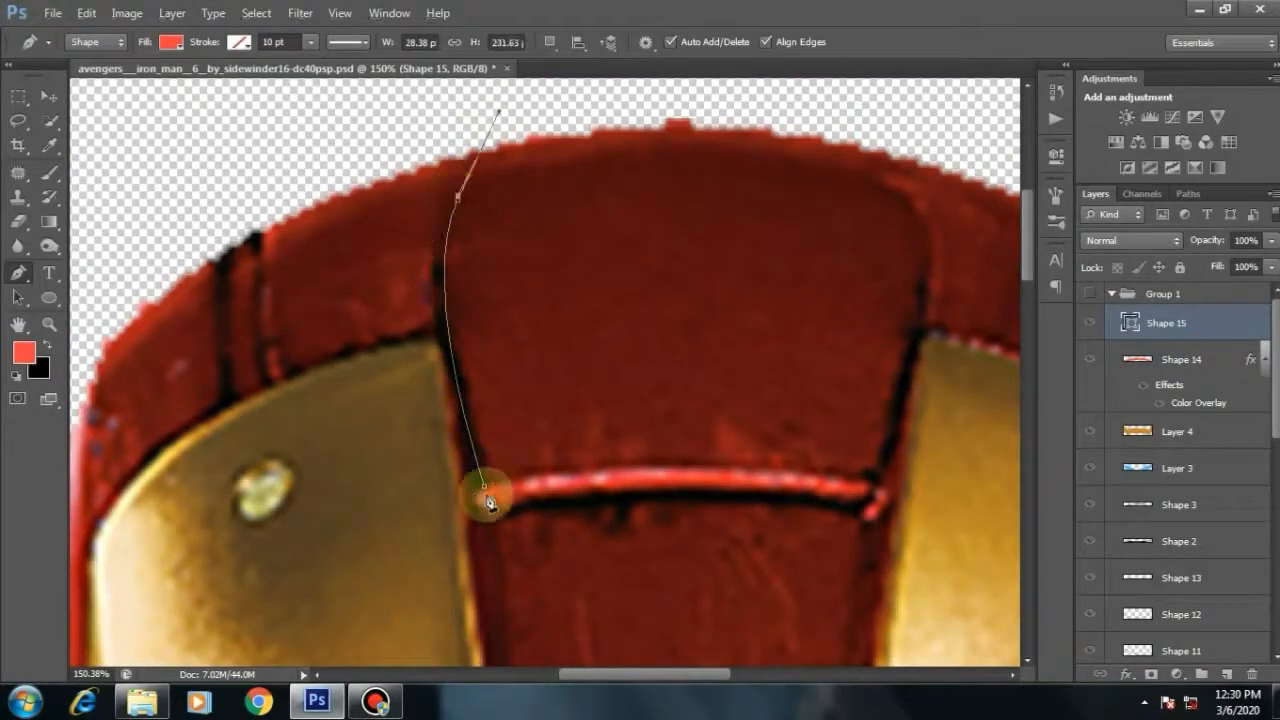
{"action": "left_click_drag", "start_coordinate": [497, 500], "coordinate": [549, 658]}
{"action": "left_click", "coordinate": [487, 462]}
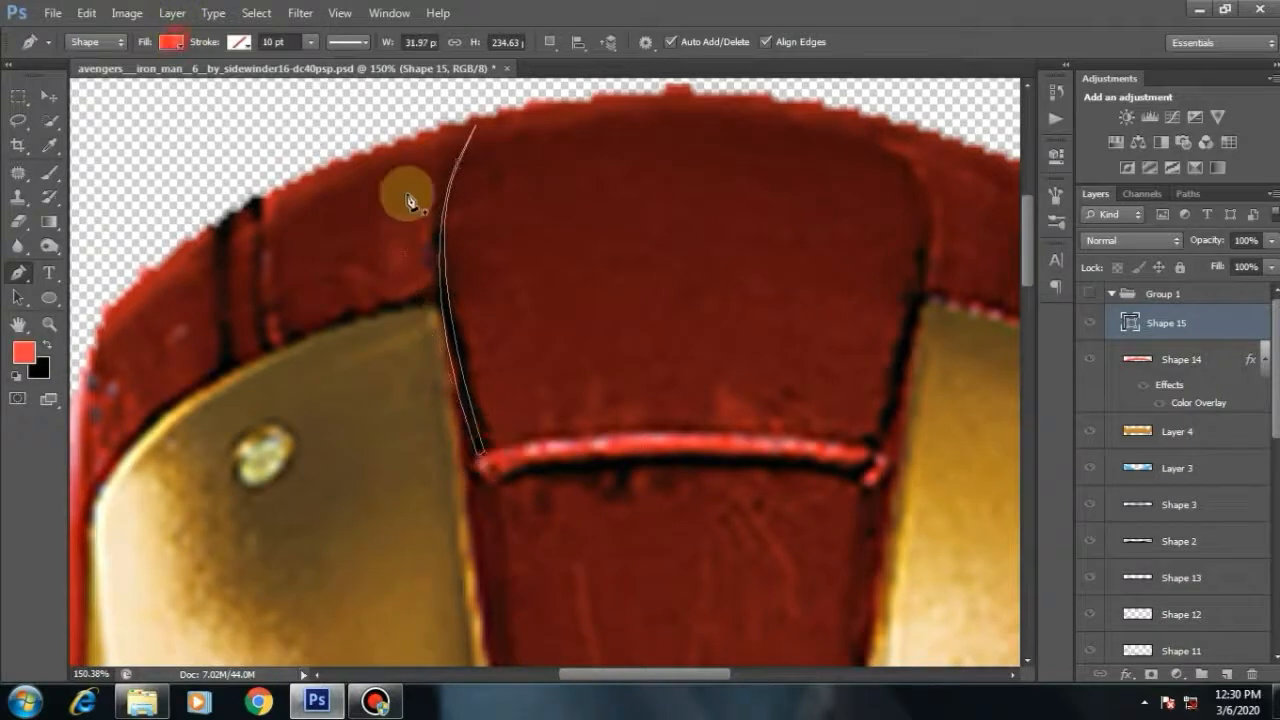
Step: Rasterize the traced left crown seam layer
{"action": "left_click", "coordinate": [171, 42]}
{"action": "left_click", "coordinate": [164, 43]}
{"action": "right_click", "coordinate": [1214, 318]}
{"action": "left_click", "coordinate": [1108, 172]}
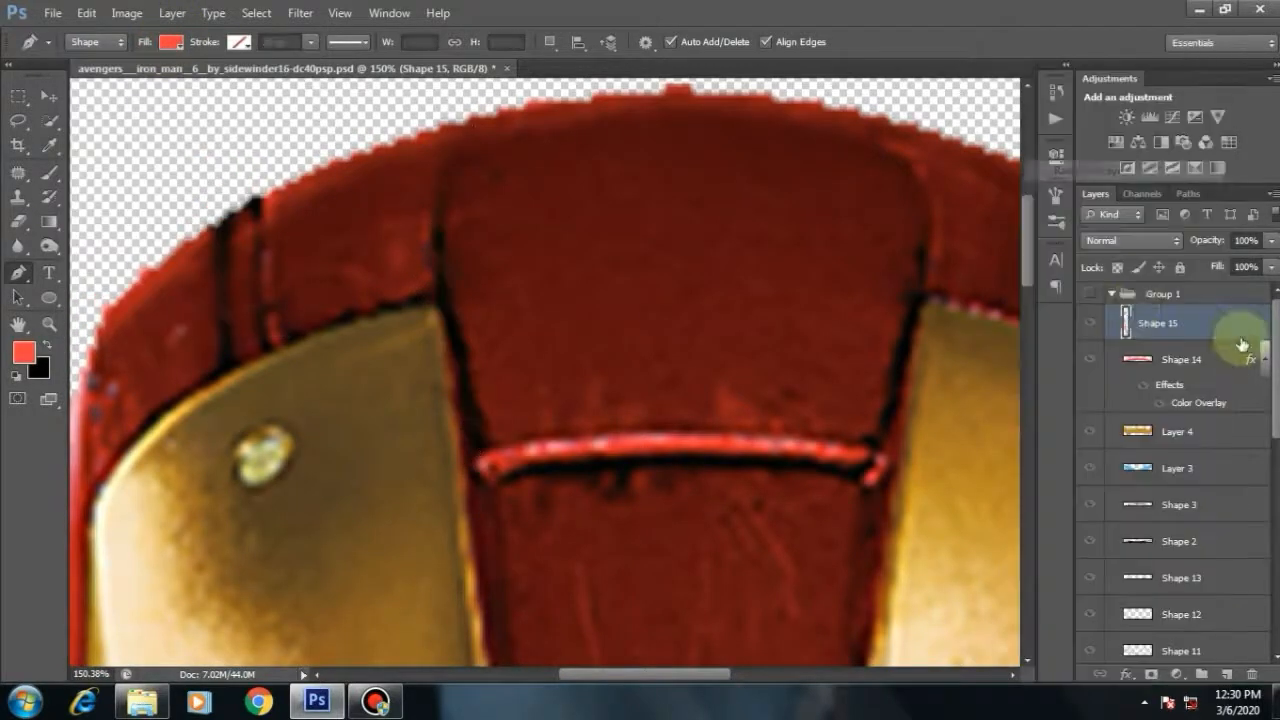
Step: Apply a black Color Overlay to the left crown seam, sampling the photo's dark groove, and show the artwork group
{"action": "double_click", "coordinate": [1242, 344]}
{"action": "left_click", "coordinate": [797, 342]}
{"action": "left_click", "coordinate": [1106, 183]}
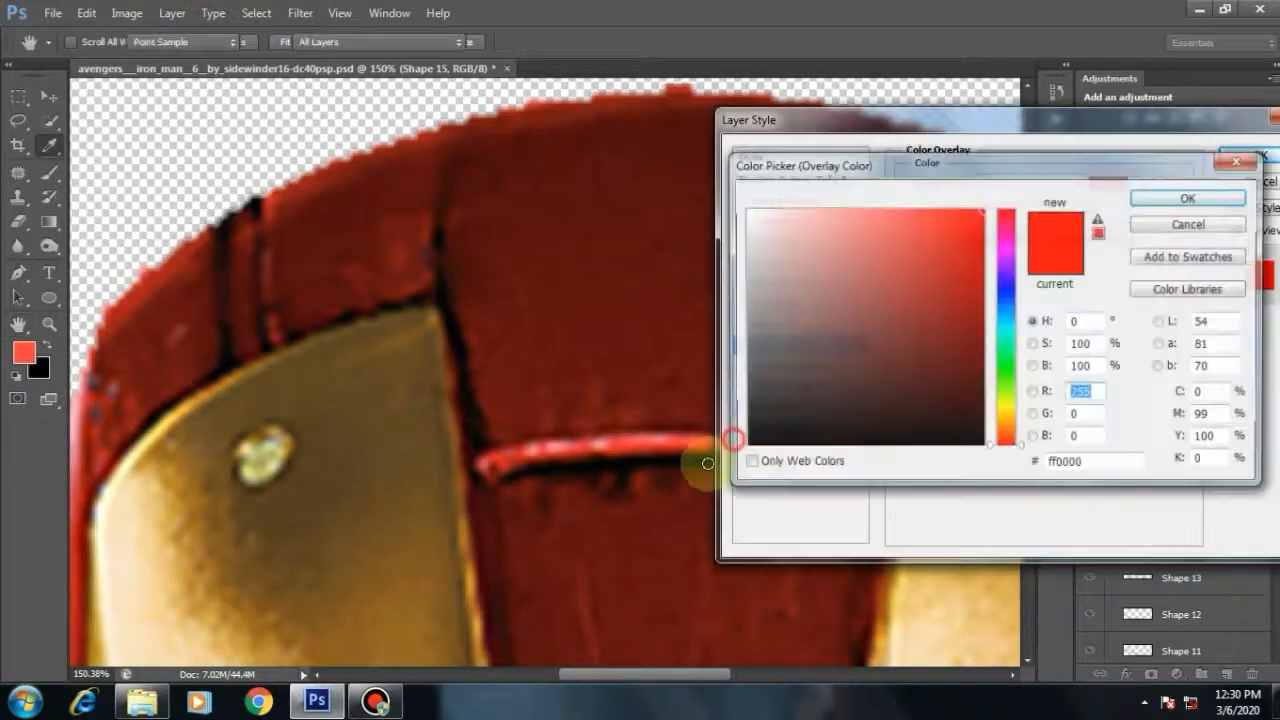
{"action": "left_click_drag", "start_coordinate": [750, 440], "coordinate": [708, 463]}
{"action": "key", "text": "Return"}
{"action": "key", "text": "Return"}
{"action": "left_click", "coordinate": [1090, 294]}
{"action": "left_click_drag", "start_coordinate": [665, 348], "coordinate": [609, 354]}
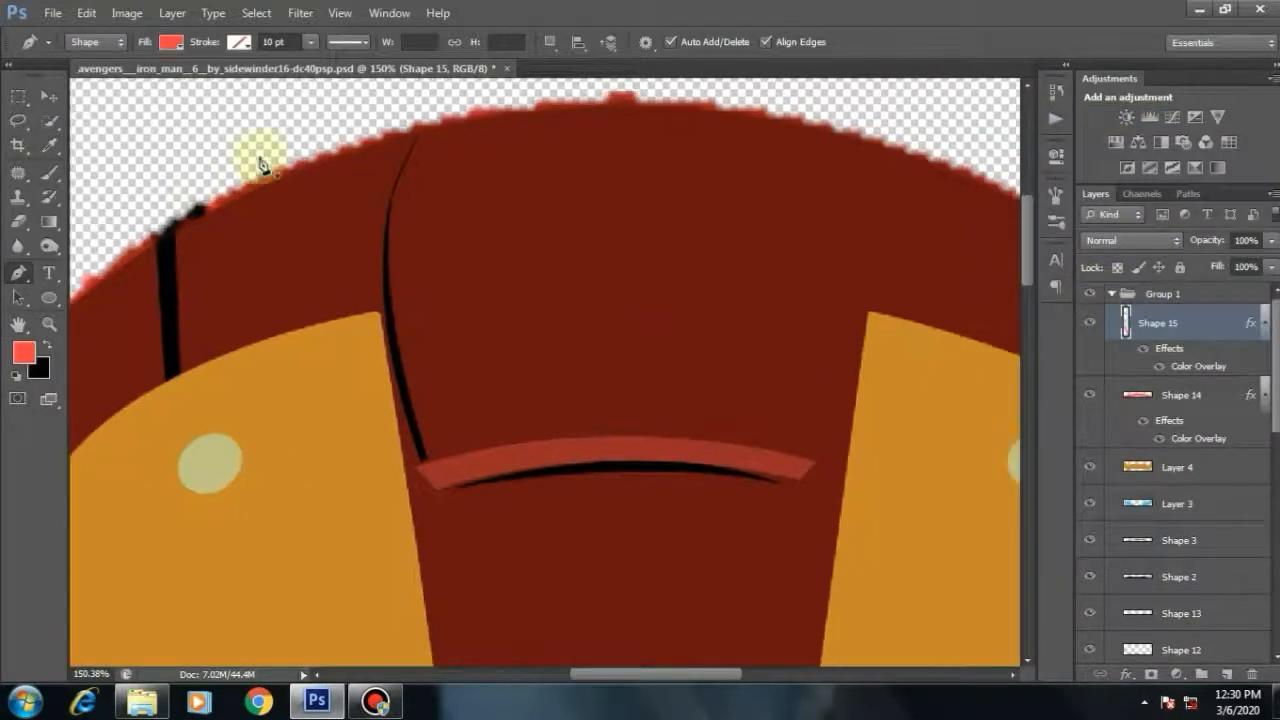
Step: Duplicate the left crown seam, flip the copy horizontally and place it along the central panel's right edge
{"action": "key", "text": "v"}
{"action": "key", "text": "ctrl+j"}
{"action": "key", "text": "ctrl+t"}
{"action": "right_click", "coordinate": [546, 183]}
{"action": "left_click", "coordinate": [610, 466]}
{"action": "key", "text": "Return"}
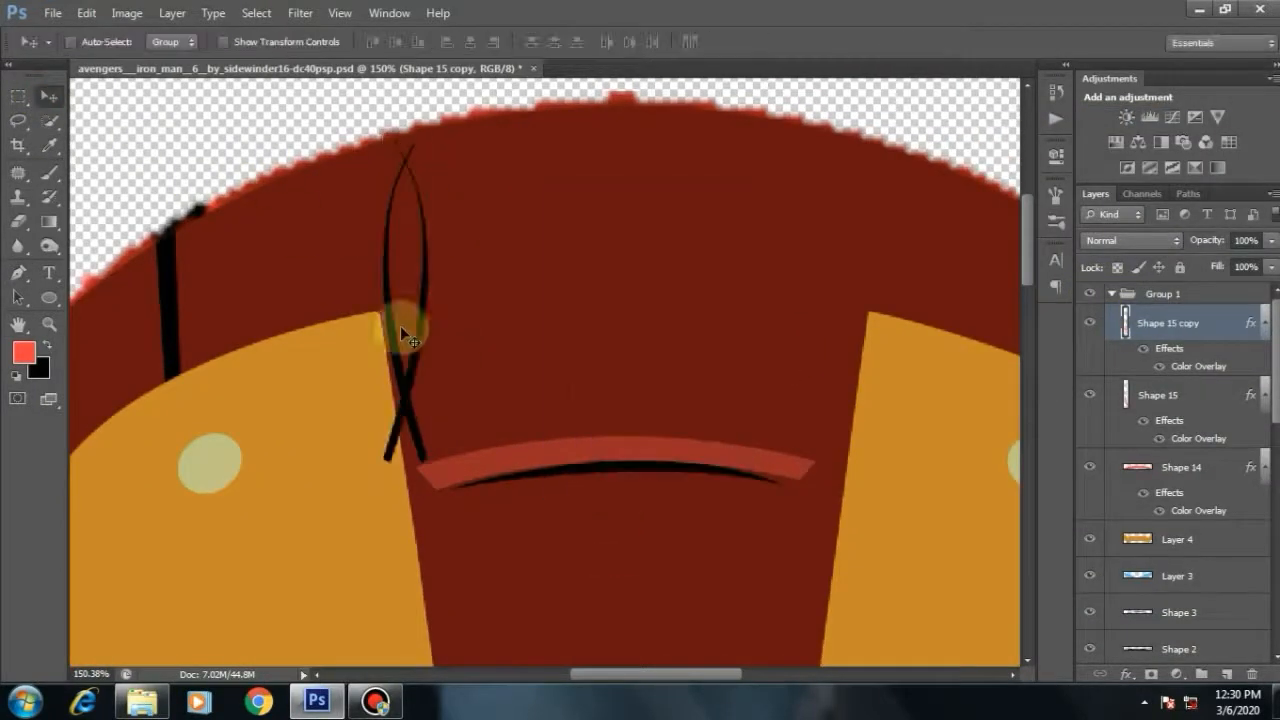
{"action": "left_click_drag", "start_coordinate": [400, 326], "coordinate": [830, 357]}
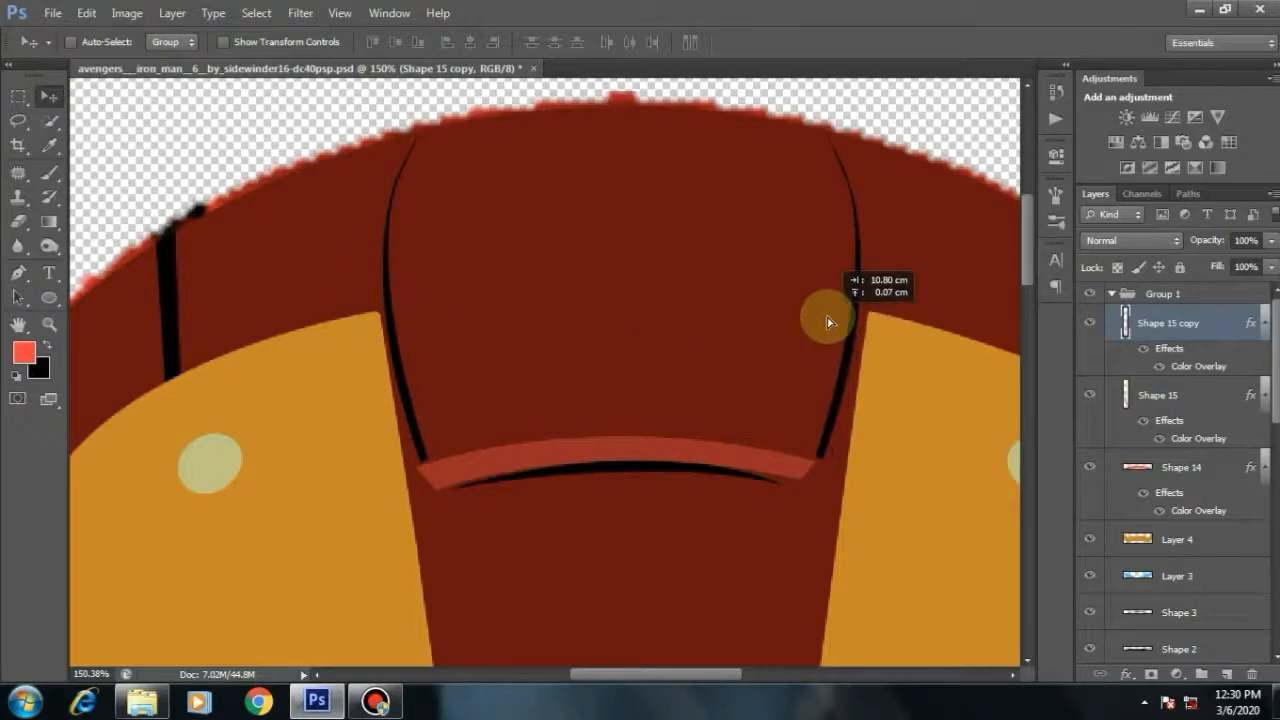
{"action": "scroll", "coordinate": [767, 316], "scroll_direction": "down", "scroll_amount": 4}
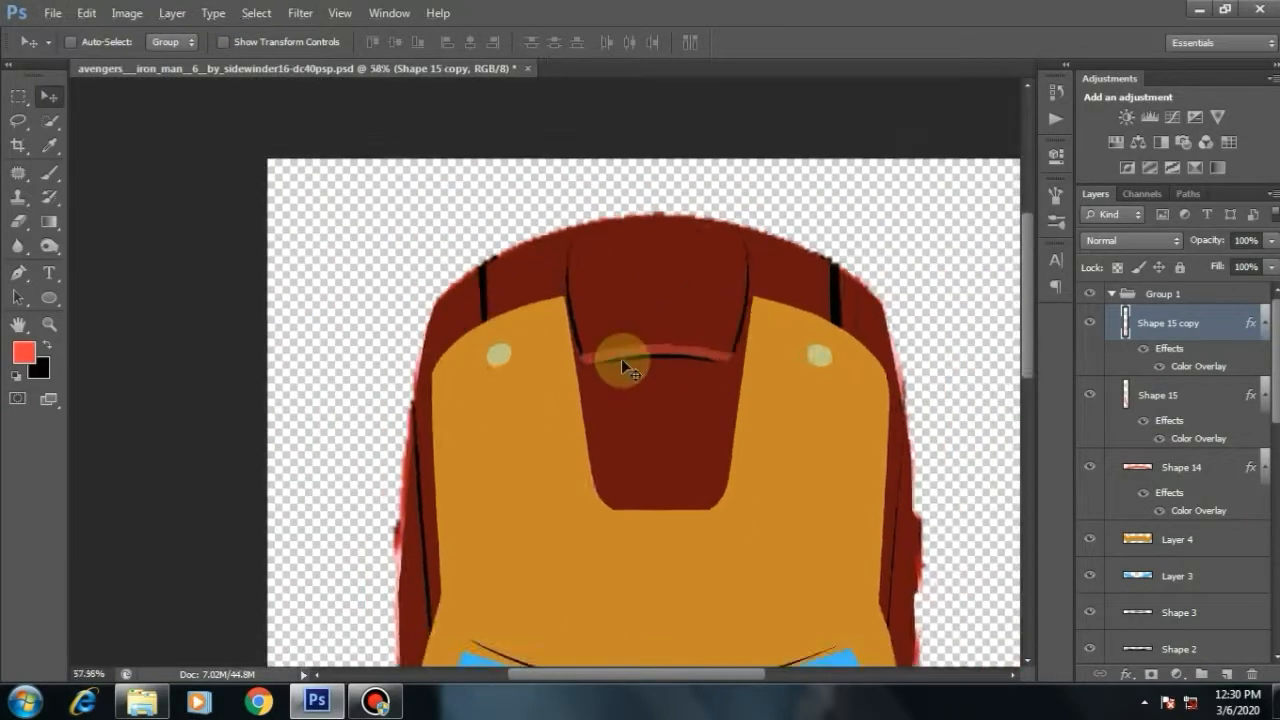
{"action": "scroll", "coordinate": [621, 358], "scroll_direction": "down", "scroll_amount": 3}
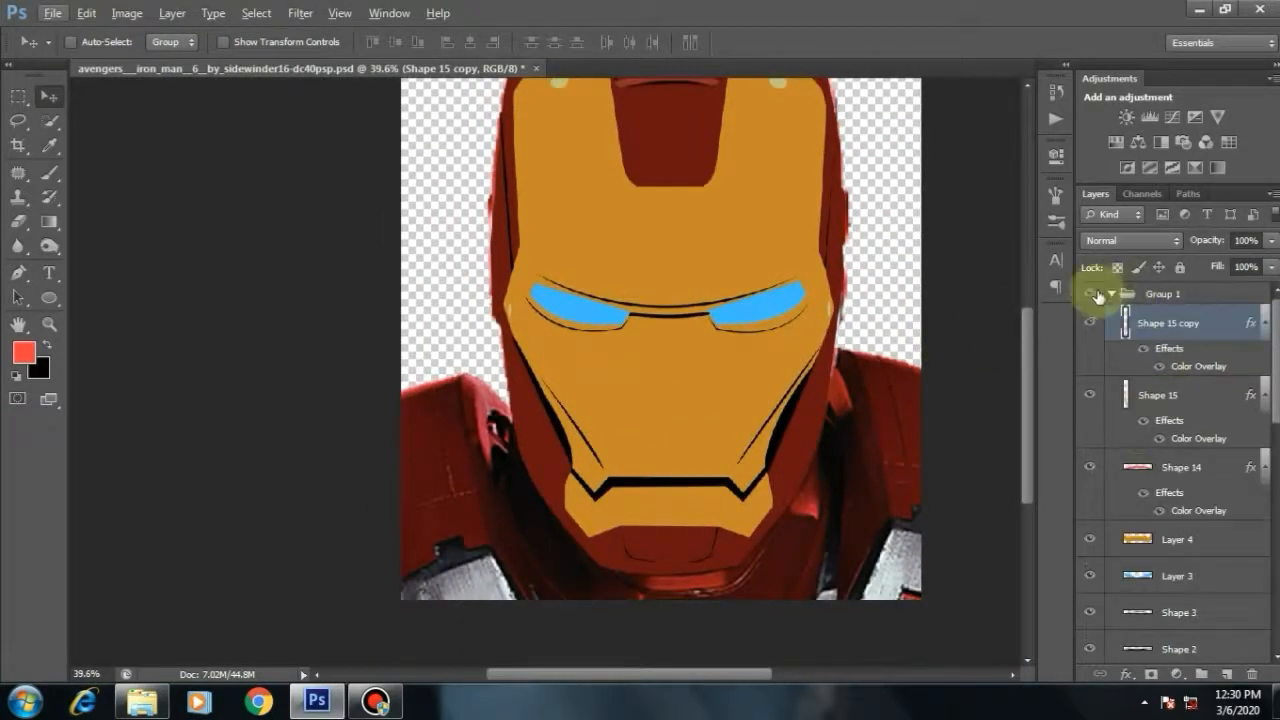
Step: Compare the flat artwork with the original photo around the face by switching the artwork group's visibility
{"action": "left_click", "coordinate": [1091, 294]}
{"action": "left_click", "coordinate": [1091, 294]}
{"action": "scroll", "coordinate": [1098, 300], "scroll_direction": "down", "scroll_amount": 1}
{"action": "left_click", "coordinate": [1091, 294]}
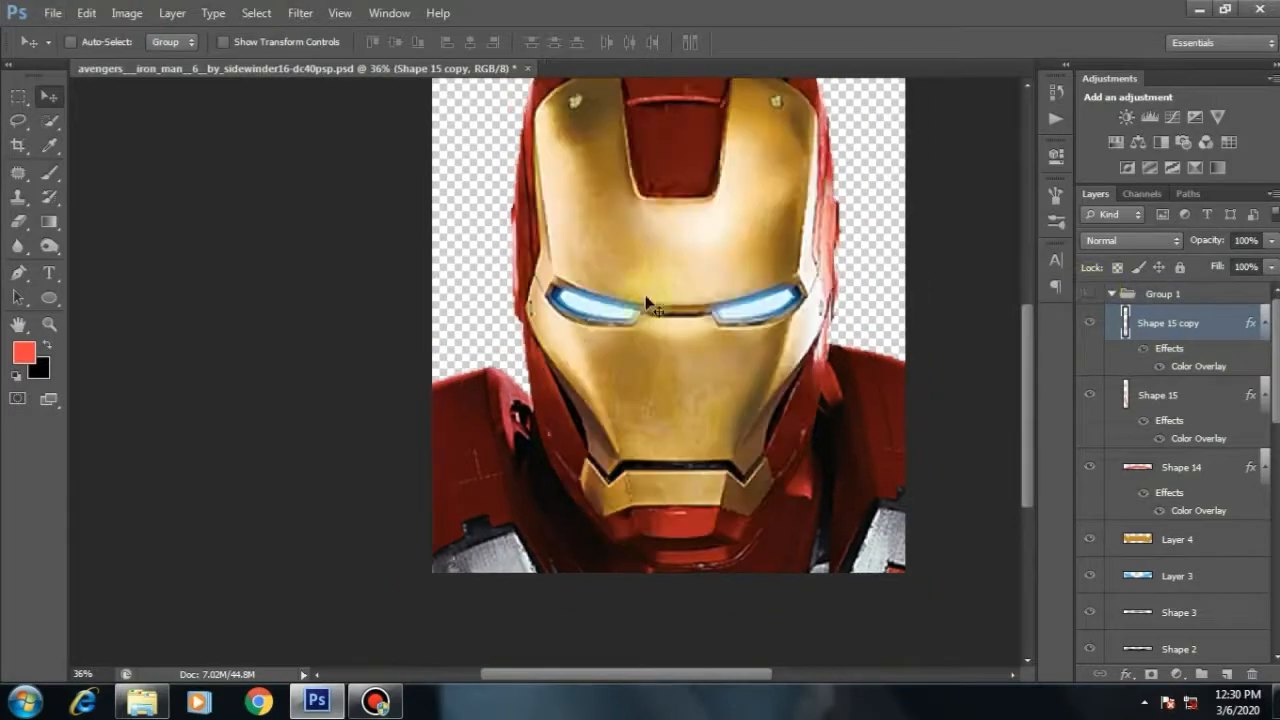
{"action": "scroll", "coordinate": [652, 306], "scroll_direction": "up", "scroll_amount": 3}
{"action": "scroll", "coordinate": [634, 314], "scroll_direction": "down", "scroll_amount": 2}
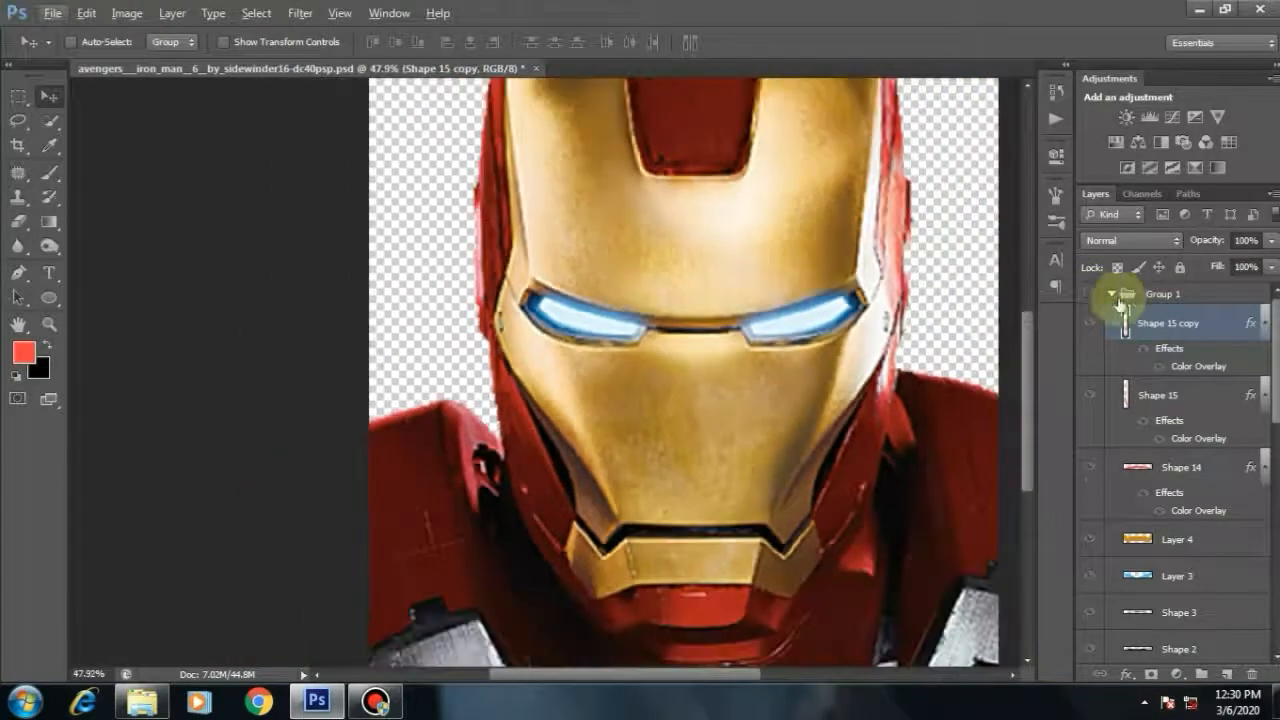
{"action": "left_click", "coordinate": [1091, 295]}
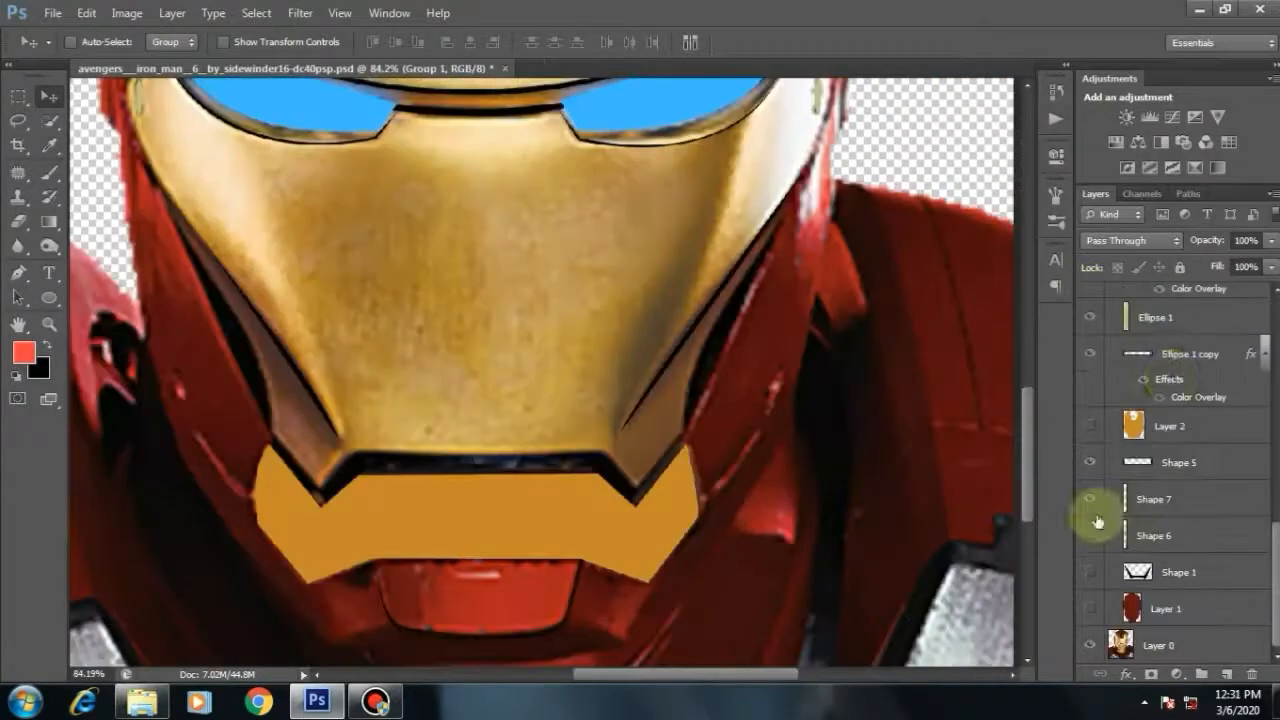
Step: Warp the right cheek line on Shape 10 into a slight curve that follows the photo's faceplate edge
{"action": "scroll", "coordinate": [1171, 375], "scroll_direction": "up", "scroll_amount": 3}
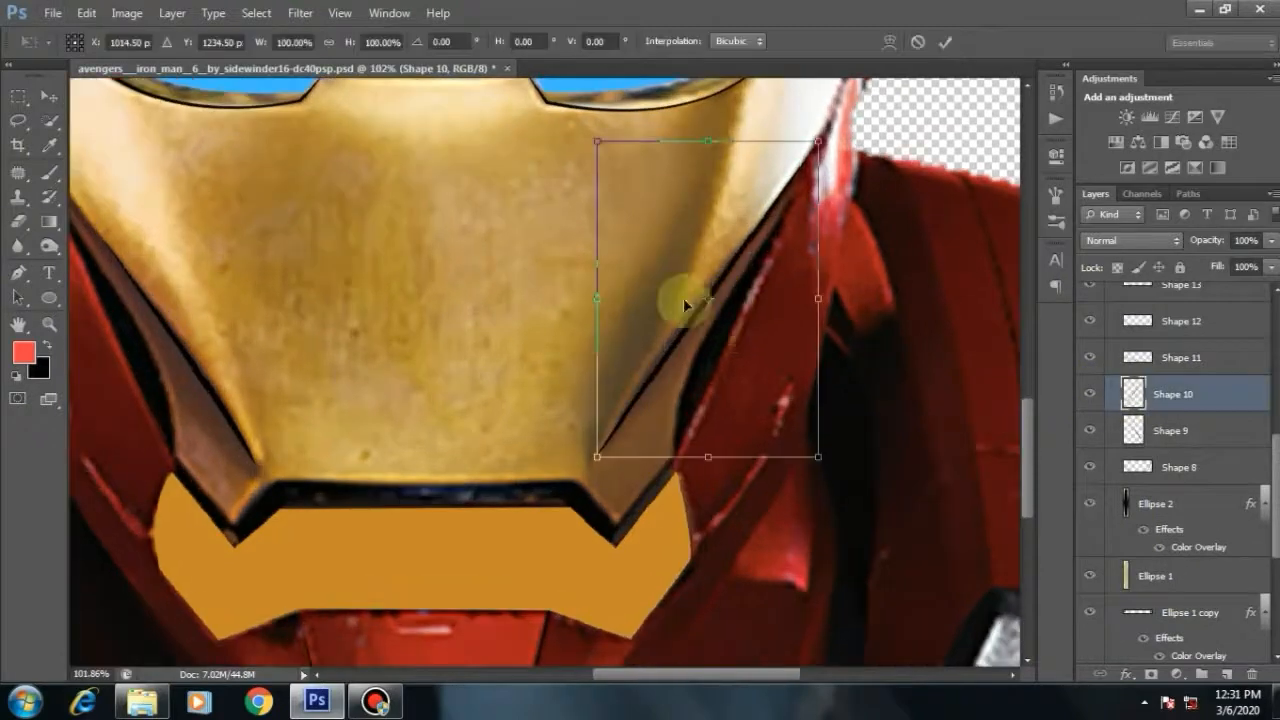
{"action": "right_click", "coordinate": [683, 297]}
{"action": "left_click", "coordinate": [734, 423]}
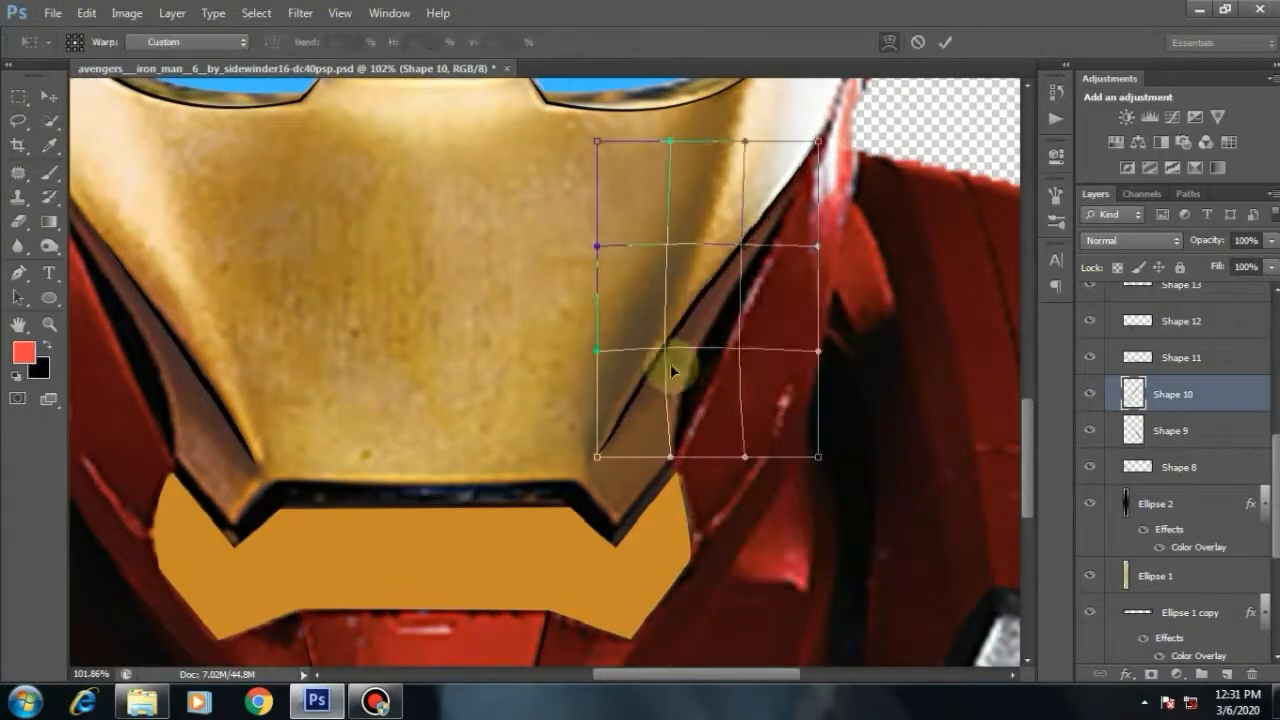
{"action": "left_click_drag", "start_coordinate": [598, 457], "coordinate": [602, 458]}
{"action": "left_click_drag", "start_coordinate": [662, 395], "coordinate": [646, 403]}
{"action": "key", "text": "Return"}
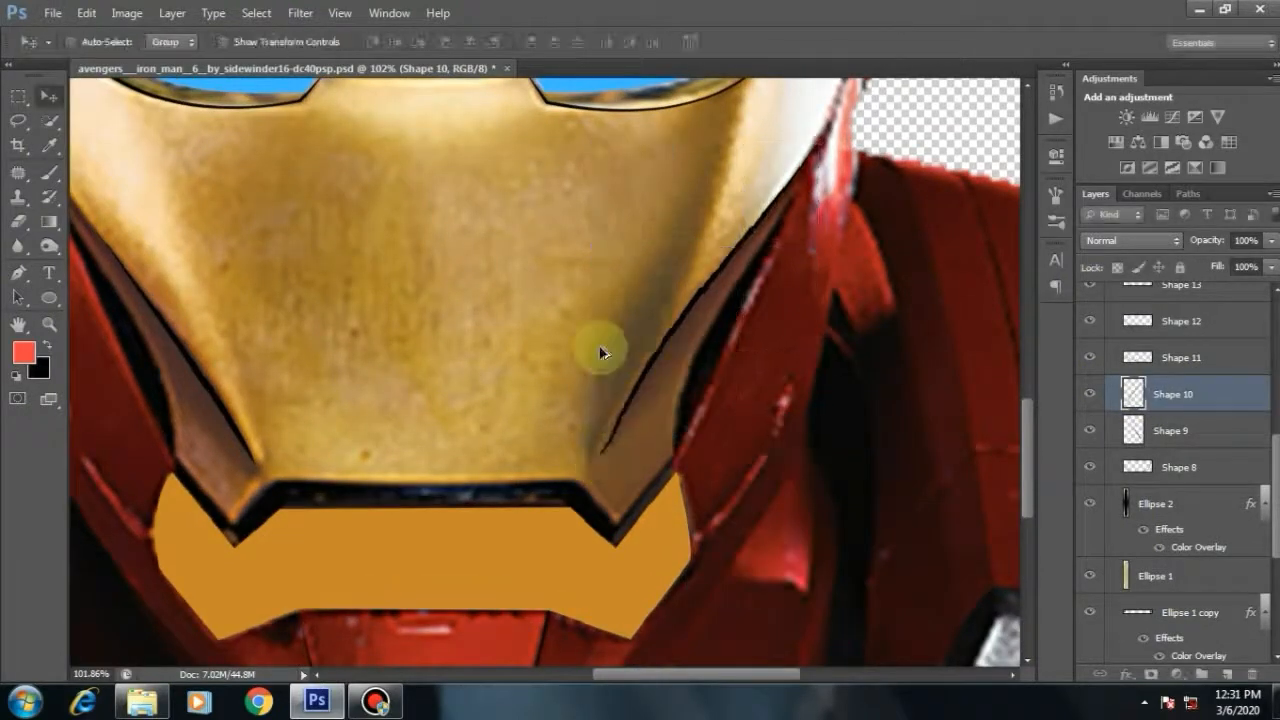
Step: Show the hidden Layer 2, Shape 1 and Layer 1 again so the full artwork is displayed
{"action": "scroll", "coordinate": [594, 349], "scroll_direction": "down", "scroll_amount": 5}
{"action": "scroll", "coordinate": [557, 366], "scroll_direction": "down", "scroll_amount": 1}
{"action": "scroll", "coordinate": [1085, 430], "scroll_direction": "down", "scroll_amount": 5}
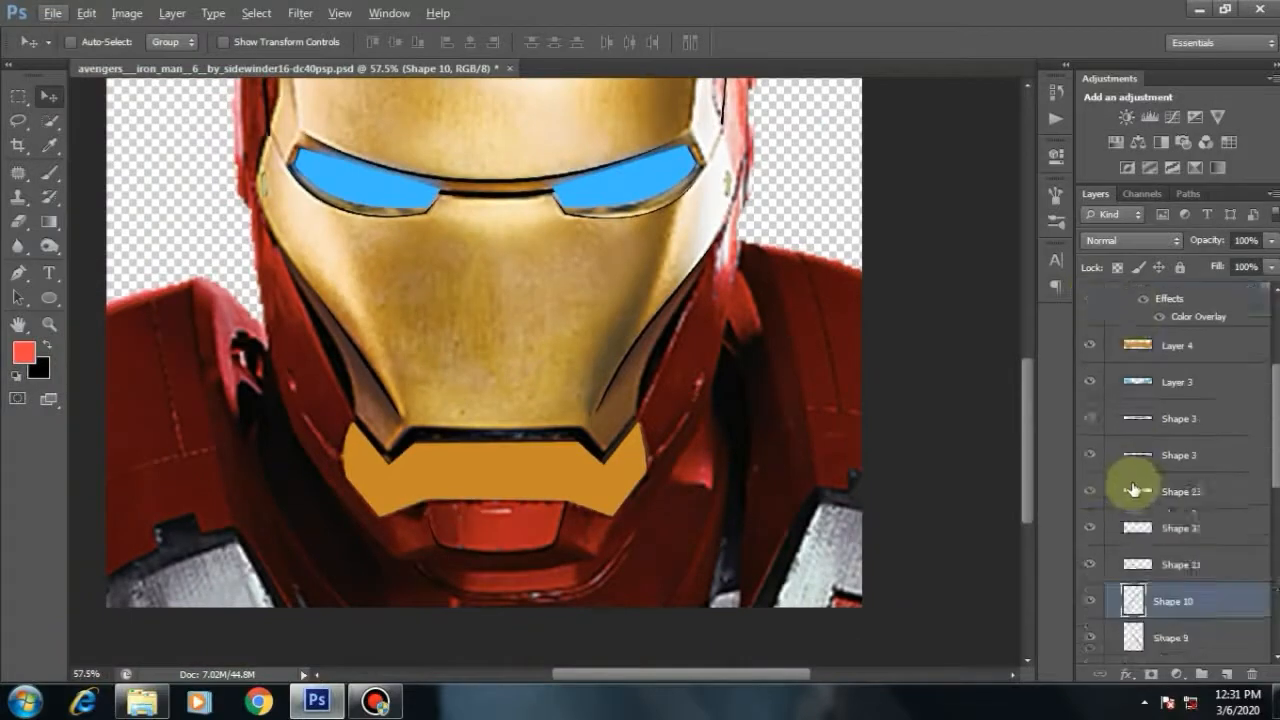
{"action": "left_click_drag", "start_coordinate": [1090, 441], "coordinate": [1092, 622]}
{"action": "scroll", "coordinate": [563, 325], "scroll_direction": "down", "scroll_amount": 6}
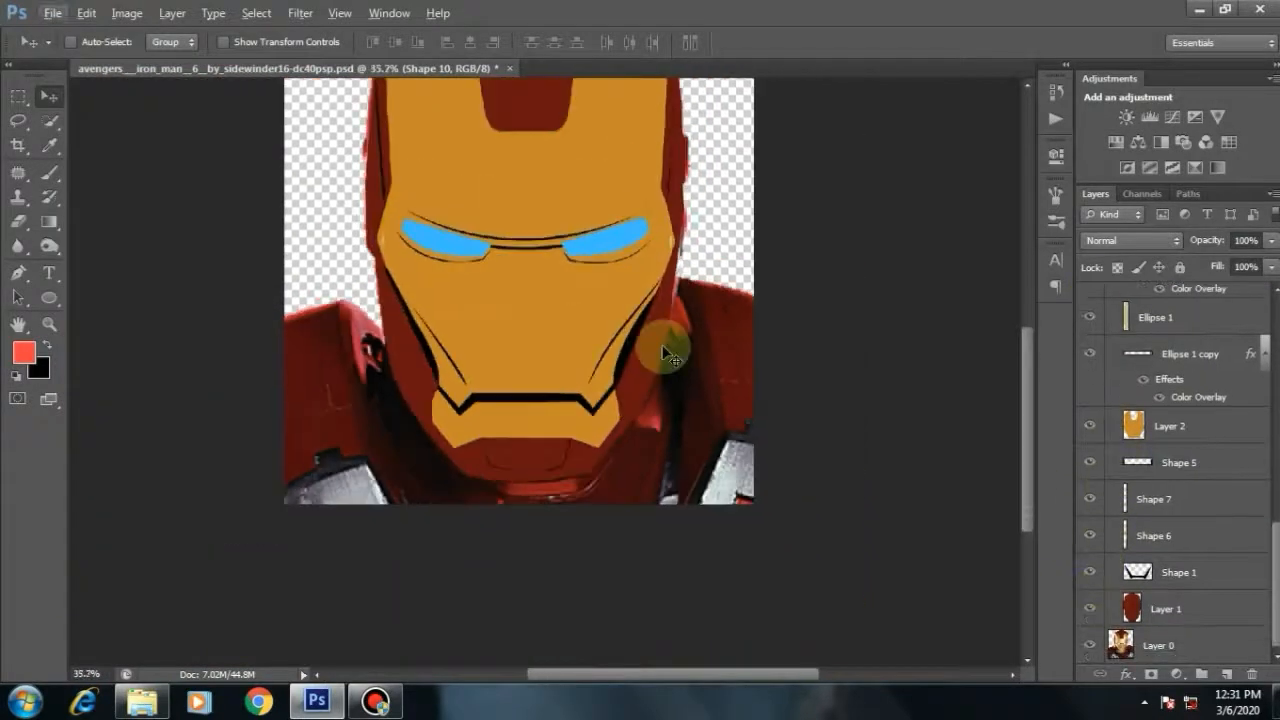
Step: Trace the bright inner area of the left eye as a closed curved shape about 222 px by 85 px
{"action": "scroll", "coordinate": [1112, 298], "scroll_direction": "up", "scroll_amount": 10}
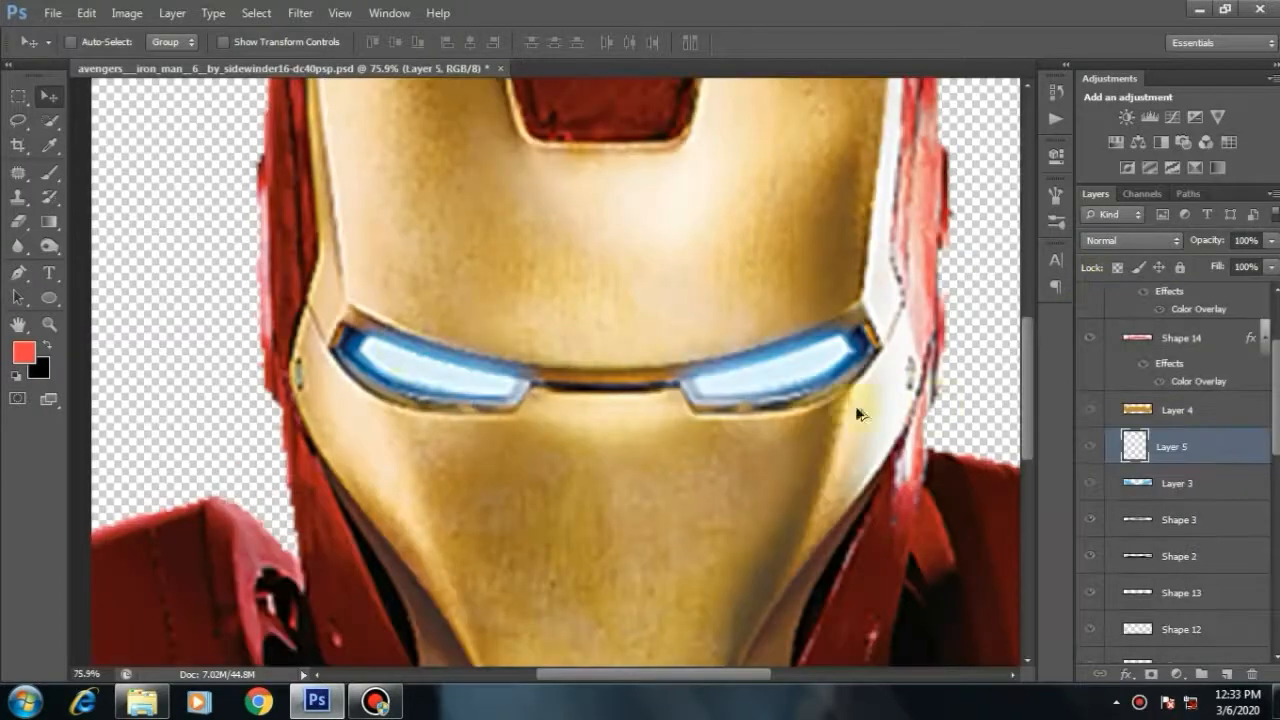
{"action": "scroll", "coordinate": [375, 355], "scroll_direction": "up", "scroll_amount": 3}
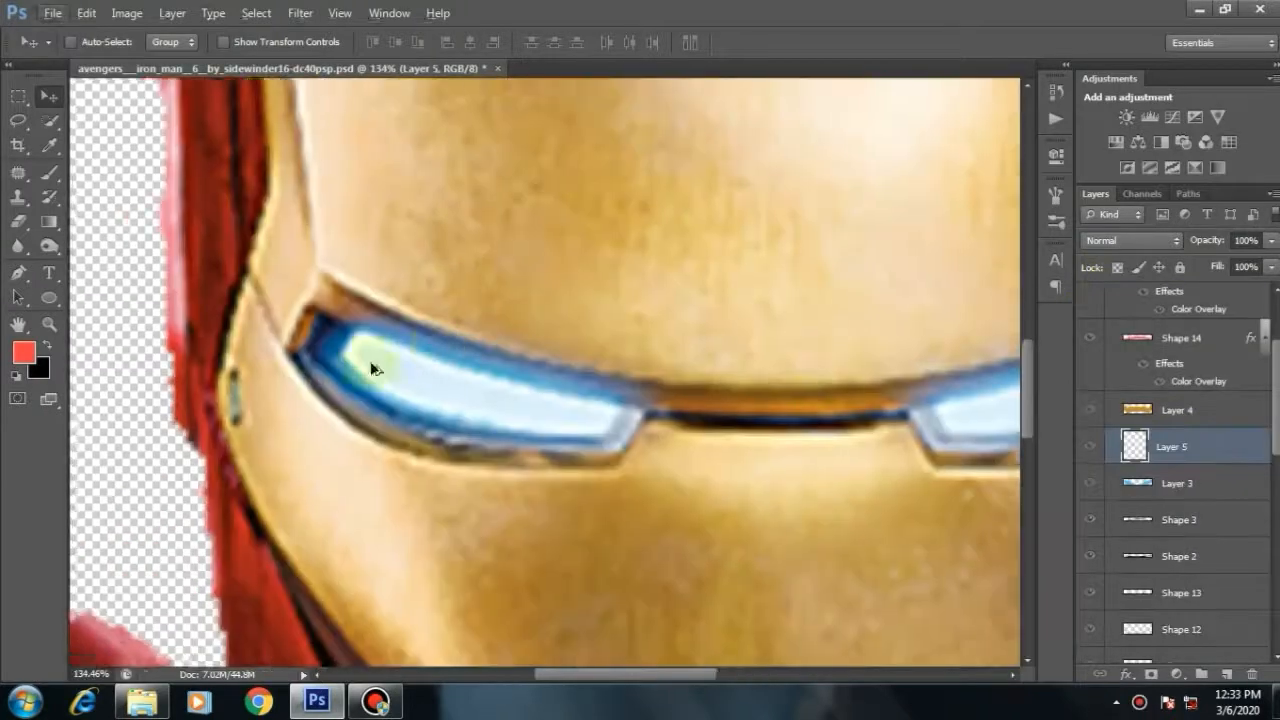
{"action": "left_click", "coordinate": [350, 330]}
{"action": "left_click", "coordinate": [339, 362]}
{"action": "left_click_drag", "start_coordinate": [629, 449], "coordinate": [530, 455]}
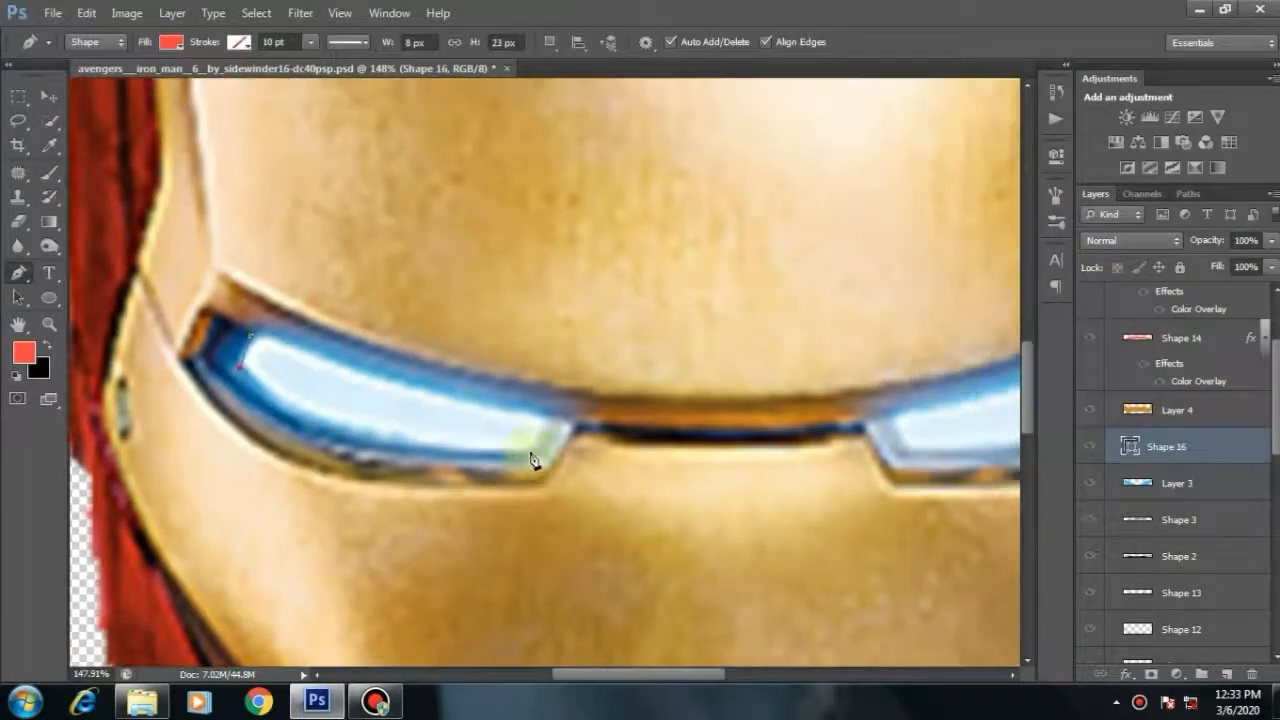
{"action": "left_click", "coordinate": [551, 421]}
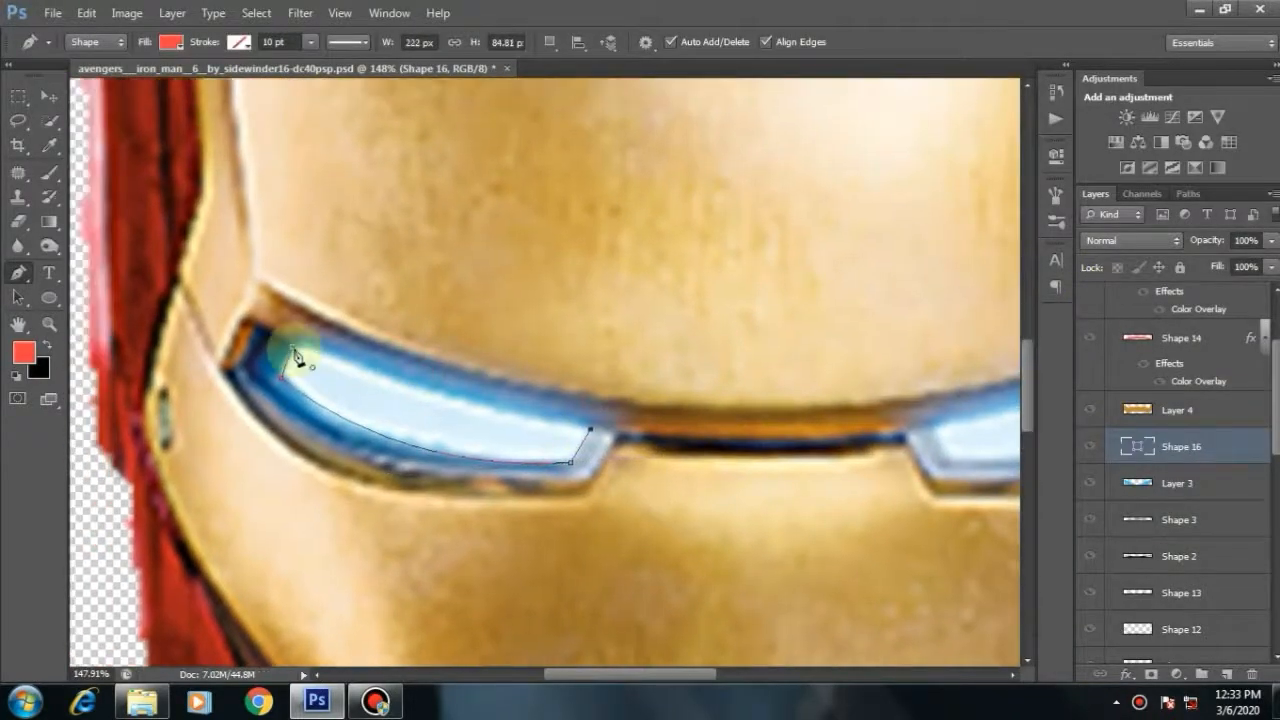
{"action": "left_click_drag", "start_coordinate": [400, 297], "coordinate": [344, 284]}
{"action": "scroll", "coordinate": [581, 356], "scroll_direction": "down", "scroll_amount": 2}
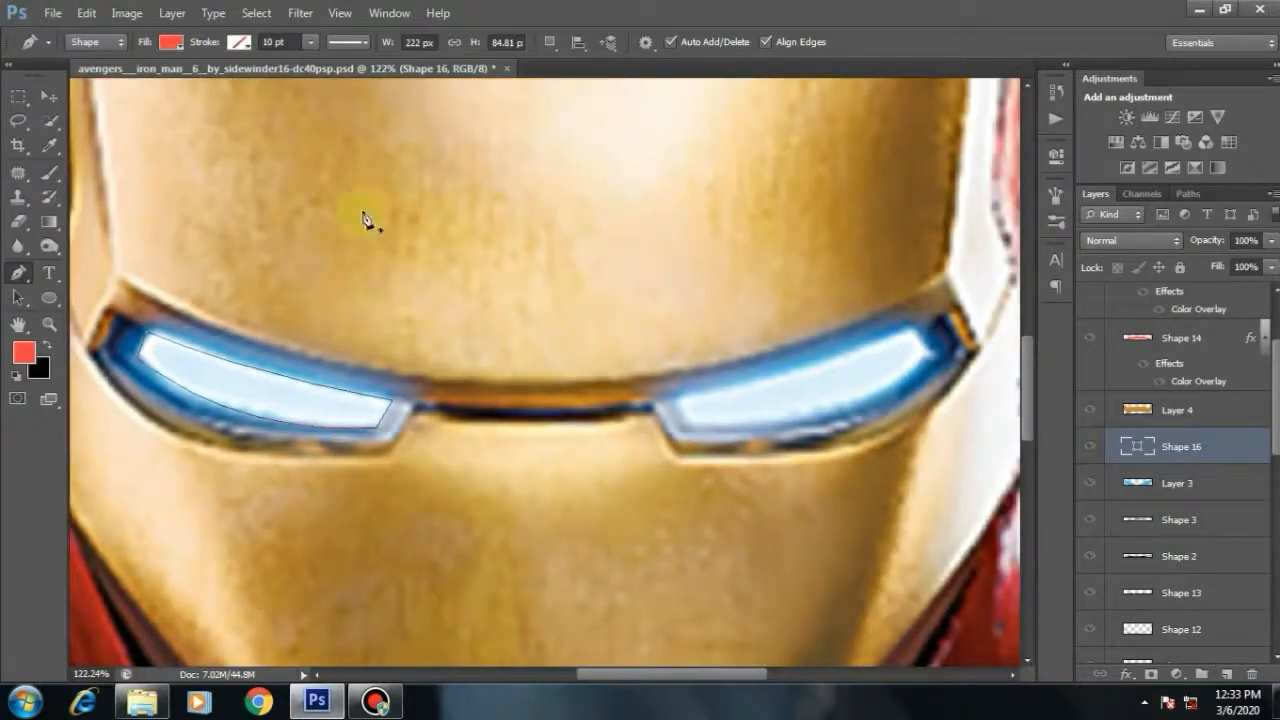
Step: Show the artwork group and give the left eye's inner shape a light blue Color Overlay, rasterized into the layer
{"action": "scroll", "coordinate": [1089, 283], "scroll_direction": "up", "scroll_amount": 2}
{"action": "left_click", "coordinate": [1089, 283]}
{"action": "scroll", "coordinate": [1214, 474], "scroll_direction": "down", "scroll_amount": 2}
{"action": "right_click", "coordinate": [1214, 474]}
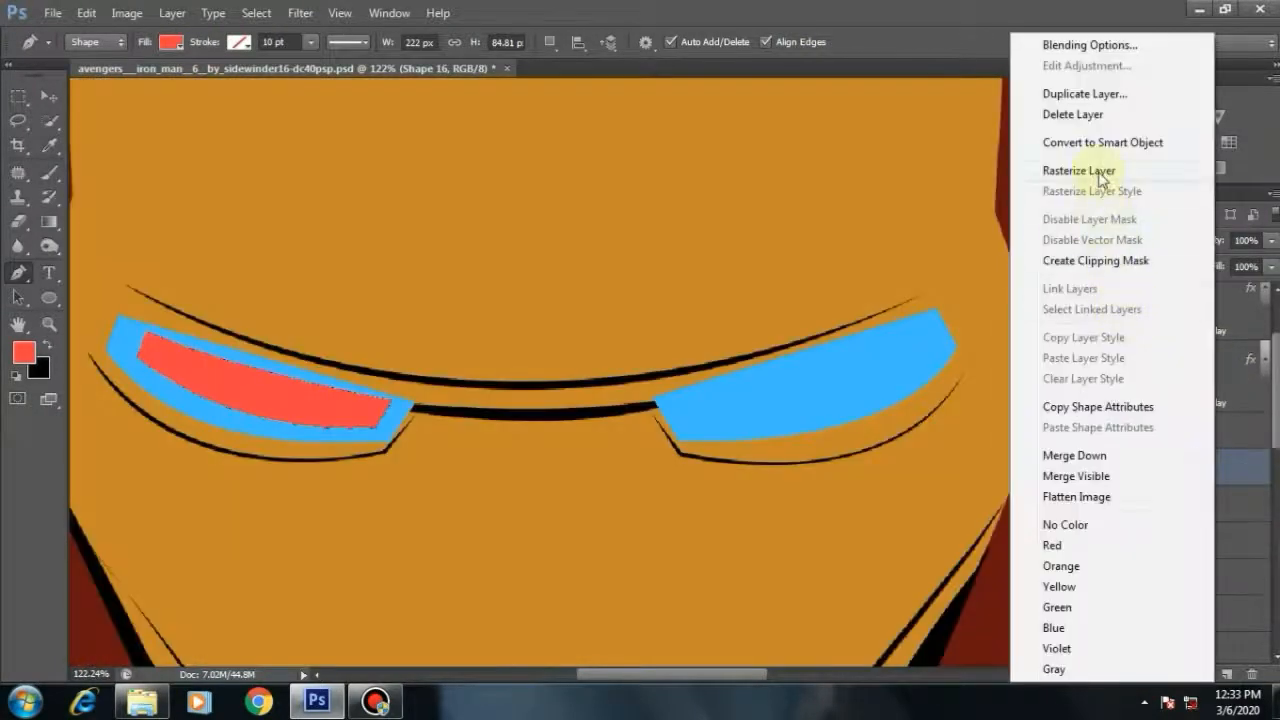
{"action": "left_click", "coordinate": [783, 351]}
{"action": "left_click", "coordinate": [1112, 185]}
{"action": "left_click", "coordinate": [389, 431]}
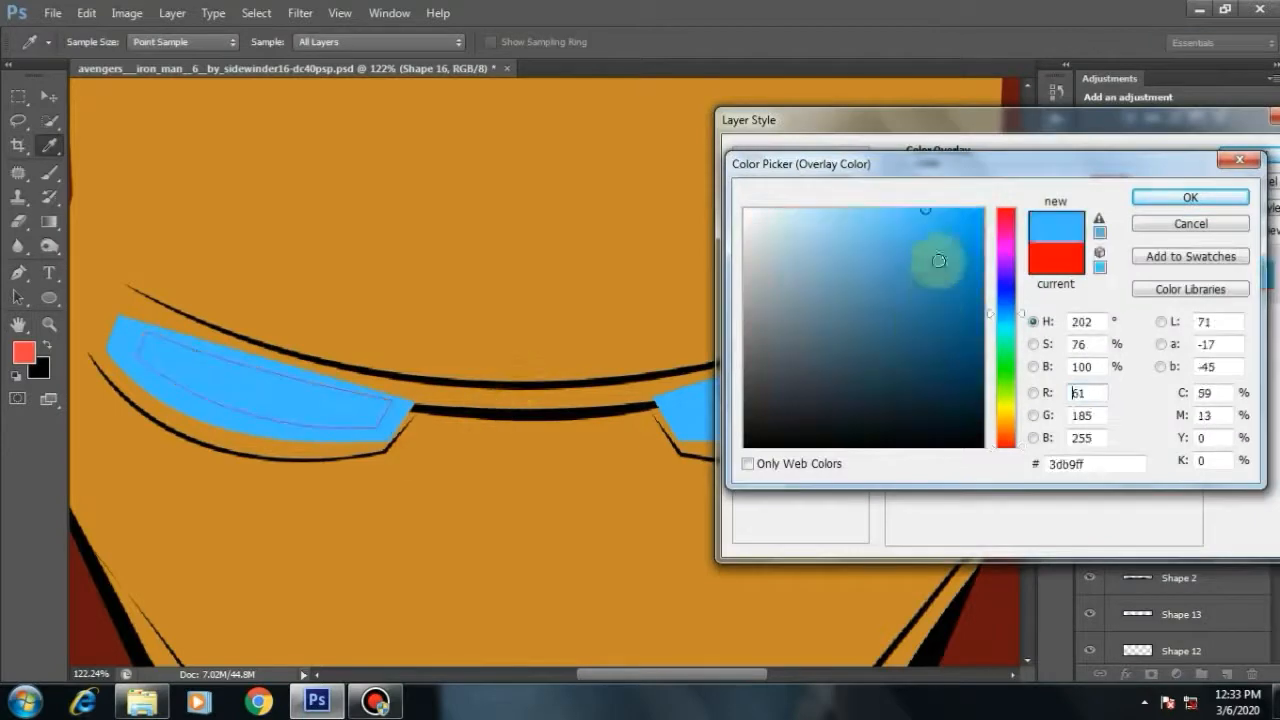
{"action": "left_click_drag", "start_coordinate": [900, 232], "coordinate": [849, 214]}
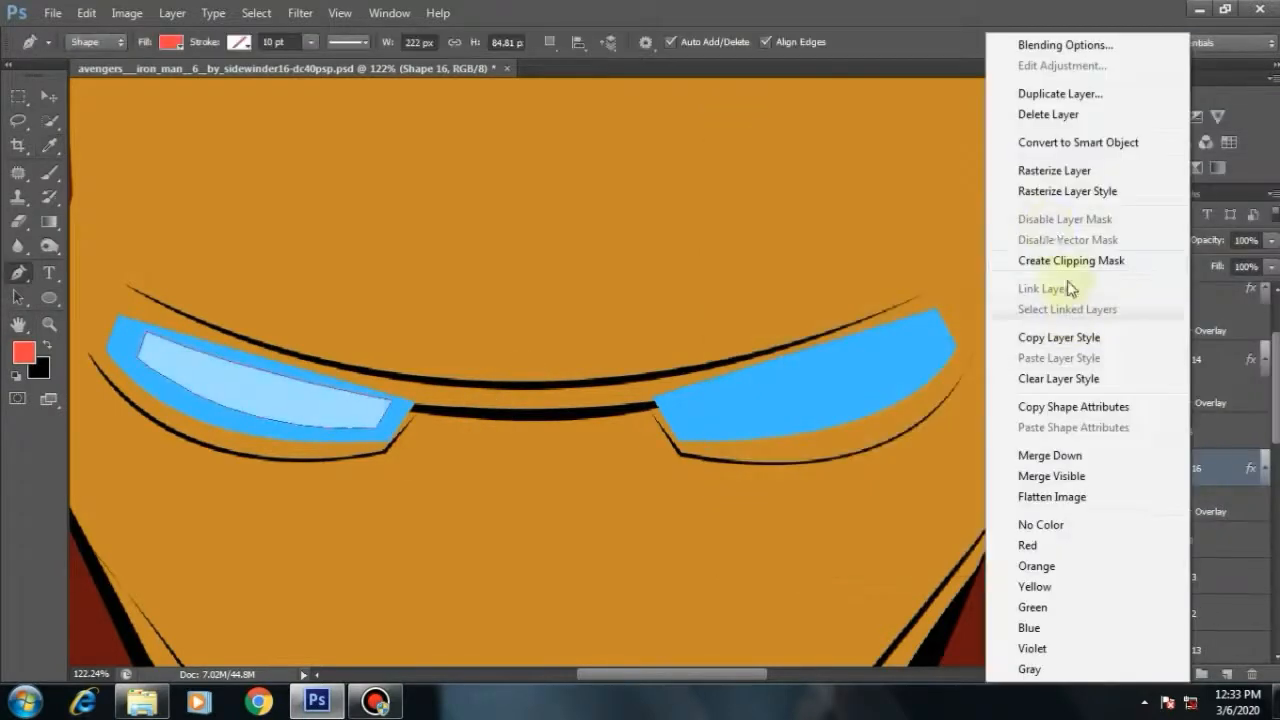
{"action": "left_click", "coordinate": [603, 300]}
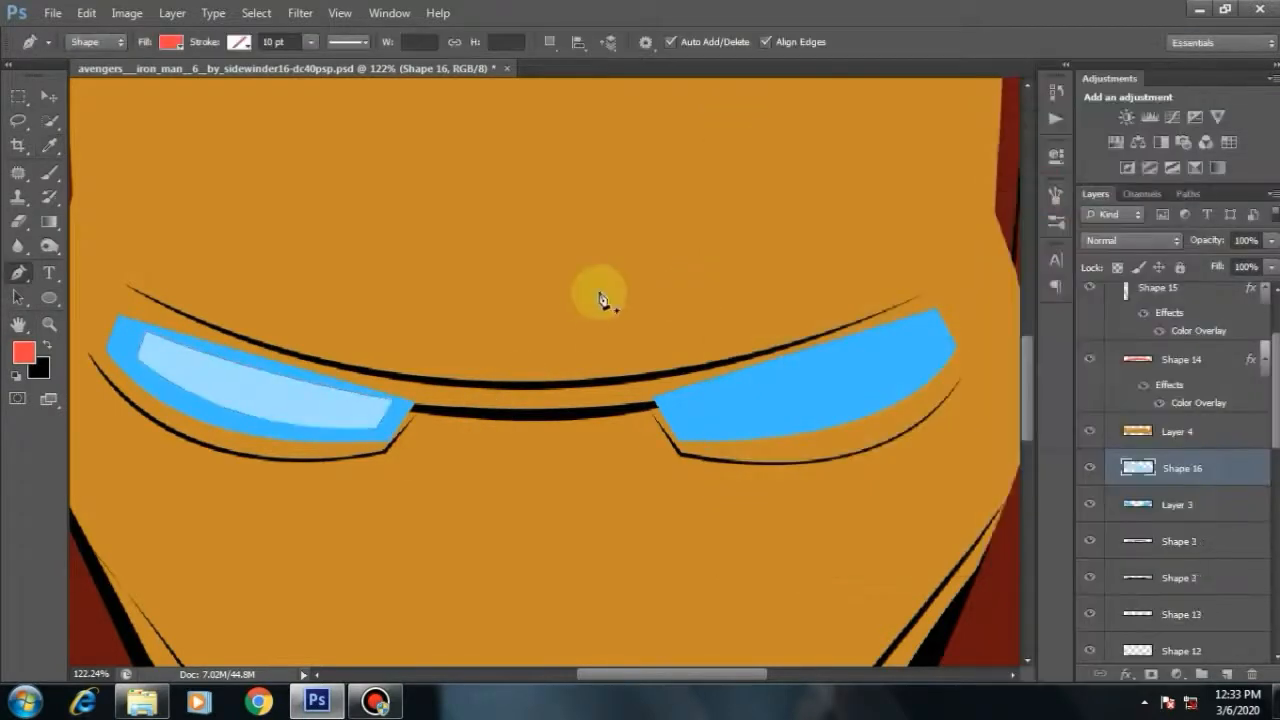
Step: Duplicate the left eye's inner highlight, flip the copy horizontally and place it inside the right eye
{"action": "left_click", "coordinate": [48, 95]}
{"action": "key", "text": "ctrl+j"}
{"action": "key", "text": "ctrl+t"}
{"action": "right_click", "coordinate": [471, 209]}
{"action": "left_click", "coordinate": [520, 500]}
{"action": "key", "text": "Return"}
{"action": "left_click_drag", "start_coordinate": [323, 400], "coordinate": [855, 403]}
{"action": "scroll", "coordinate": [800, 379], "scroll_direction": "down", "scroll_amount": 5}
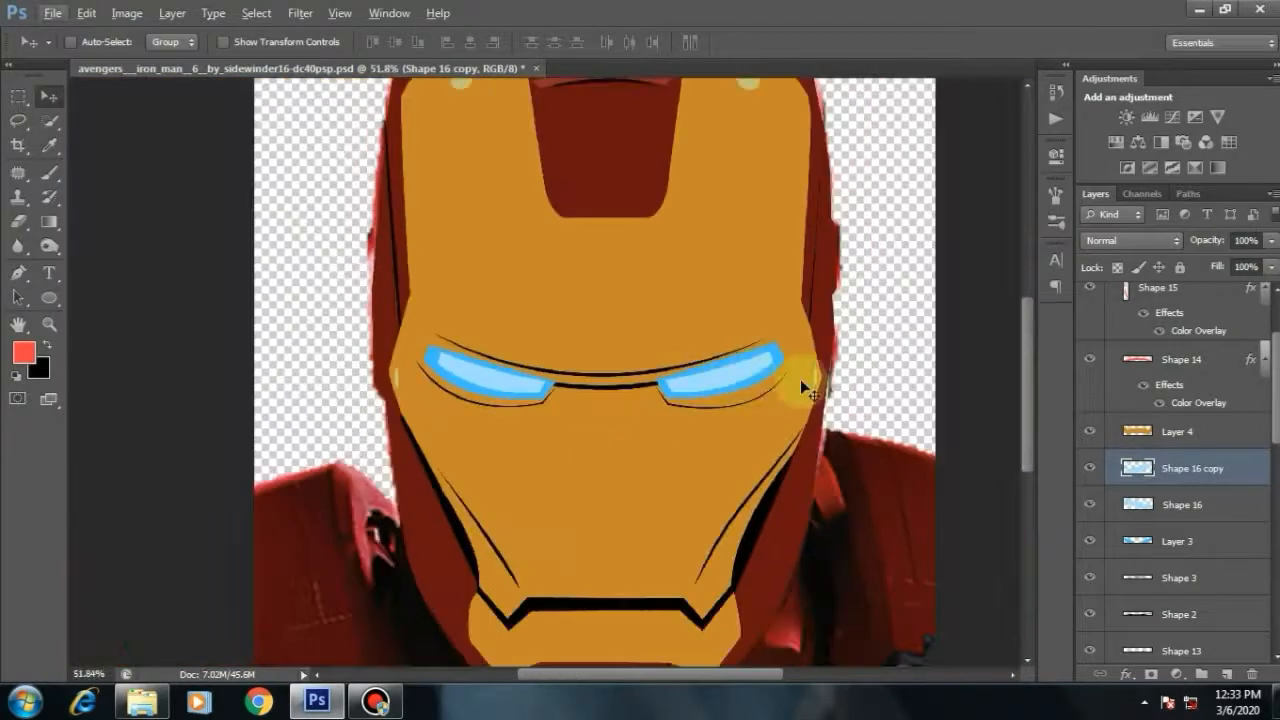
Step: Compare the eye highlights and the whole helmet artwork with the photo by switching the group's visibility
{"action": "scroll", "coordinate": [1100, 337], "scroll_direction": "up", "scroll_amount": 2}
{"action": "left_click", "coordinate": [1090, 293]}
{"action": "scroll", "coordinate": [1006, 540], "scroll_direction": "up", "scroll_amount": 5}
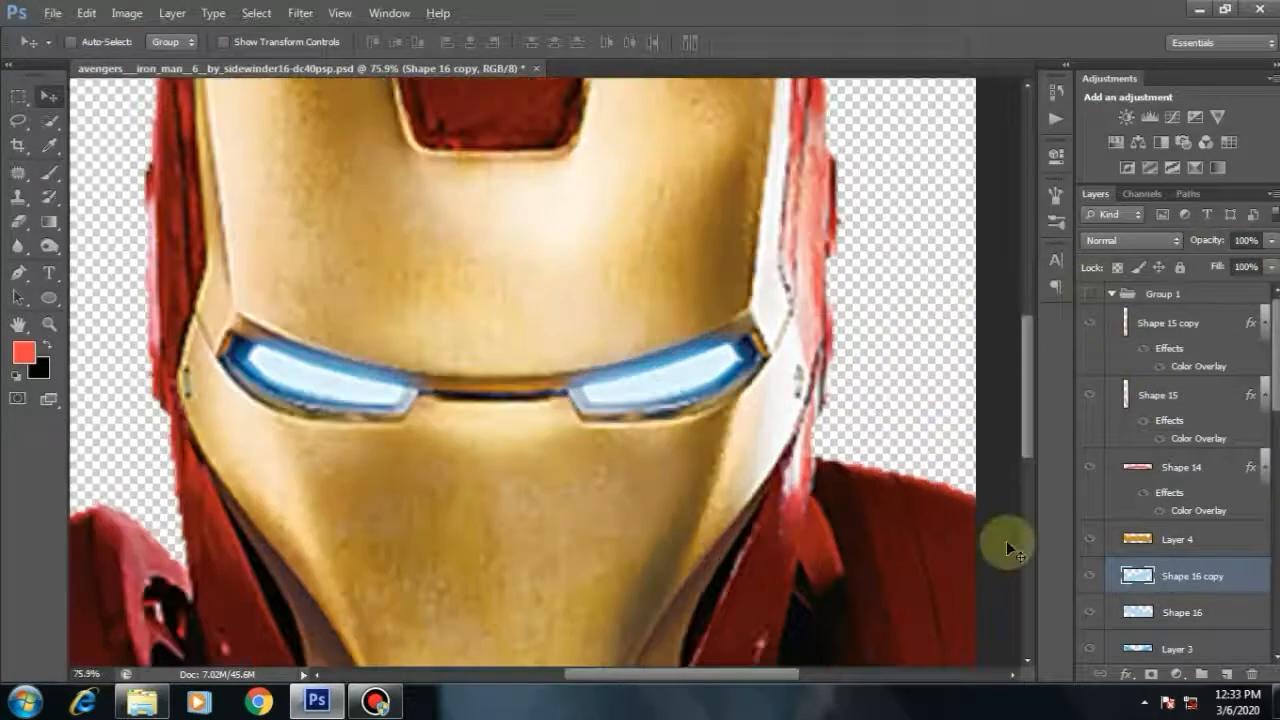
{"action": "key", "text": "ctrl+t"}
{"action": "key", "text": "Escape"}
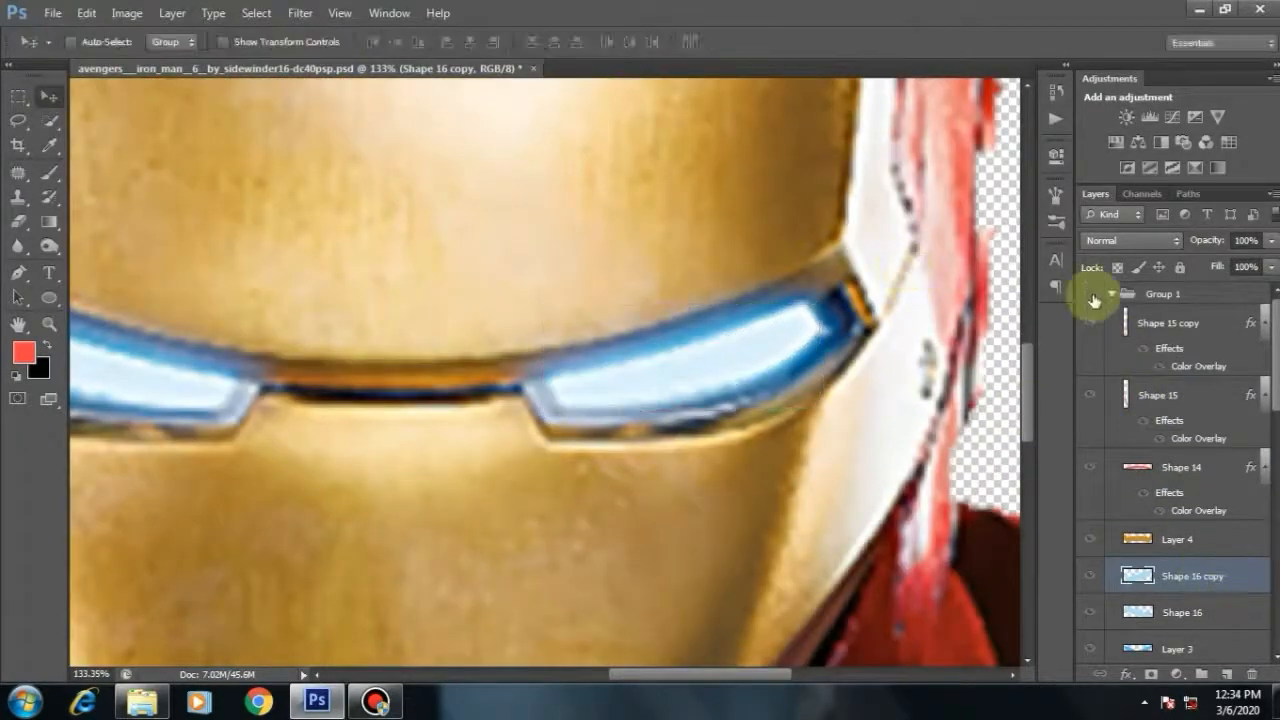
{"action": "left_click", "coordinate": [1090, 293]}
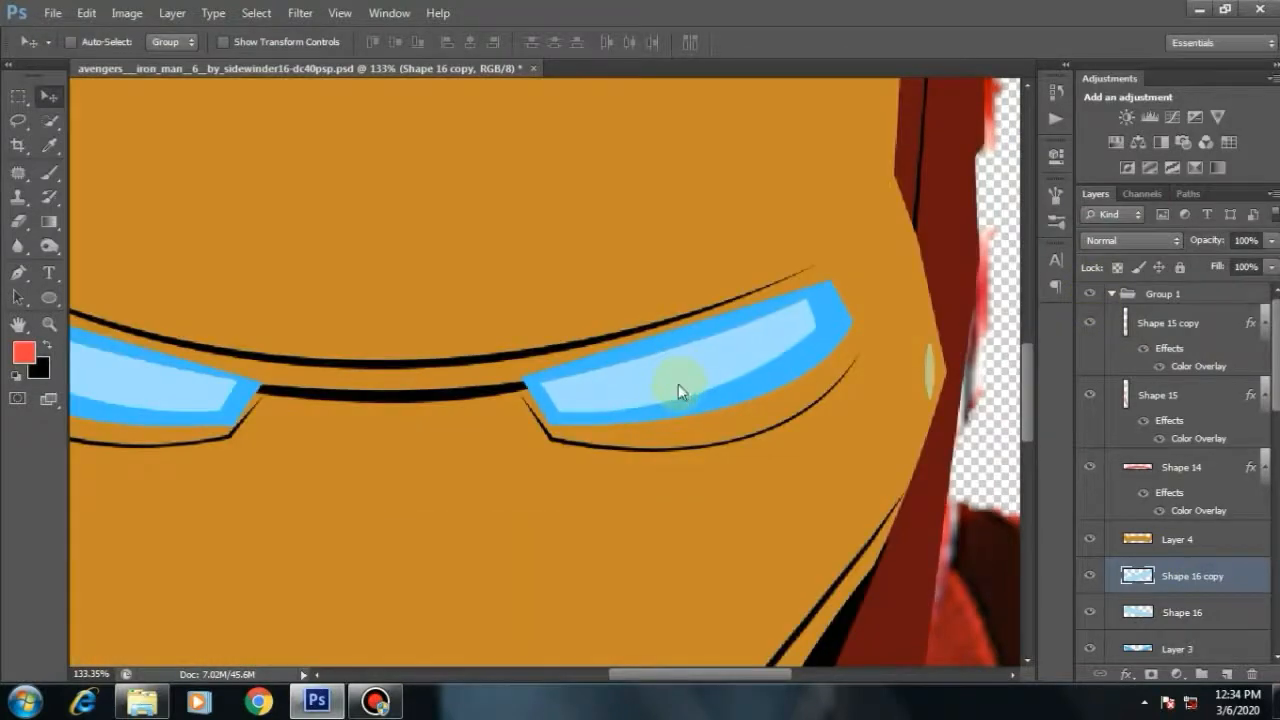
{"action": "scroll", "coordinate": [679, 386], "scroll_direction": "down", "scroll_amount": 5}
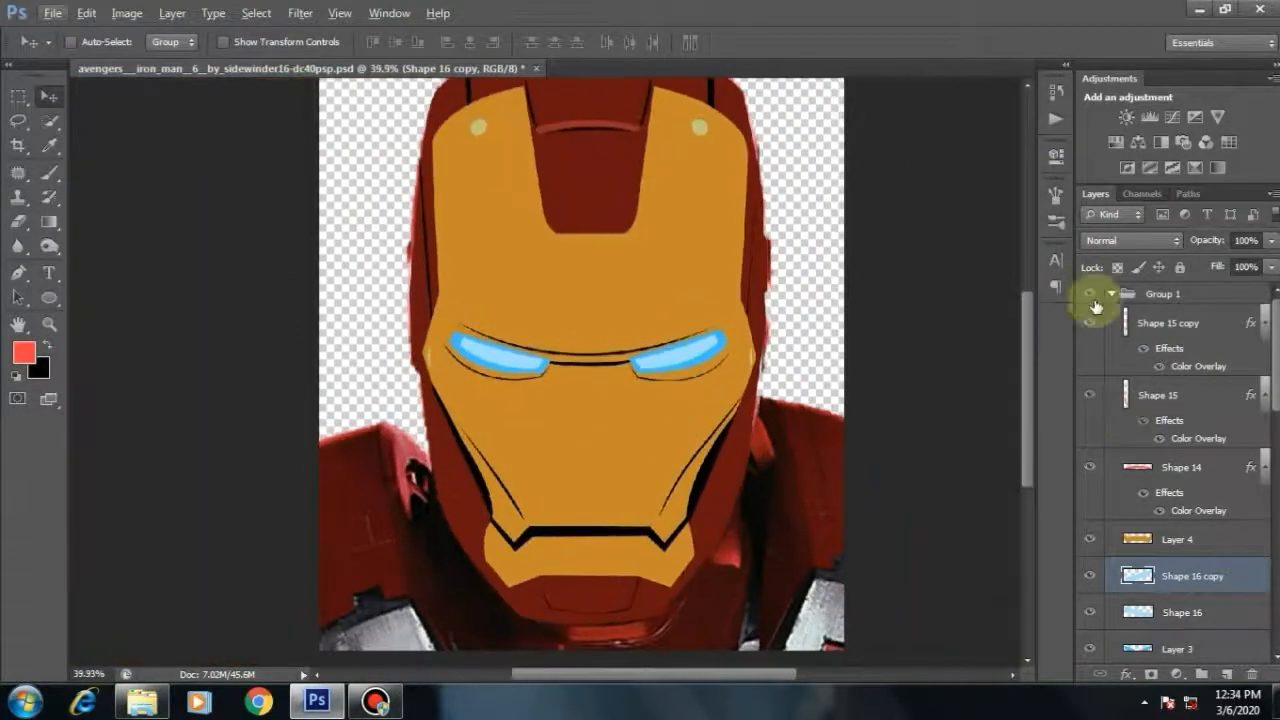
{"action": "left_click", "coordinate": [1091, 293]}
{"action": "left_click", "coordinate": [1091, 293]}
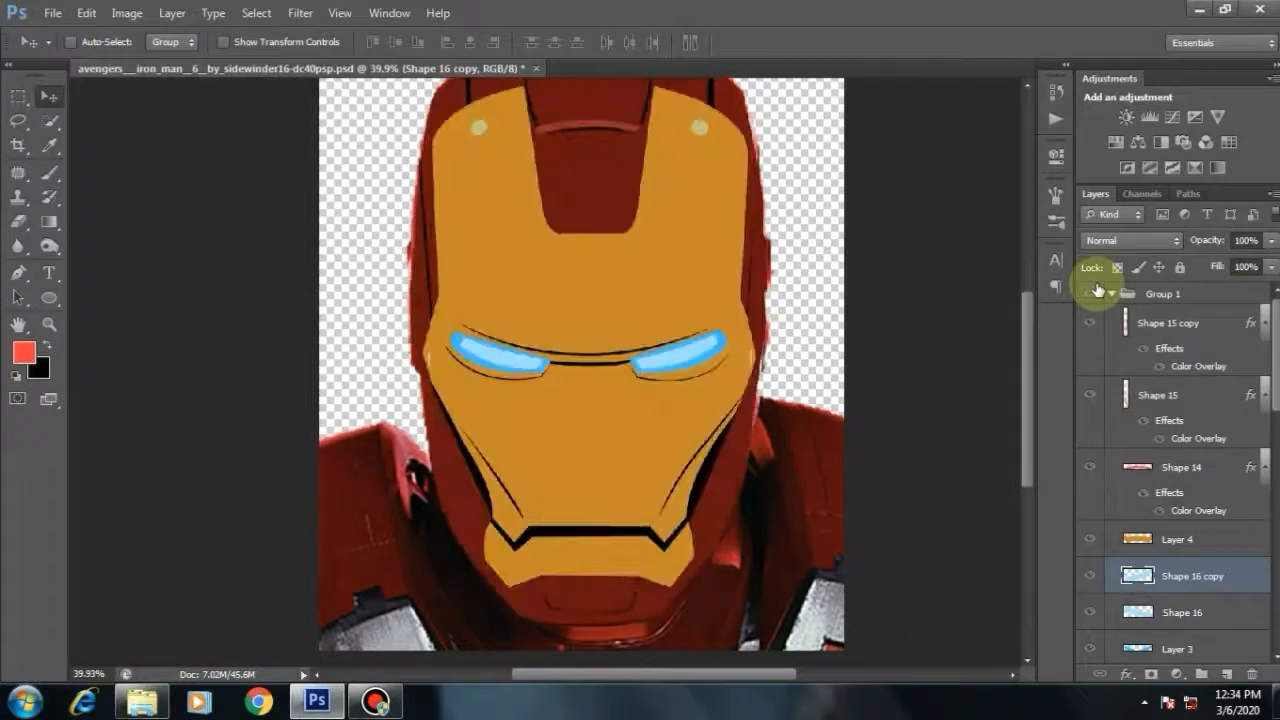
{"action": "left_click", "coordinate": [1091, 293]}
{"action": "left_click", "coordinate": [1091, 293]}
{"action": "left_click", "coordinate": [1091, 293]}
{"action": "left_click", "coordinate": [1091, 293]}
{"action": "scroll", "coordinate": [780, 340], "scroll_direction": "down", "scroll_amount": 1}
Step: Delete the Shape 12 and Shape 11 layers from the artwork group and save the document
{"action": "scroll", "coordinate": [1130, 430], "scroll_direction": "down", "scroll_amount": 5}
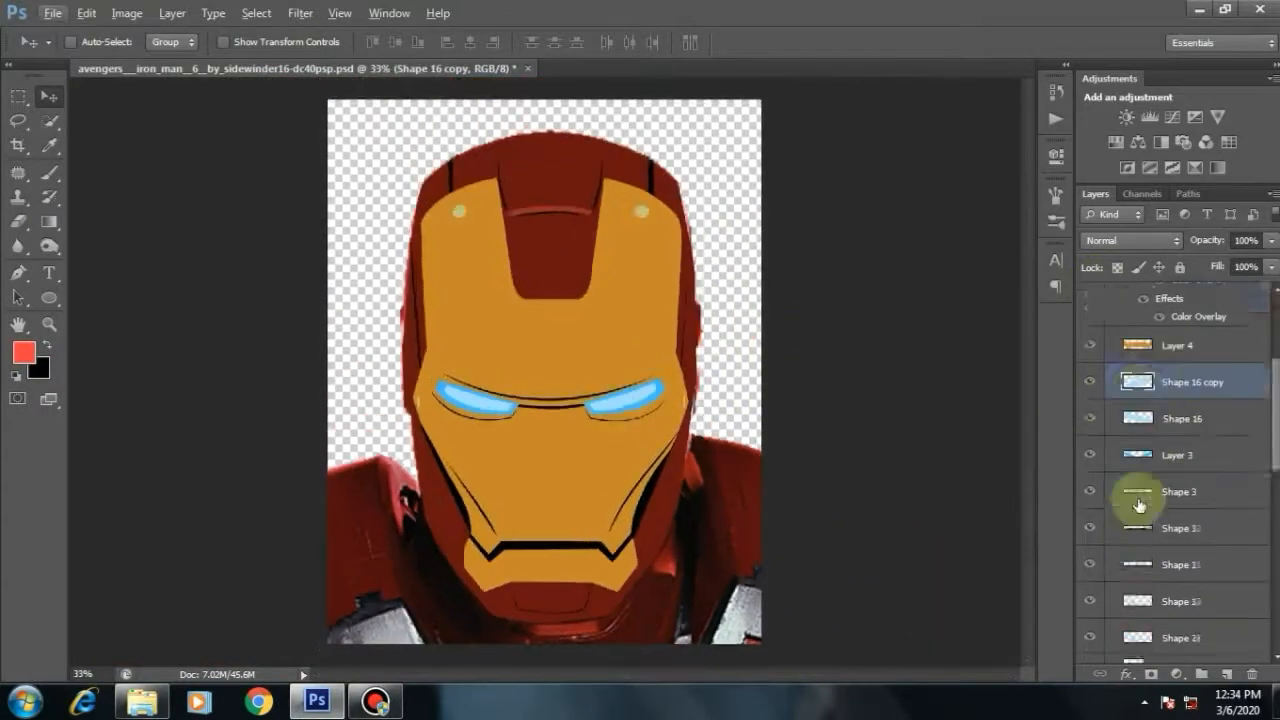
{"action": "scroll", "coordinate": [1095, 500], "scroll_direction": "down", "scroll_amount": 1}
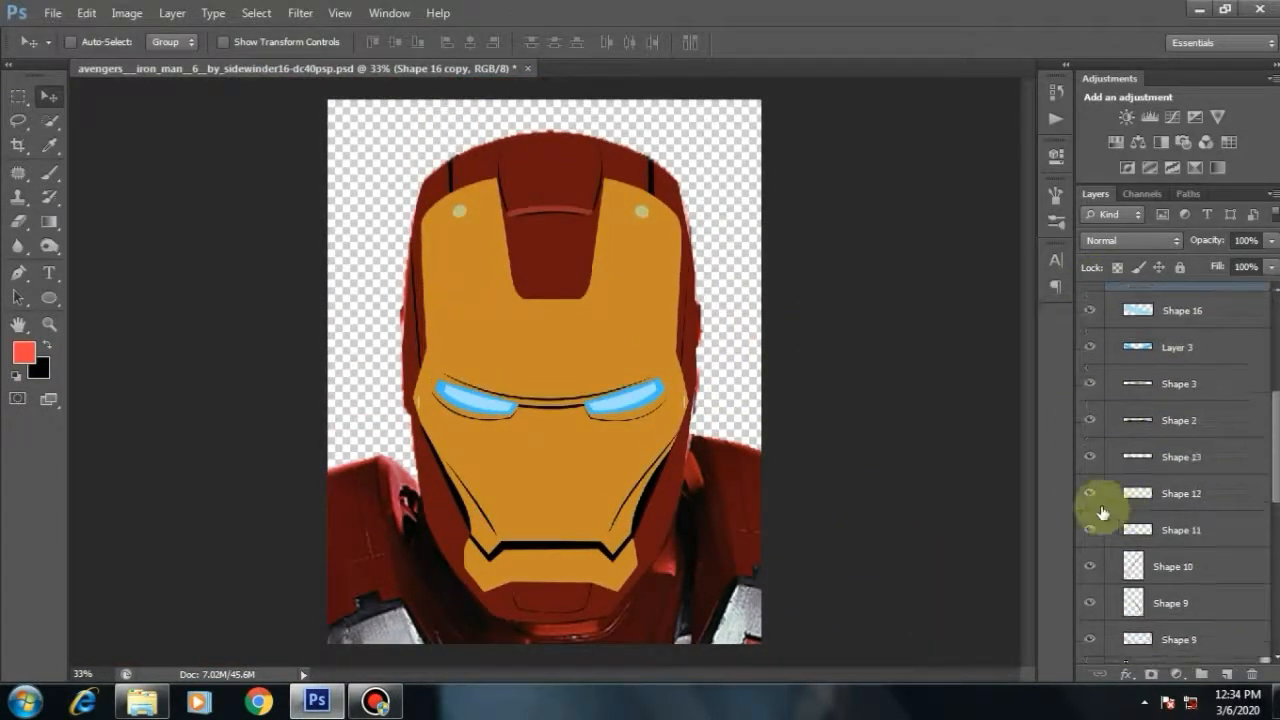
{"action": "left_click", "coordinate": [1162, 492]}
{"action": "key", "text": "Delete"}
{"action": "key", "text": "Delete"}
{"action": "scroll", "coordinate": [539, 405], "scroll_direction": "up", "scroll_amount": 2}
{"action": "scroll", "coordinate": [541, 405], "scroll_direction": "down", "scroll_amount": 4}
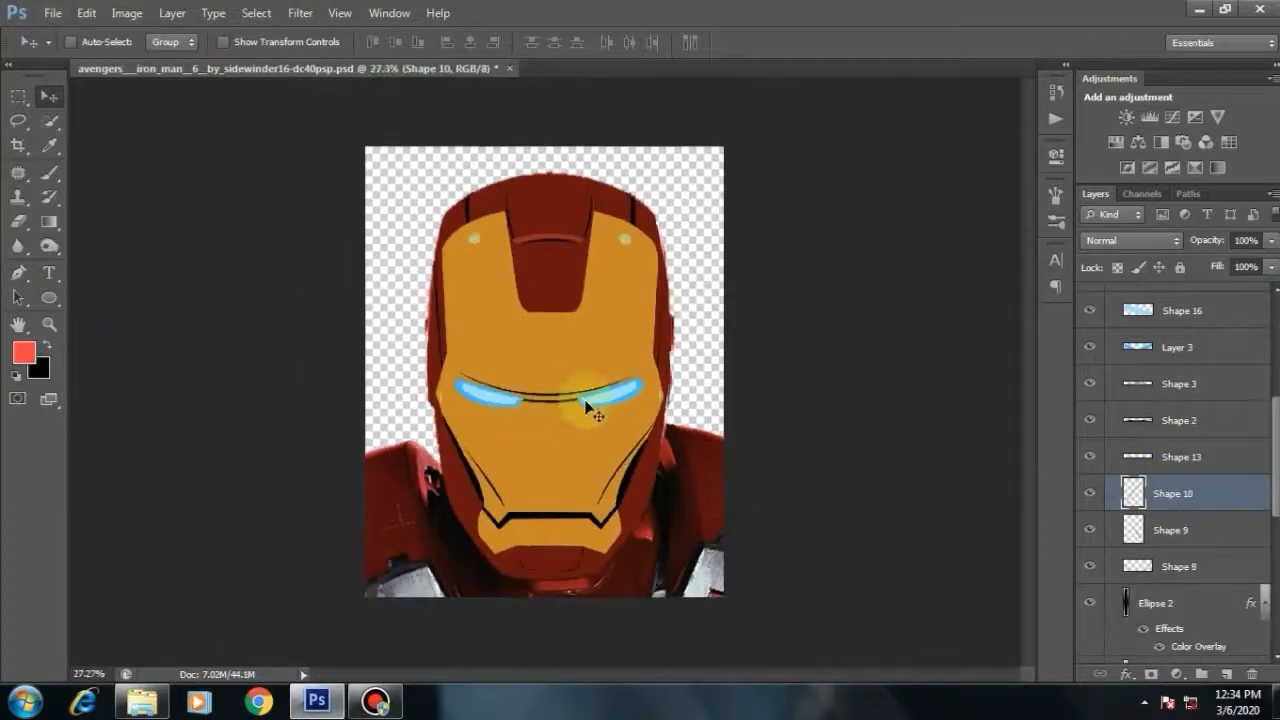
{"action": "scroll", "coordinate": [600, 410], "scroll_direction": "up", "scroll_amount": 1}
Step: Apply a dark red Color Overlay to the helmet's red base shape on Layer 1
{"action": "scroll", "coordinate": [1229, 543], "scroll_direction": "down", "scroll_amount": 5}
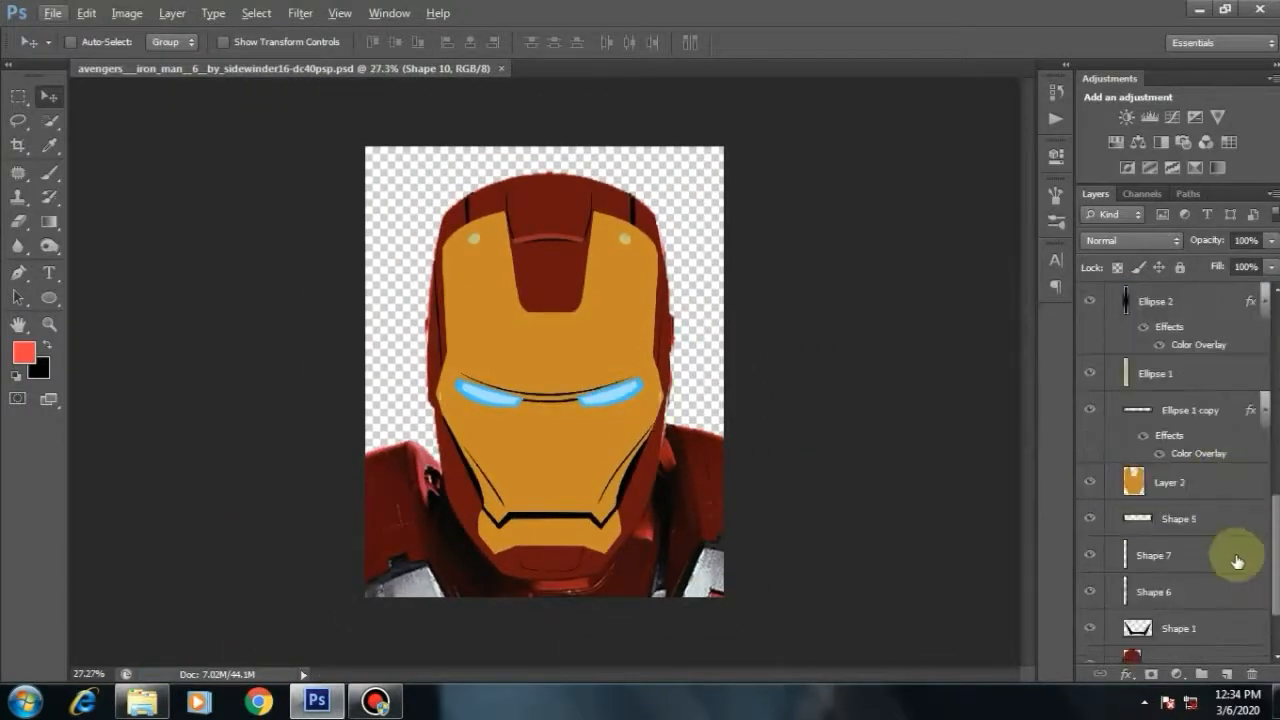
{"action": "left_click", "coordinate": [1165, 572]}
{"action": "double_click", "coordinate": [1165, 572]}
{"action": "left_click", "coordinate": [780, 344]}
{"action": "left_click", "coordinate": [1107, 183]}
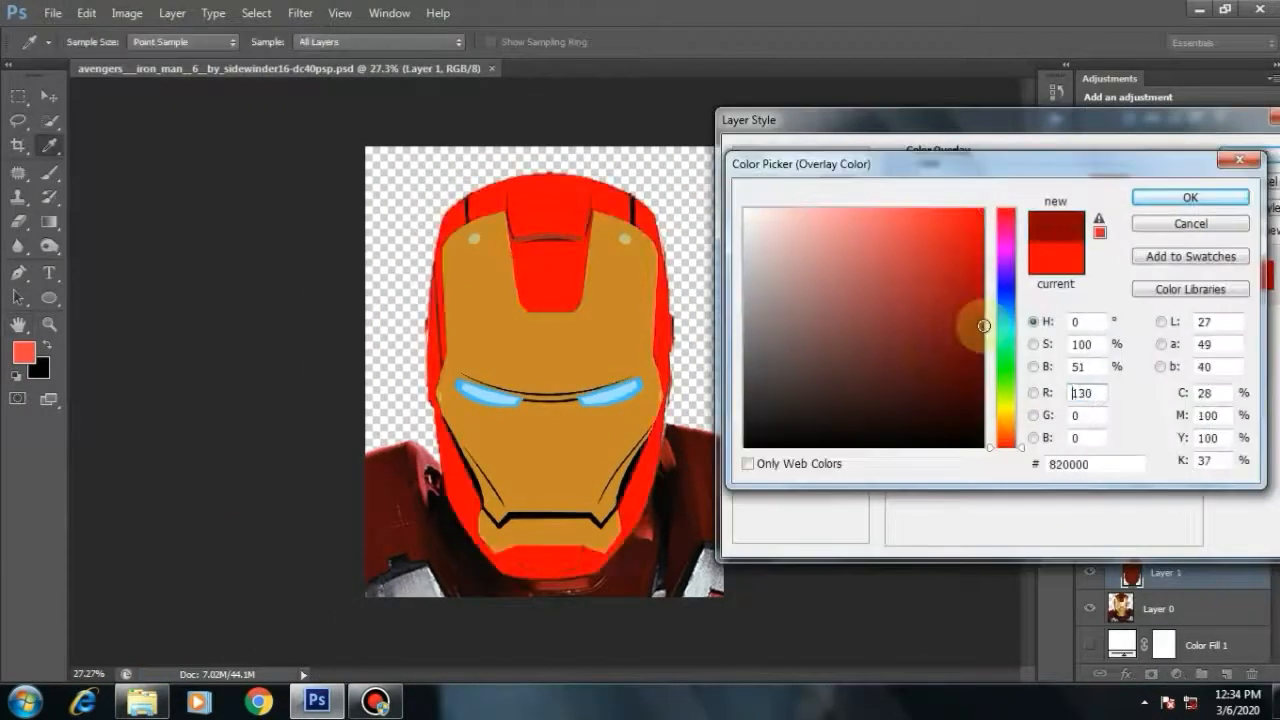
{"action": "mouse_move", "coordinate": [971, 323]}
{"action": "left_mouse_down"}
{"action": "mouse_move", "coordinate": [980, 309]}
{"action": "mouse_move", "coordinate": [971, 337]}
{"action": "left_mouse_up"}
{"action": "left_click", "coordinate": [1186, 194]}
{"action": "left_click", "coordinate": [1259, 155]}
{"action": "scroll", "coordinate": [1113, 323], "scroll_direction": "up", "scroll_amount": 10}
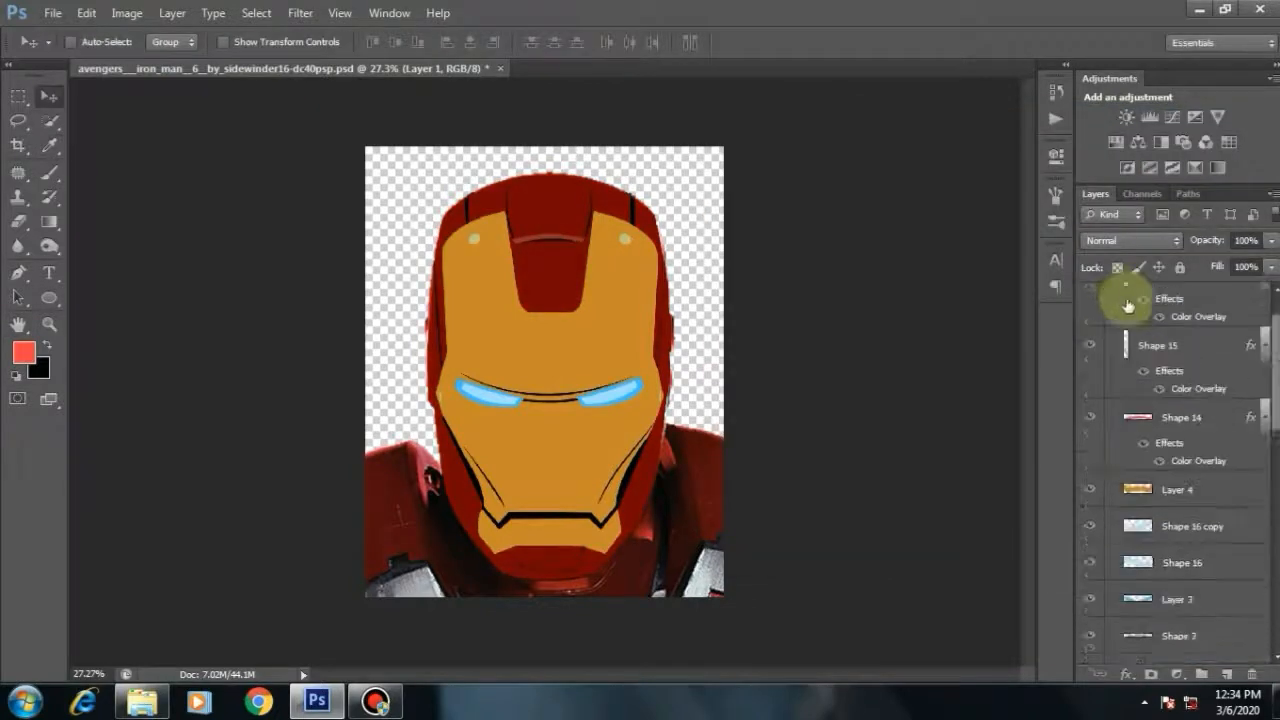
Step: Collapse the artwork group, hide the photo on Layer 0 and show the white Color Fill 1 background
{"action": "left_click", "coordinate": [1111, 293]}
{"action": "left_click", "coordinate": [1089, 323]}
{"action": "left_click", "coordinate": [1089, 360]}
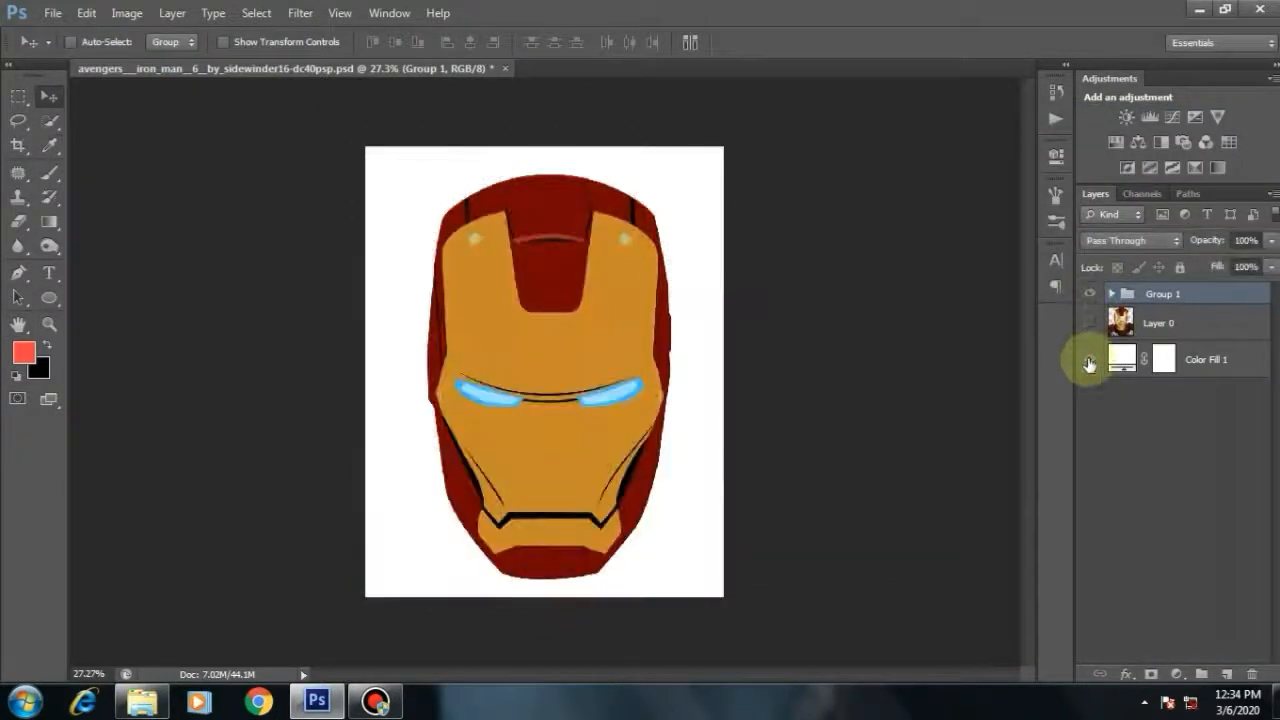